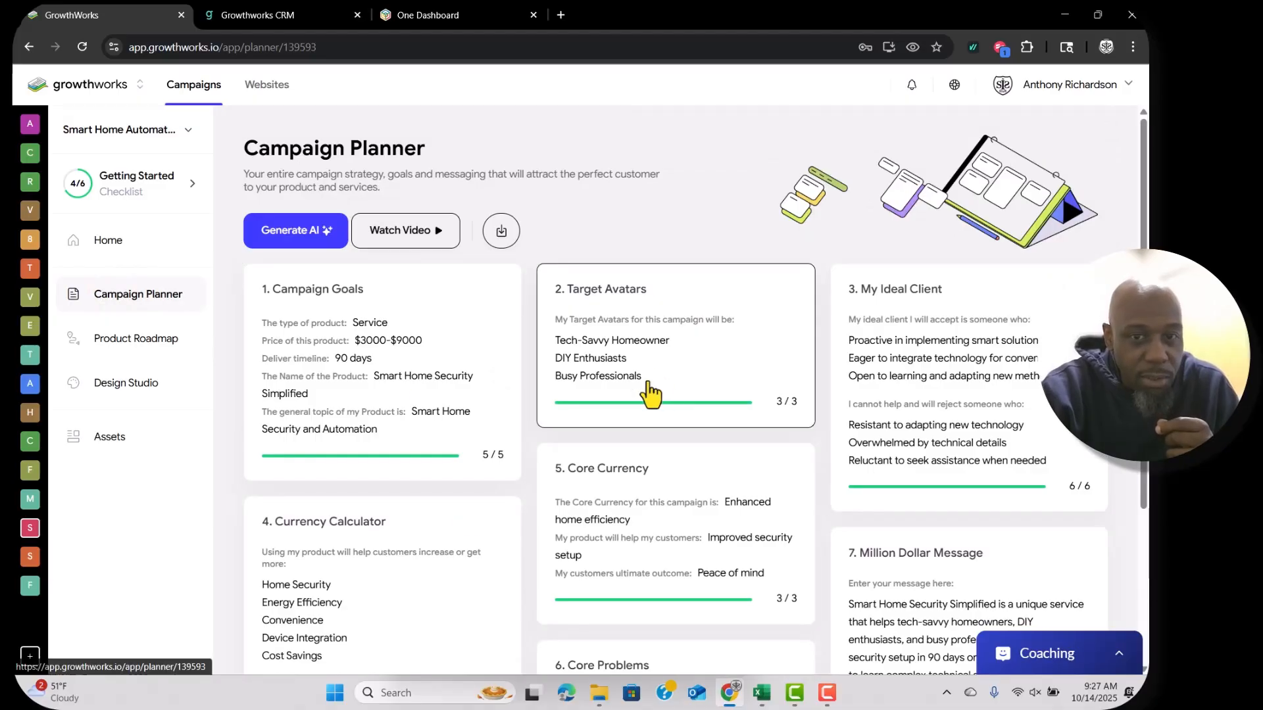
Download the Campaign Planner PDF, then the Product Roadmap PDF from its sidebar page.
scroll(648, 395, down, 2)
scroll(630, 464, up, 2)
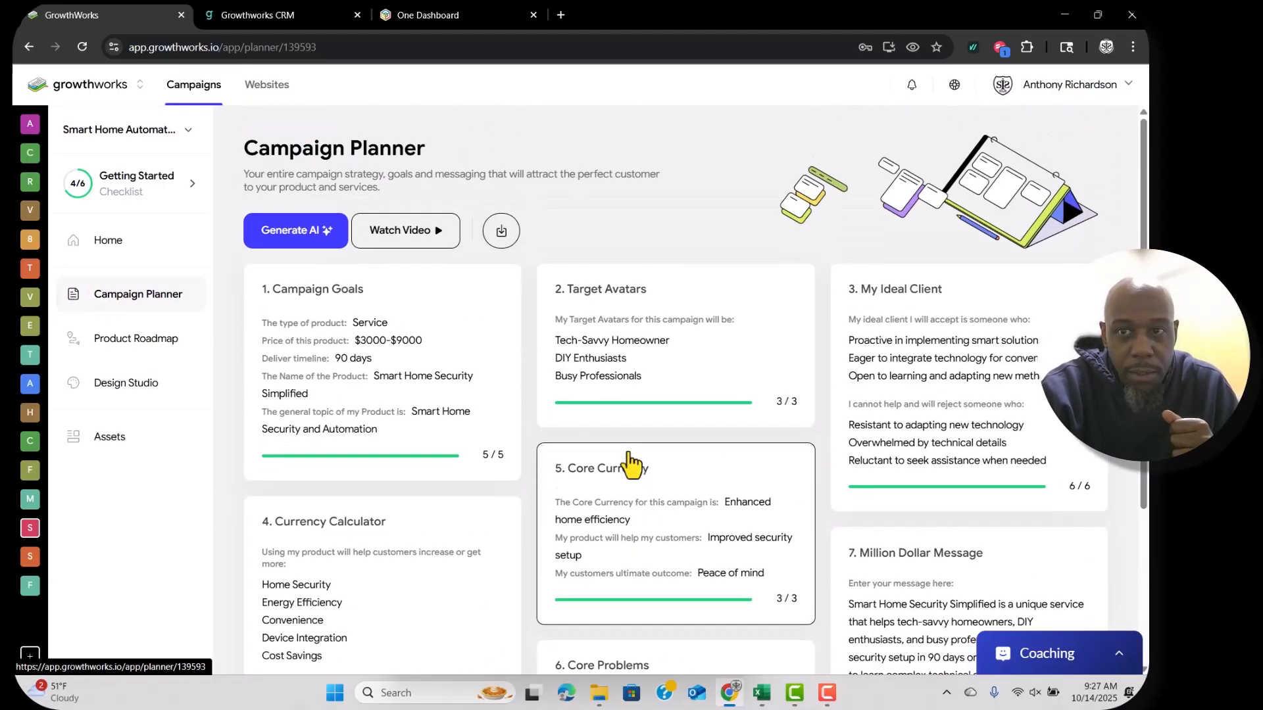
click(502, 230)
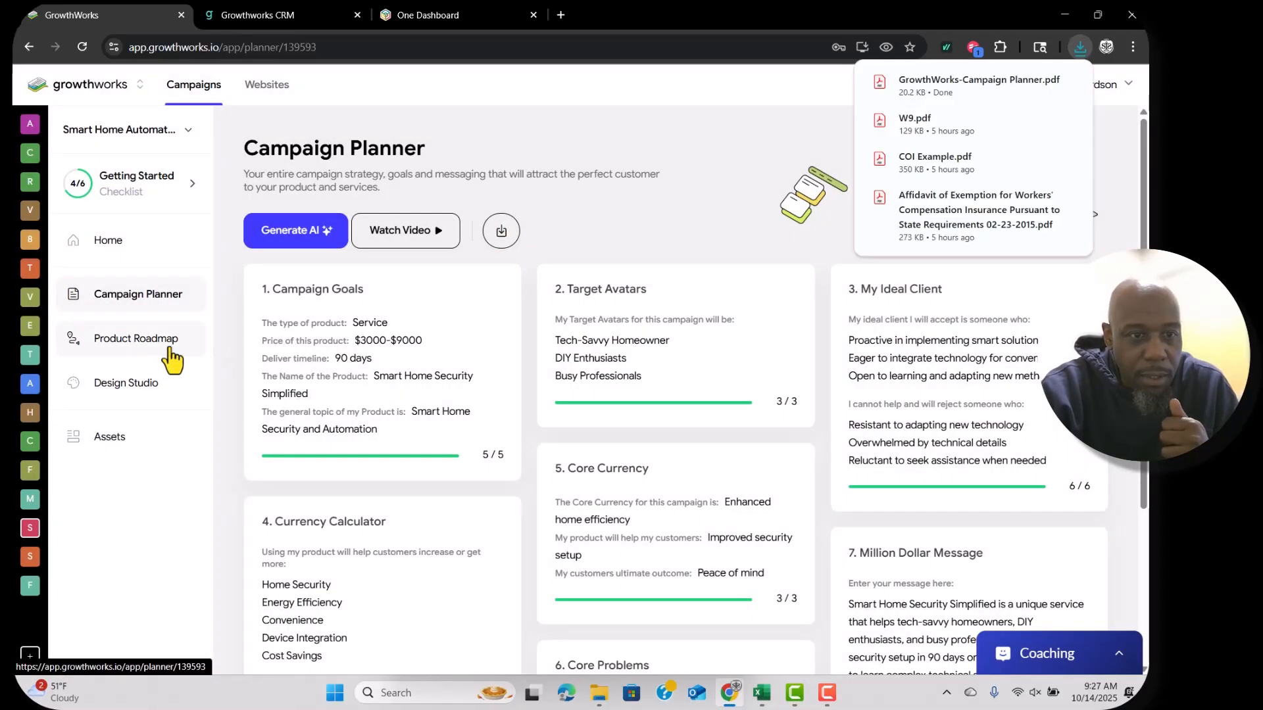
click(136, 338)
click(508, 235)
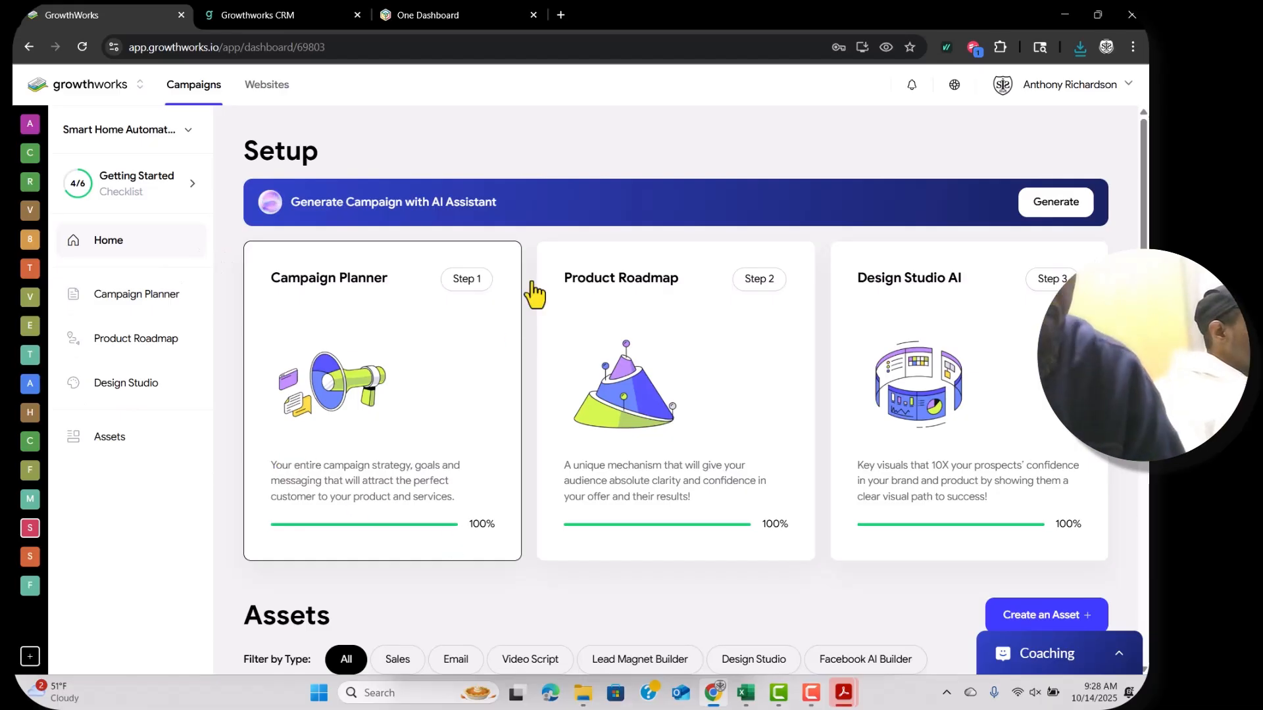
Open ChatGPT in a new tab and write a request to review and adjust the smart home automation plan.
click(560, 13)
text(chat)
key(Return)
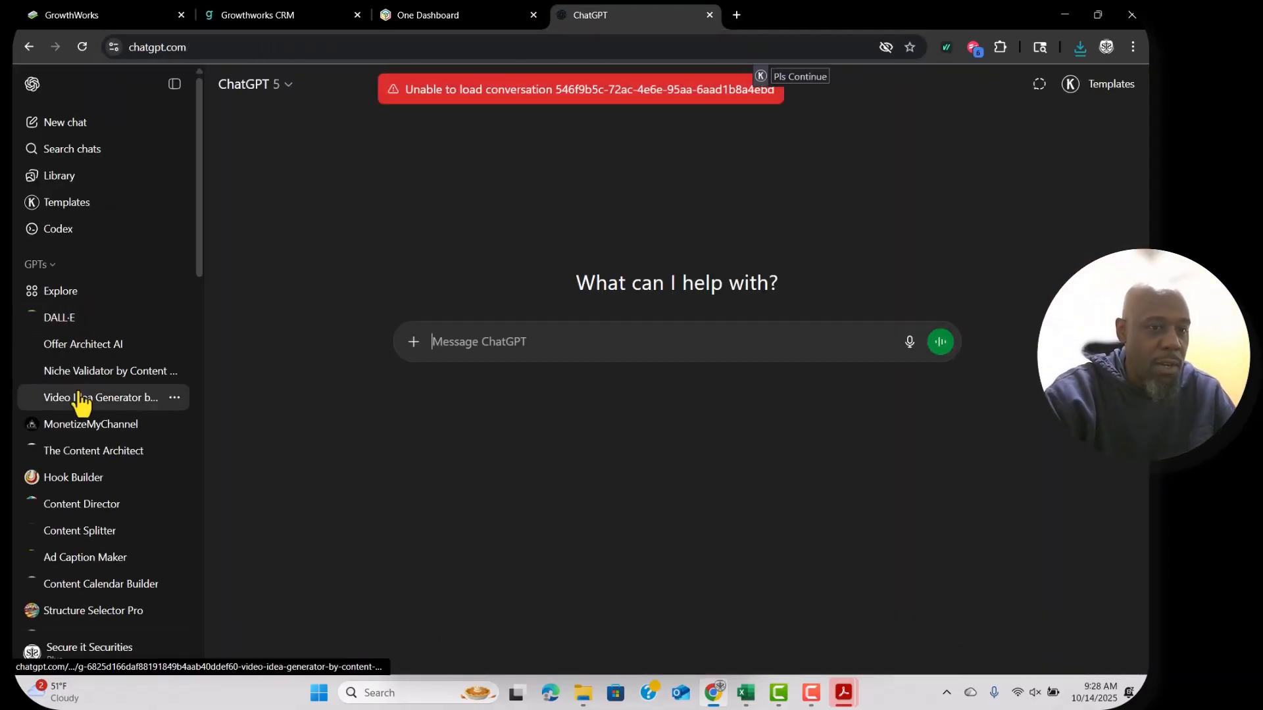
scroll(81, 401, down, 2)
scroll(83, 405, down, 4)
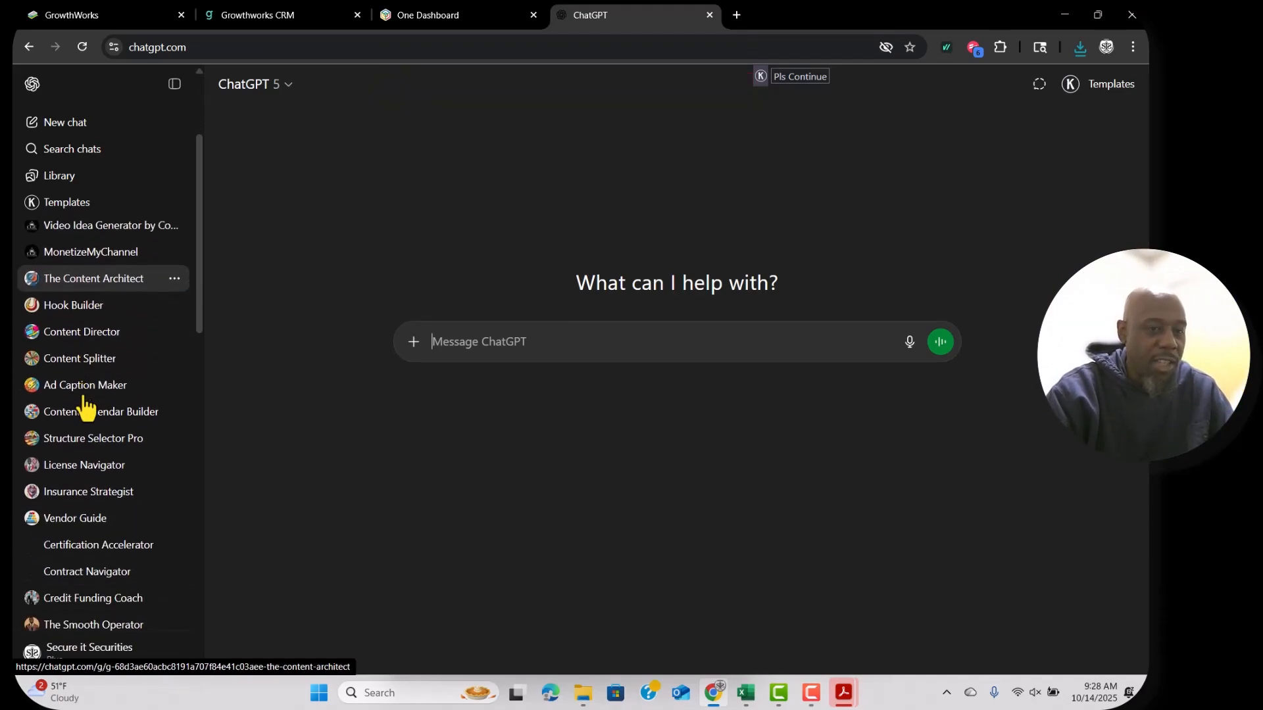
scroll(85, 408, down, 6)
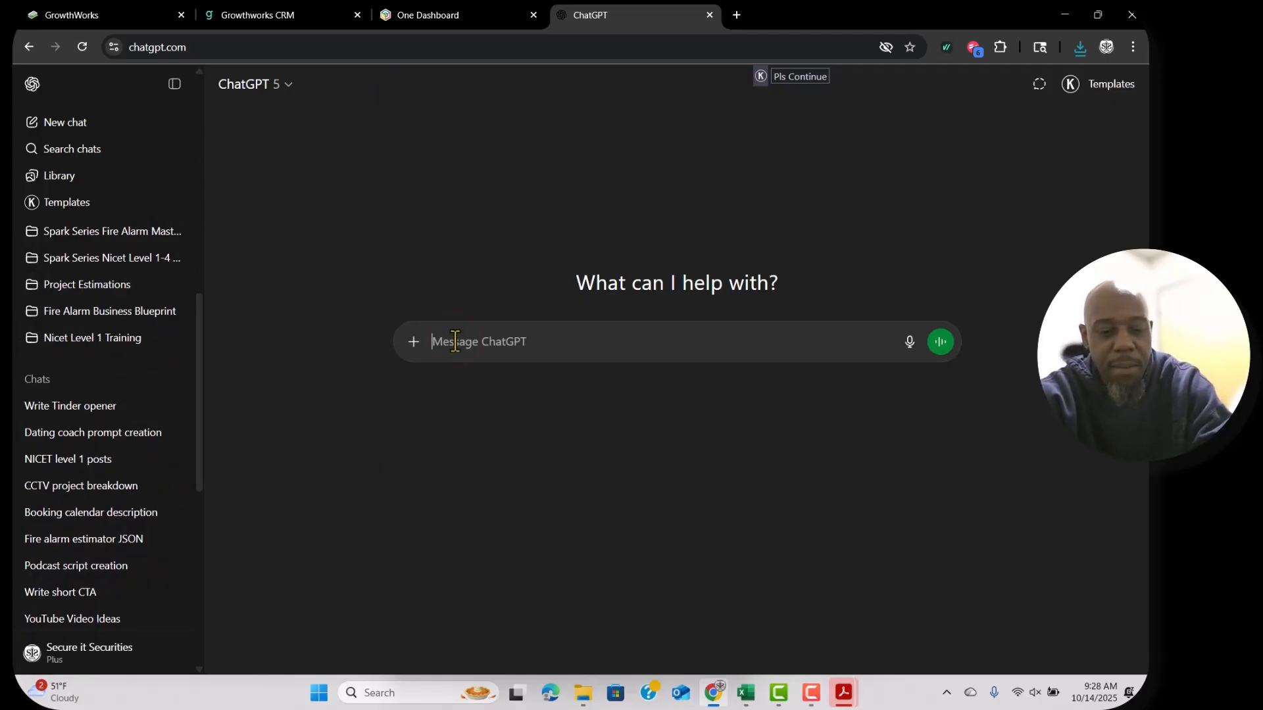
text(H)
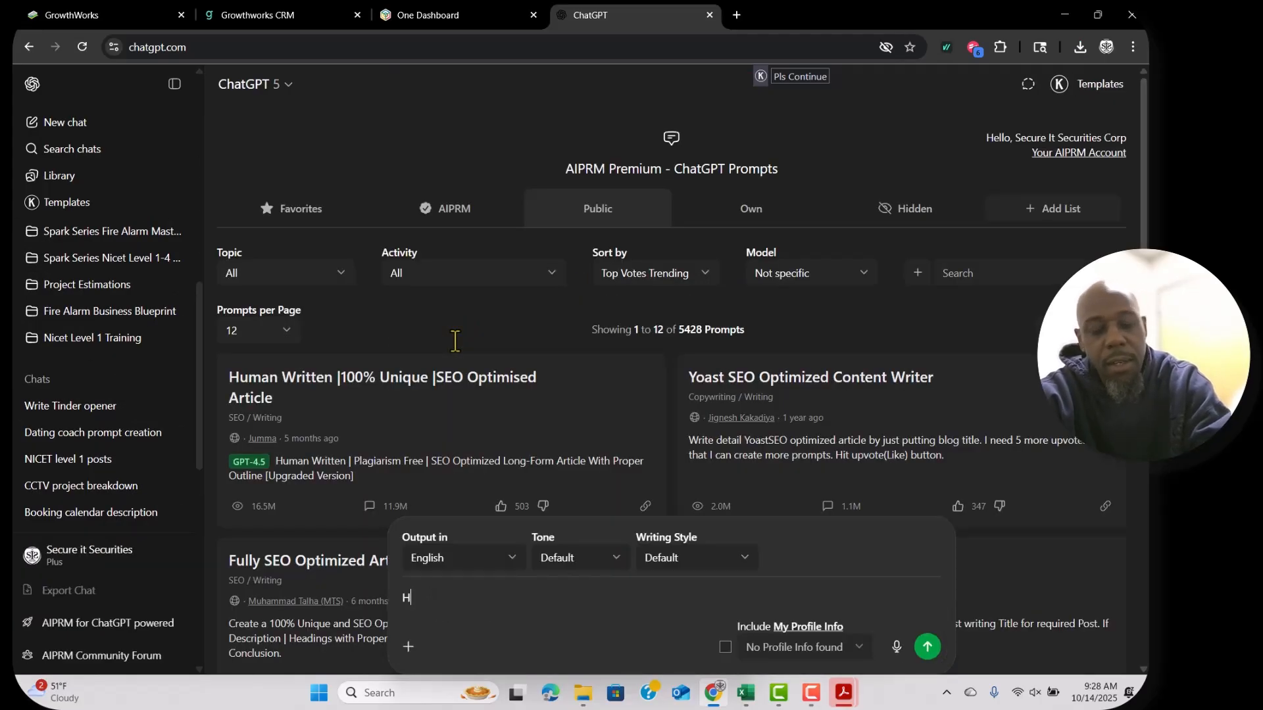
text(ere is our product that we want to )
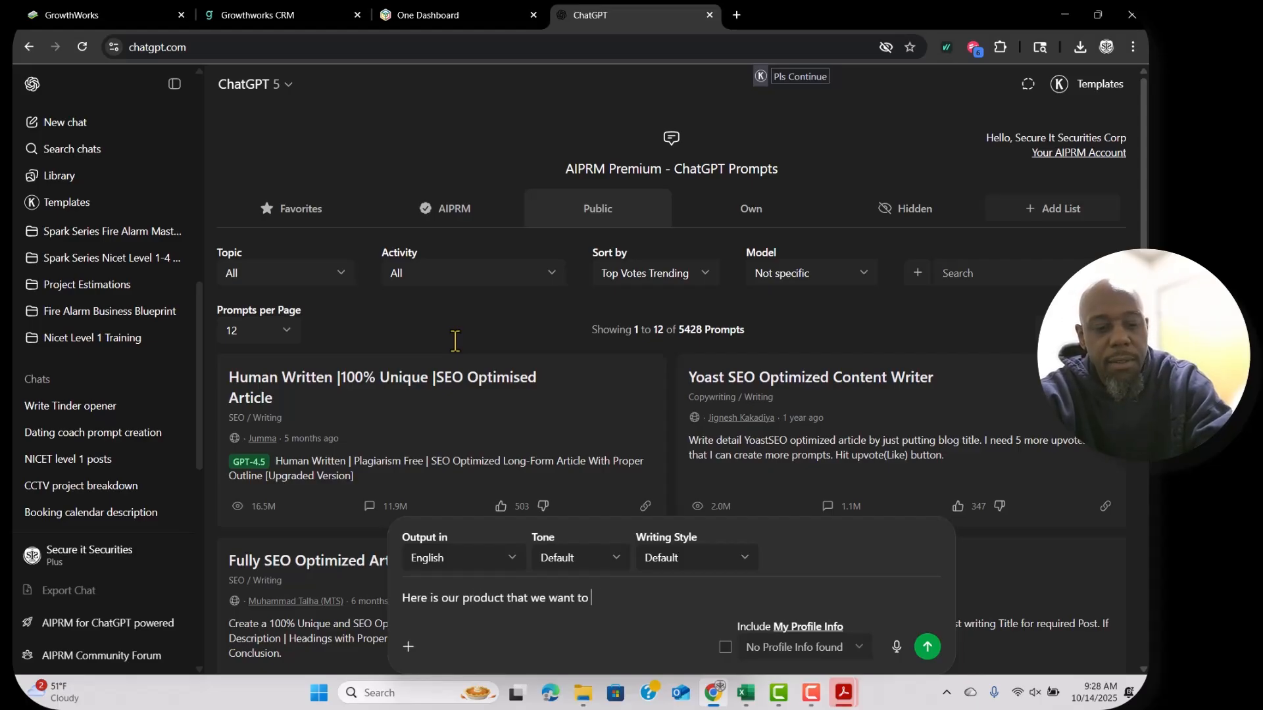
text(deliver for smart home automation and security,)
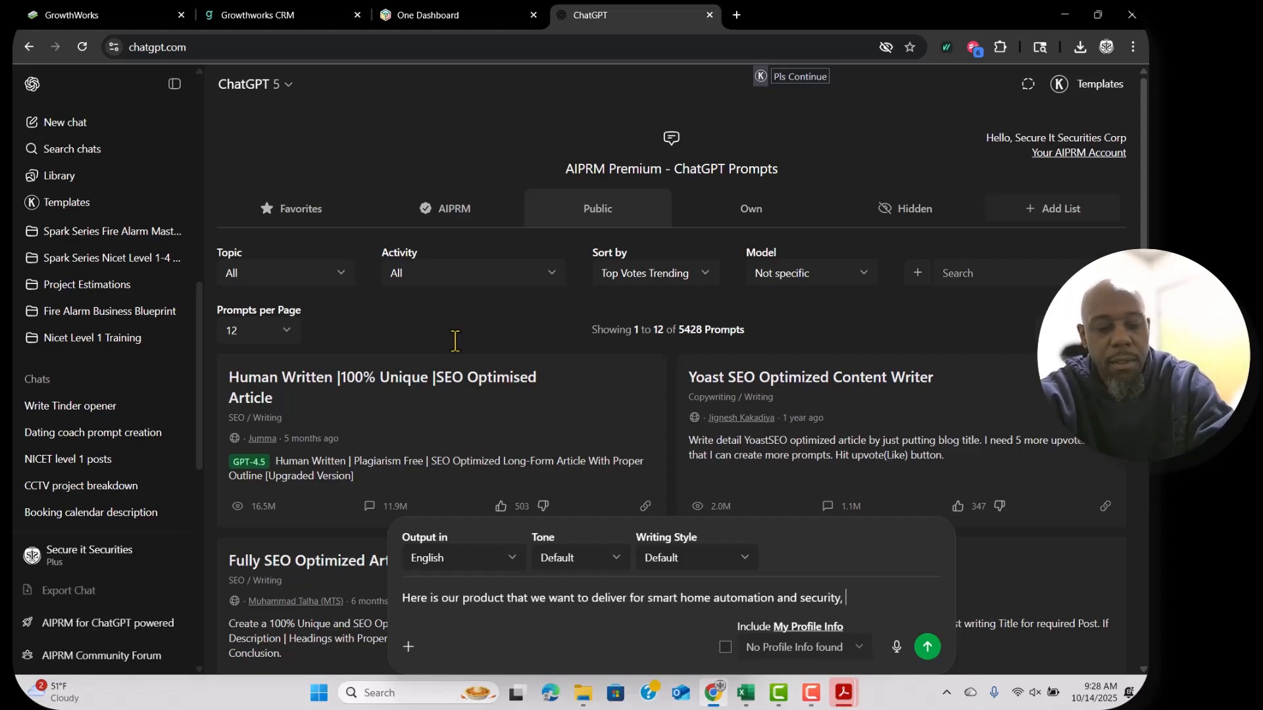
text(review our original plan and make any adjustments as necessary, also take relevant this to fall in line with our existing branding.)
Attach the roadmap and campaign planner PDFs from Downloads and send the prompt.
click(408, 647)
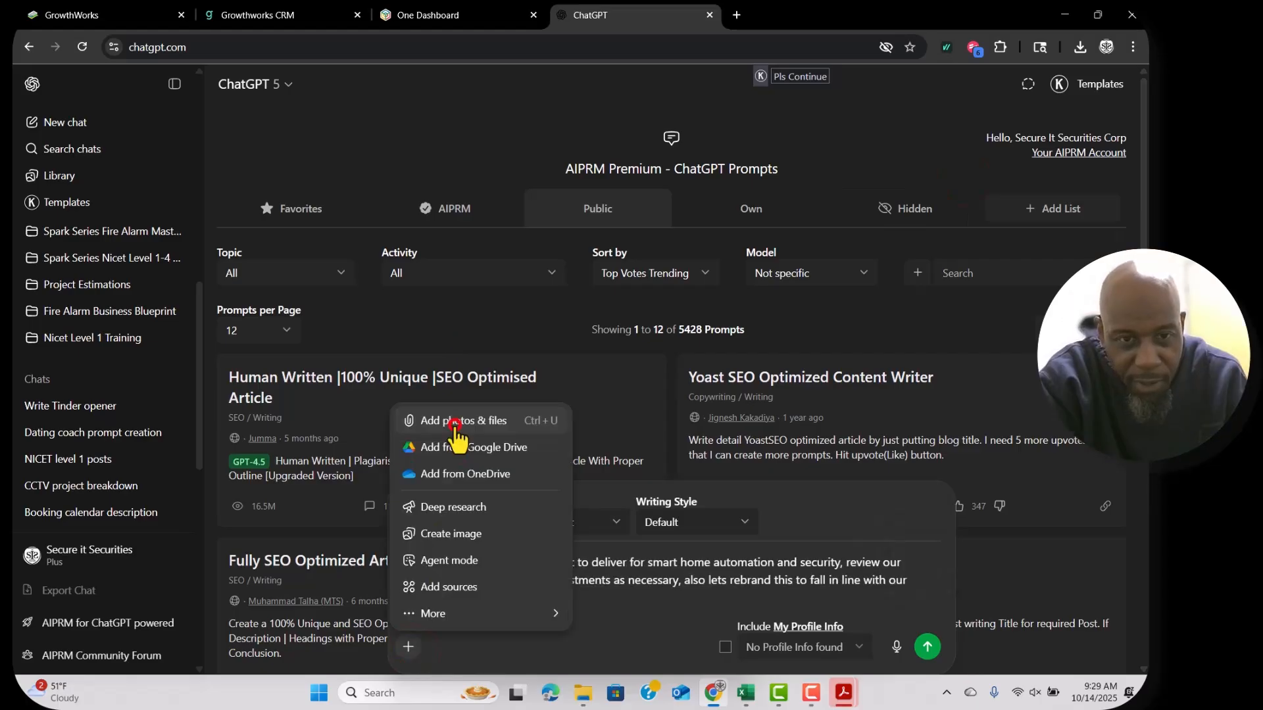
click(451, 420)
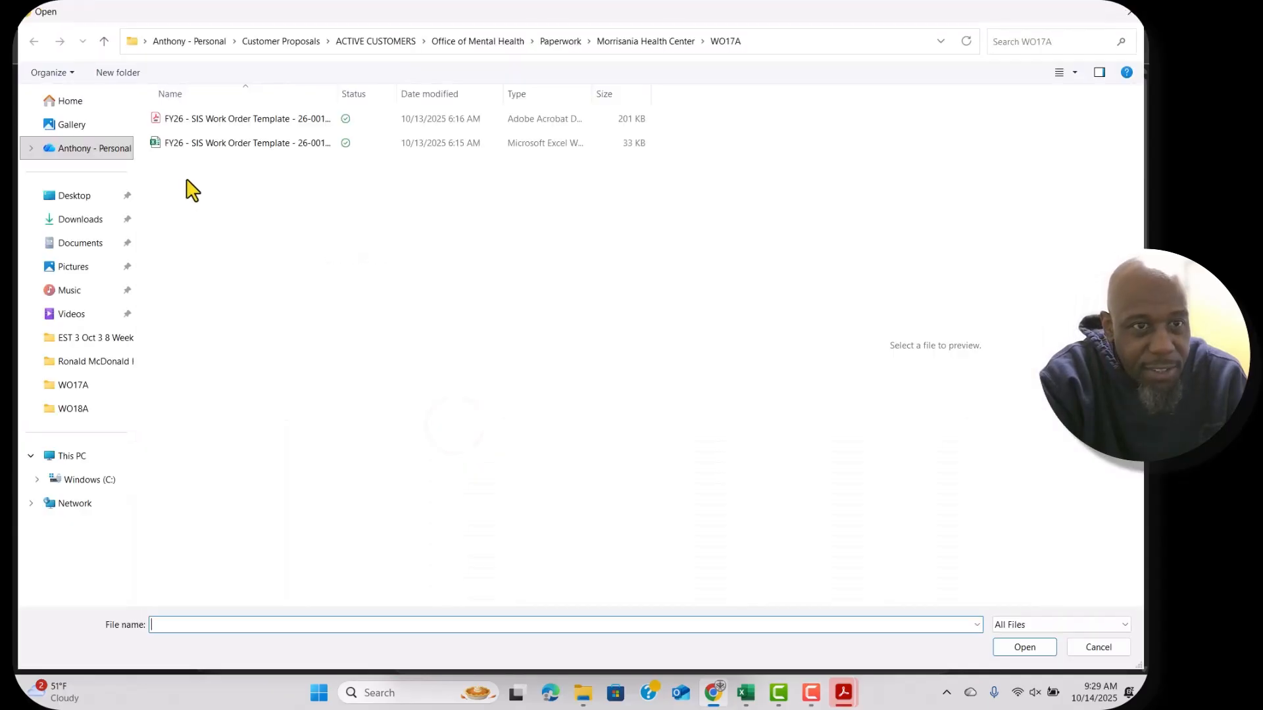
click(85, 219)
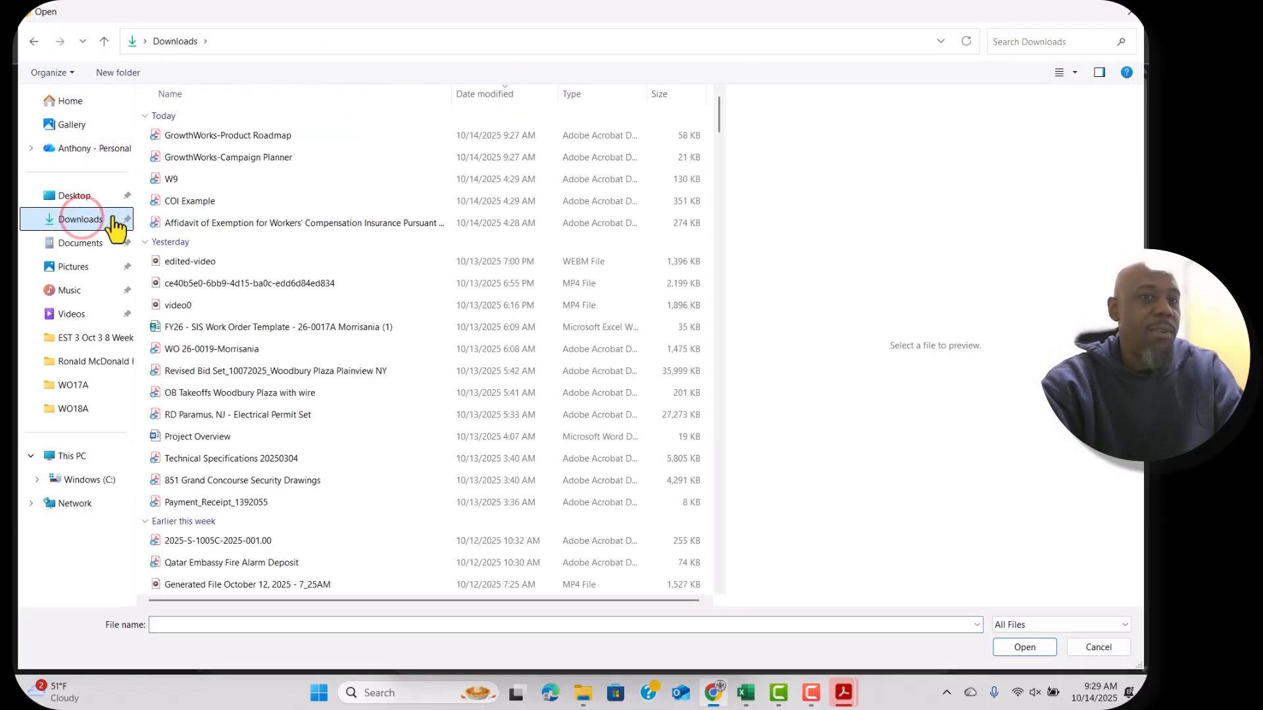
shift+click(219, 157)
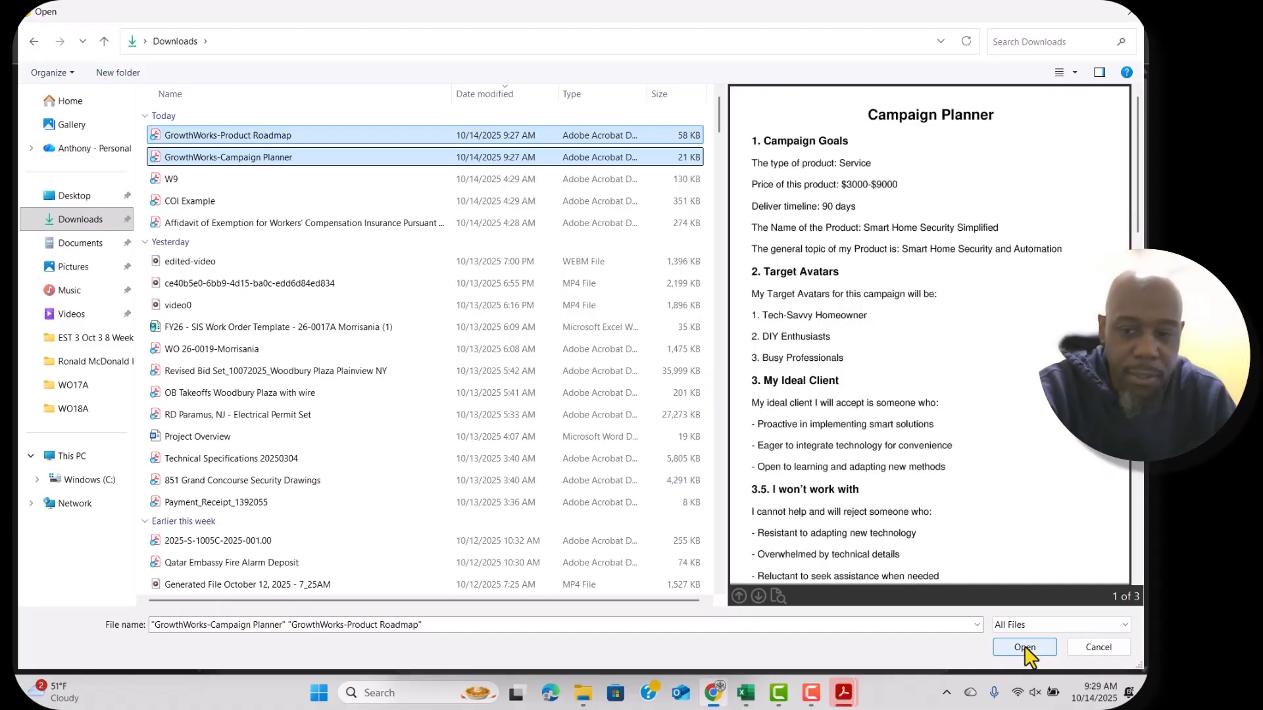
click(1025, 648)
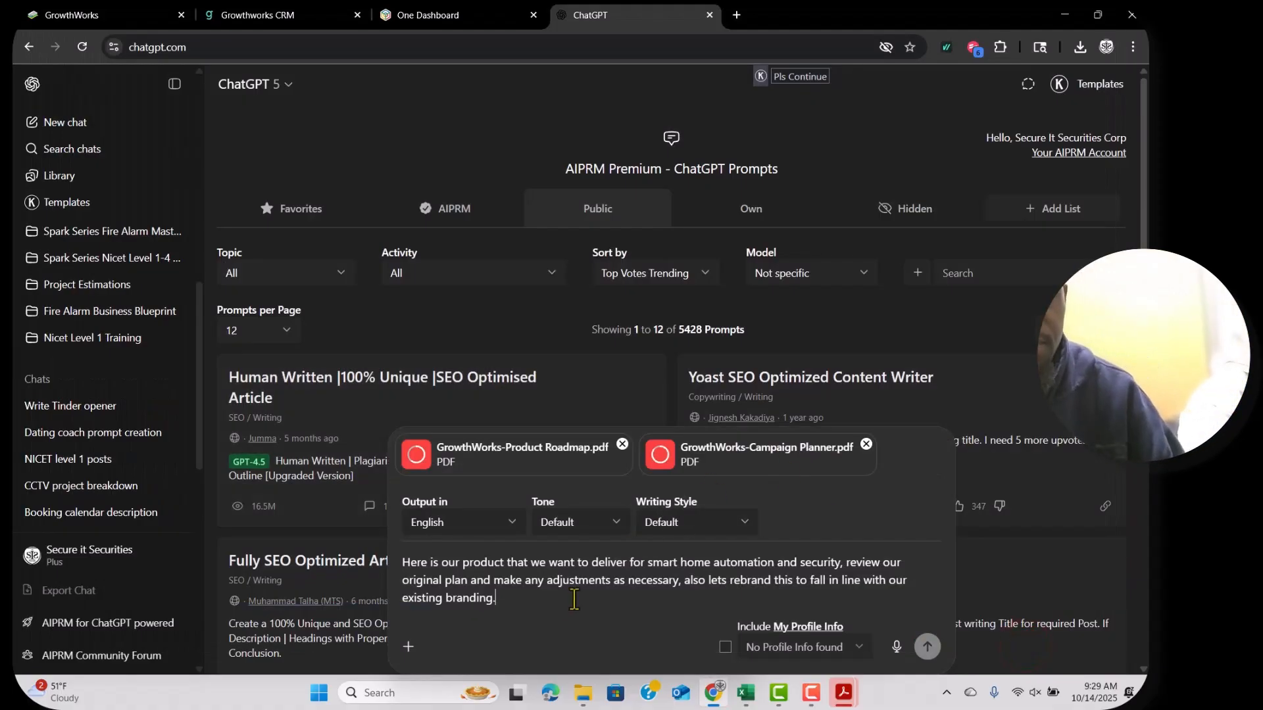
key(Return)
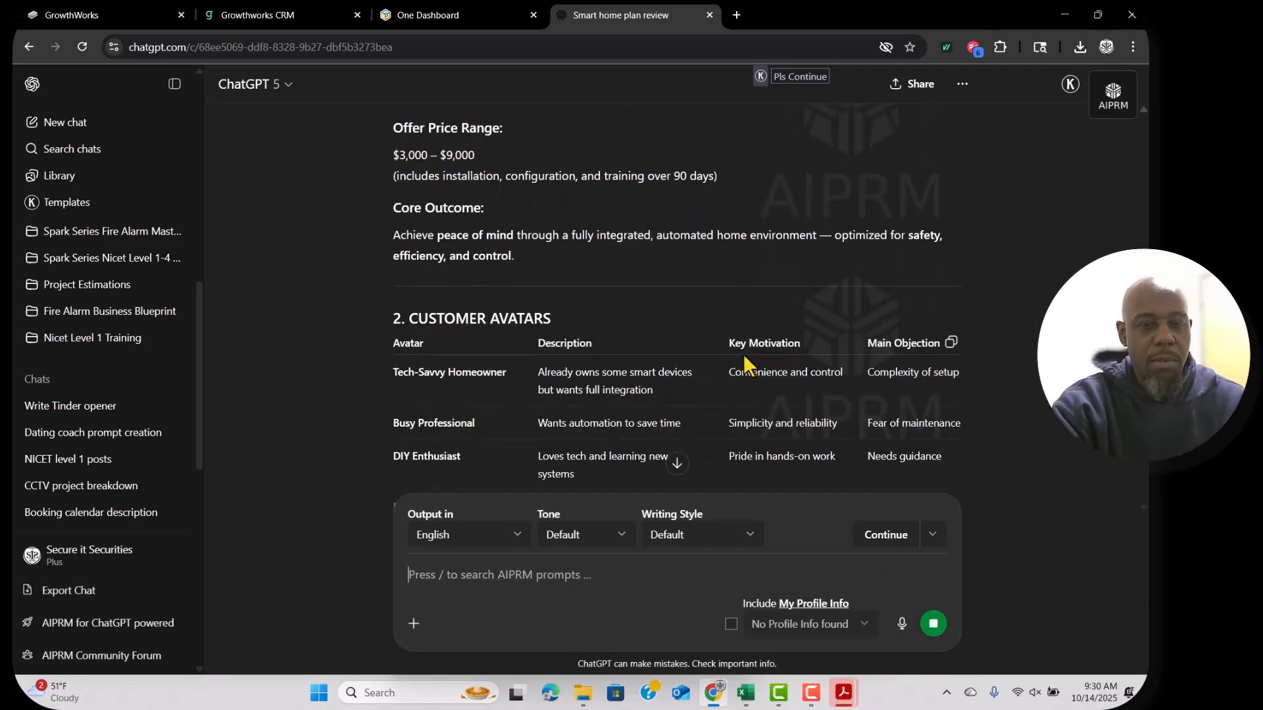
Open the store admin site and browse the product list and Secured Packages category.
click(737, 15)
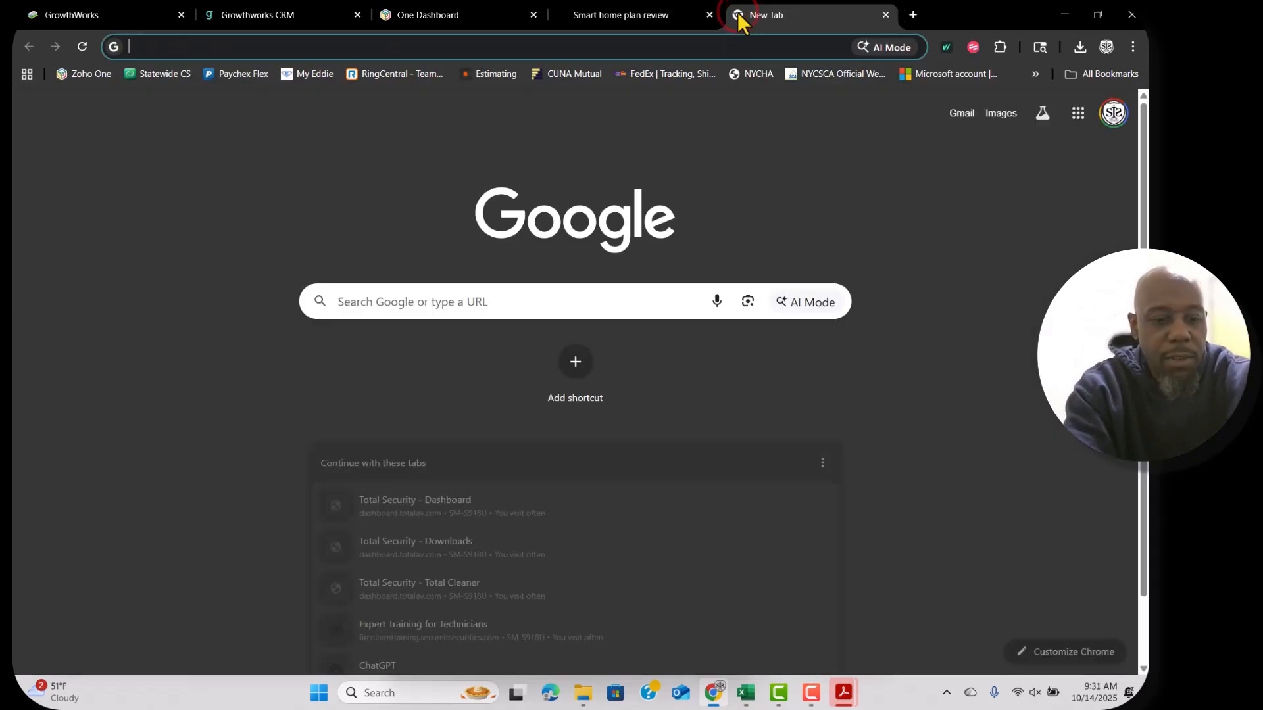
text(sec)
key(Return)
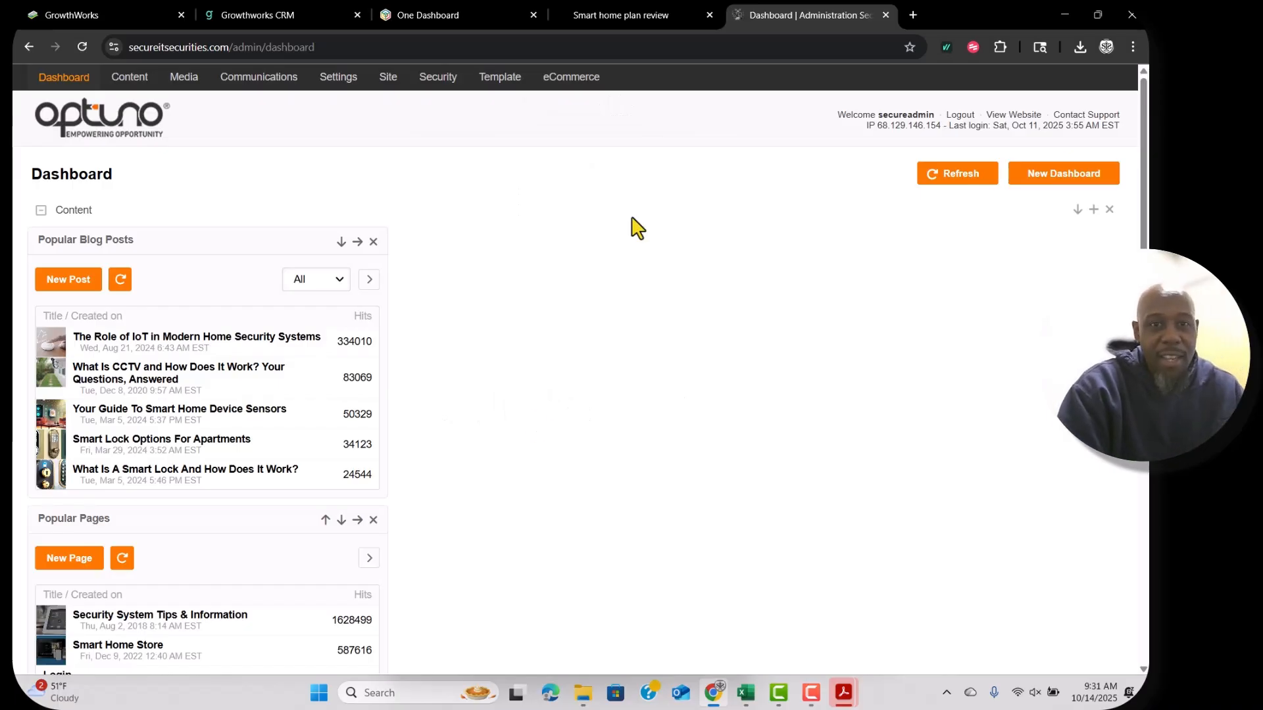
mouse_move(587, 82)
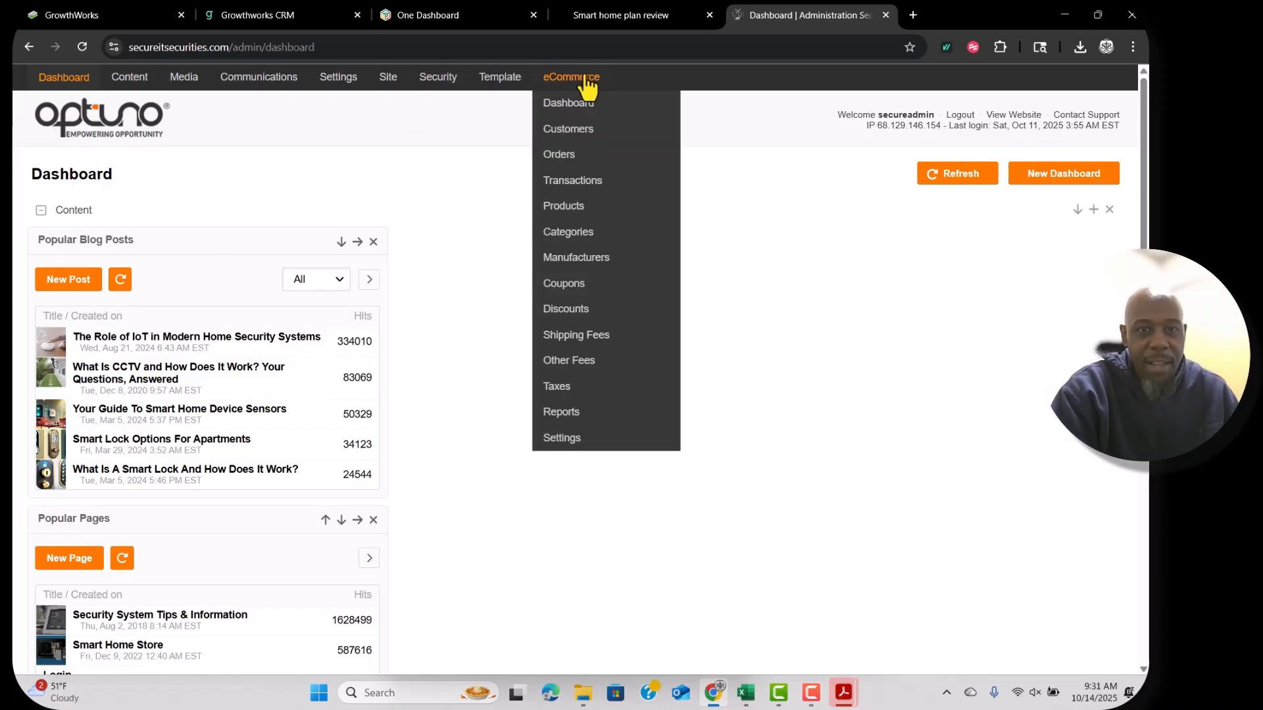
click(570, 208)
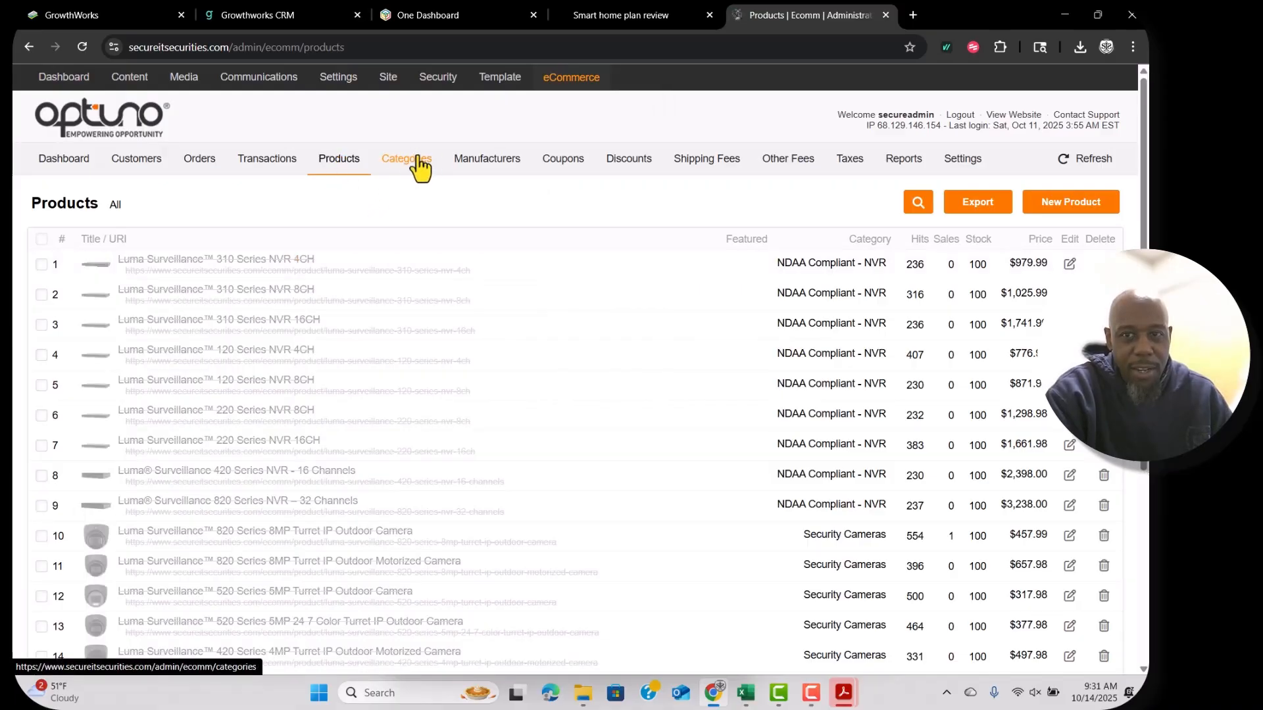
click(417, 161)
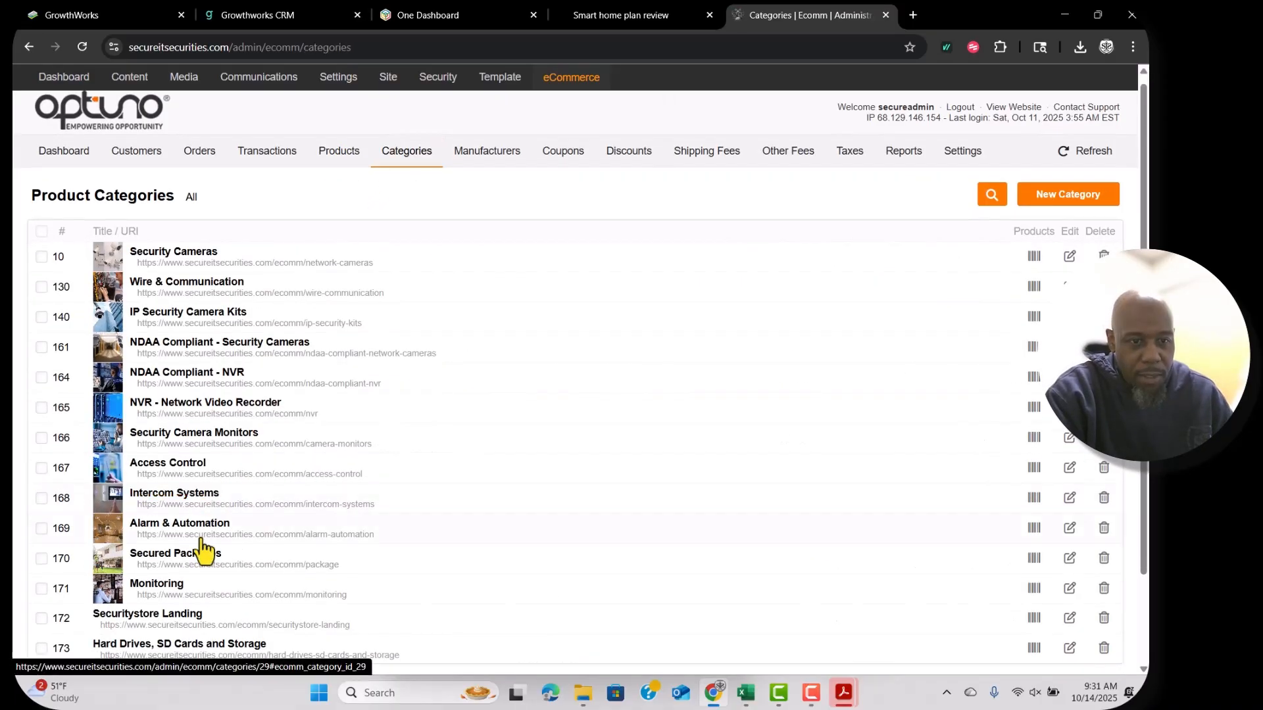
click(201, 559)
scroll(315, 521, down, 3)
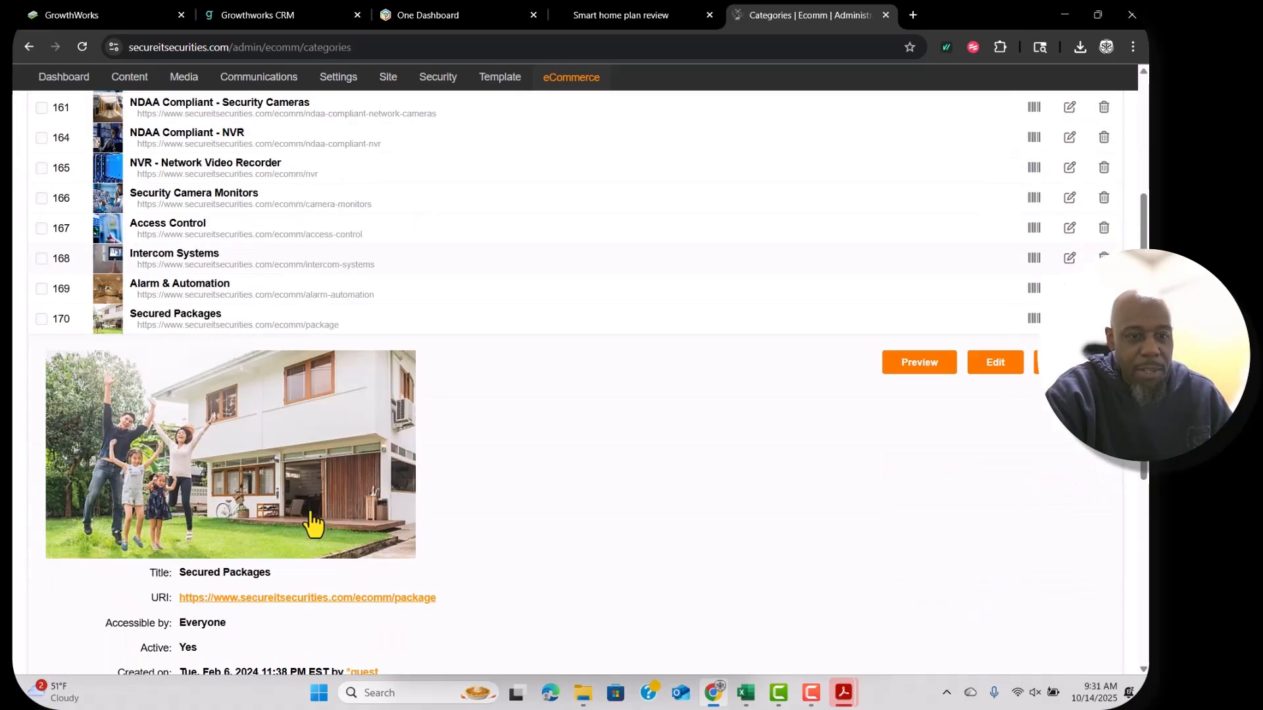
scroll(632, 402, up, 3)
click(318, 160)
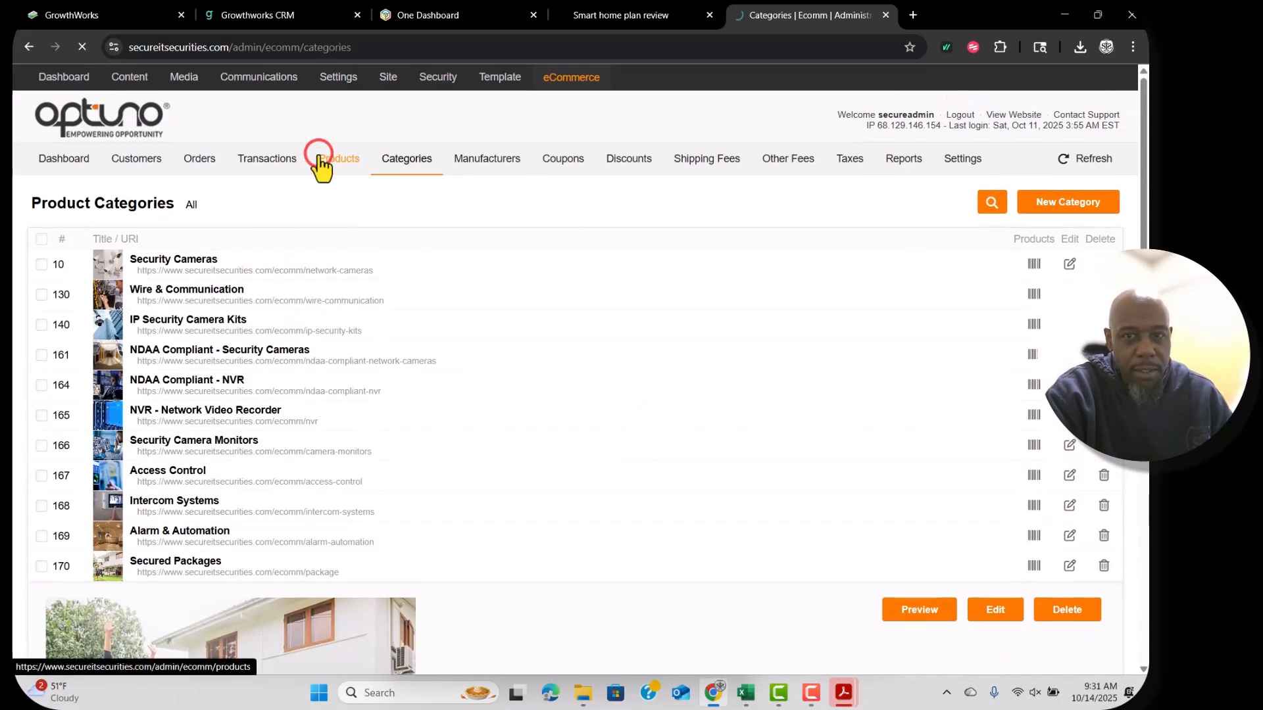
Save the Secured Total Smart Home Package image to Downloads.
scroll(882, 437, down, 20)
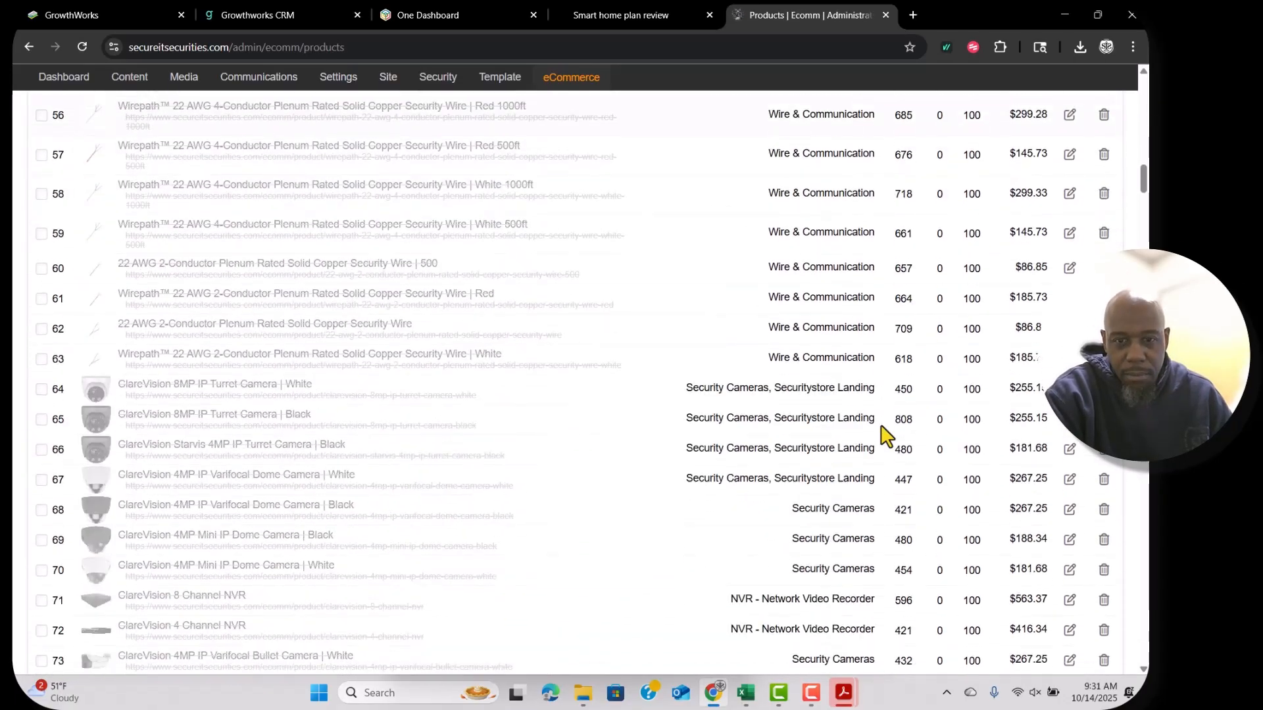
click(212, 424)
scroll(626, 572, down, 10)
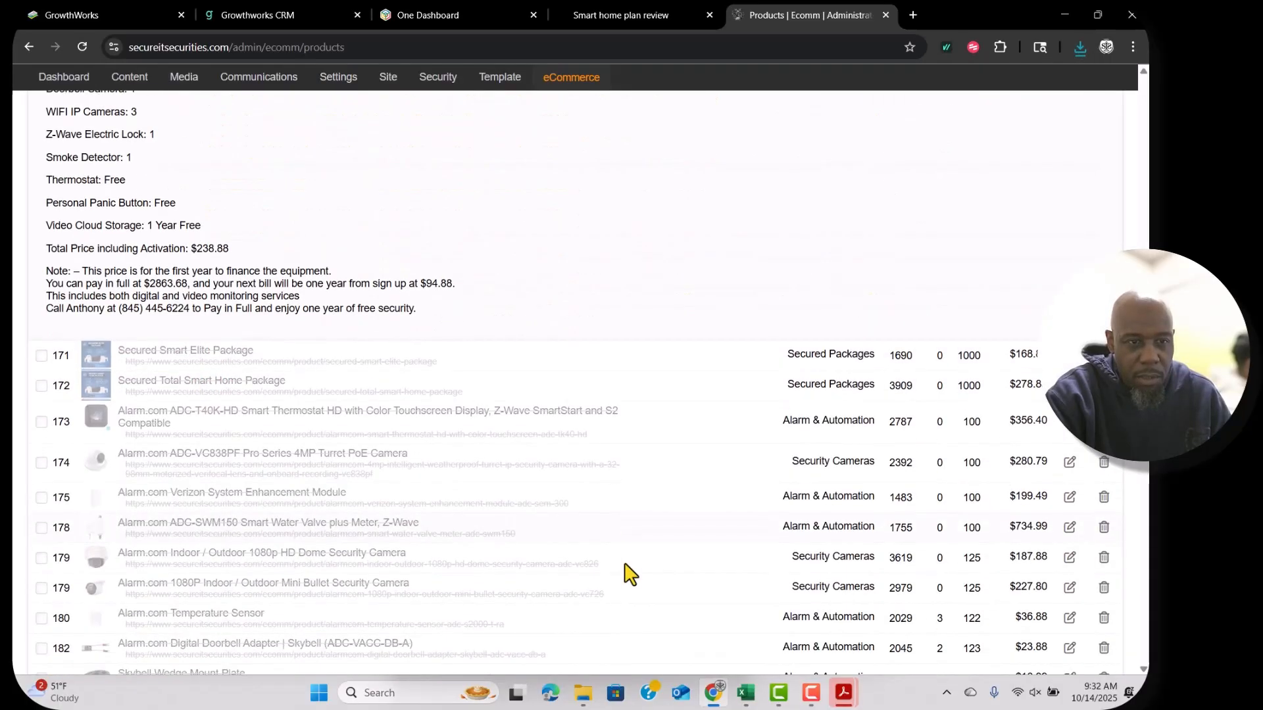
click(192, 330)
right_click(263, 467)
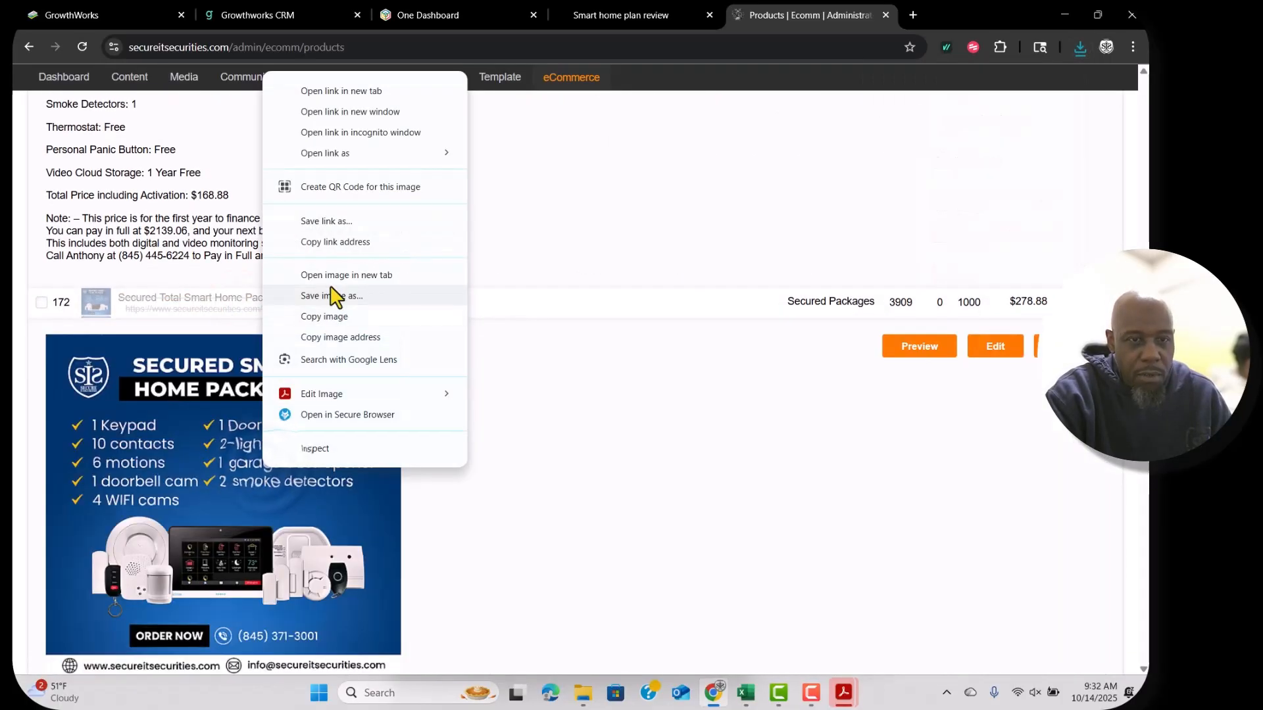
click(337, 296)
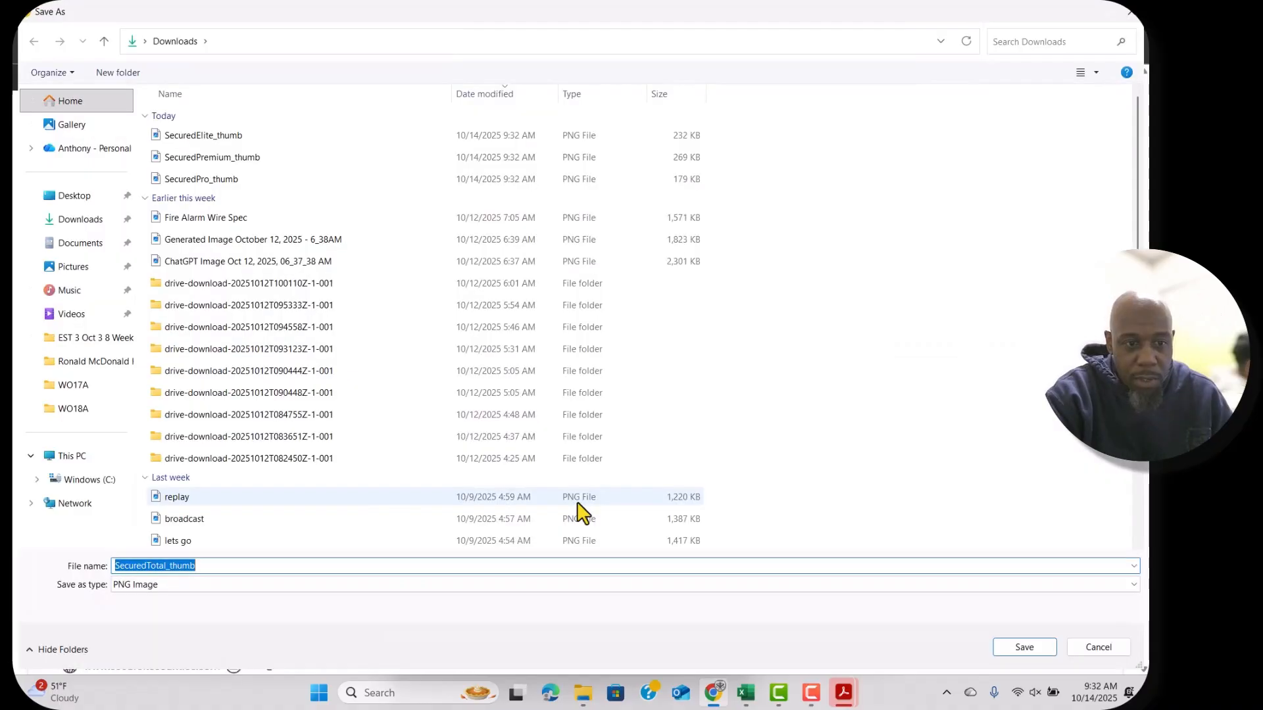
click(1024, 648)
Close the store admin tab and return to ChatGPT.
scroll(657, 597, down, 6)
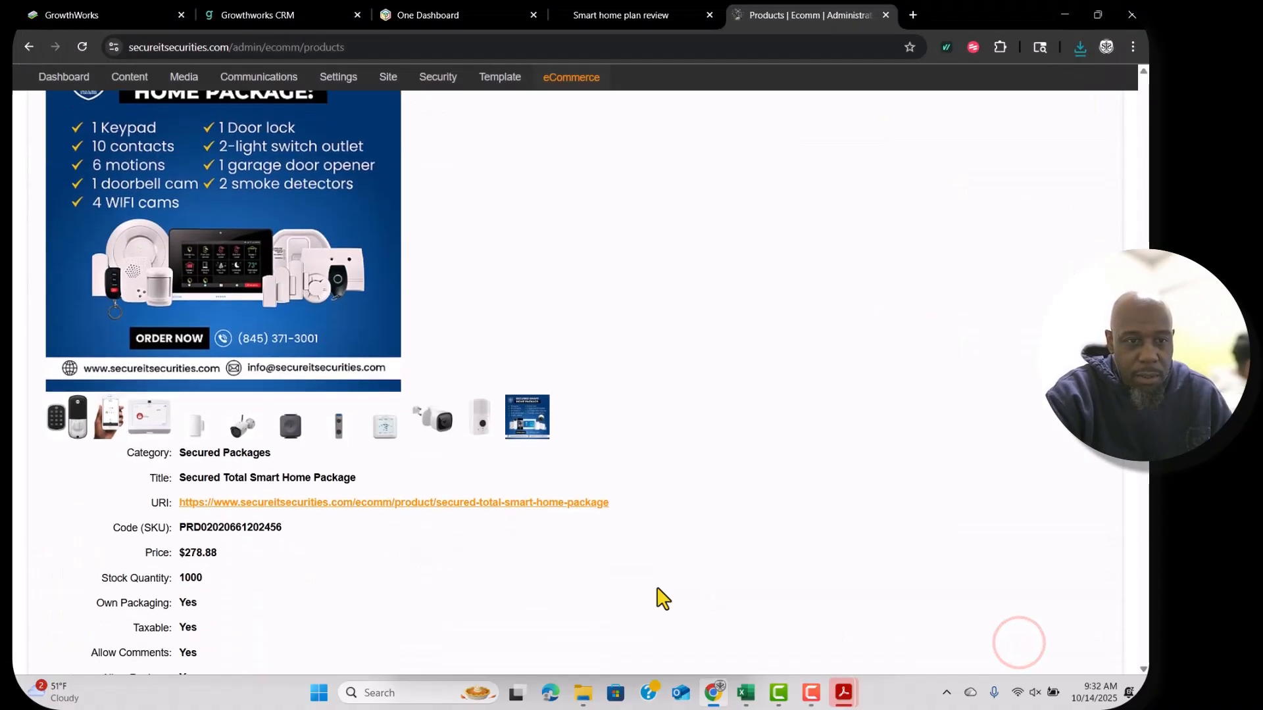
scroll(702, 515, up, 1)
scroll(703, 515, down, 15)
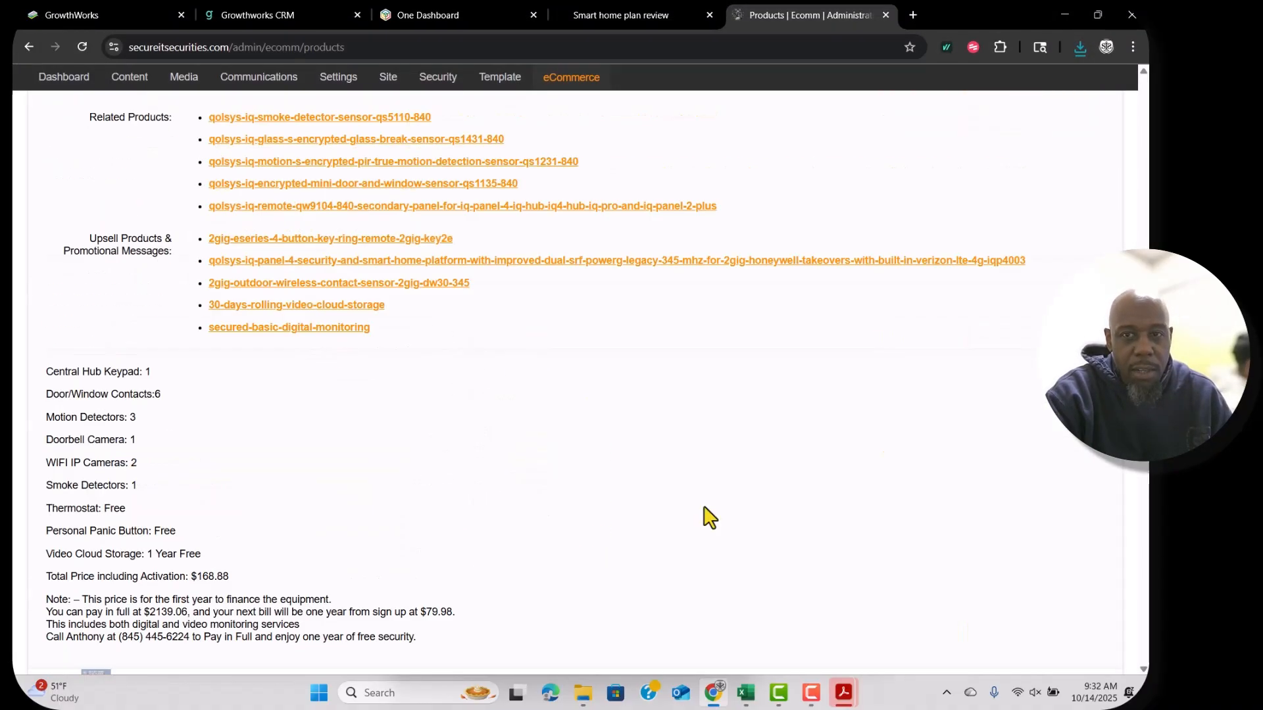
scroll(709, 518, down, 5)
key(ctrl+w)
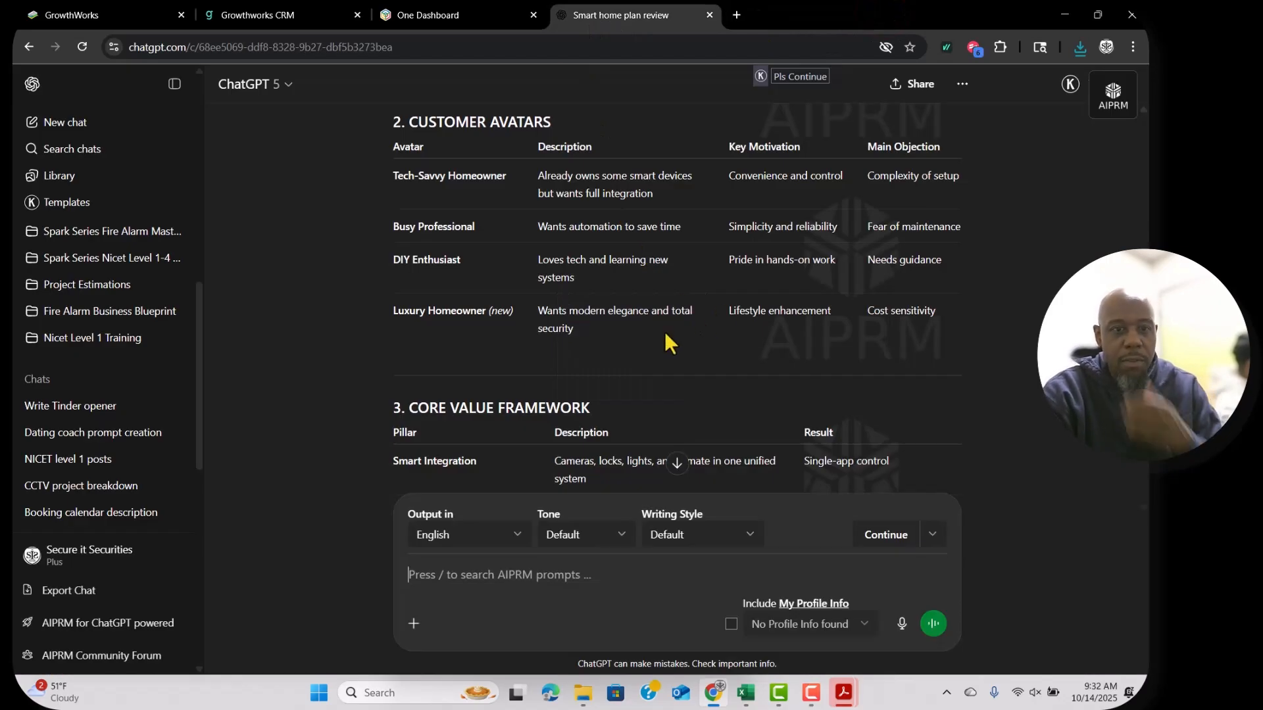
Scroll the ChatGPT review down to Phase 2: Setup & Integration, Step 3 – Network Wizard Plan.
scroll(664, 333, down, 3)
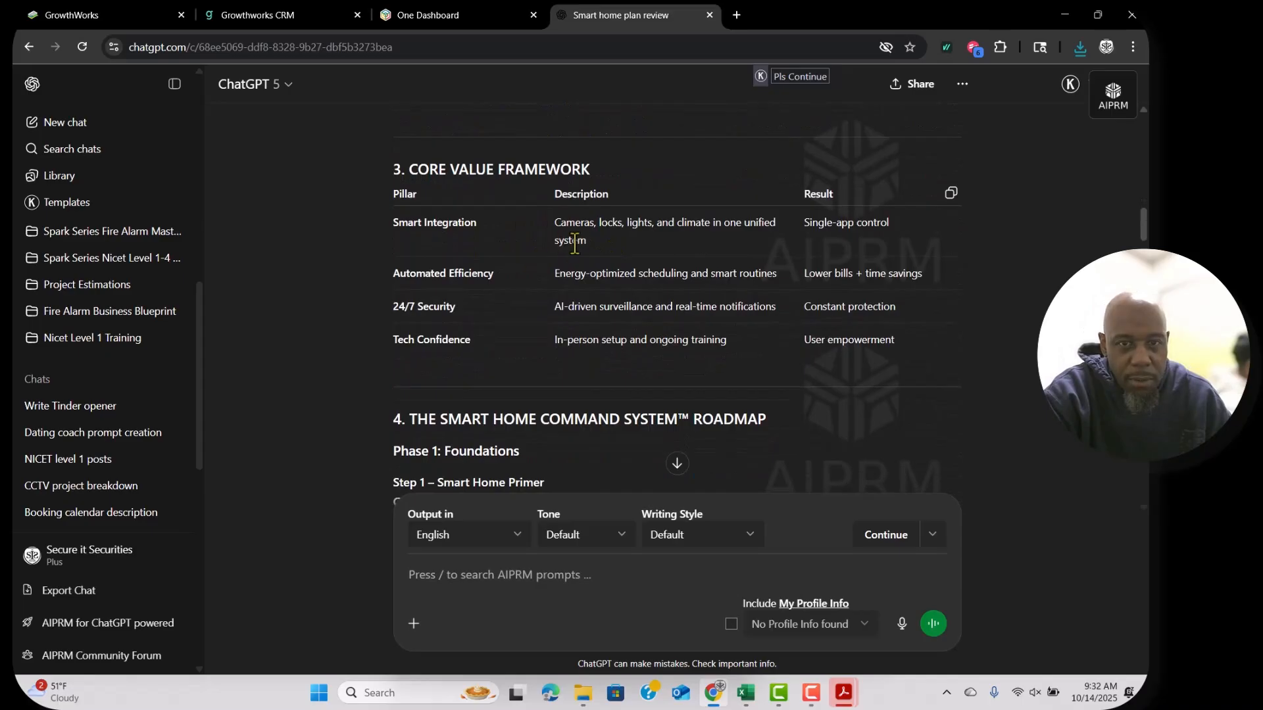
scroll(794, 270, down, 3)
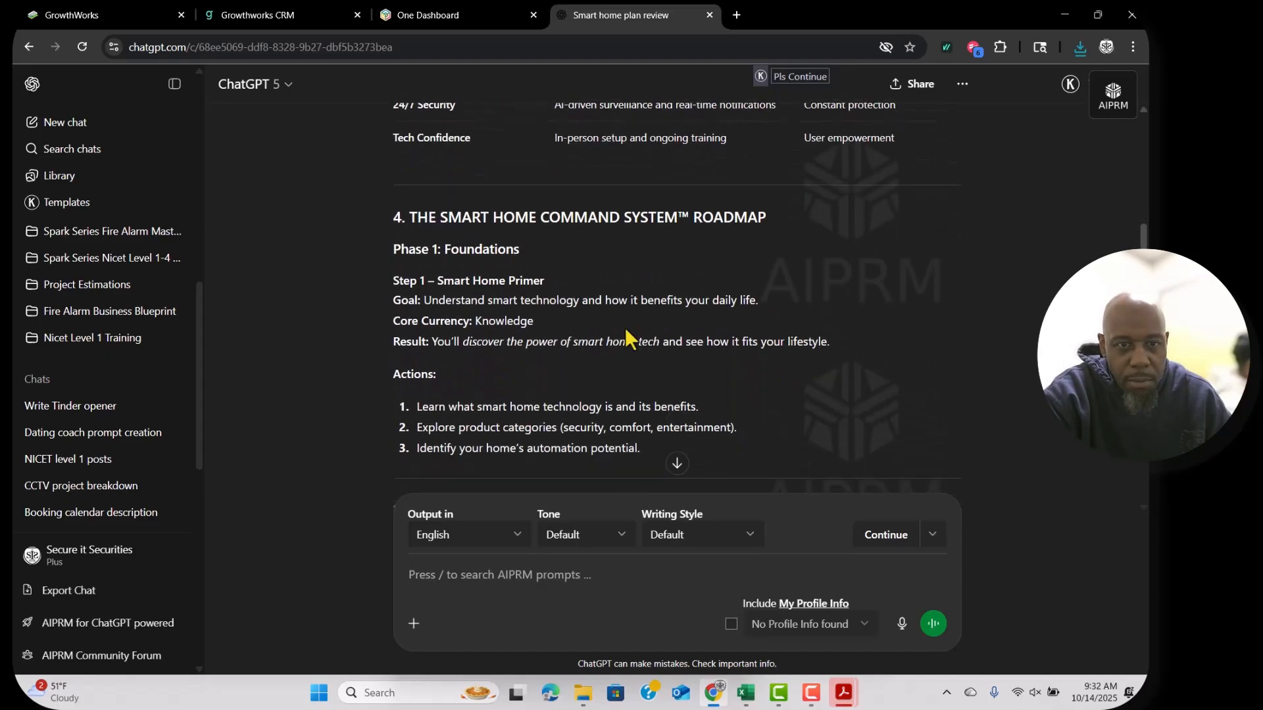
scroll(624, 328, down, 1)
scroll(585, 334, down, 2)
scroll(585, 334, down, 3)
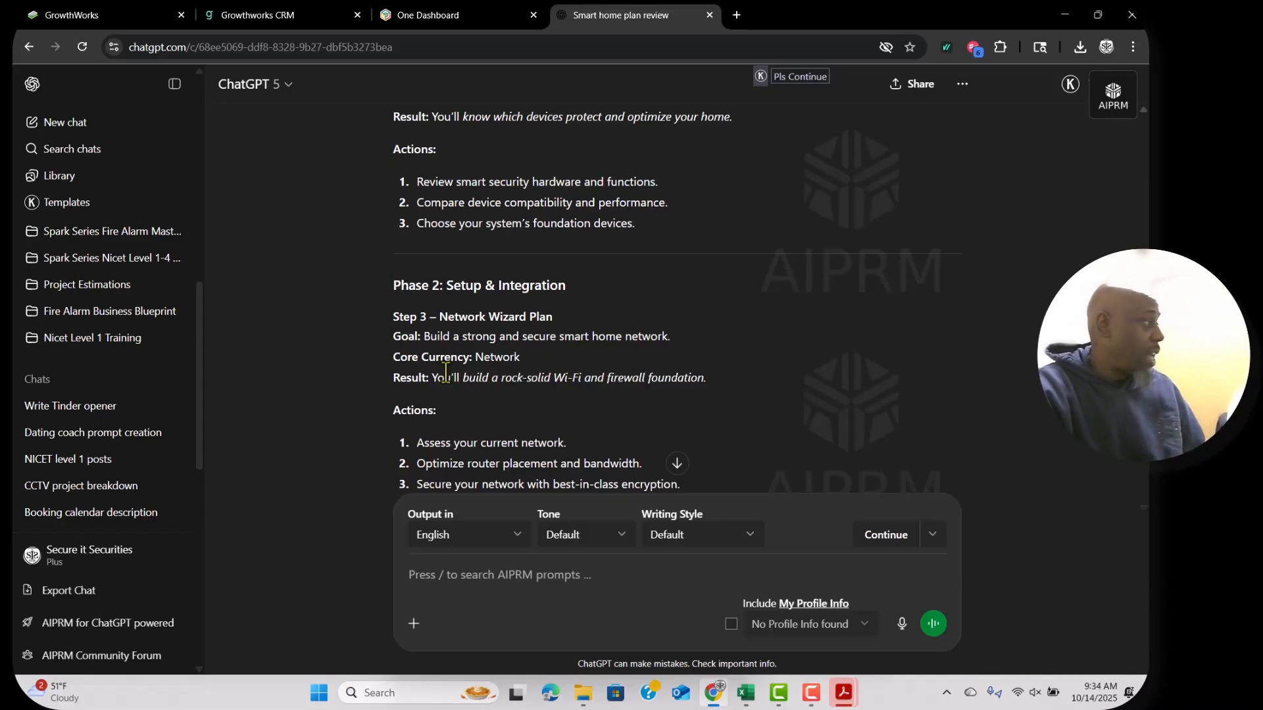
Attach the four Secured package thumbnail images to the chat.
click(413, 624)
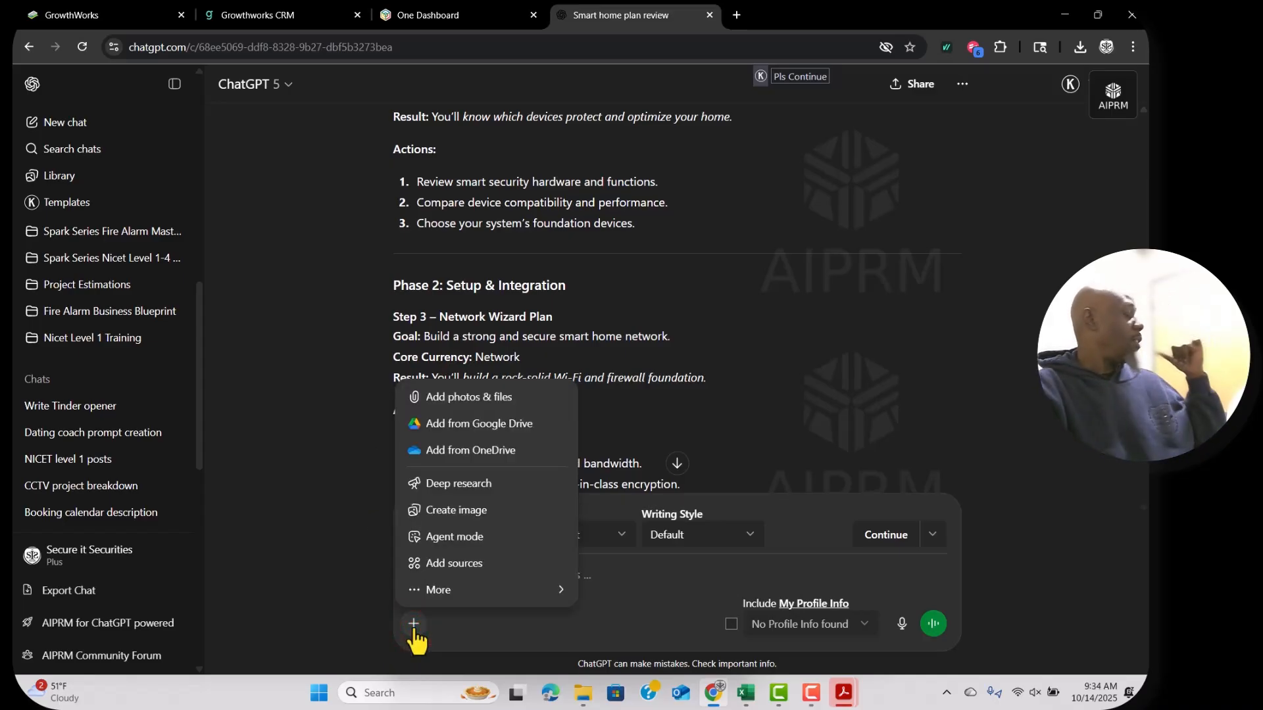
click(453, 402)
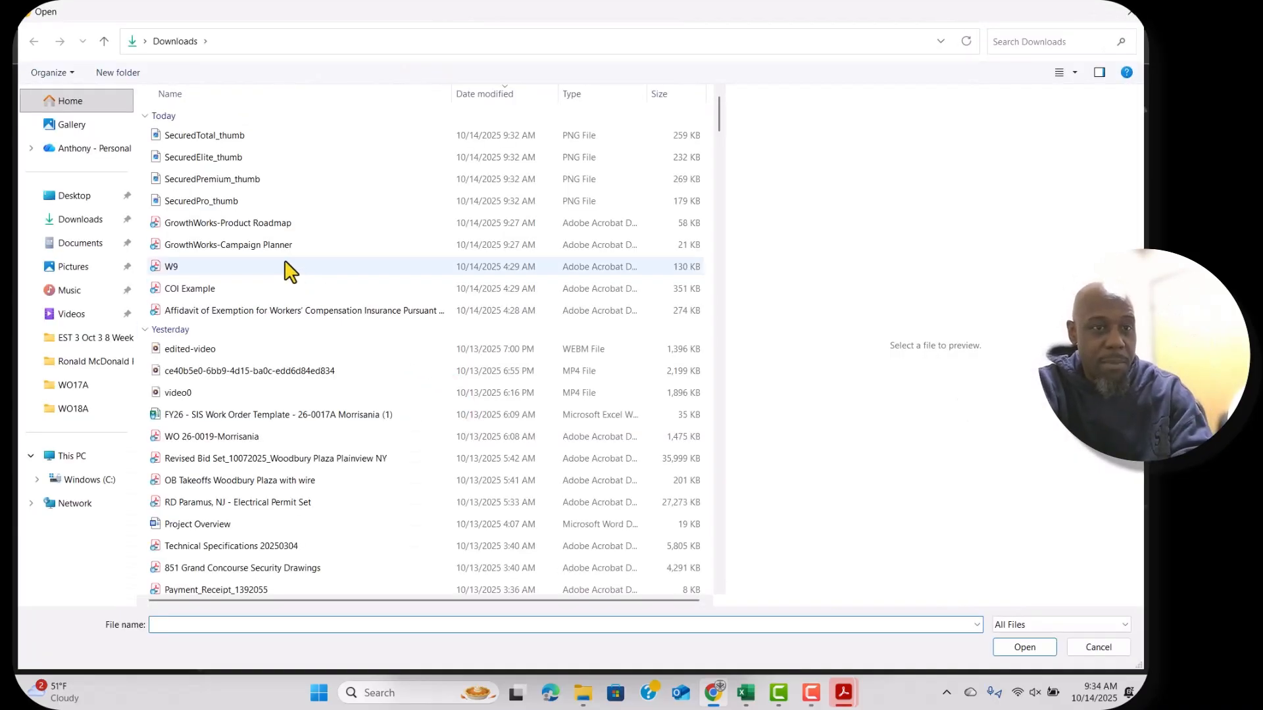
click(197, 134)
shift+click(197, 201)
Type the request to rewrite the offer based on the existing security packages.
click(1024, 647)
text(ba)
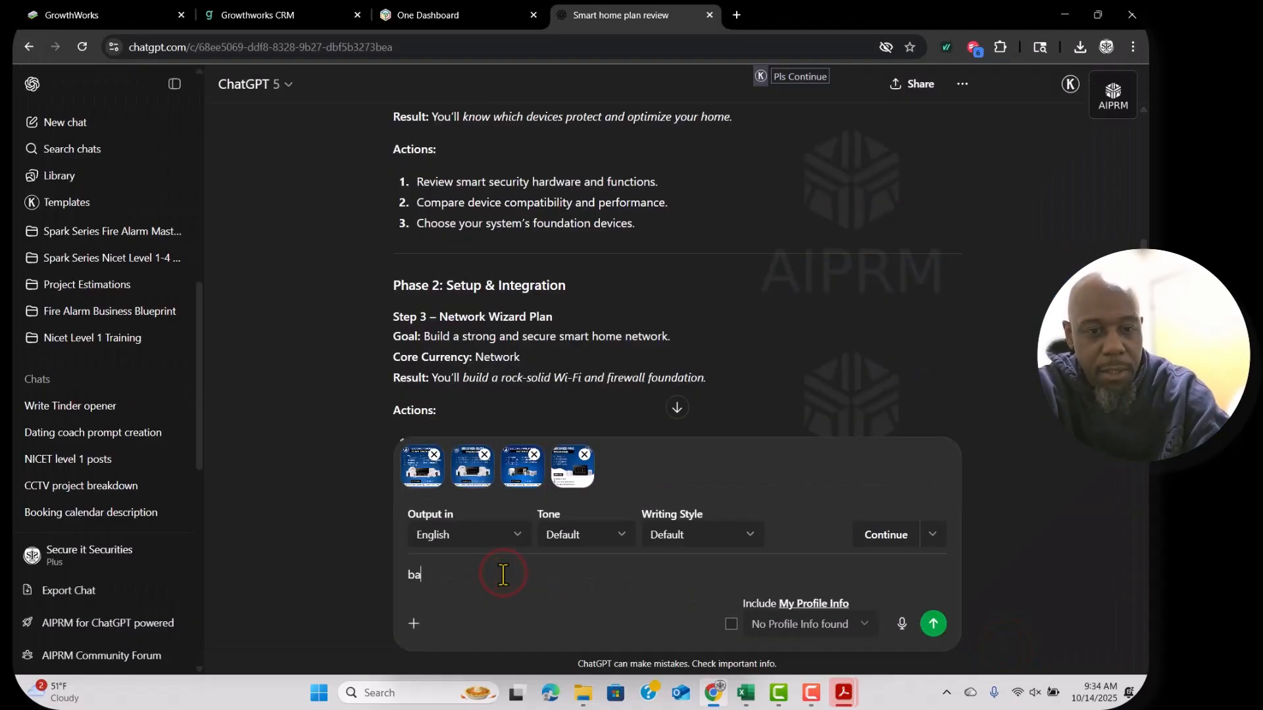
text(sed on our e)
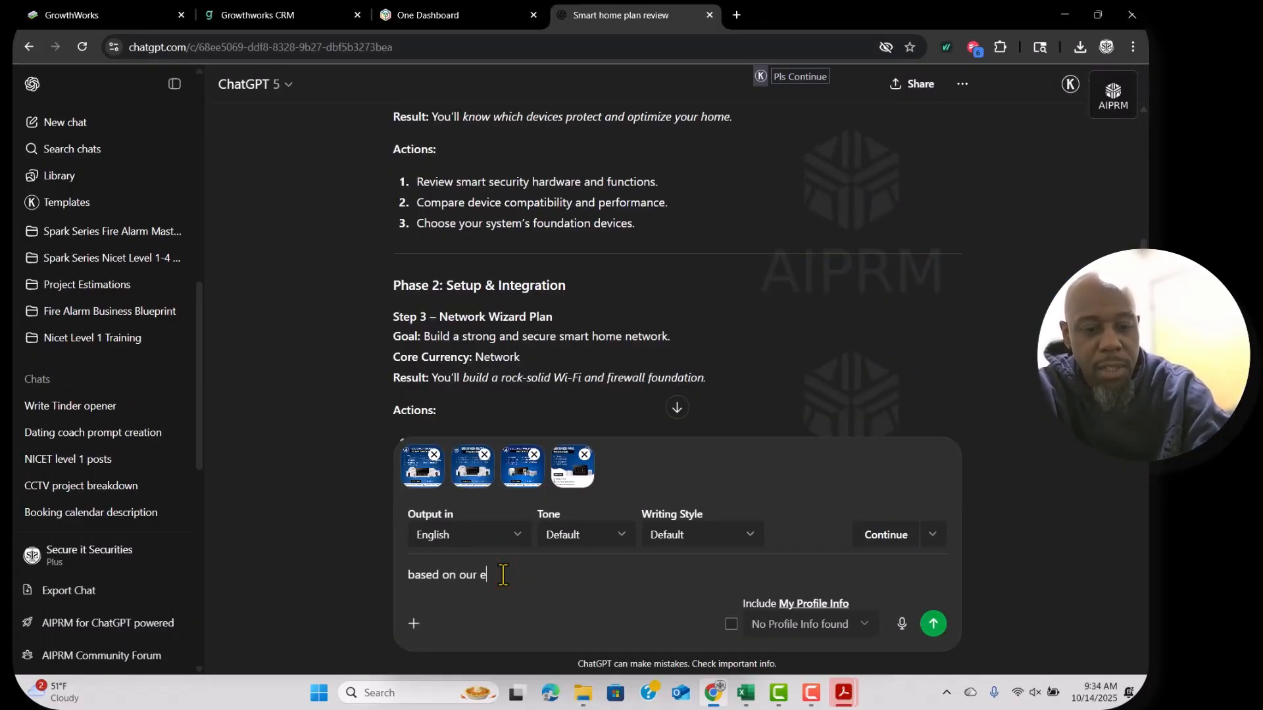
text(xisitng security pa)
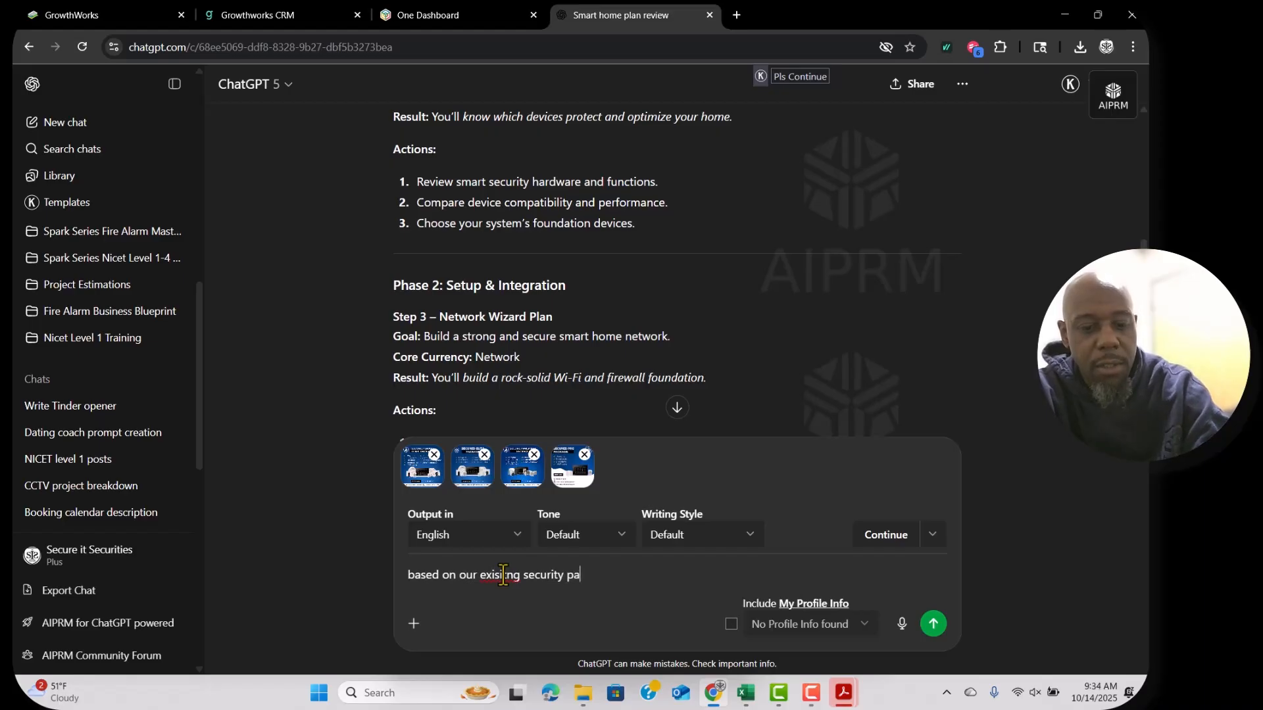
text(ckages we want to rewrite this or)
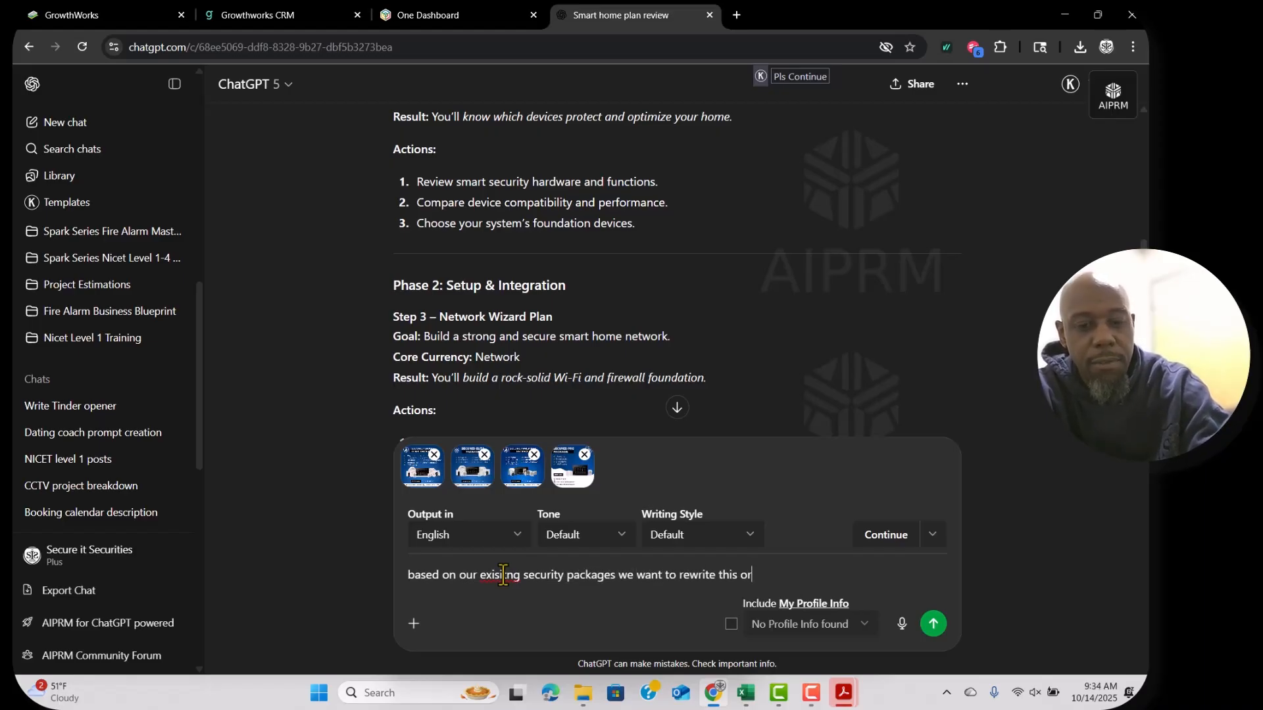
key(BackSpace)
text(ffer to mat)
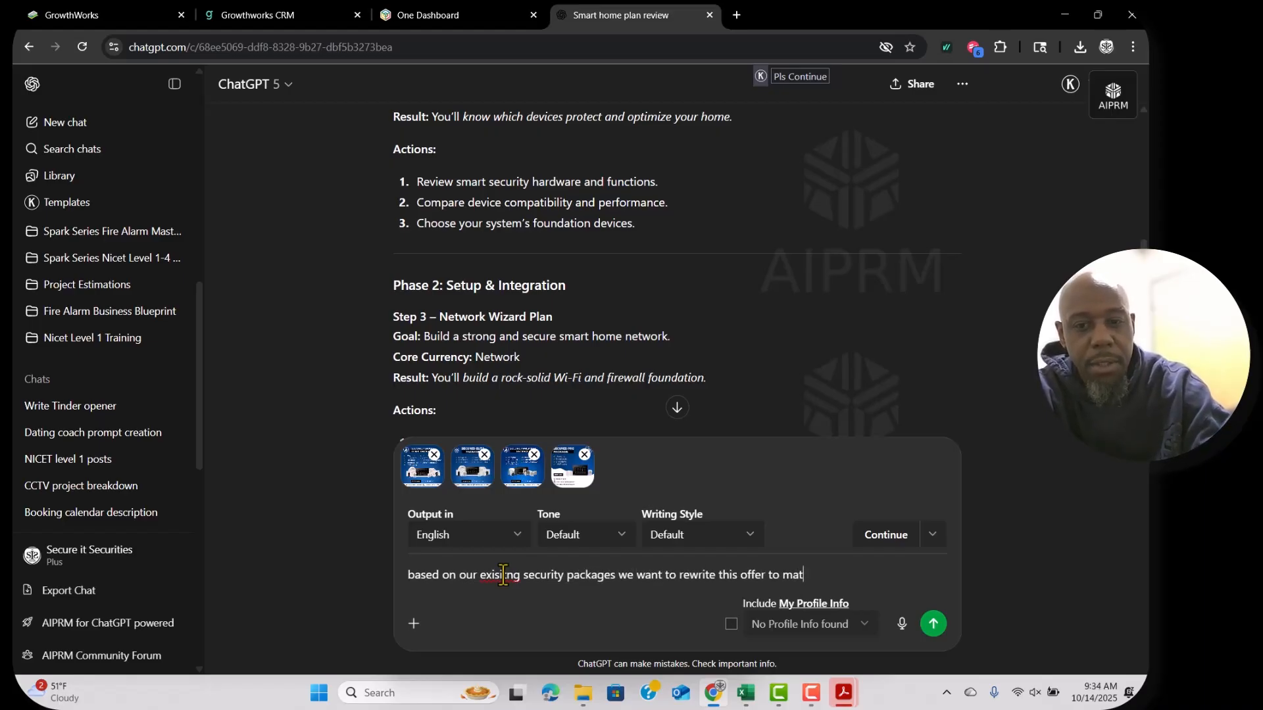
text(cb this, it d)
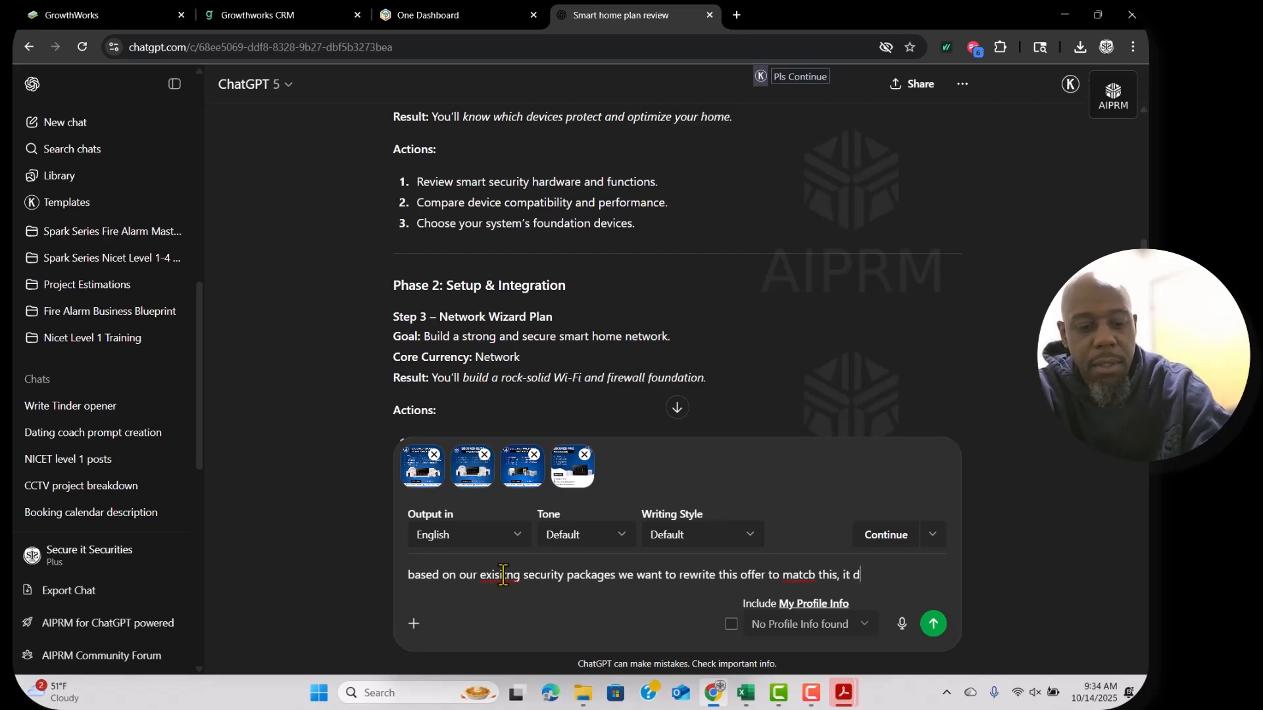
text(ont have to have all 9 steos just a co)
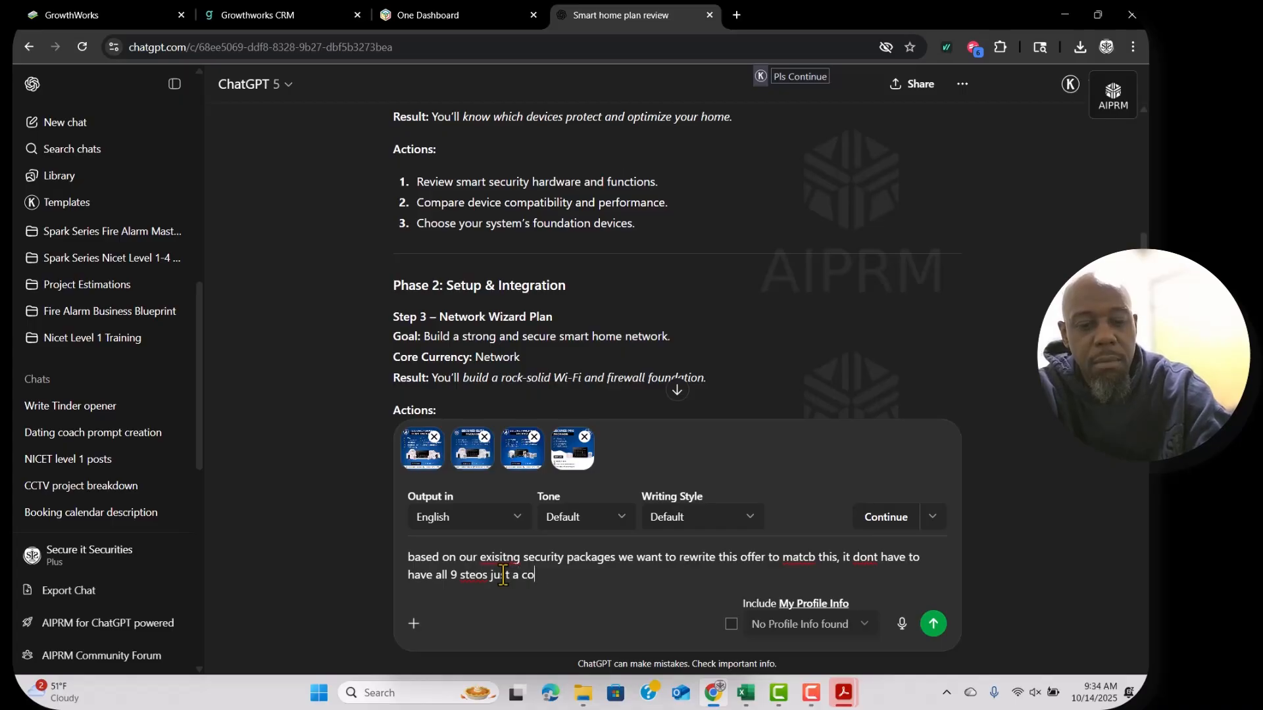
text(mplet)
Correct 'exisitng' to 'existing' and 'intersted' to 'interested', then send the request.
right_click(483, 559)
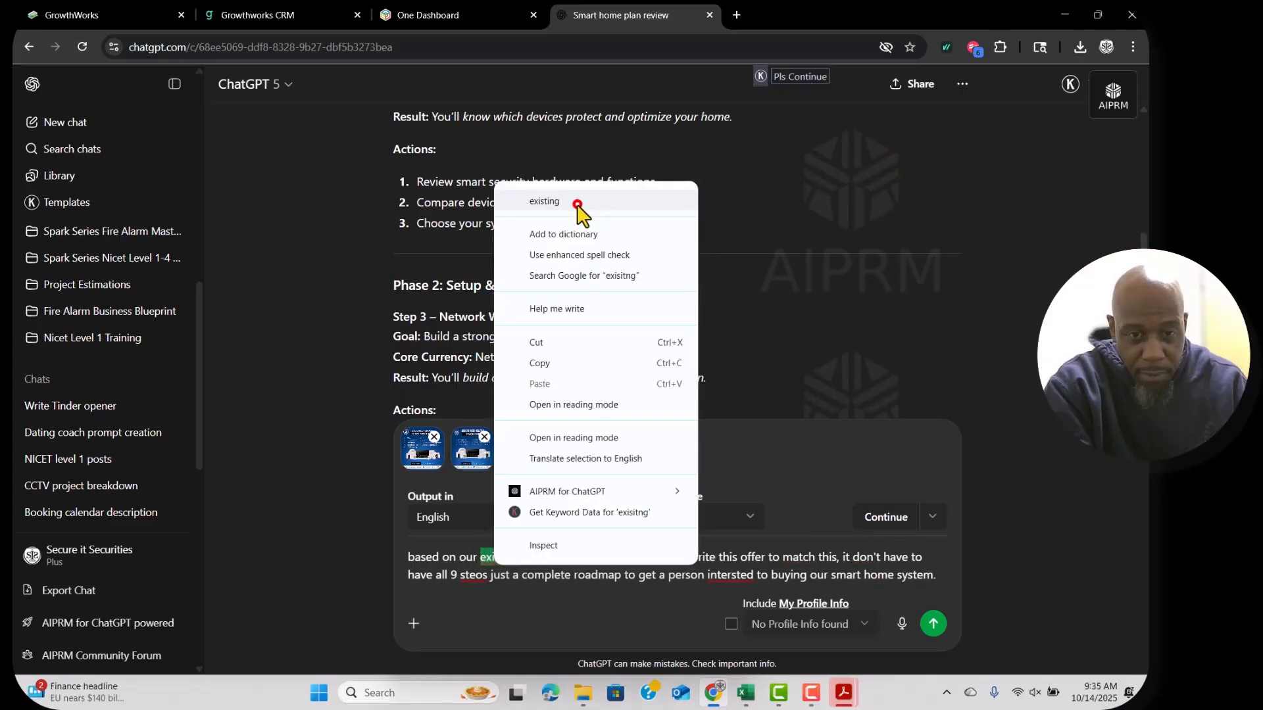
click(579, 201)
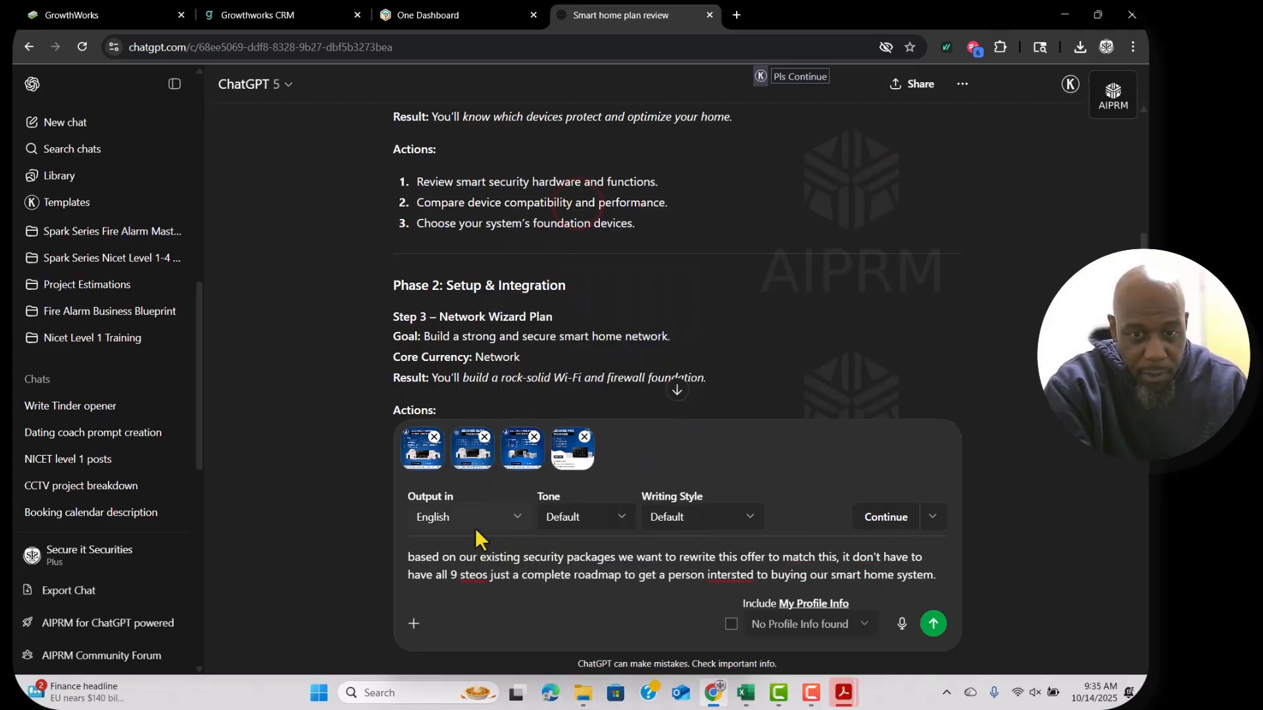
right_click(731, 571)
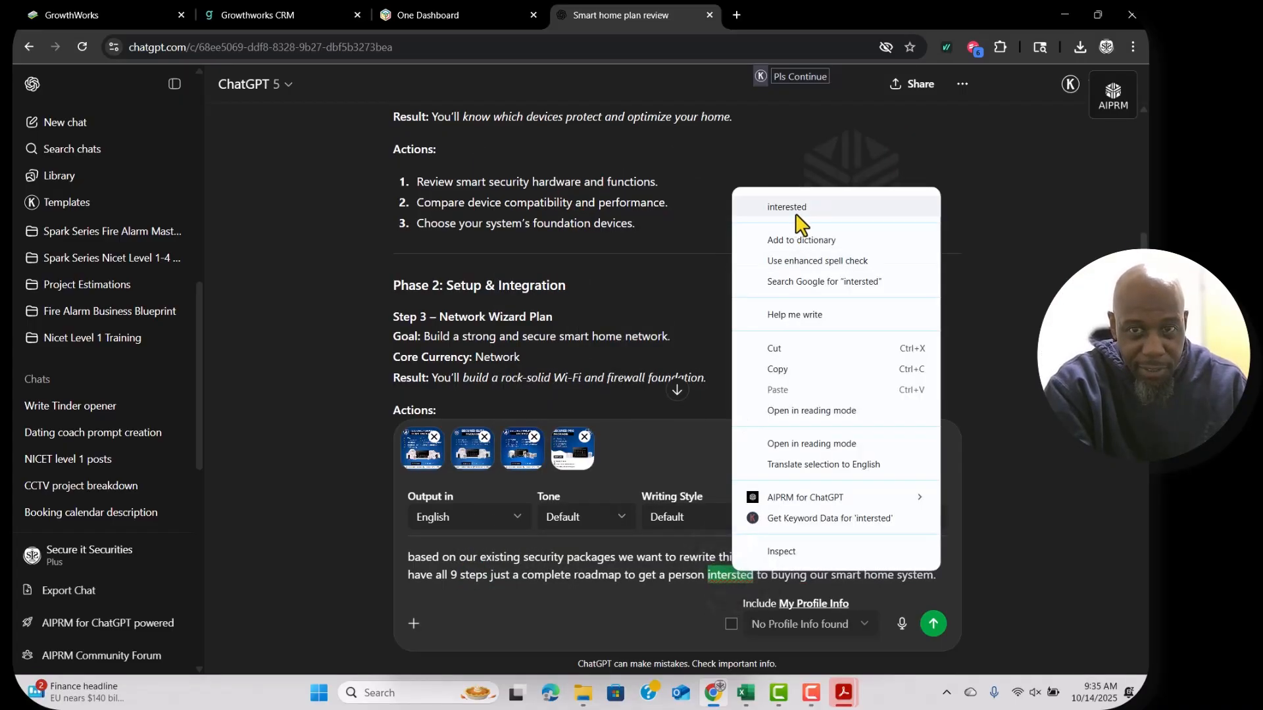
click(796, 214)
click(934, 624)
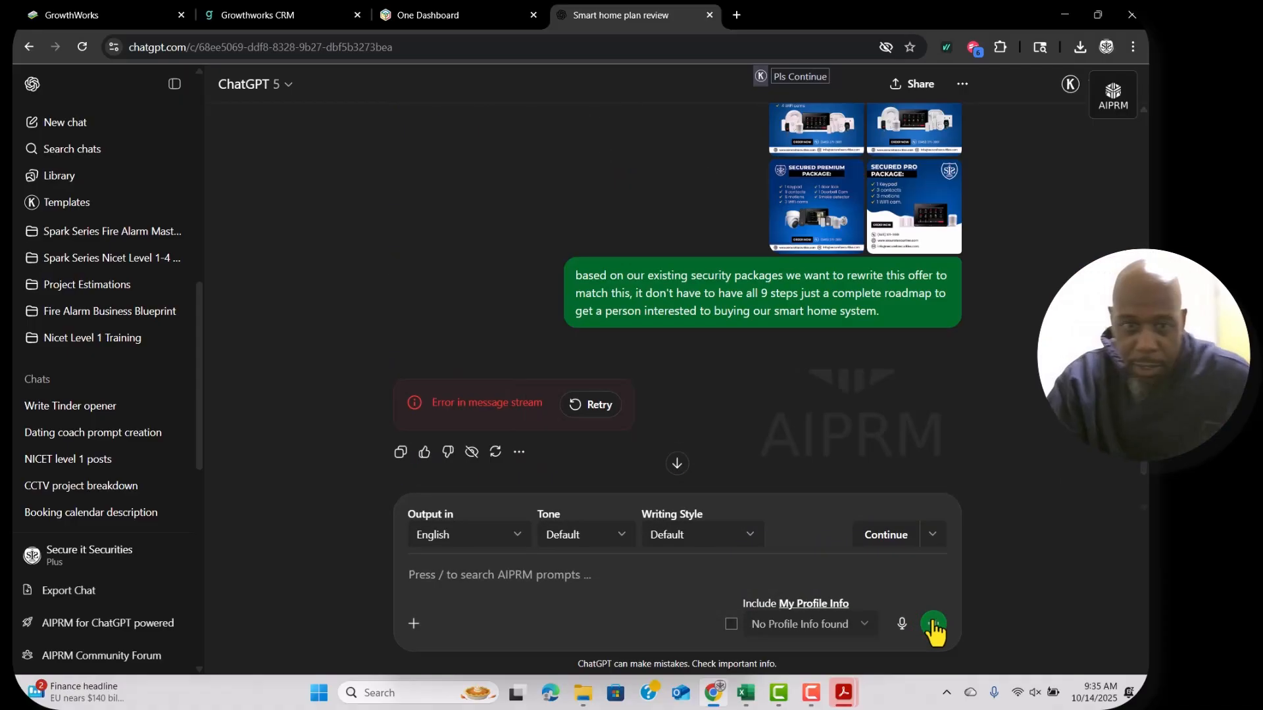
Resubmit after the stream error and read the packages, 5-step buyer roadmap and Bonuses sections.
click(591, 405)
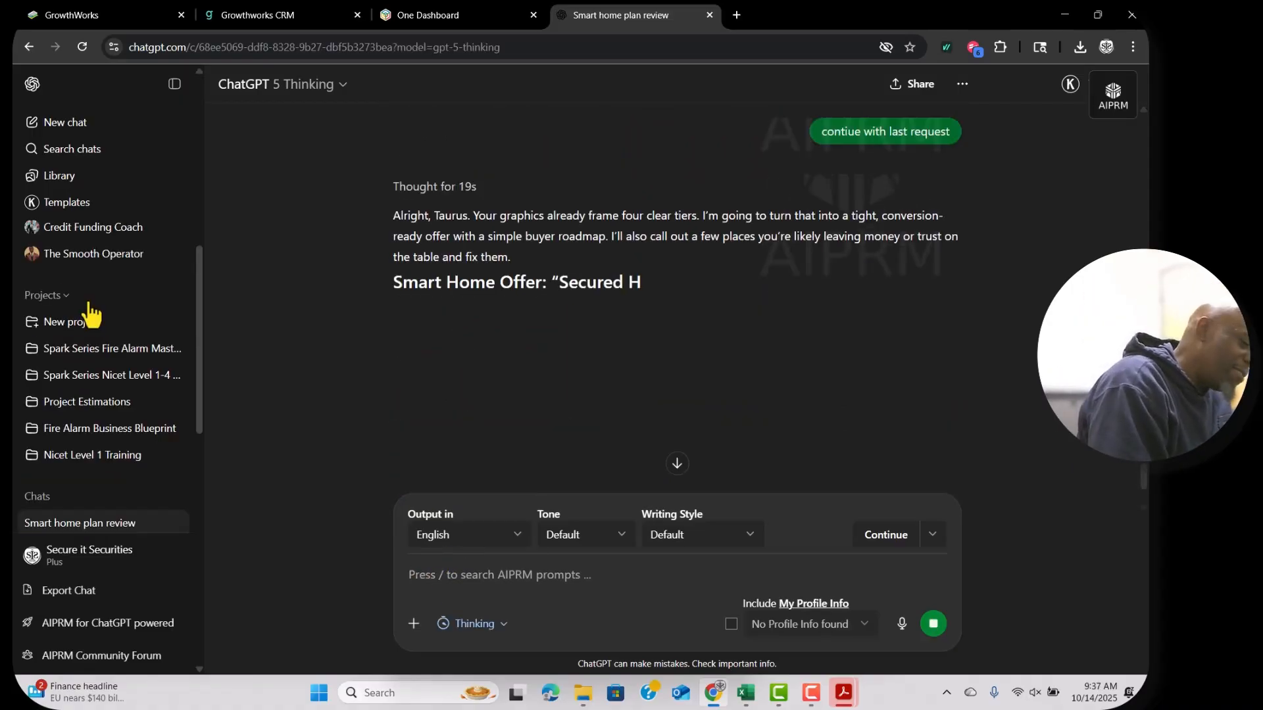
scroll(695, 288, down, 10)
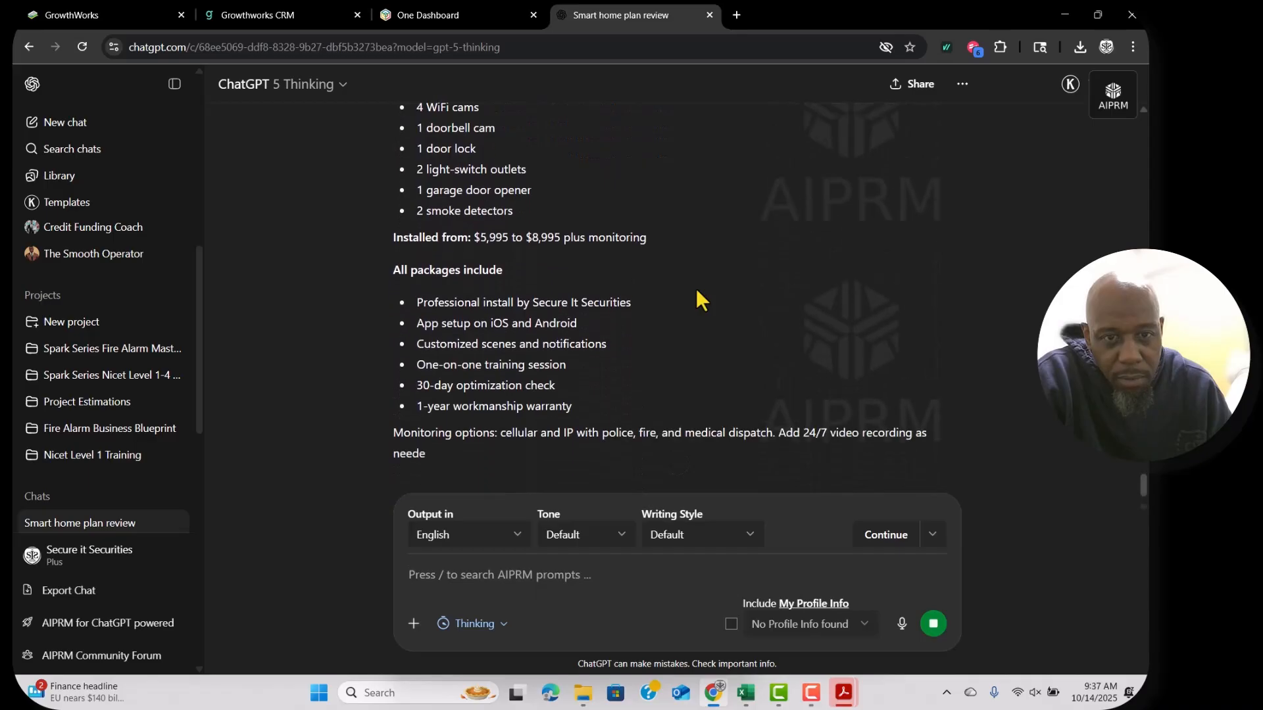
scroll(696, 288, down, 8)
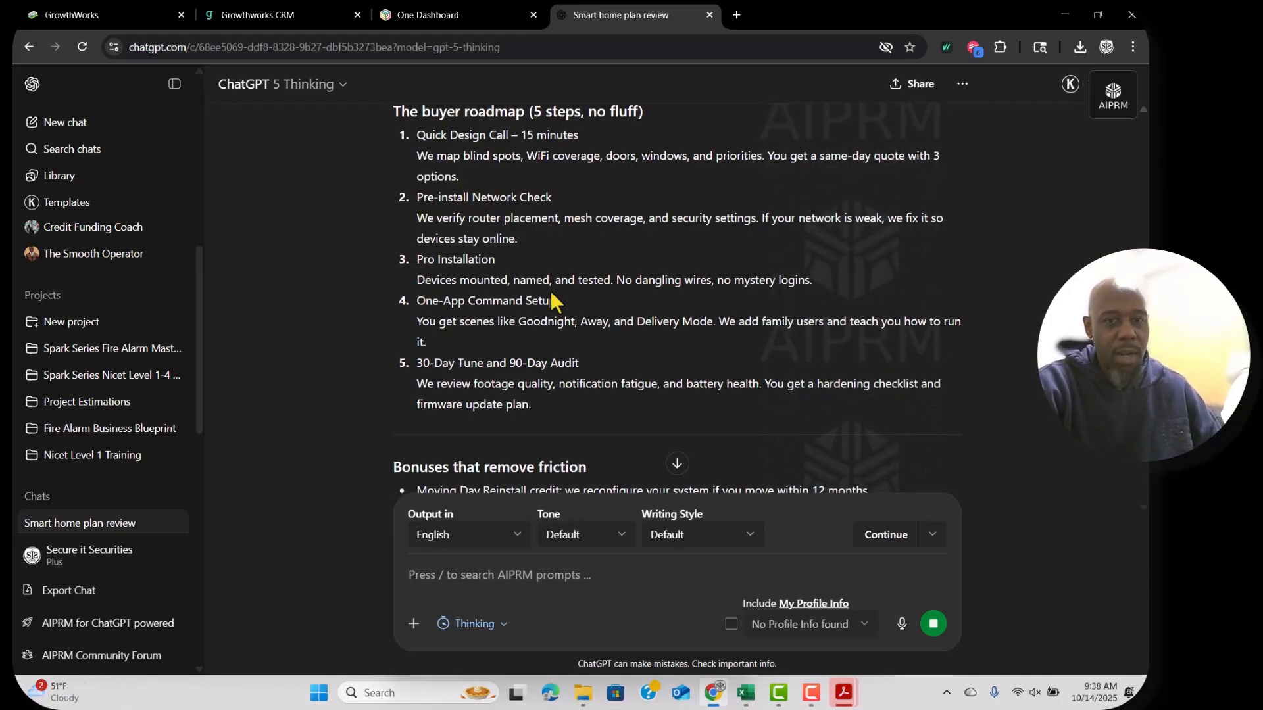
scroll(550, 290, down, 1)
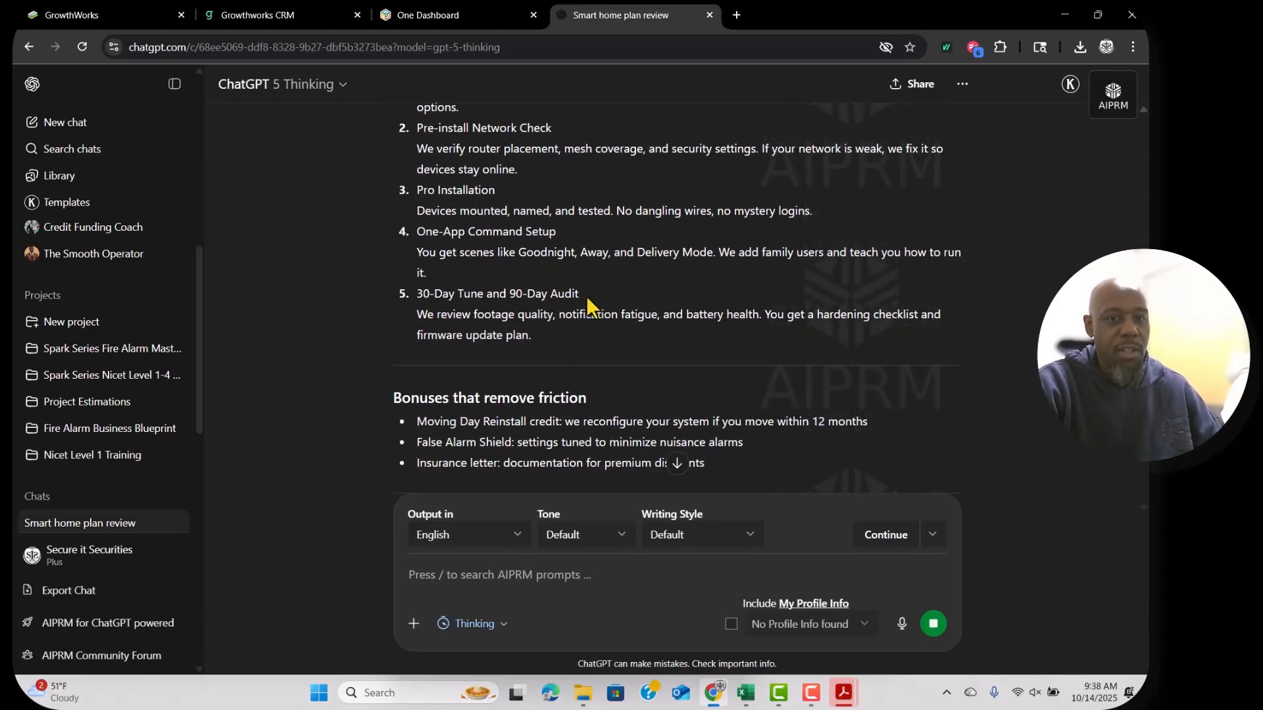
scroll(593, 298, down, 1)
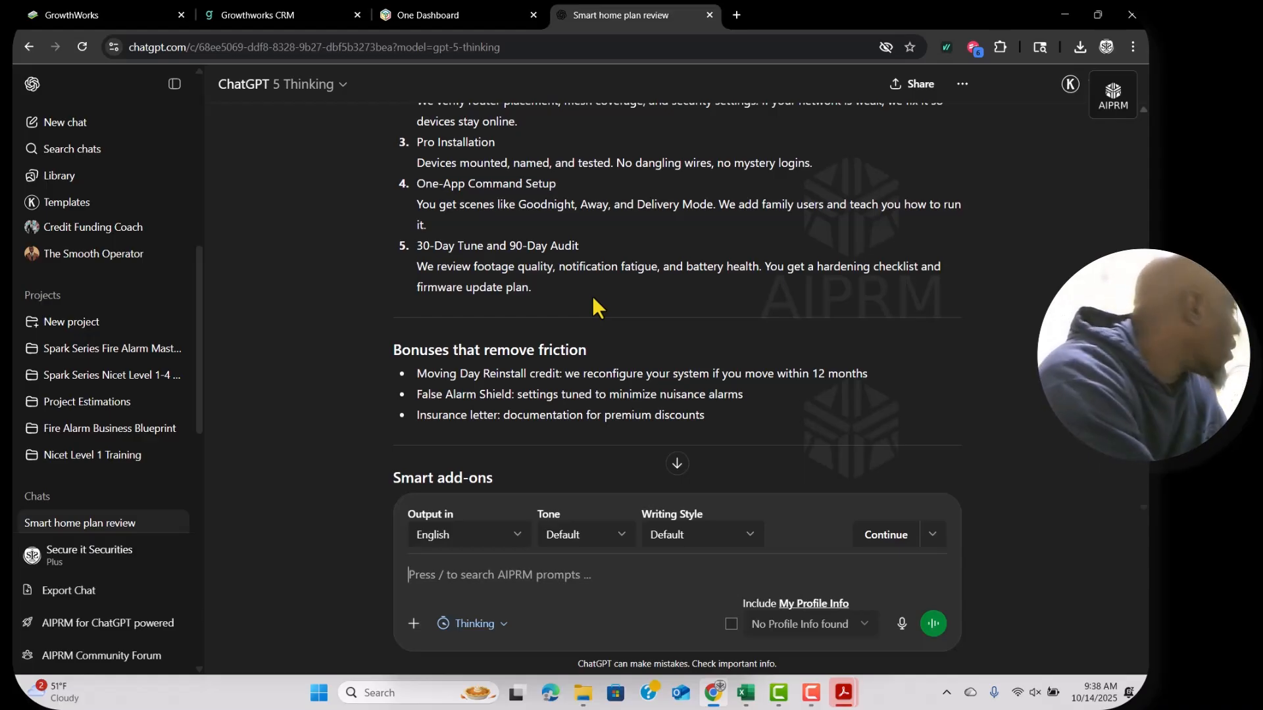
scroll(638, 342, down, 4)
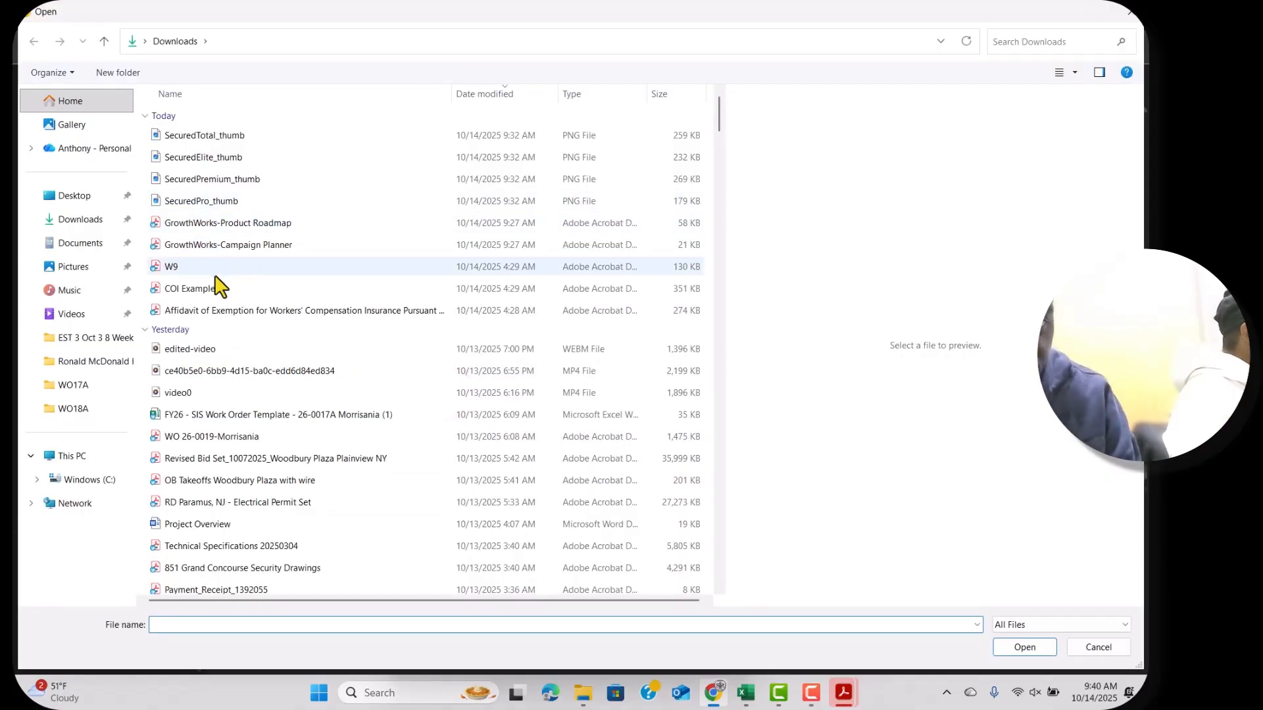
Attach the Security Systems 4534 spreadsheet from Desktop and send the email soap opera prompt.
scroll(274, 431, down, 5)
text(s)
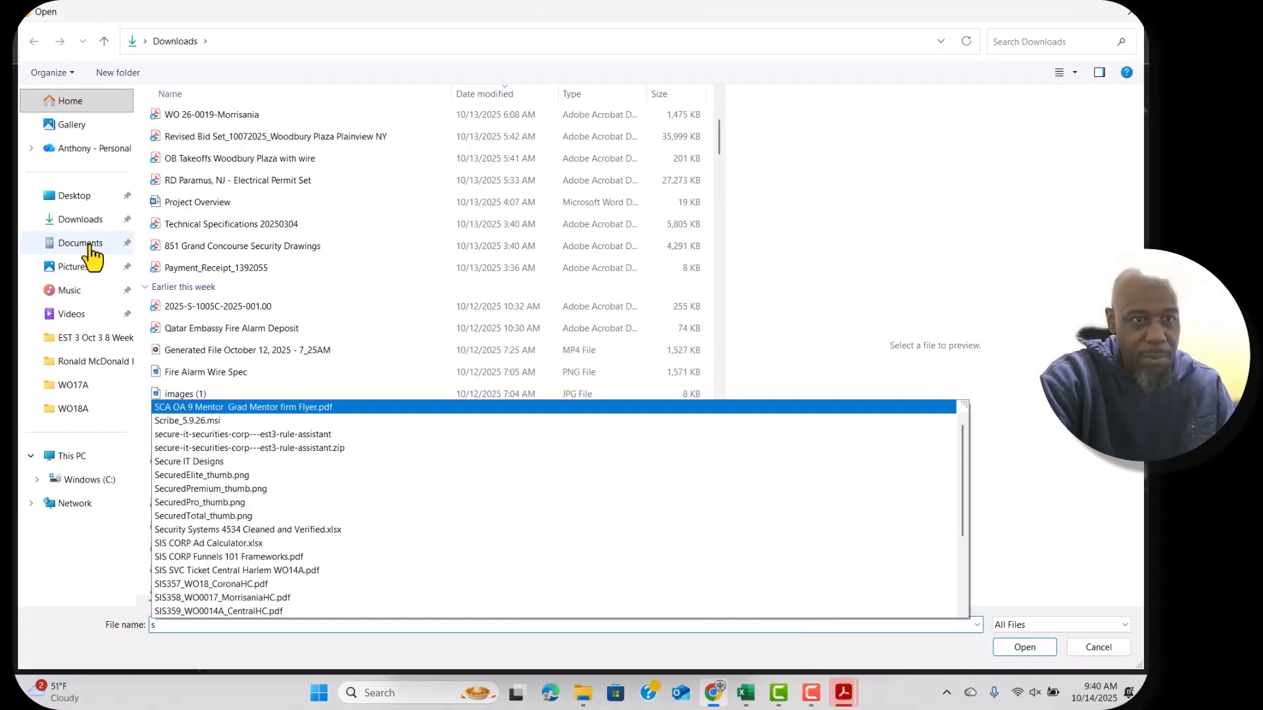
click(76, 197)
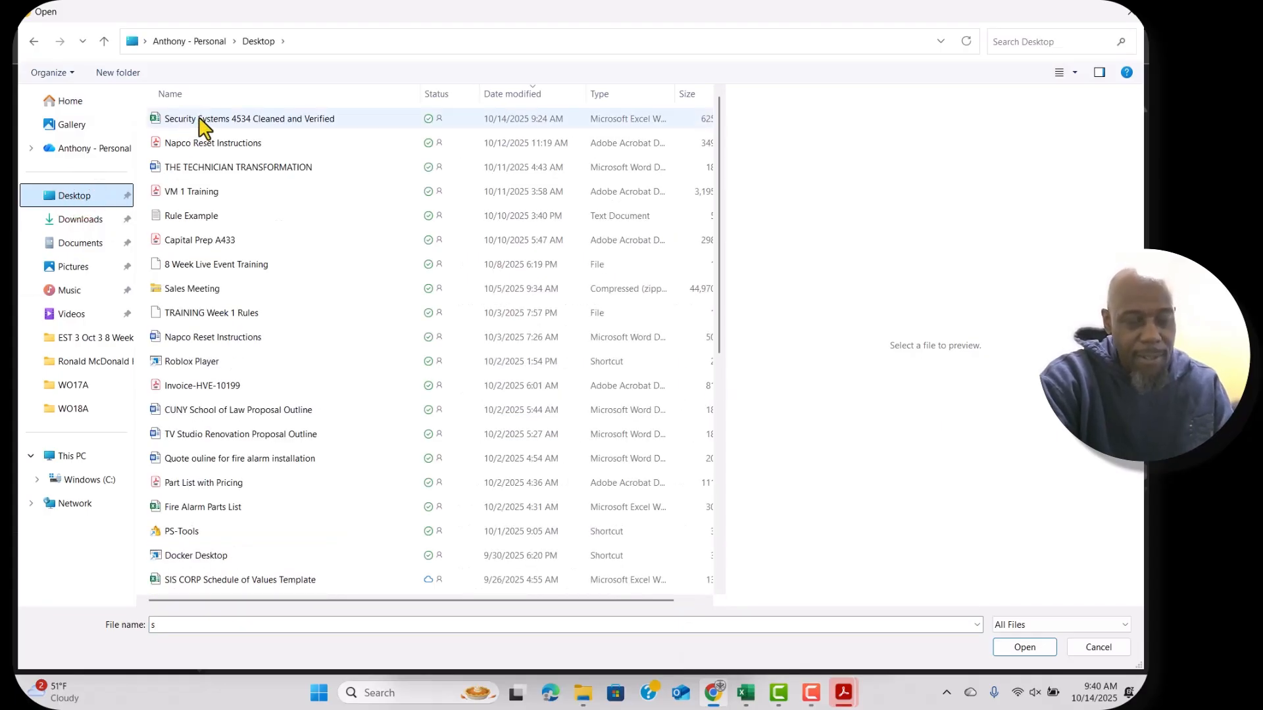
click(281, 120)
click(1019, 649)
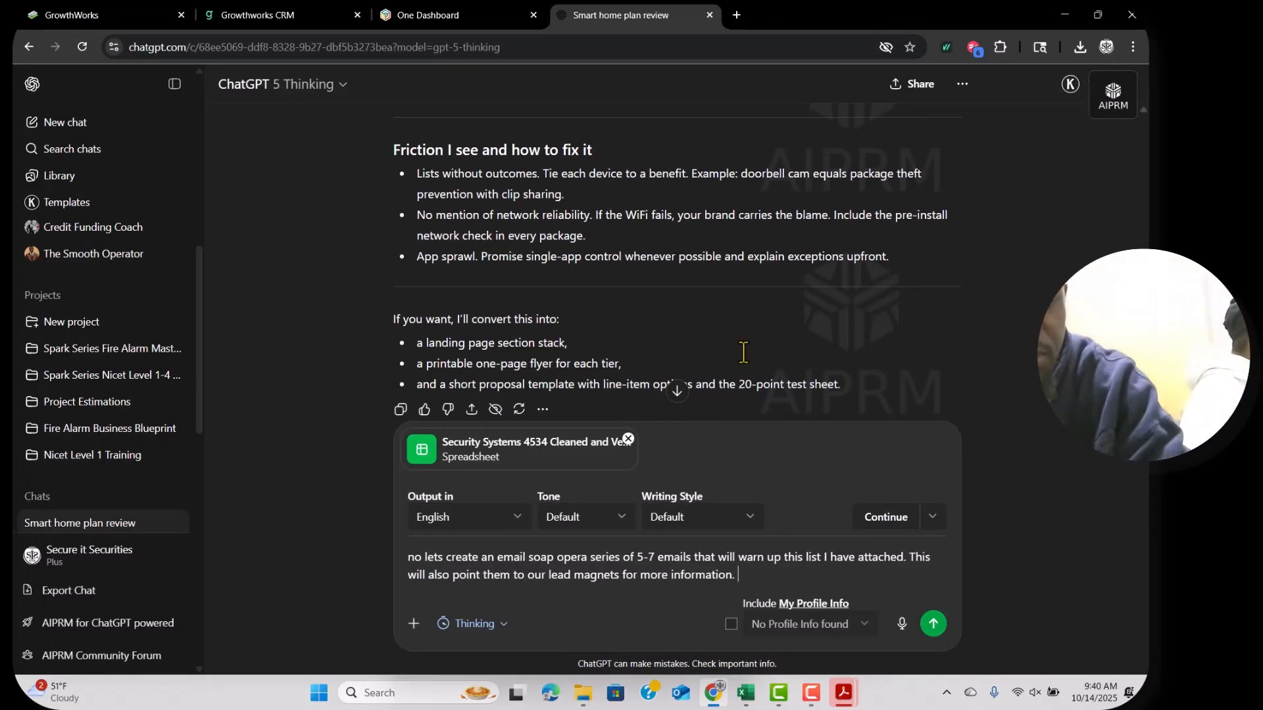
text(lso ask me an)
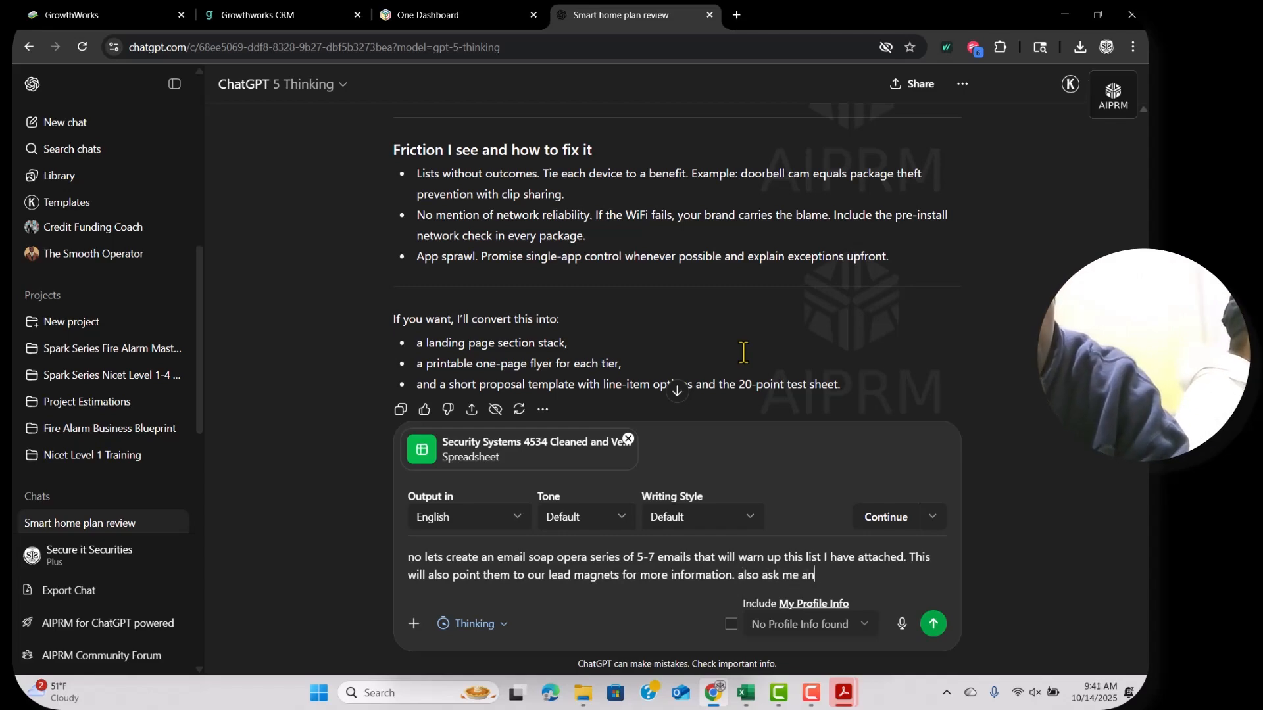
text(y question about past )
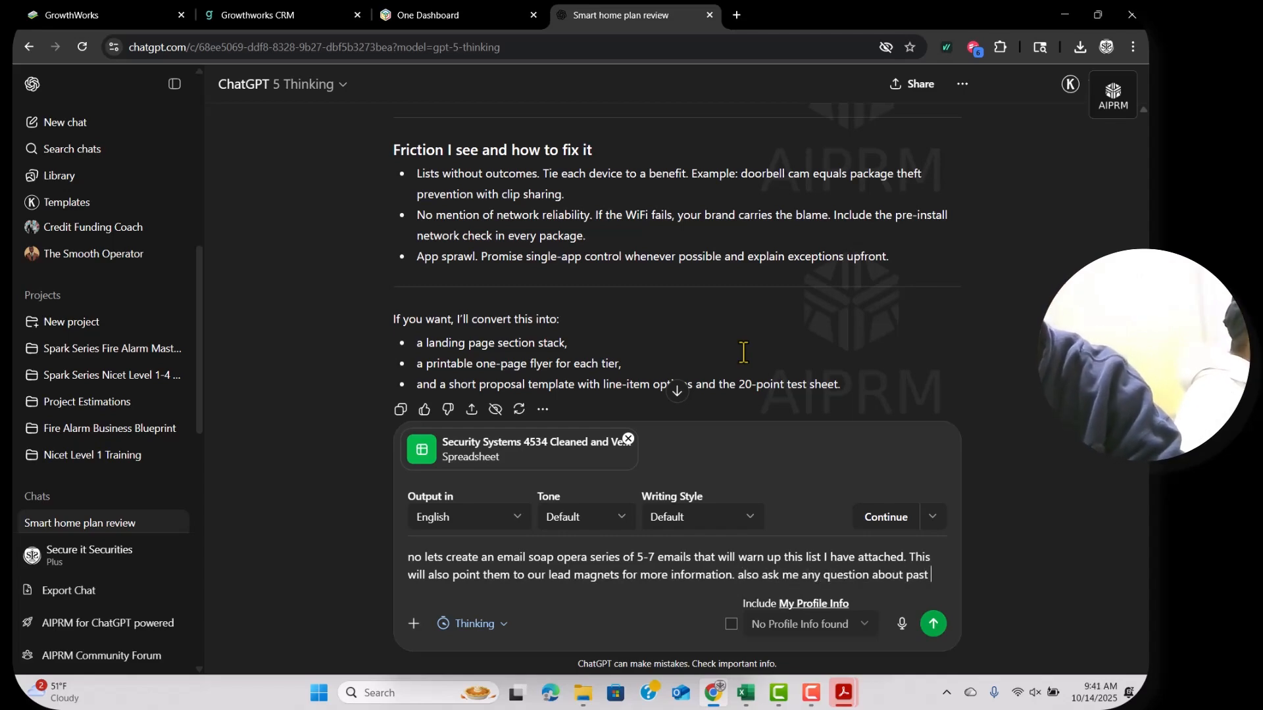
text(security work to make)
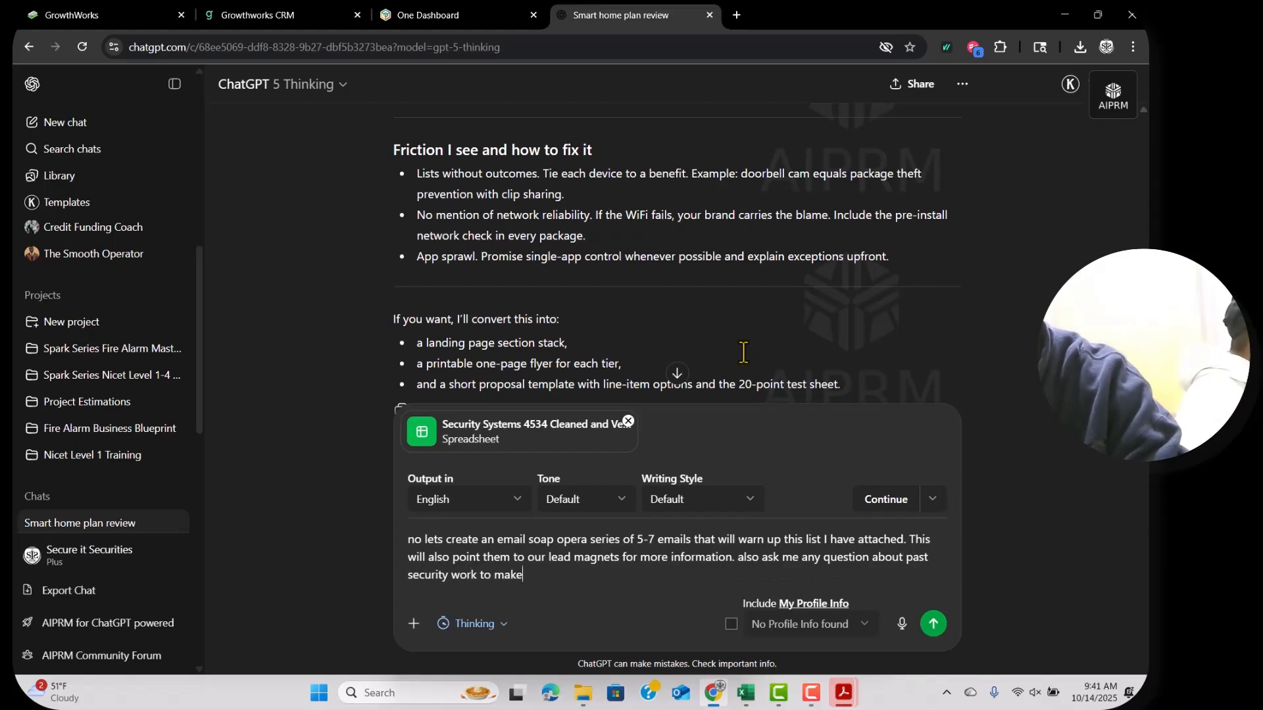
text( this email more story telling than selling)
key(Return)
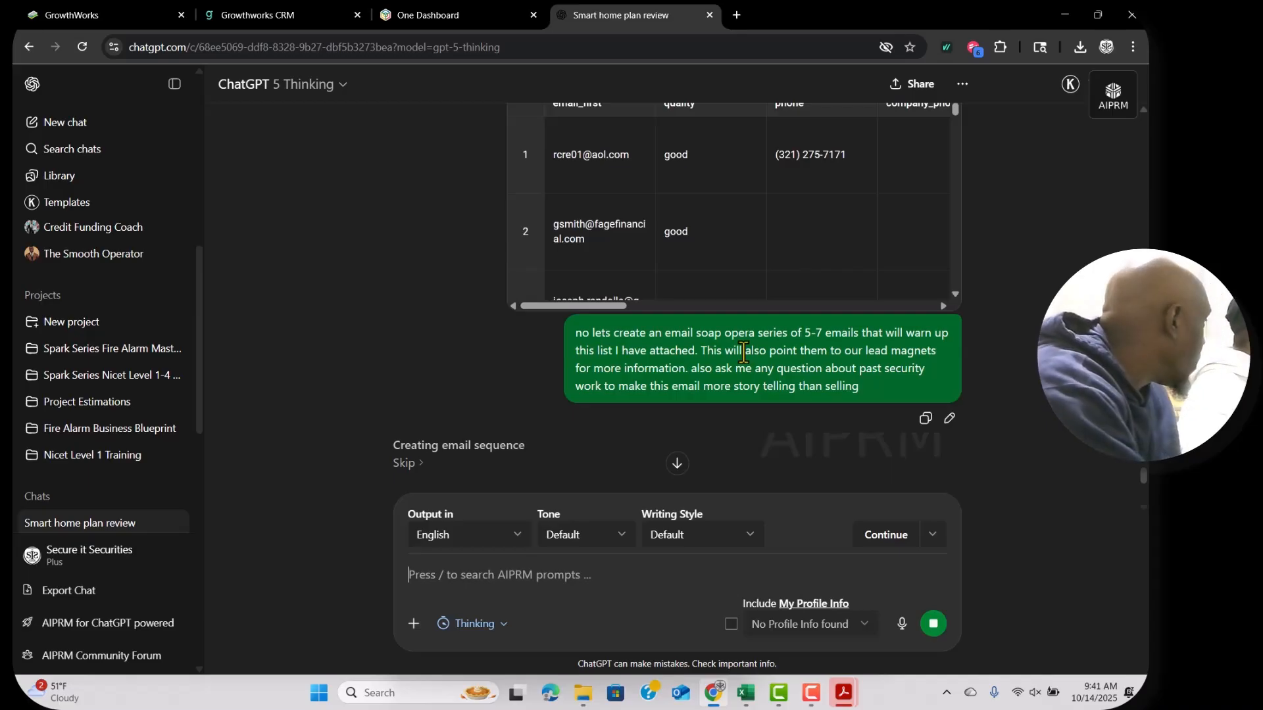
Scroll through Email 1 — The Night Everything Felt Wrong and into Email 2.
scroll(449, 209, down, 5)
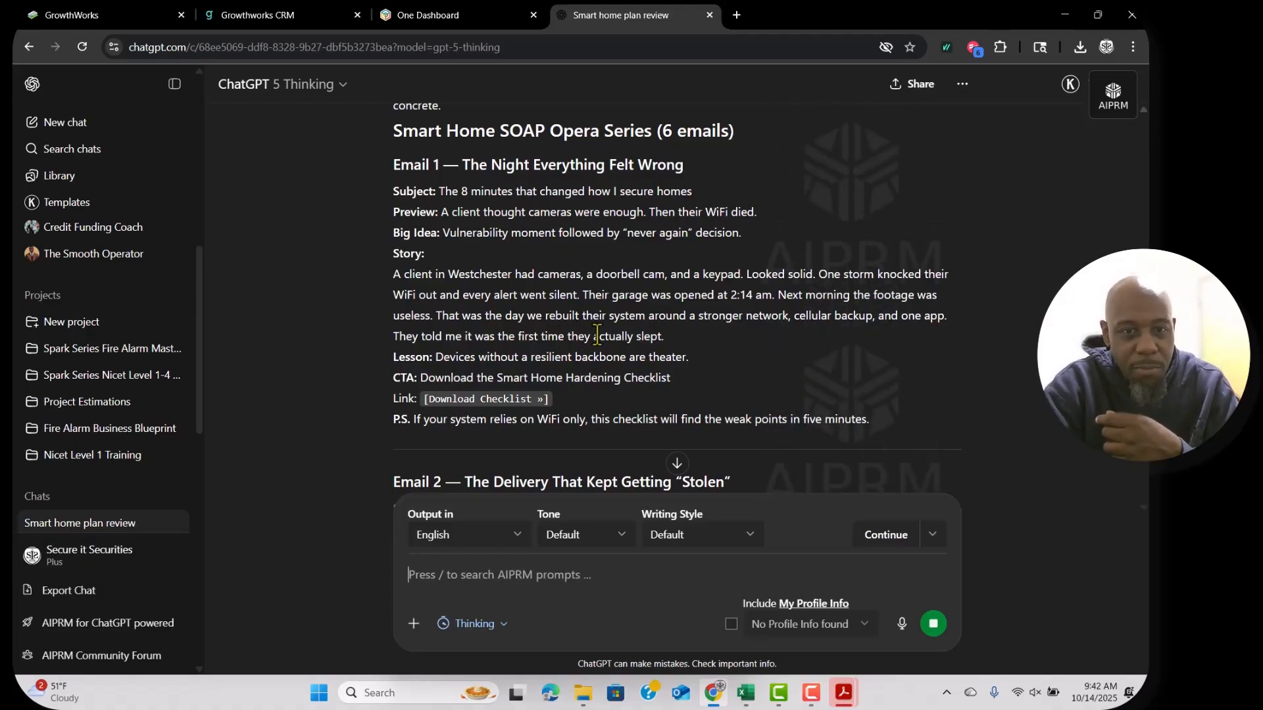
scroll(716, 355, down, 2)
scroll(709, 344, down, 2)
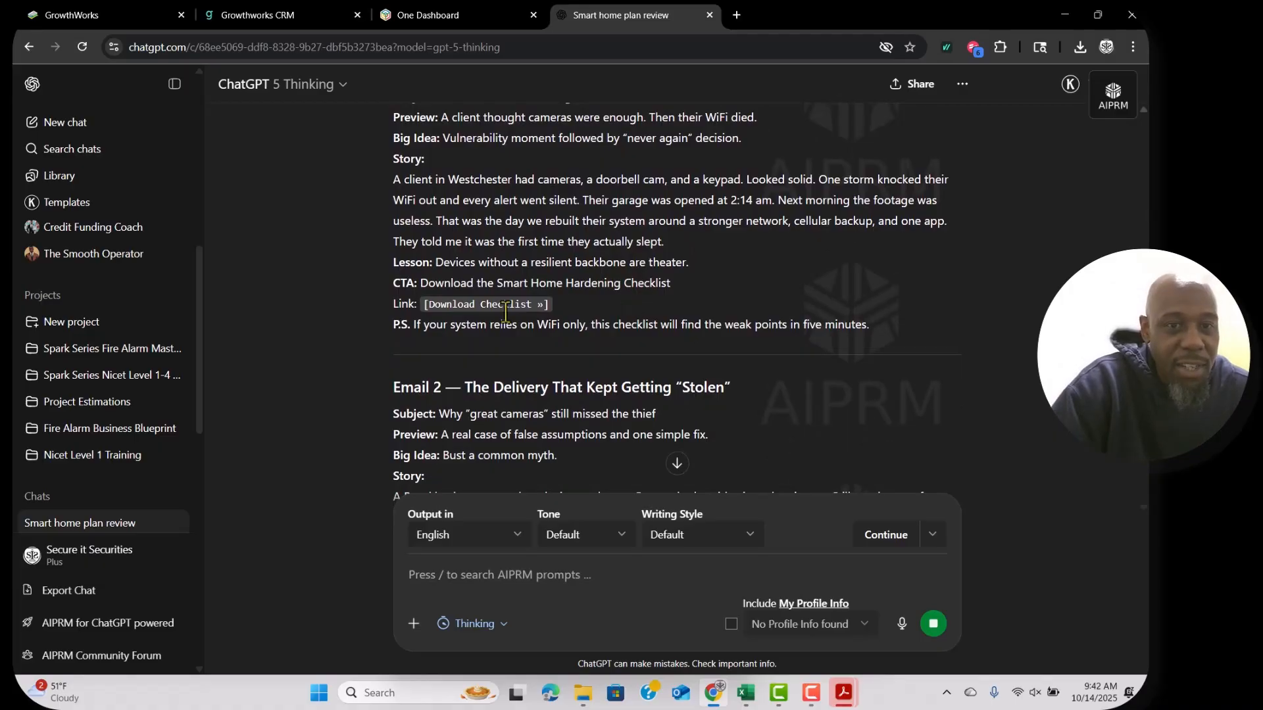
View the Product Roadmap and Cheatsheet 1 designs in Design Studio AI, then return to ChatGPT.
click(294, 19)
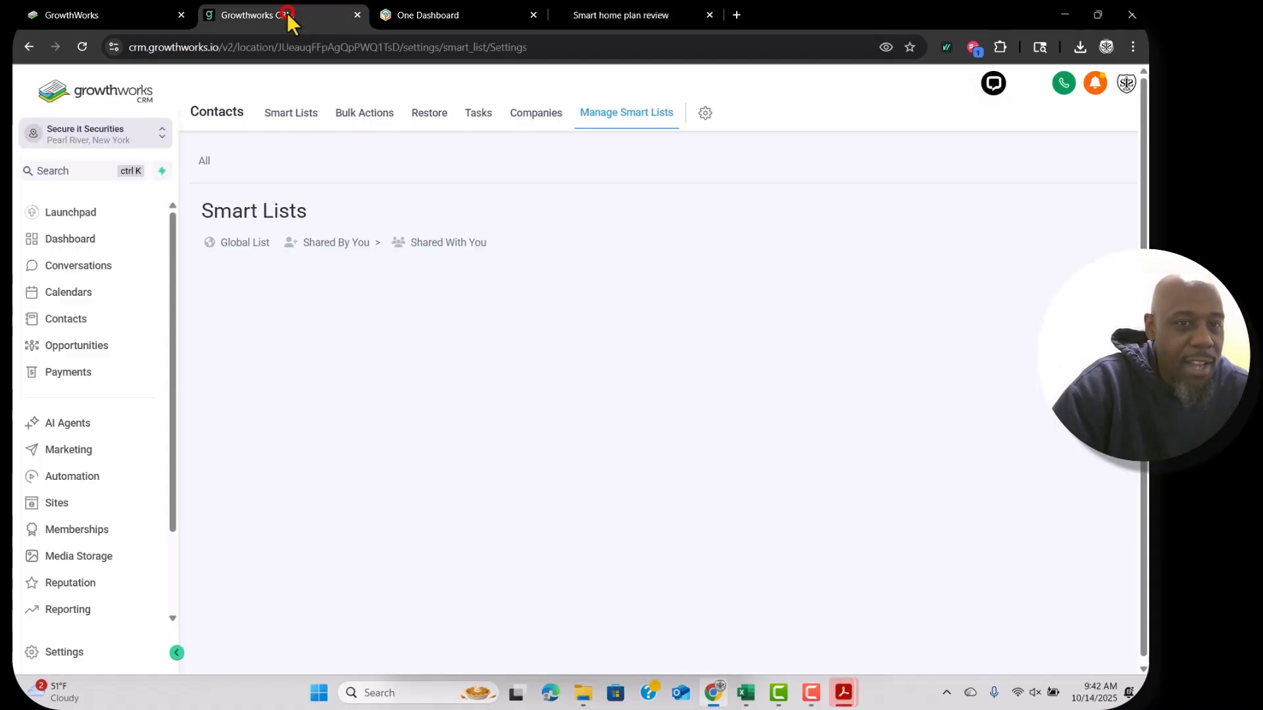
key(ctrl+1)
click(154, 384)
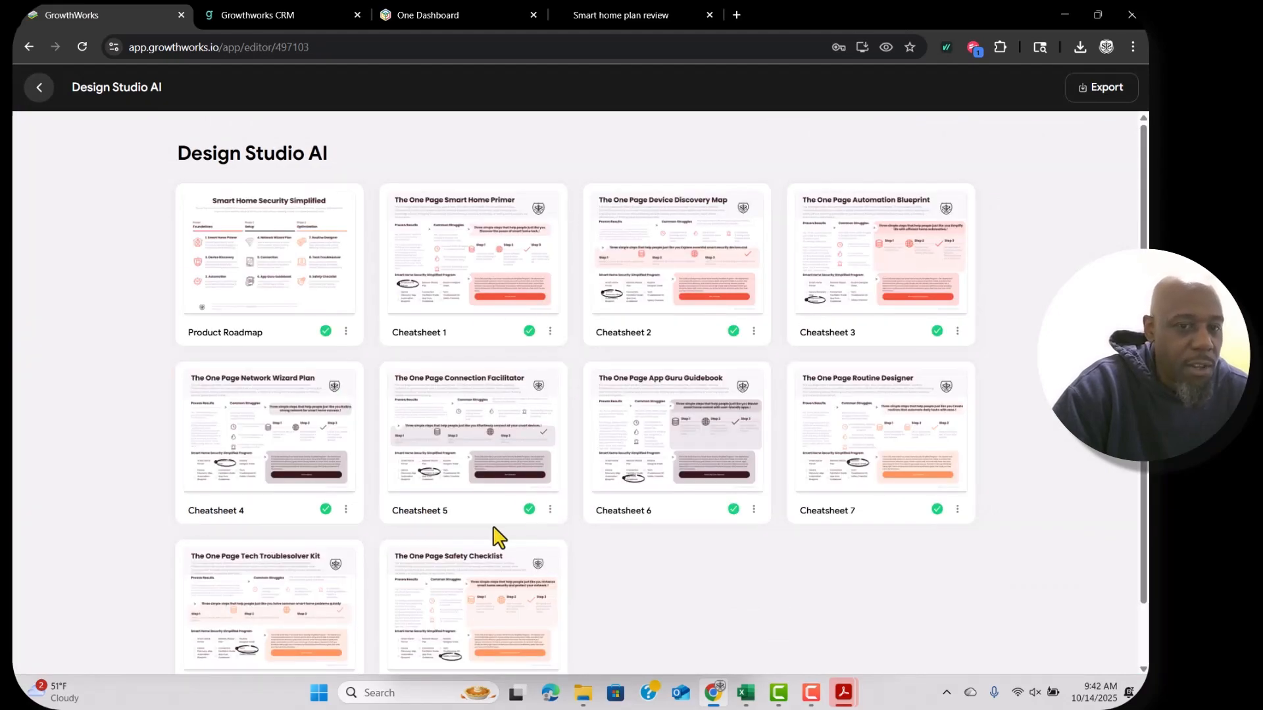
click(291, 227)
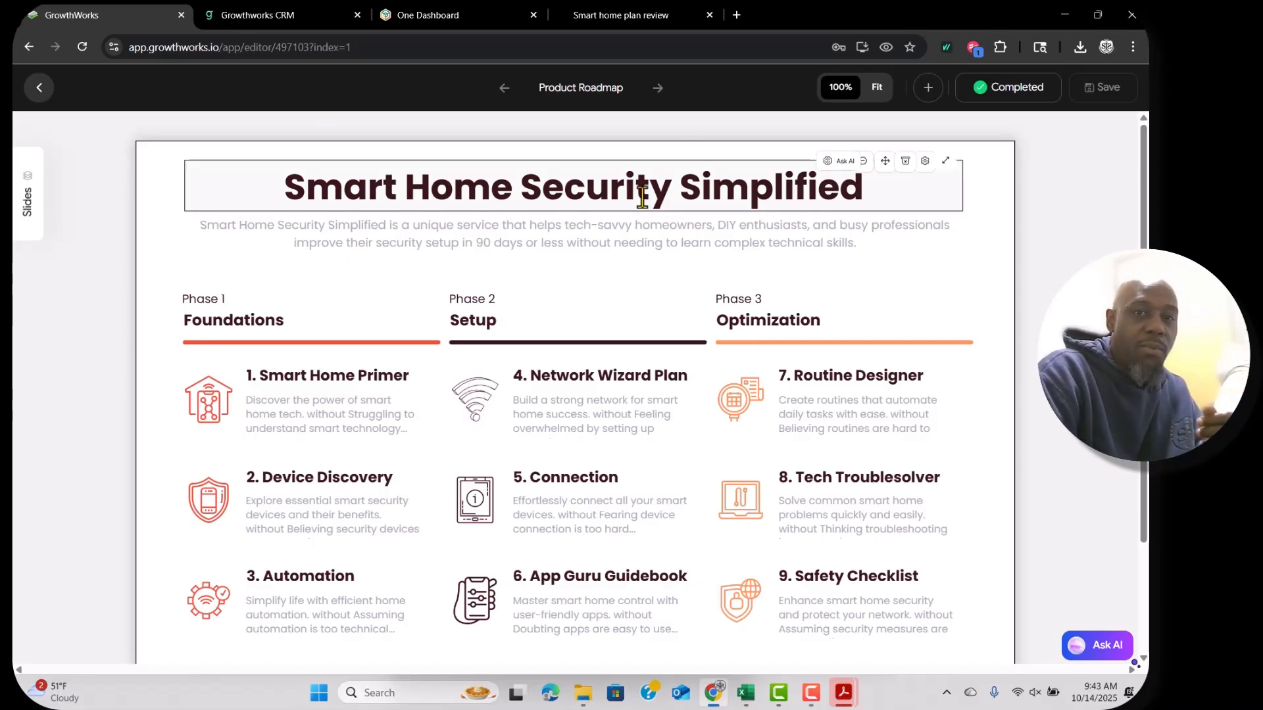
click(655, 98)
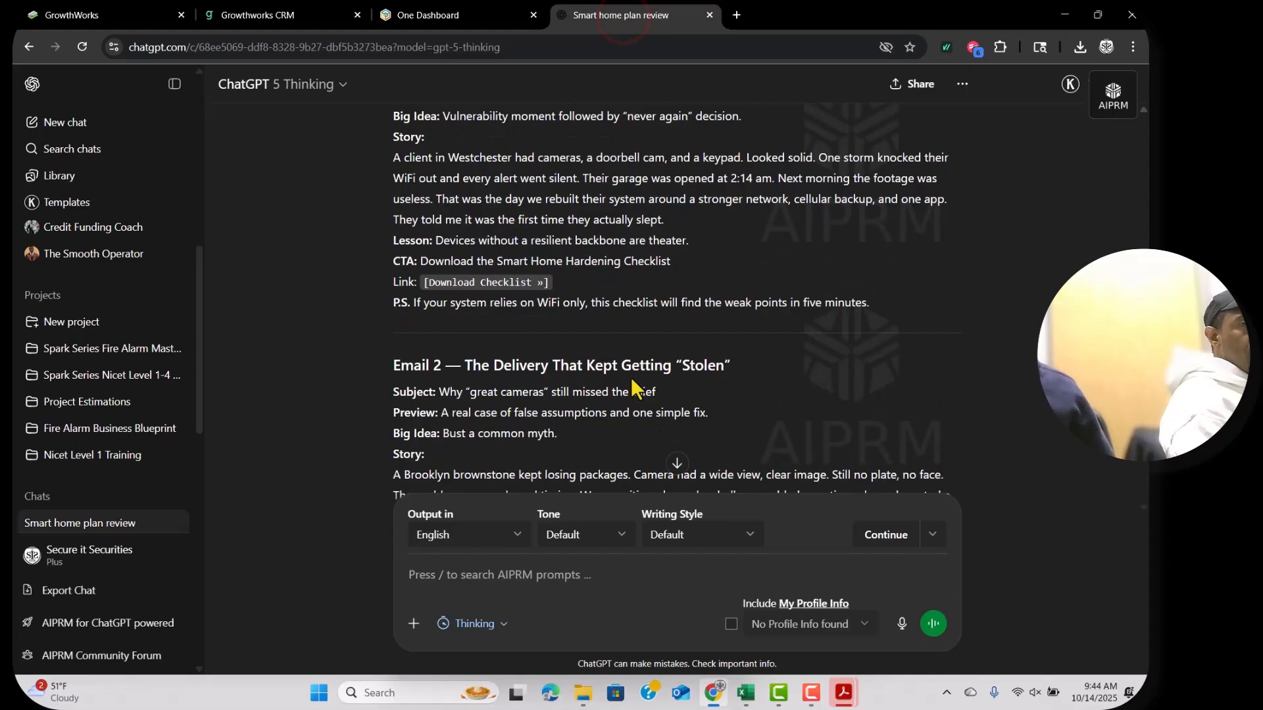
click(620, 15)
scroll(630, 377, up, 2)
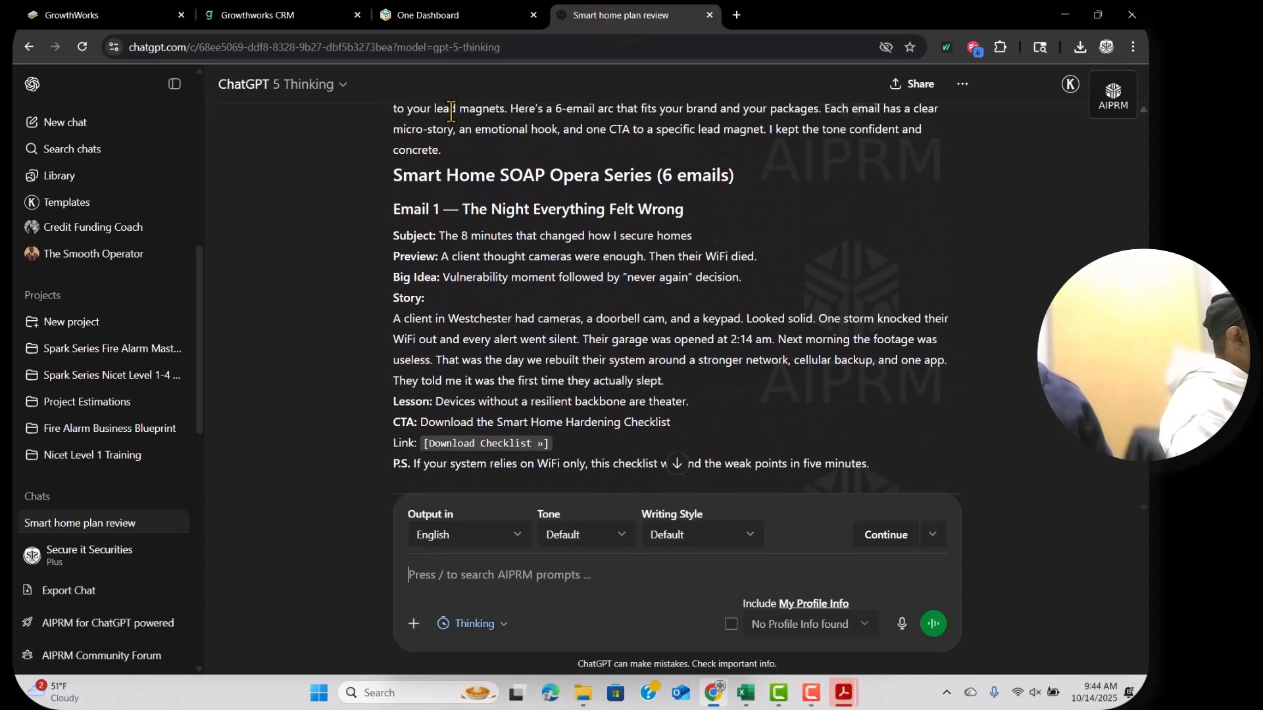
Open Campaigns from the Zoho One dashboard, reattach the CRM tab, and return to Campaigns.
click(412, 16)
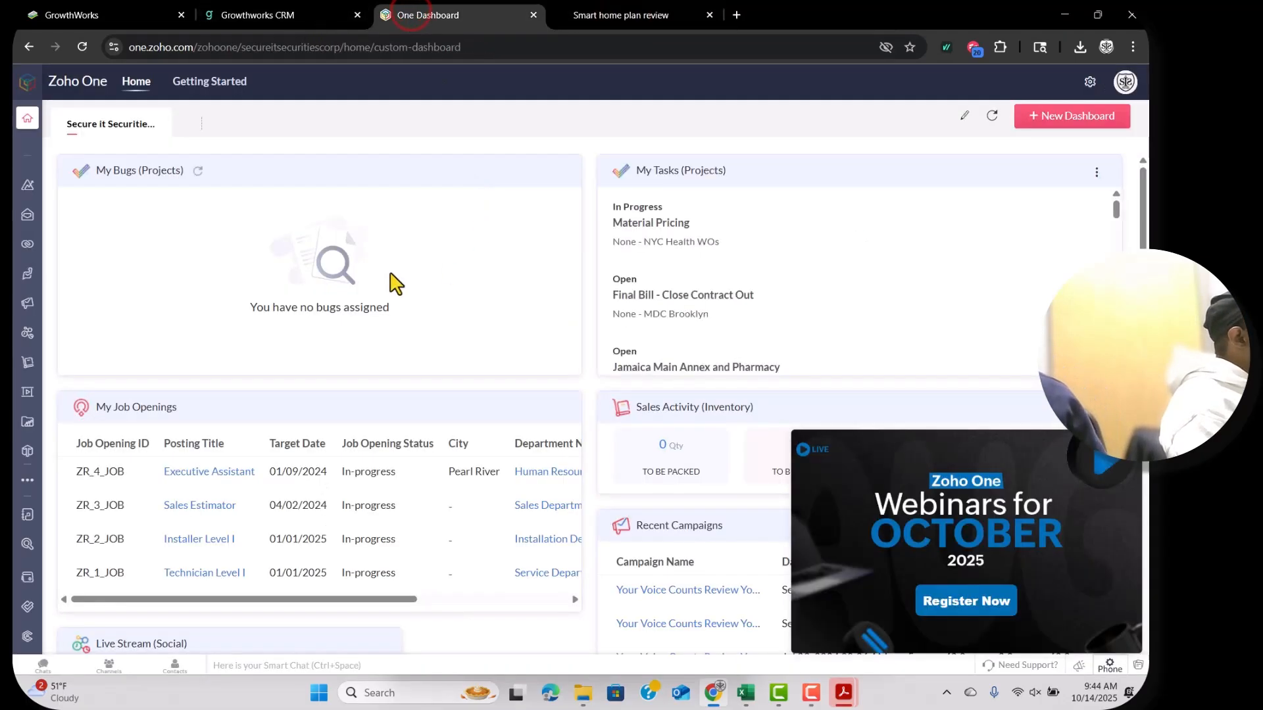
click(61, 302)
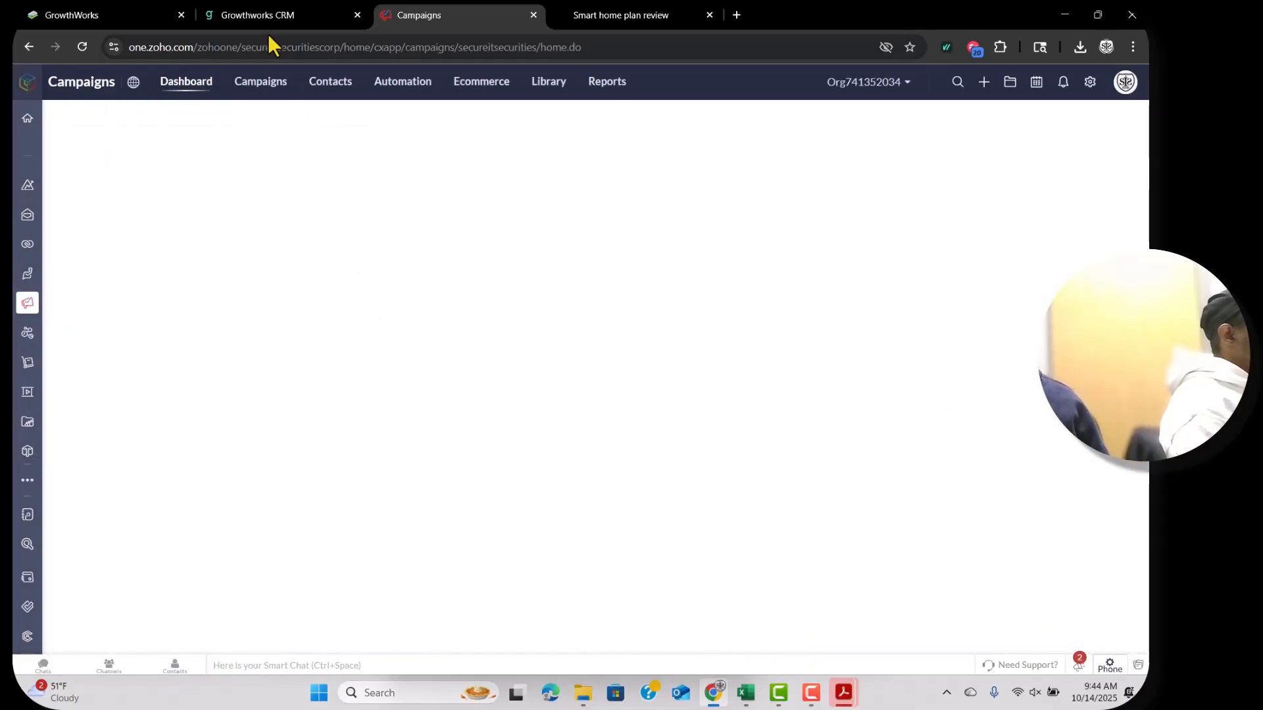
mouse_move(267, 15)
mouse_down()
mouse_move(361, 338)
mouse_move(342, 354)
mouse_move(283, 18)
mouse_up()
click(82, 16)
click(44, 86)
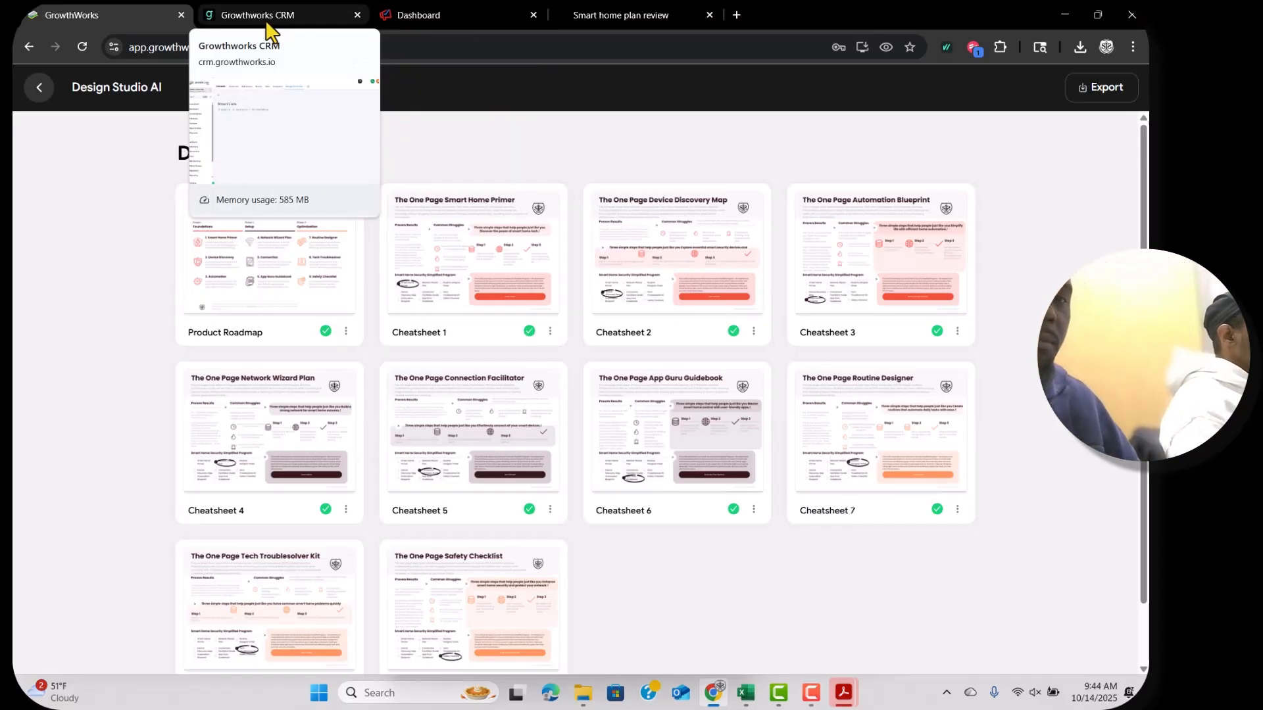
click(412, 16)
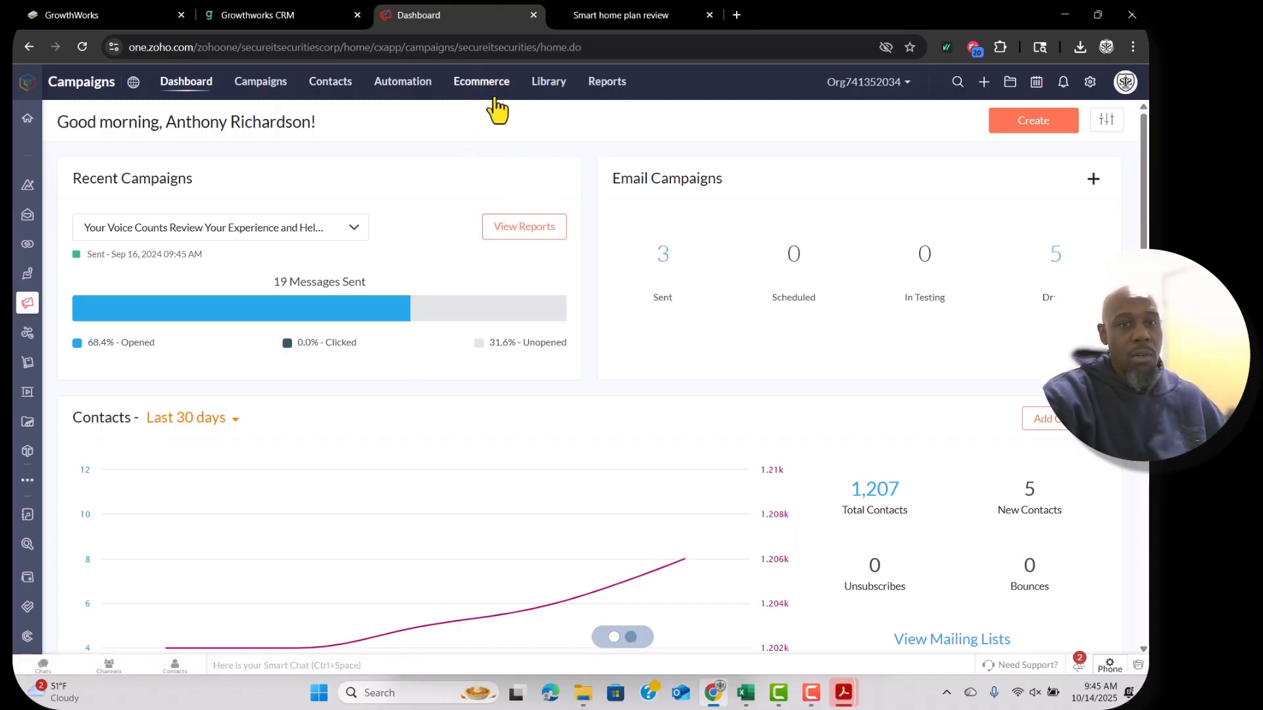
Open the Zoho Campaigns contact Lists page and scroll through the existing lists.
mouse_move(548, 82)
mouse_move(335, 91)
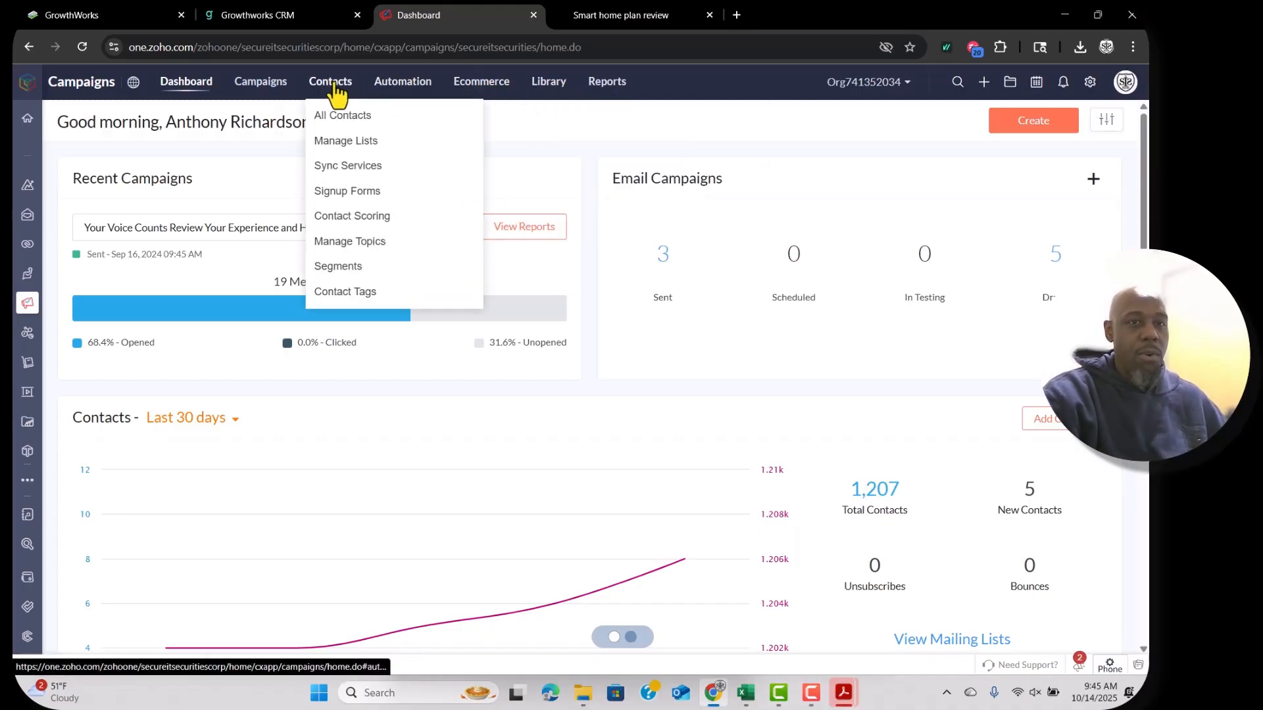
click(361, 140)
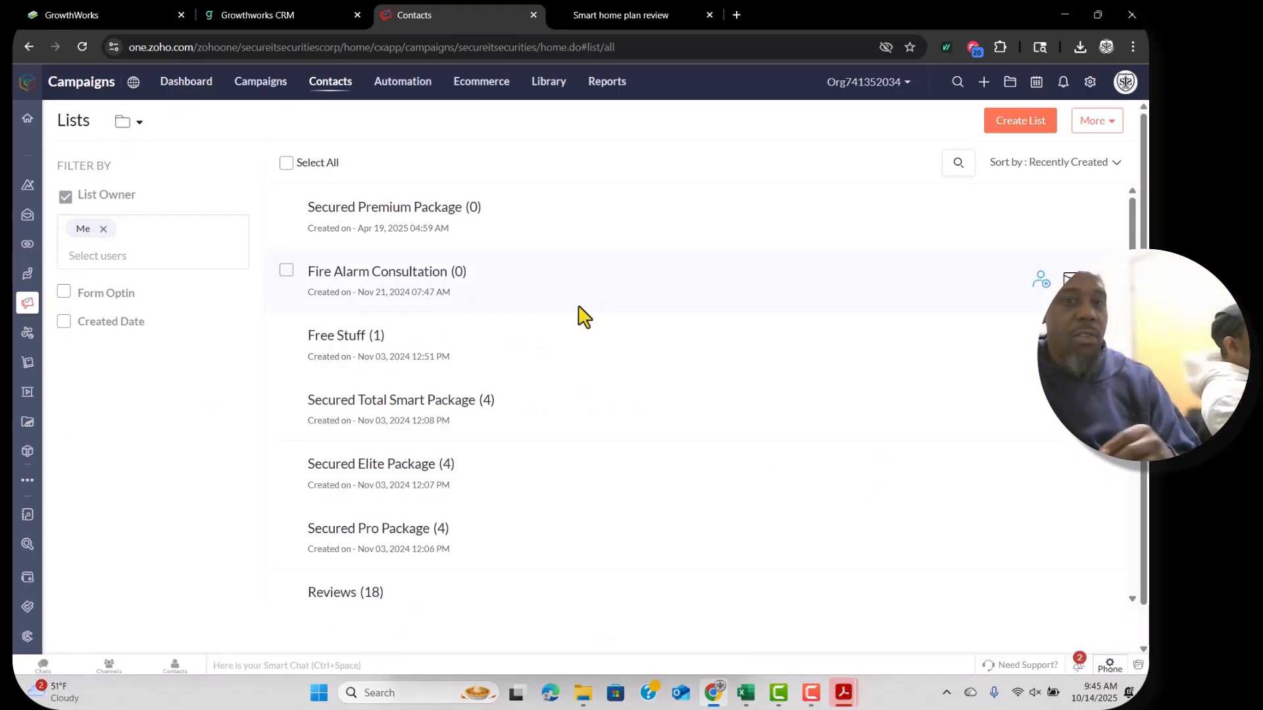
scroll(556, 360, down, 2)
scroll(556, 360, down, 5)
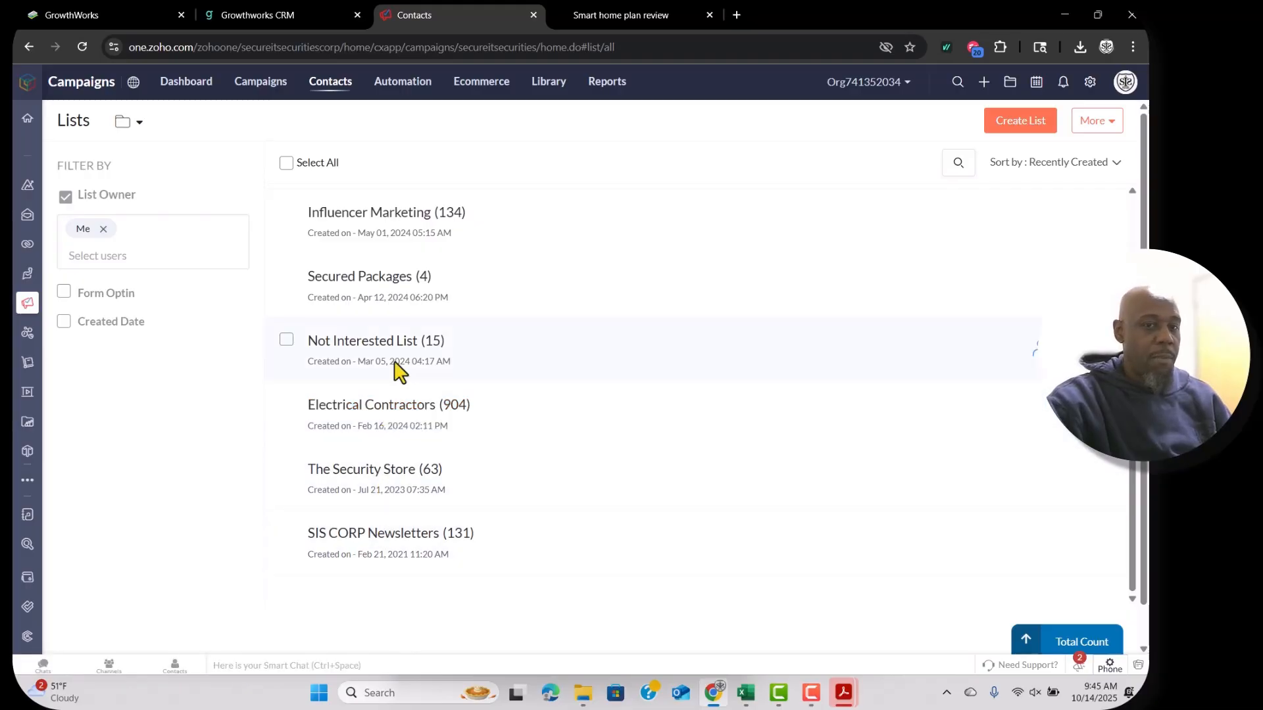
scroll(395, 309, up, 7)
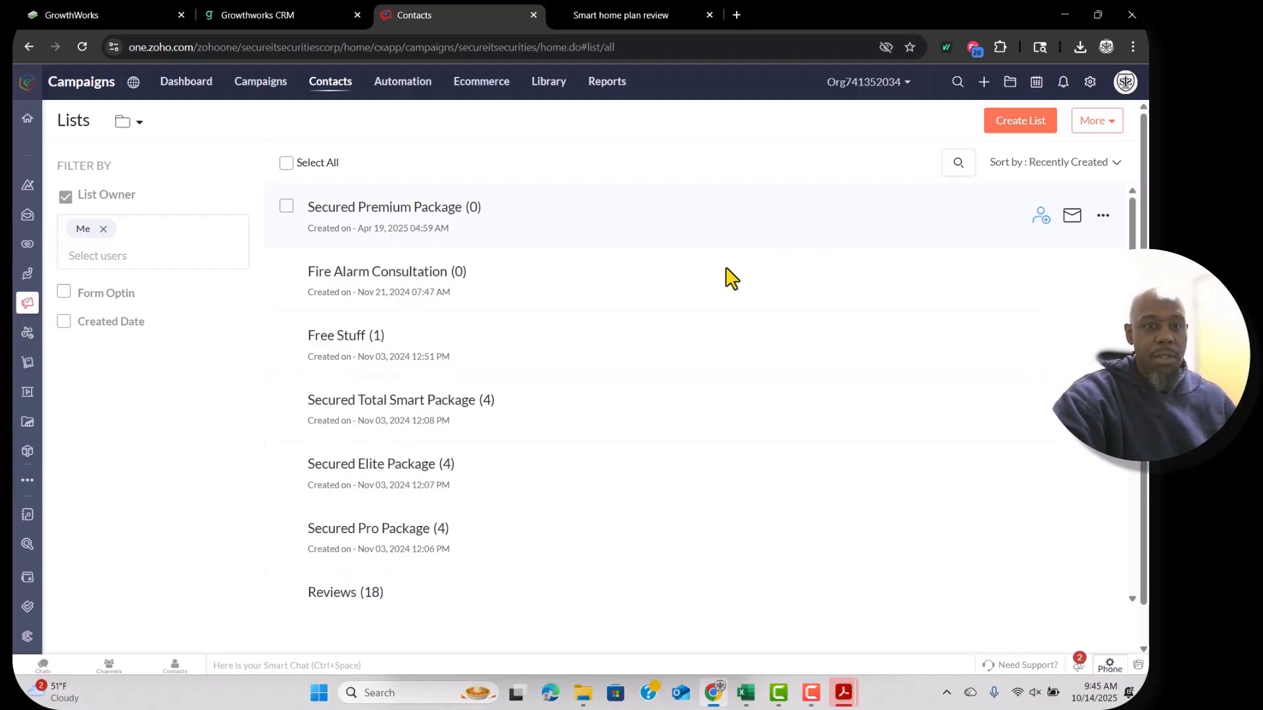
Copy the Smart Home SOAP Opera Series heading from the ChatGPT chat.
click(621, 14)
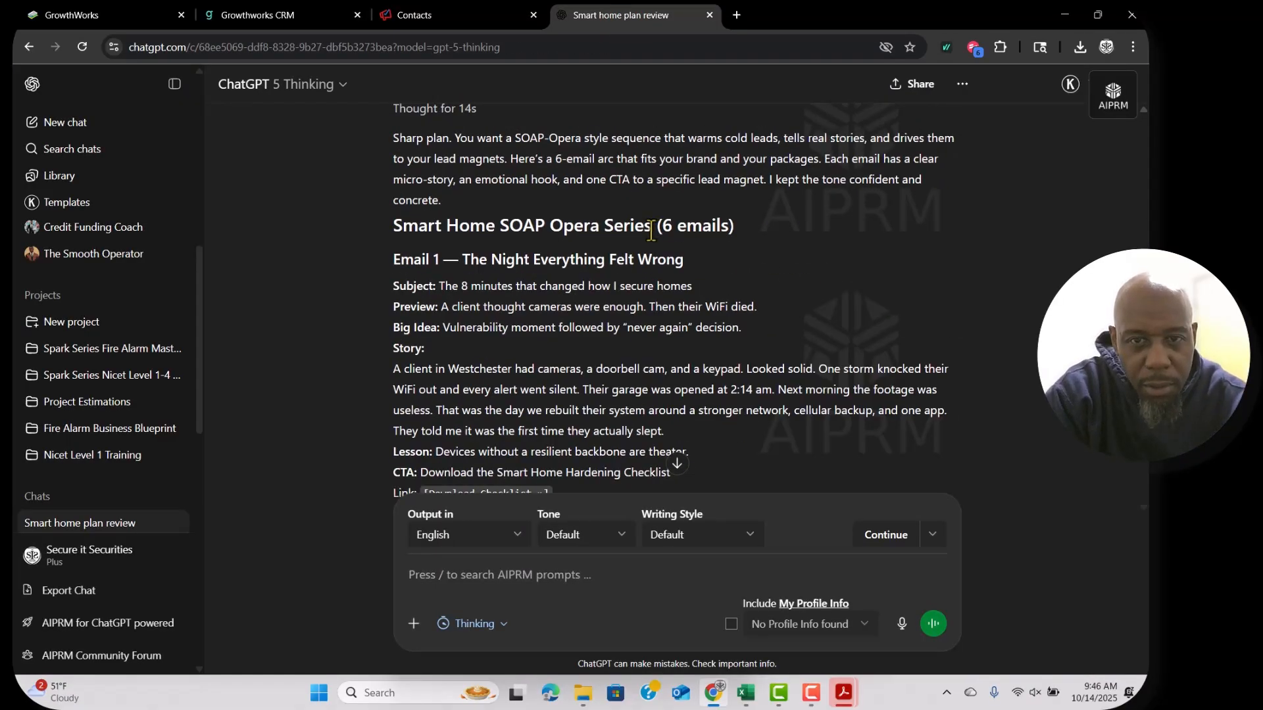
drag(651, 232, 405, 234)
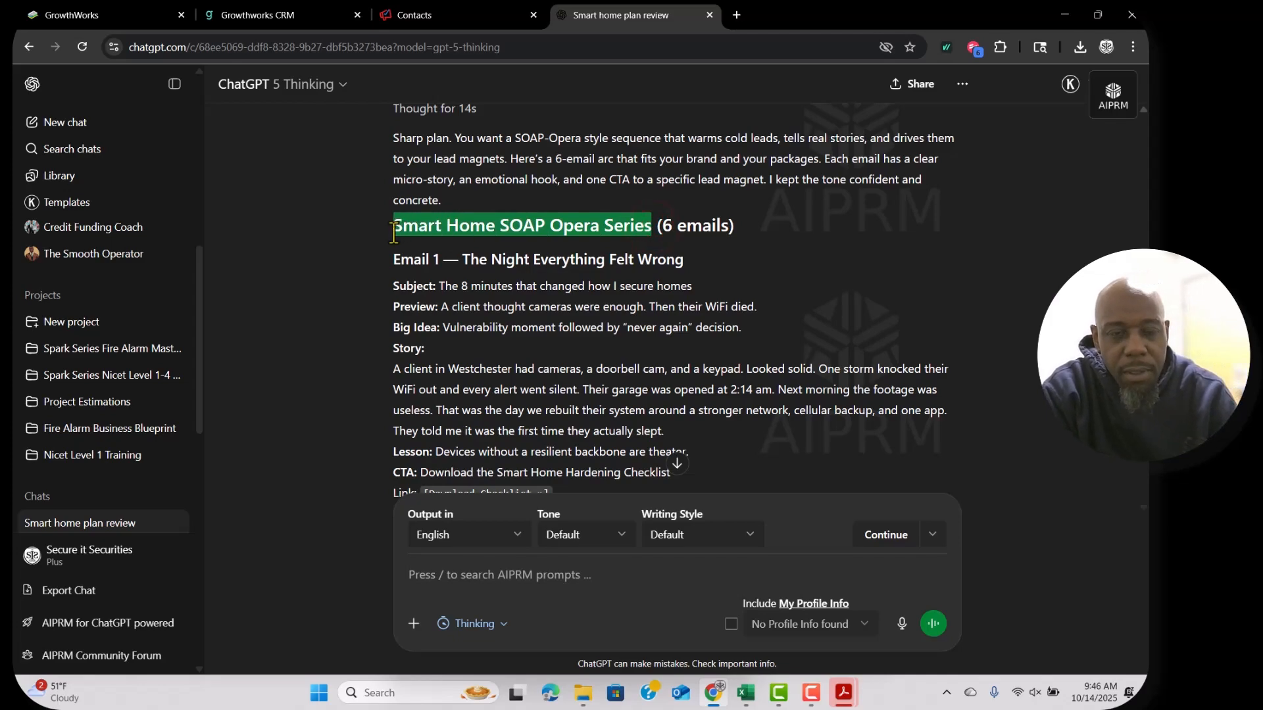
click(421, 15)
Create a new list named Smart Home SOAP Opera Series using the copied heading.
click(1020, 125)
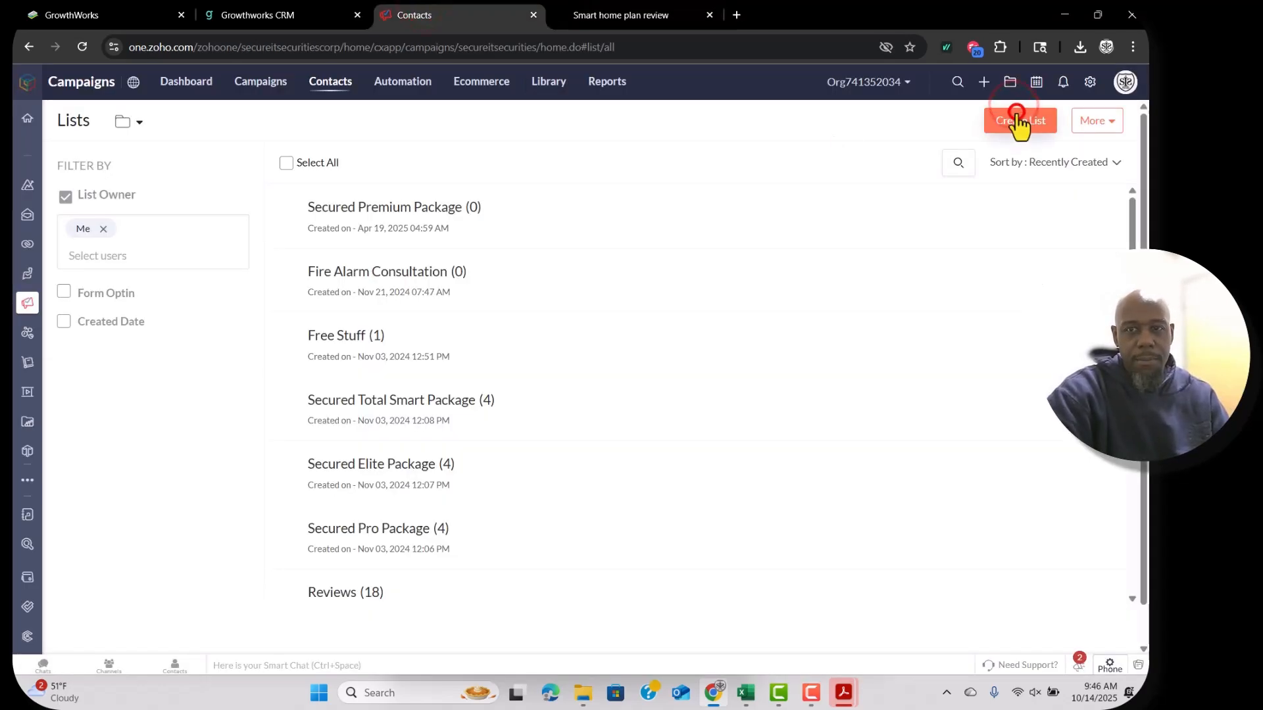
text(Smart Home SOAP Opera Series)
click(740, 283)
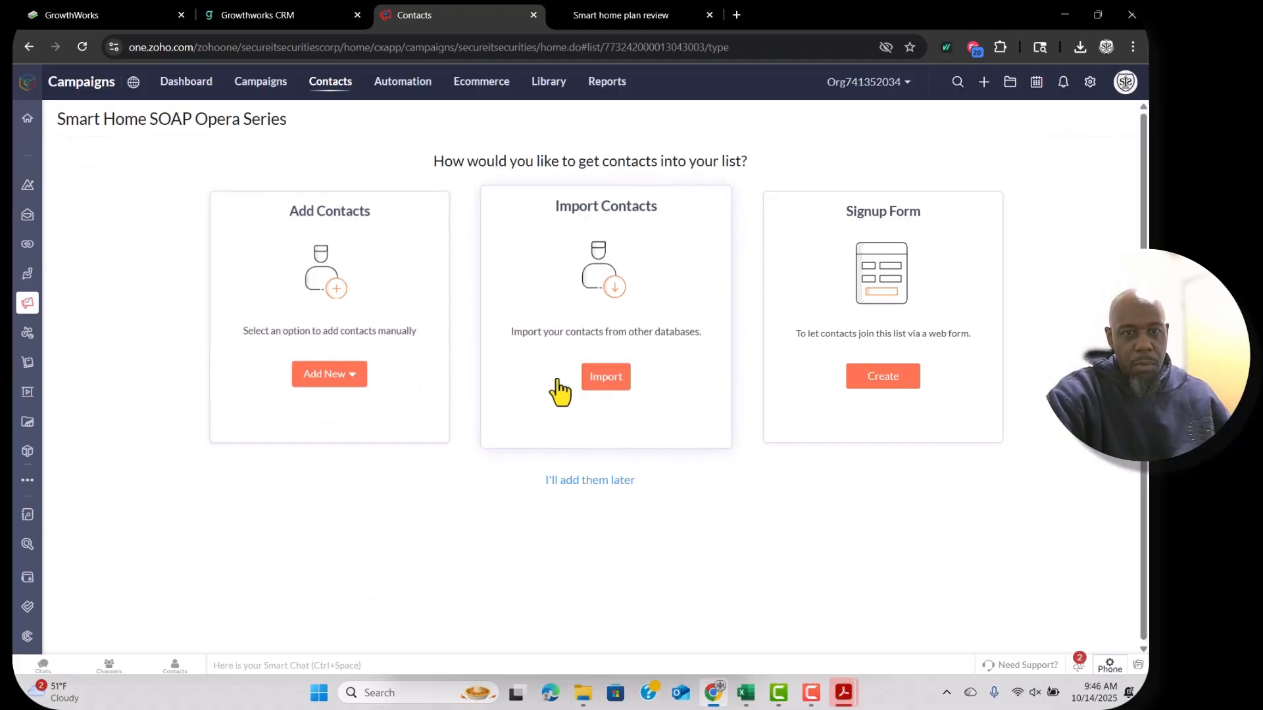
Upload Security Systems 4534 Cleaned and Verified.xlsx to import into the list.
click(596, 380)
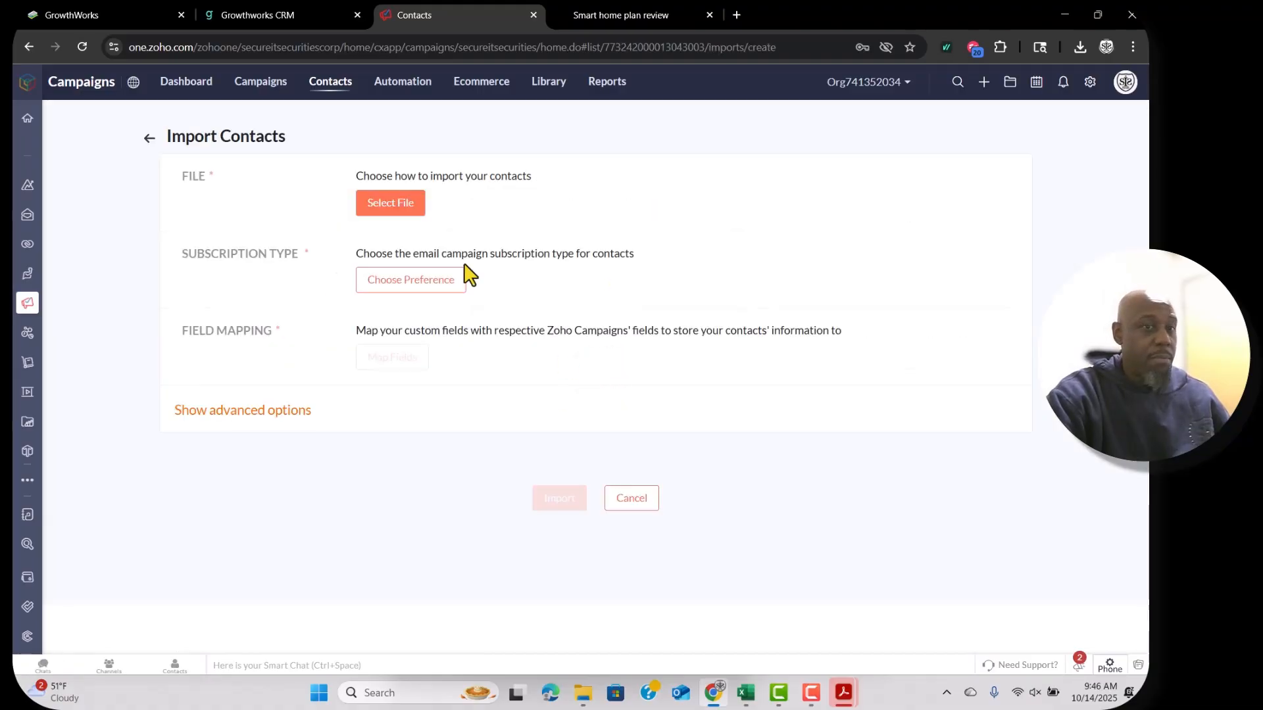
click(382, 202)
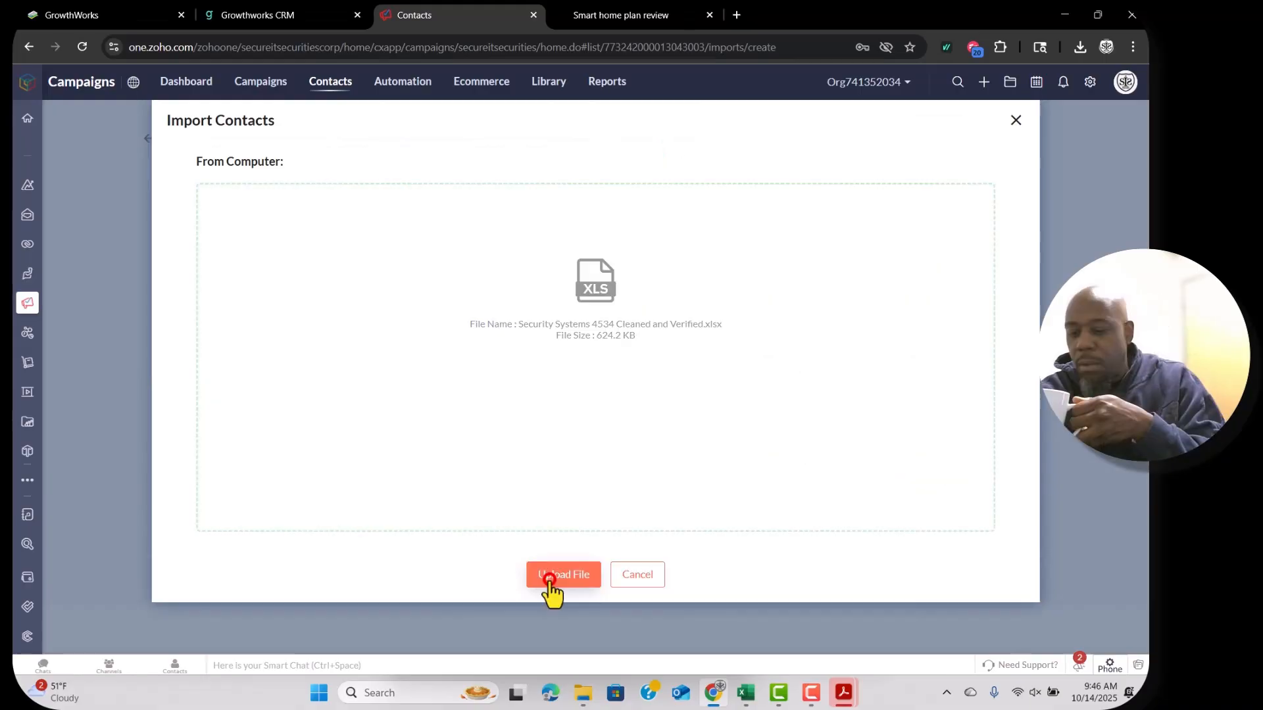
click(549, 576)
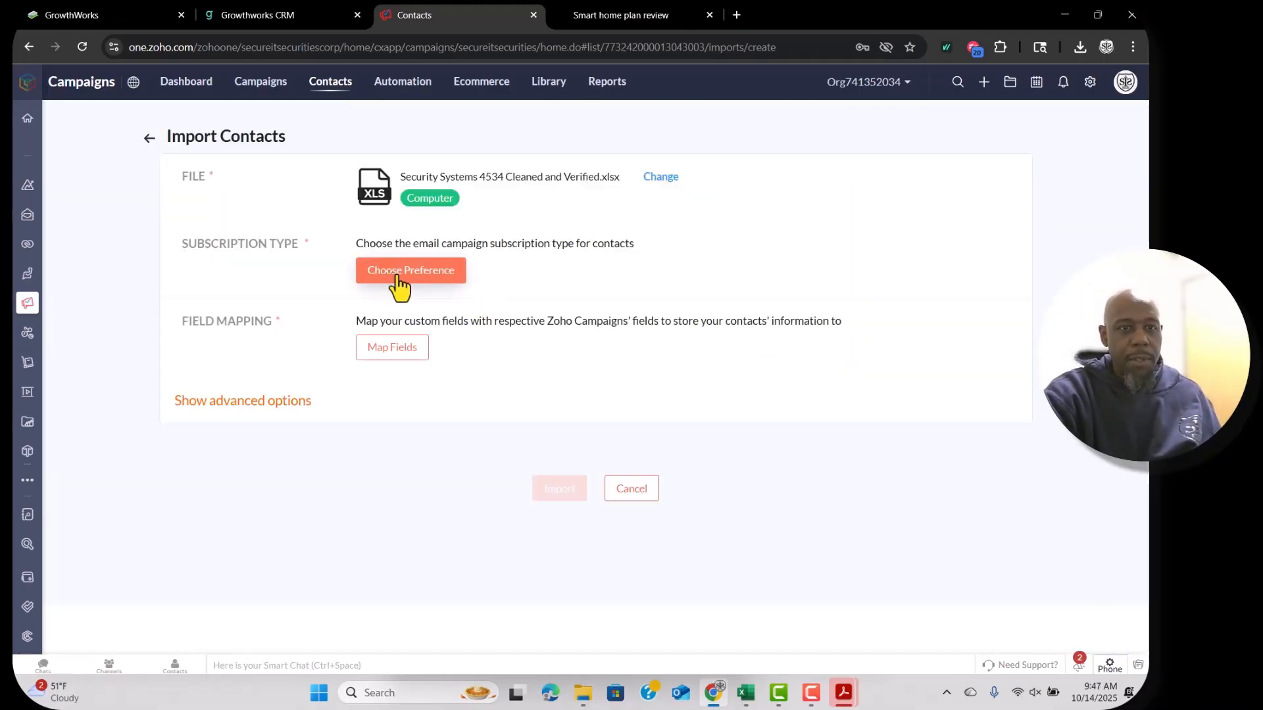
Set the import's subscription type to Marketing with the Burglar Alarm topic.
click(396, 275)
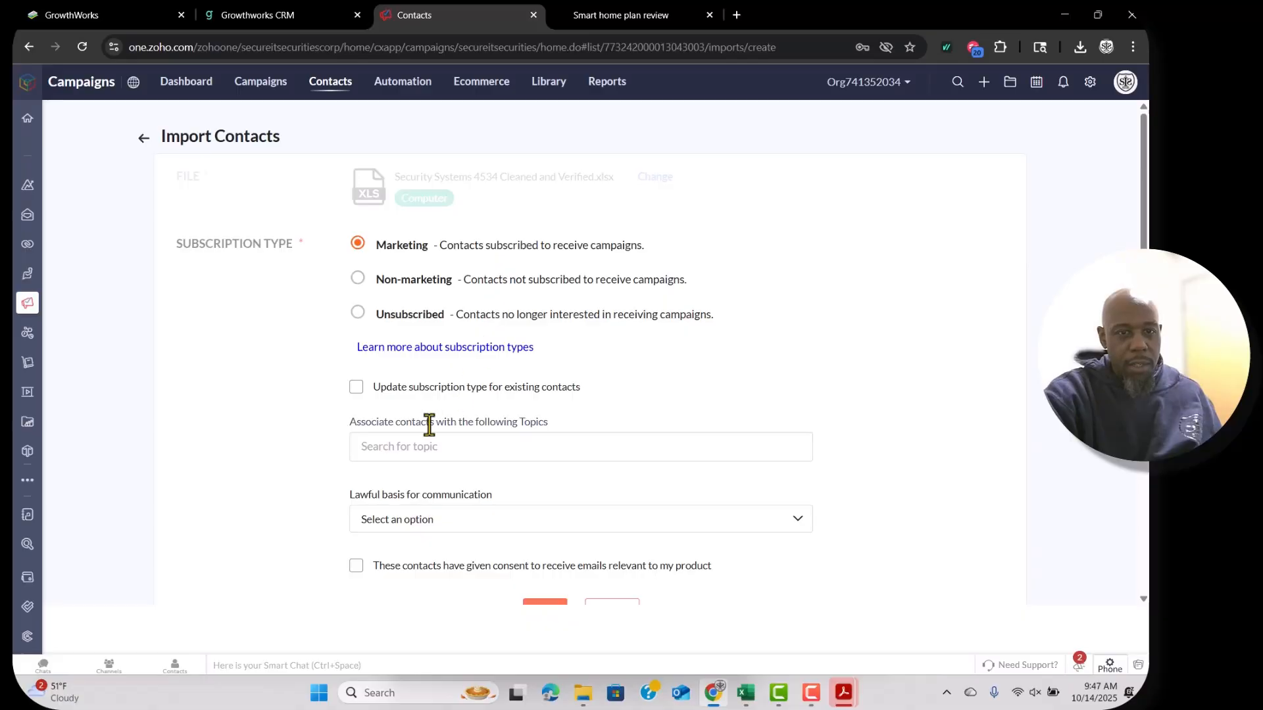
click(388, 447)
scroll(375, 513, down, 3)
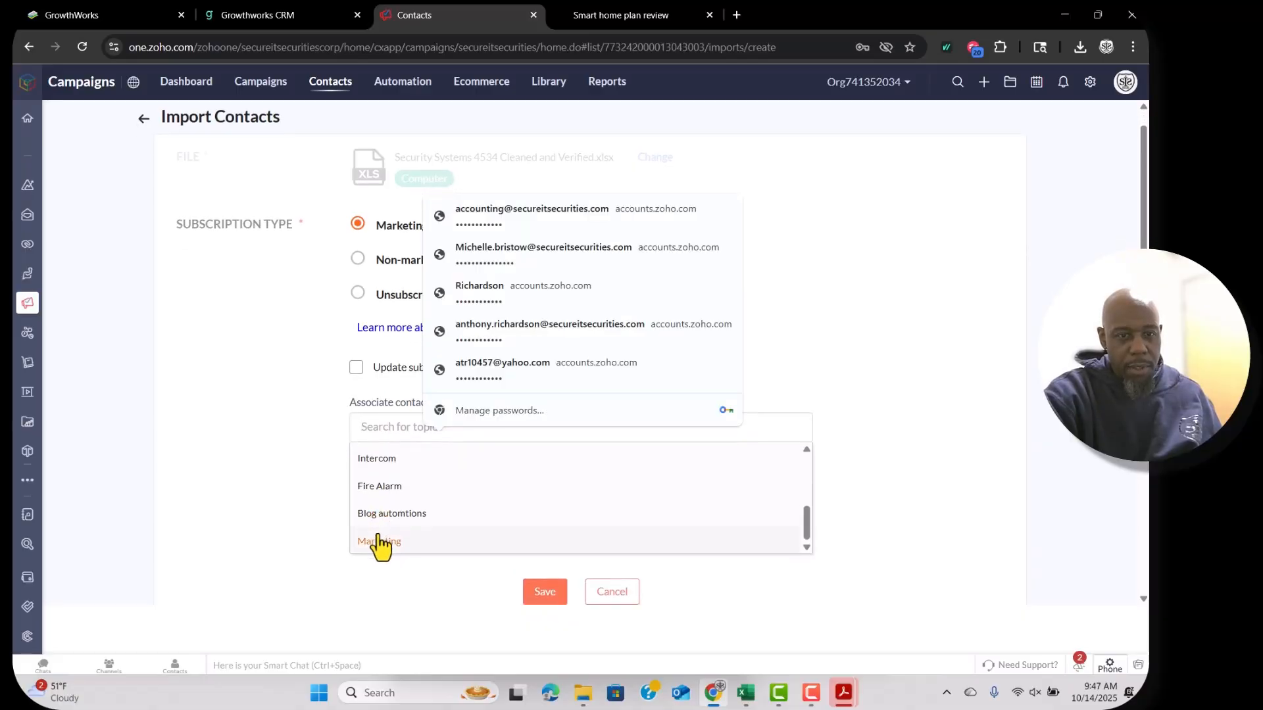
scroll(380, 542, up, 2)
scroll(380, 544, up, 3)
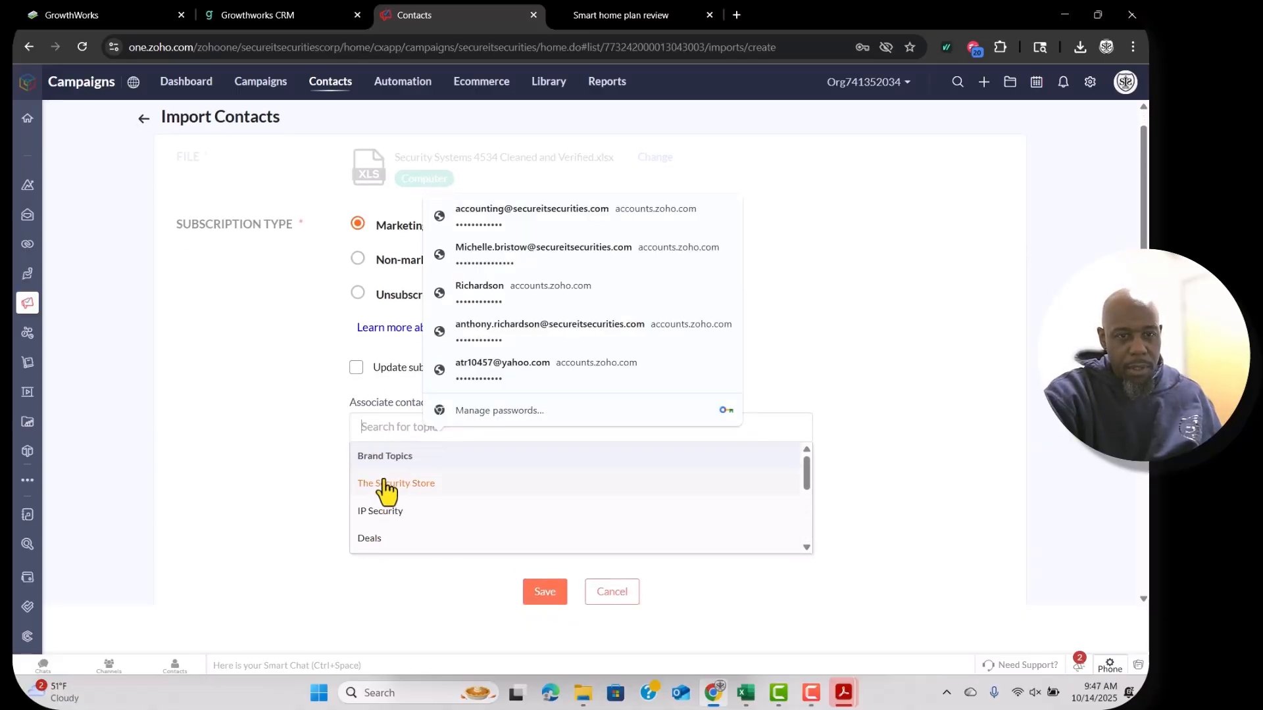
scroll(382, 503, down, 4)
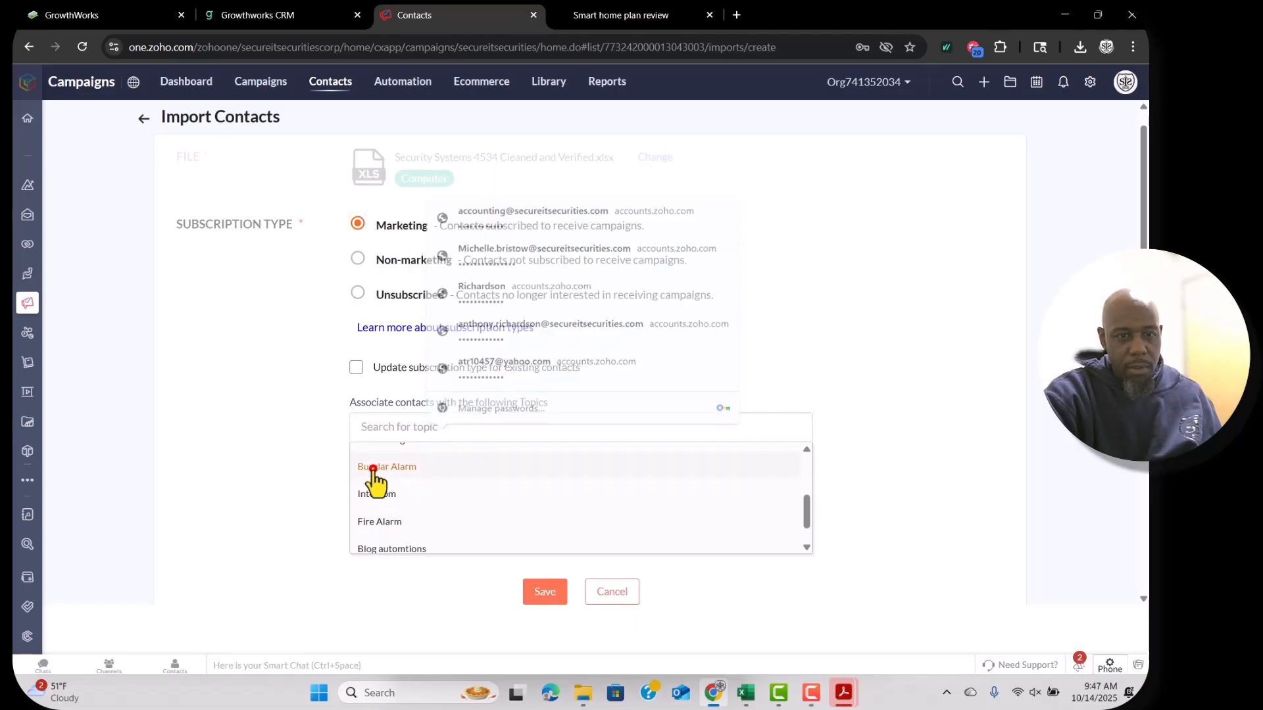
click(373, 469)
Set the lawful basis to Consent, tick both confirmation checkboxes, and save.
scroll(329, 494, down, 1)
click(372, 482)
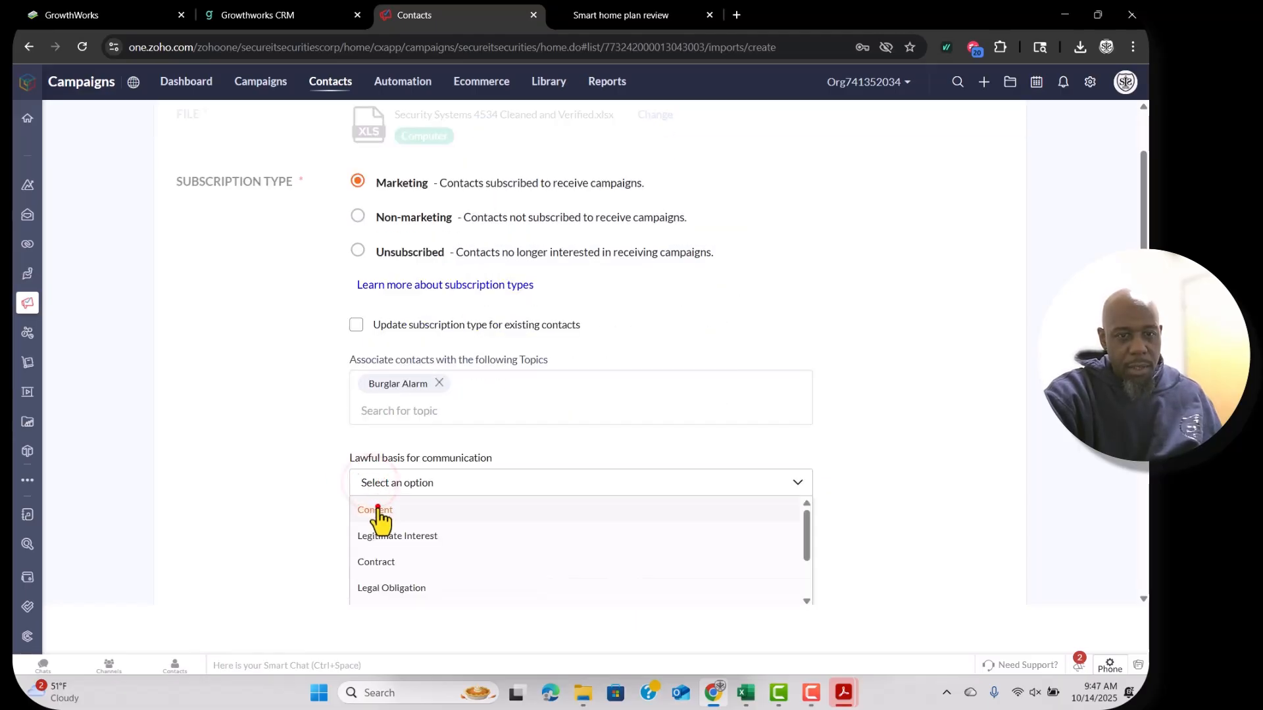
click(375, 505)
scroll(322, 519, down, 1)
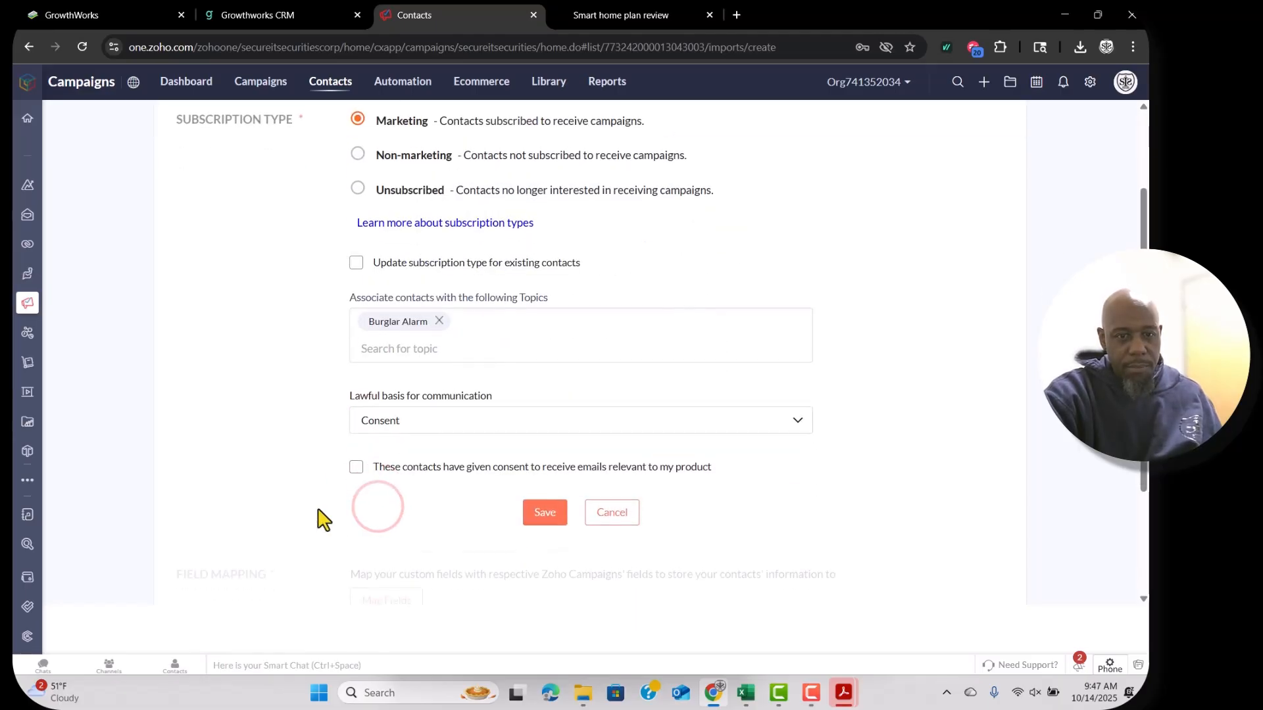
click(355, 465)
scroll(324, 386, up, 2)
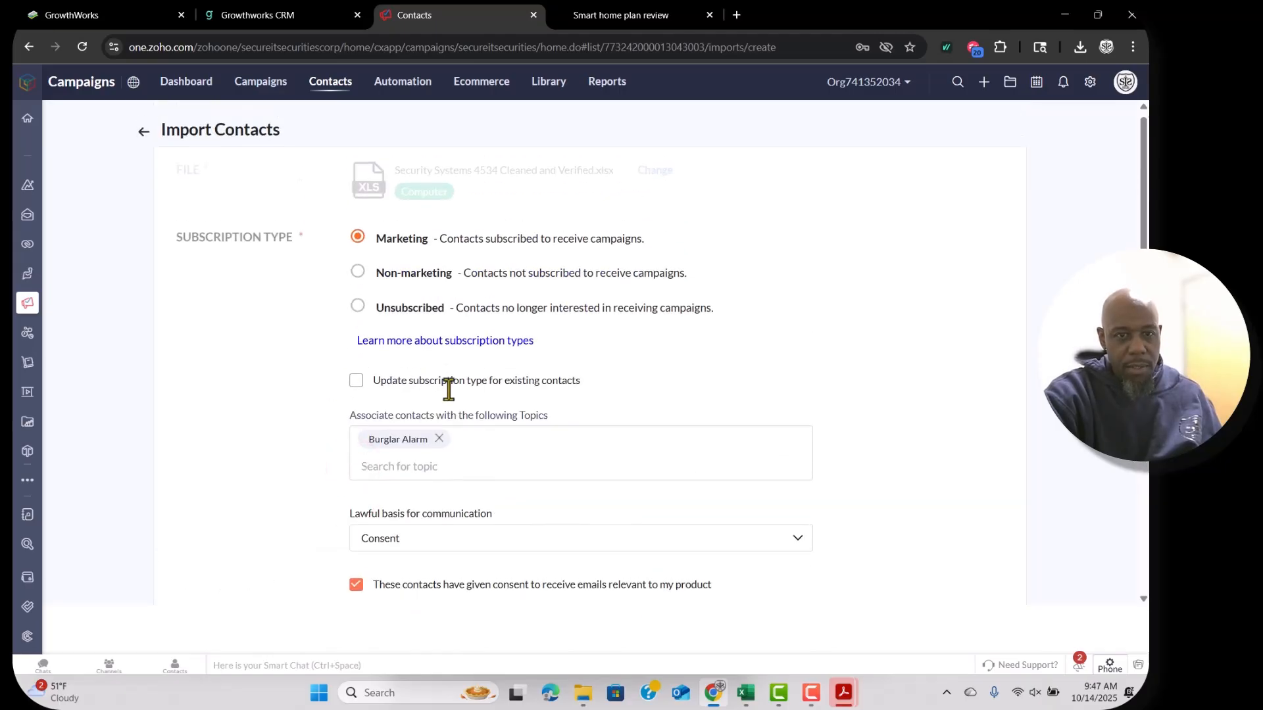
click(355, 380)
scroll(355, 380, down, 3)
click(546, 447)
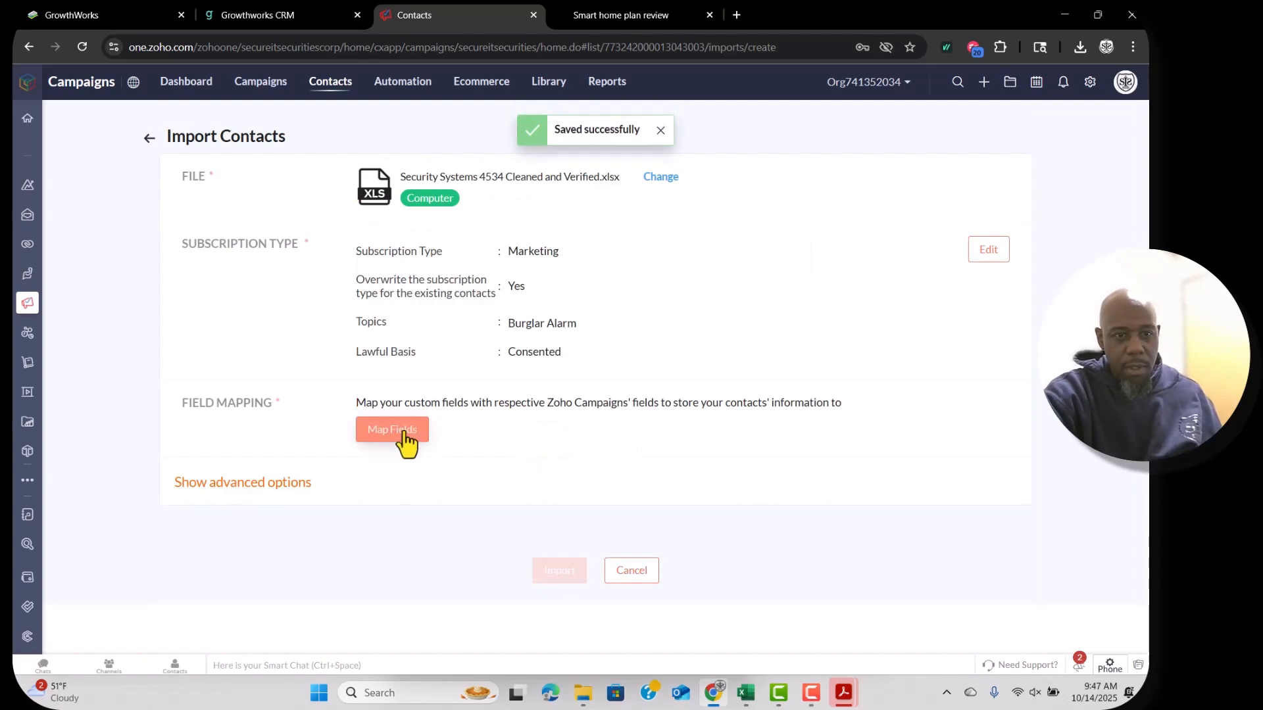
Review and save the spreadsheet's field mapping.
click(403, 434)
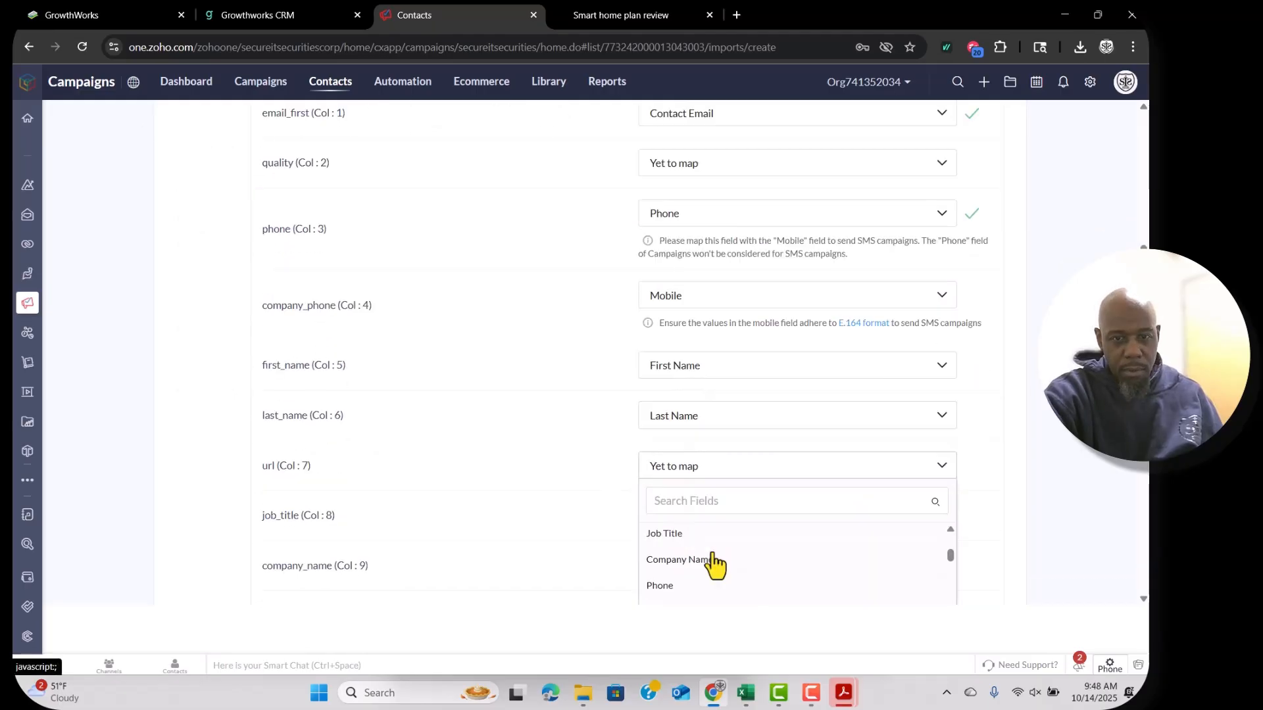
scroll(713, 563, down, 1)
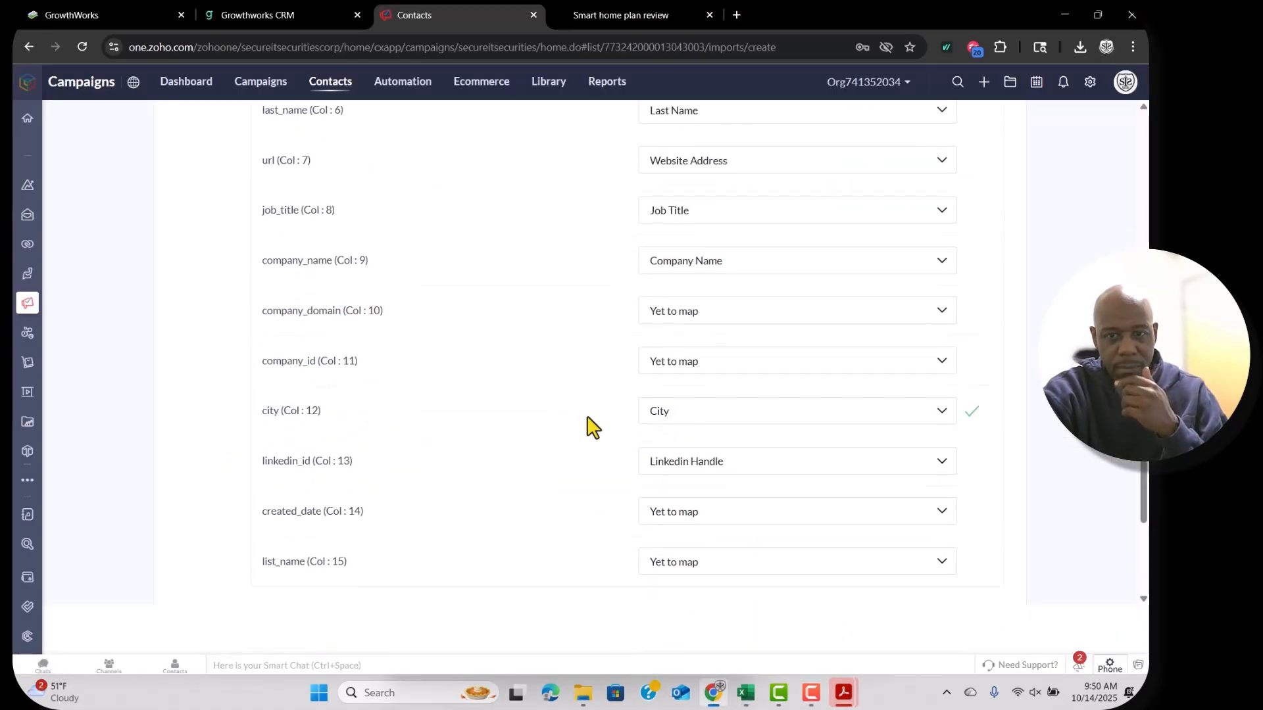
scroll(592, 425, down, 3)
click(586, 427)
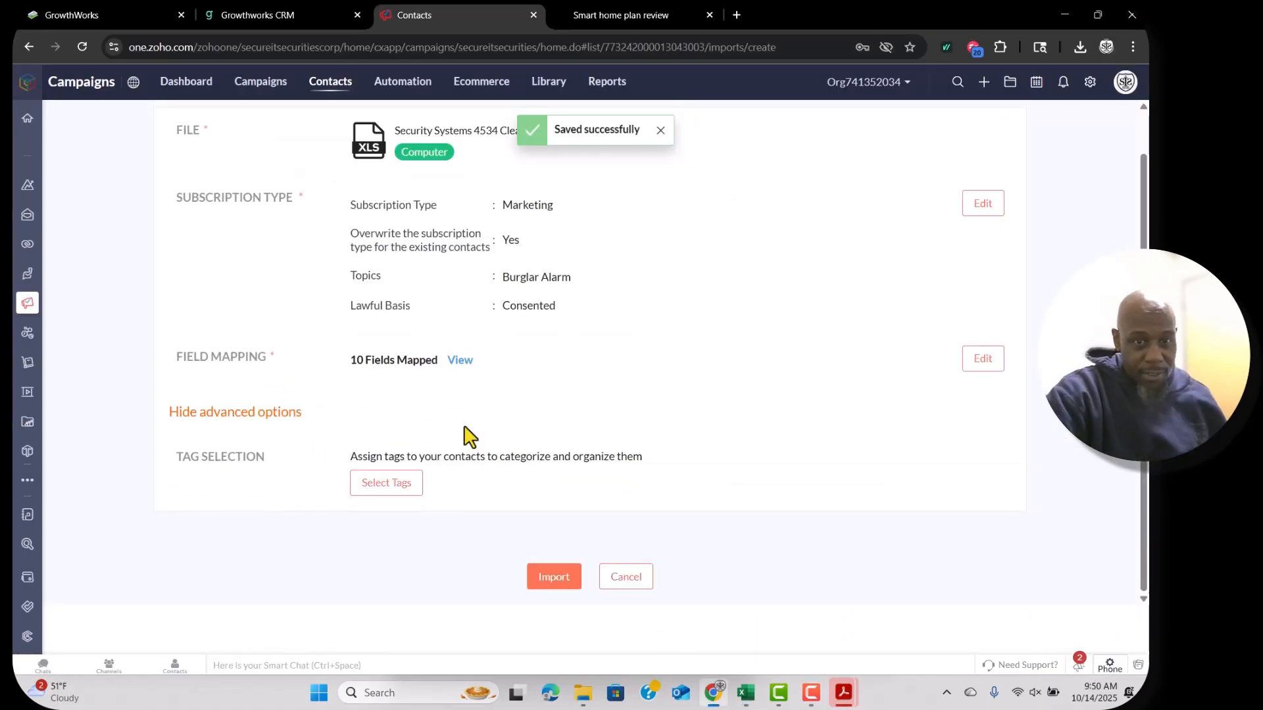
Pick the Burglar Alarm tag under Tag Selection and confirm it.
click(380, 479)
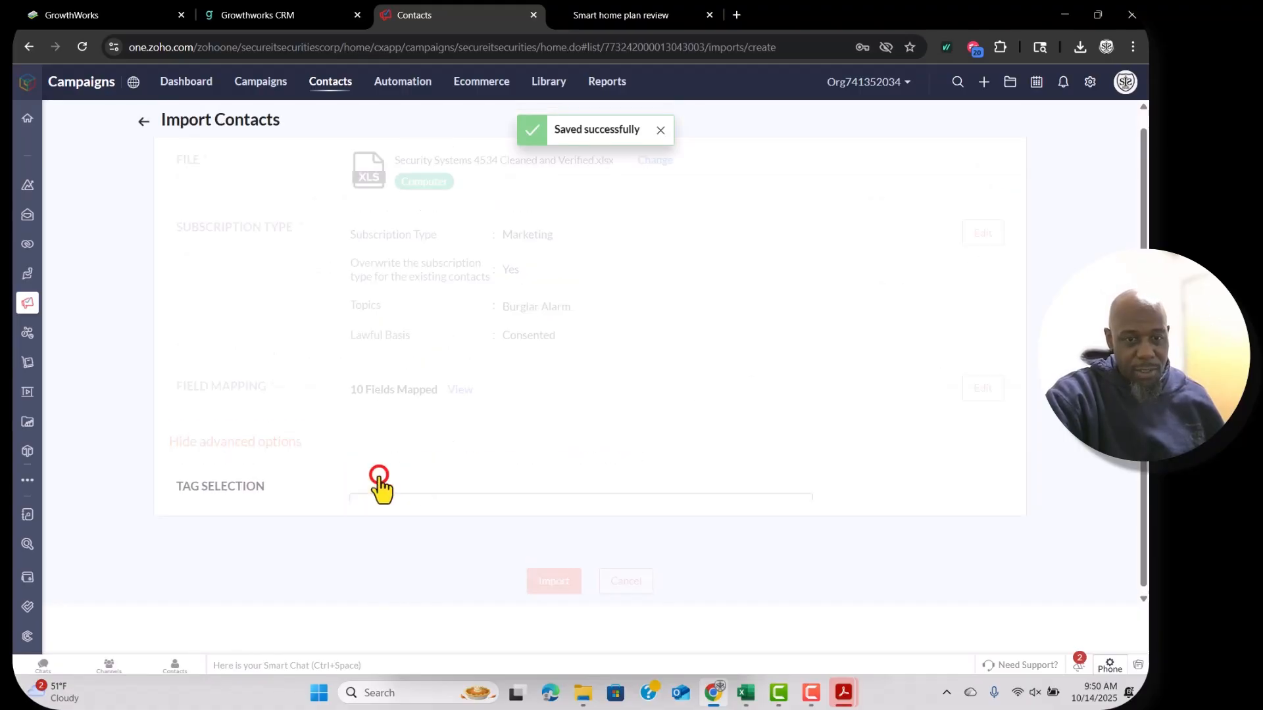
scroll(435, 579, down, 4)
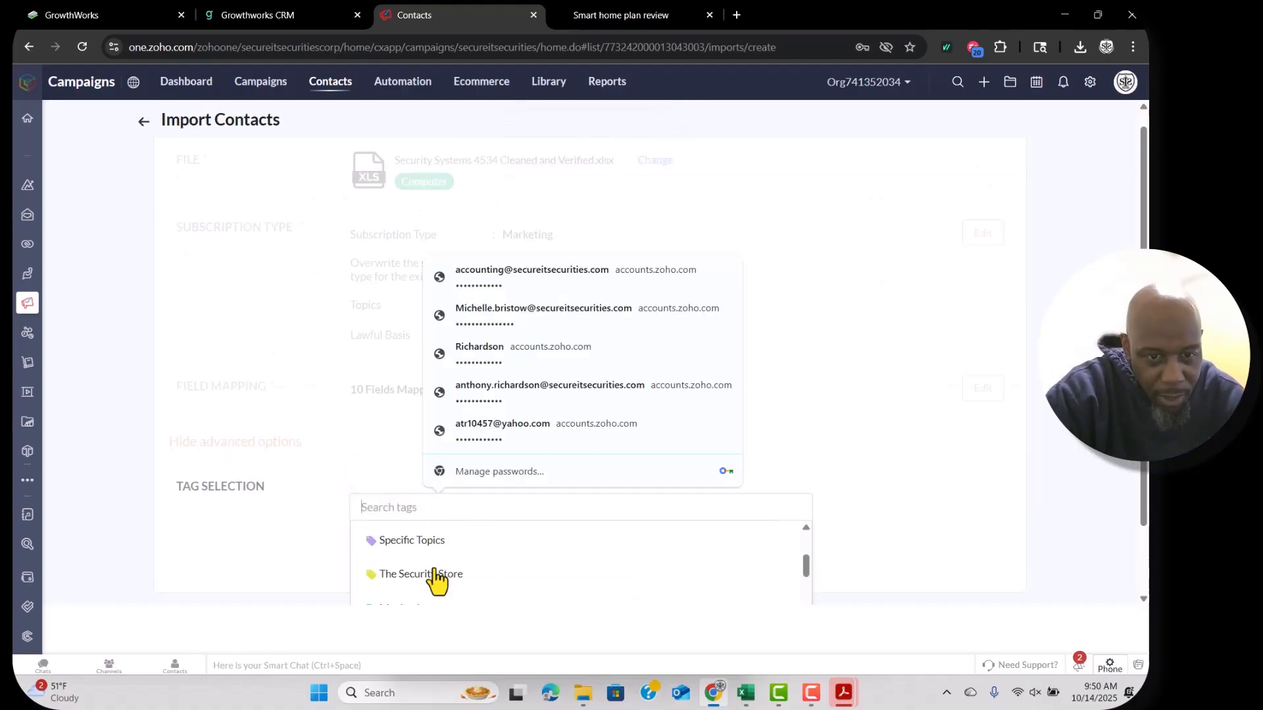
scroll(435, 579, down, 3)
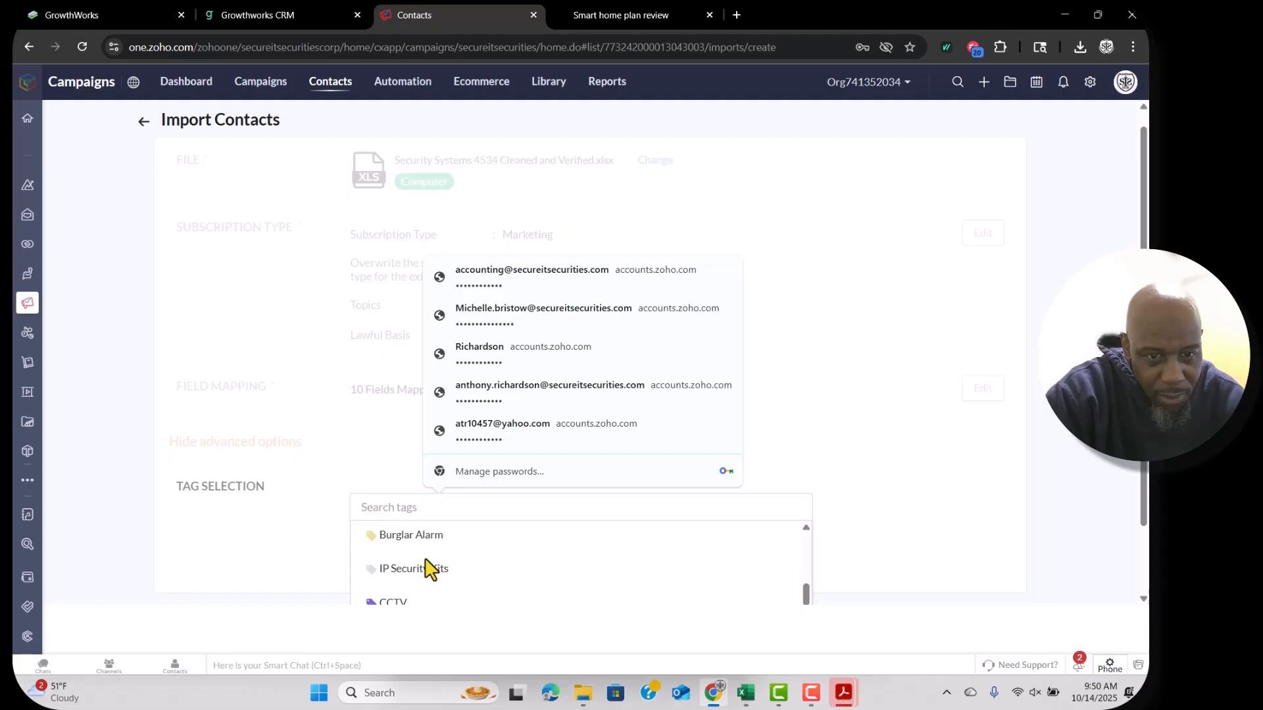
click(408, 536)
click(527, 475)
Run the import, then view the Smart Home SOAP Opera Series list's Contacts tab.
click(536, 580)
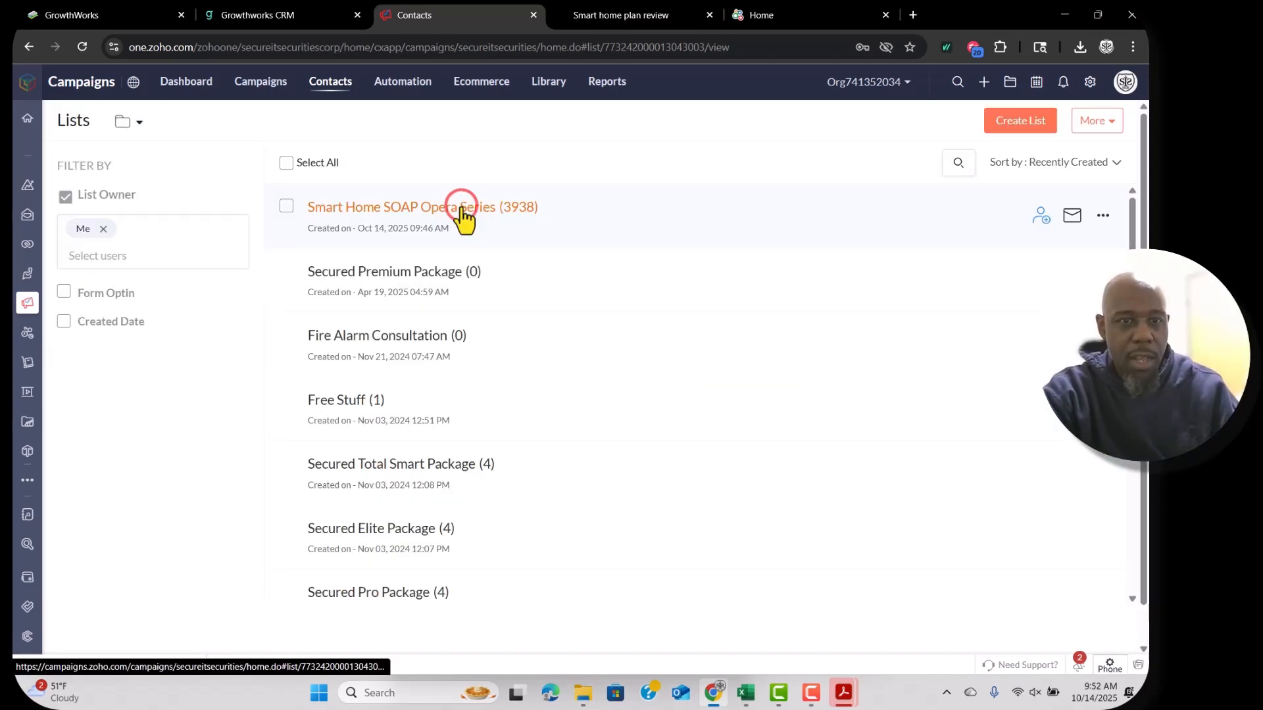
click(459, 206)
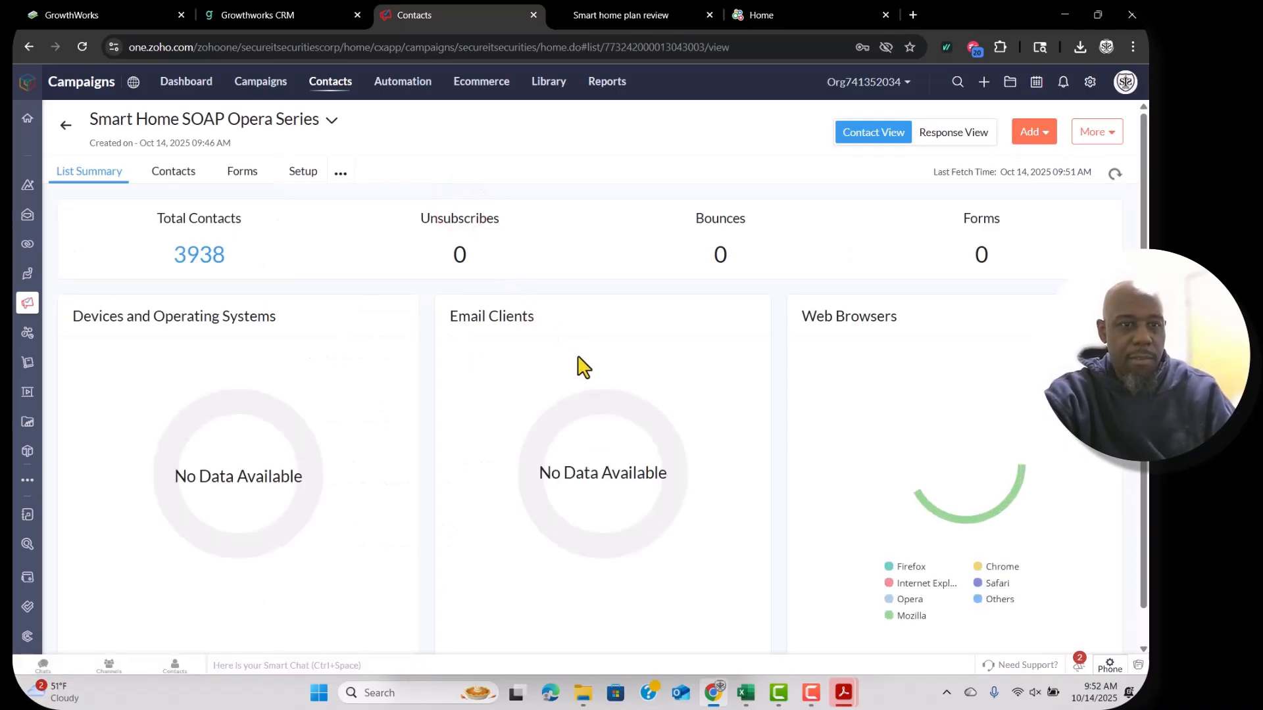
click(170, 174)
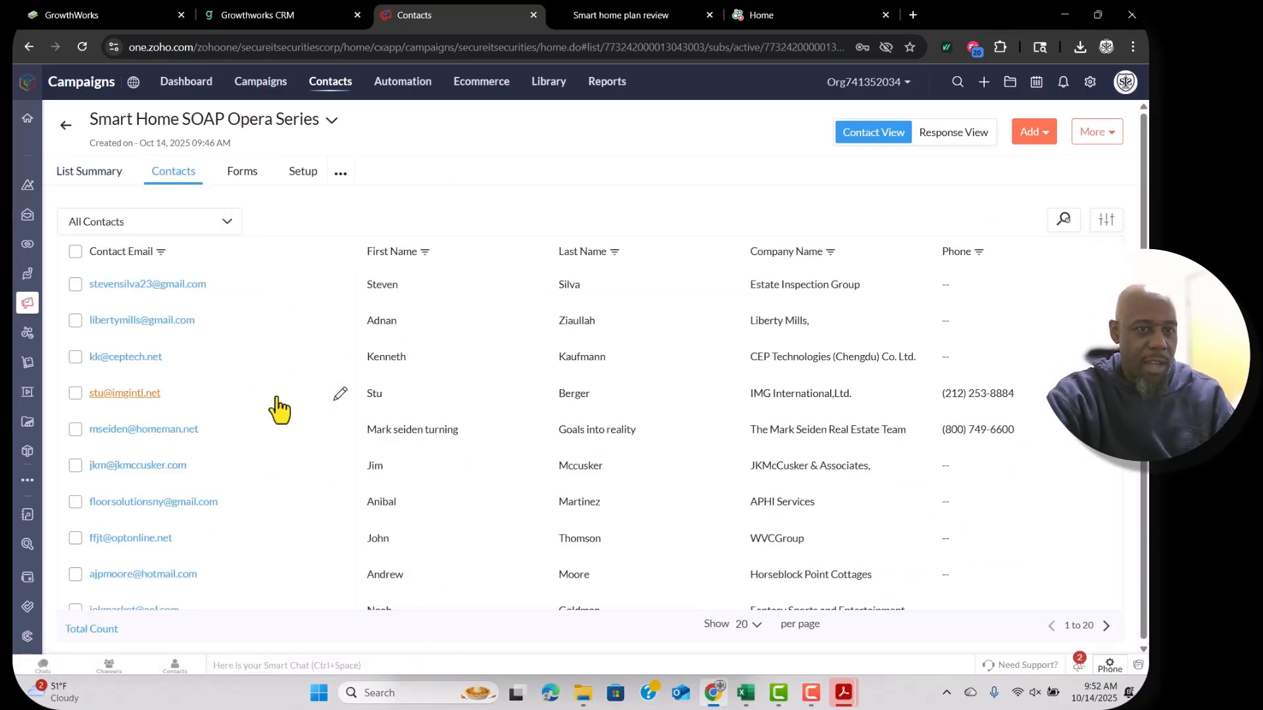
Review the list's Setup tab: enabled signup form and weekly Monday notifications.
click(242, 171)
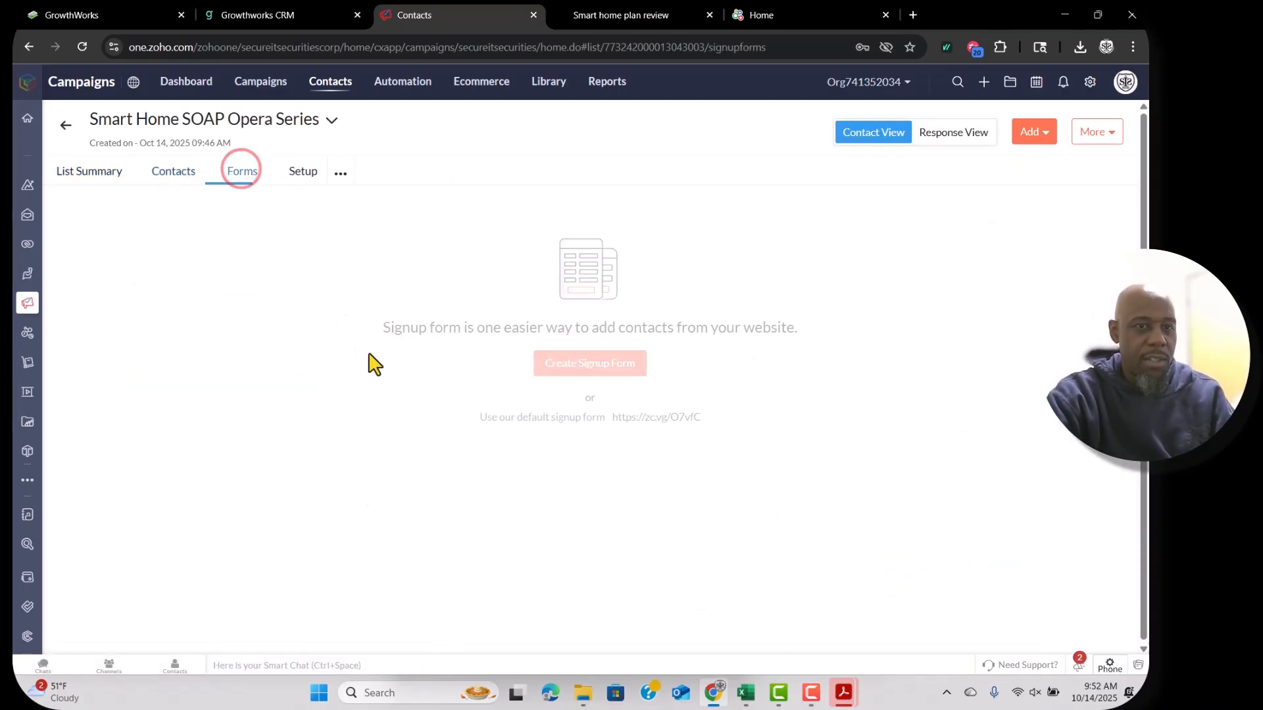
click(300, 171)
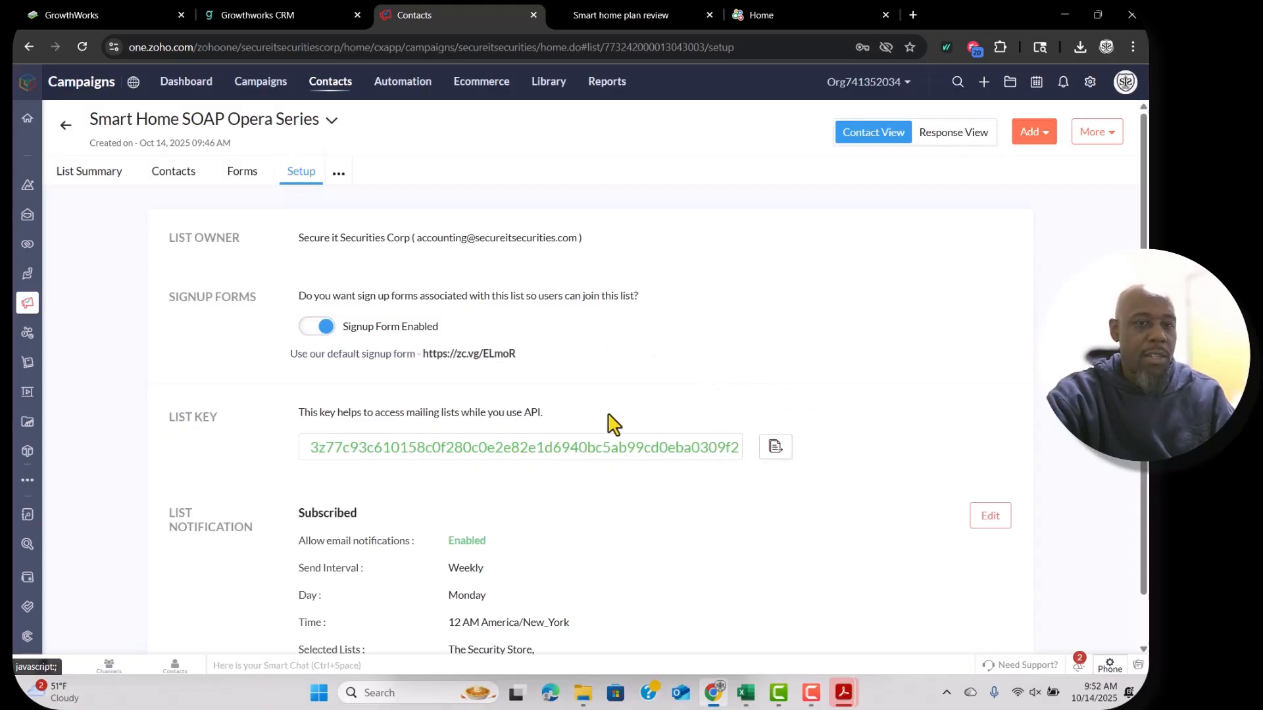
scroll(651, 400, down, 2)
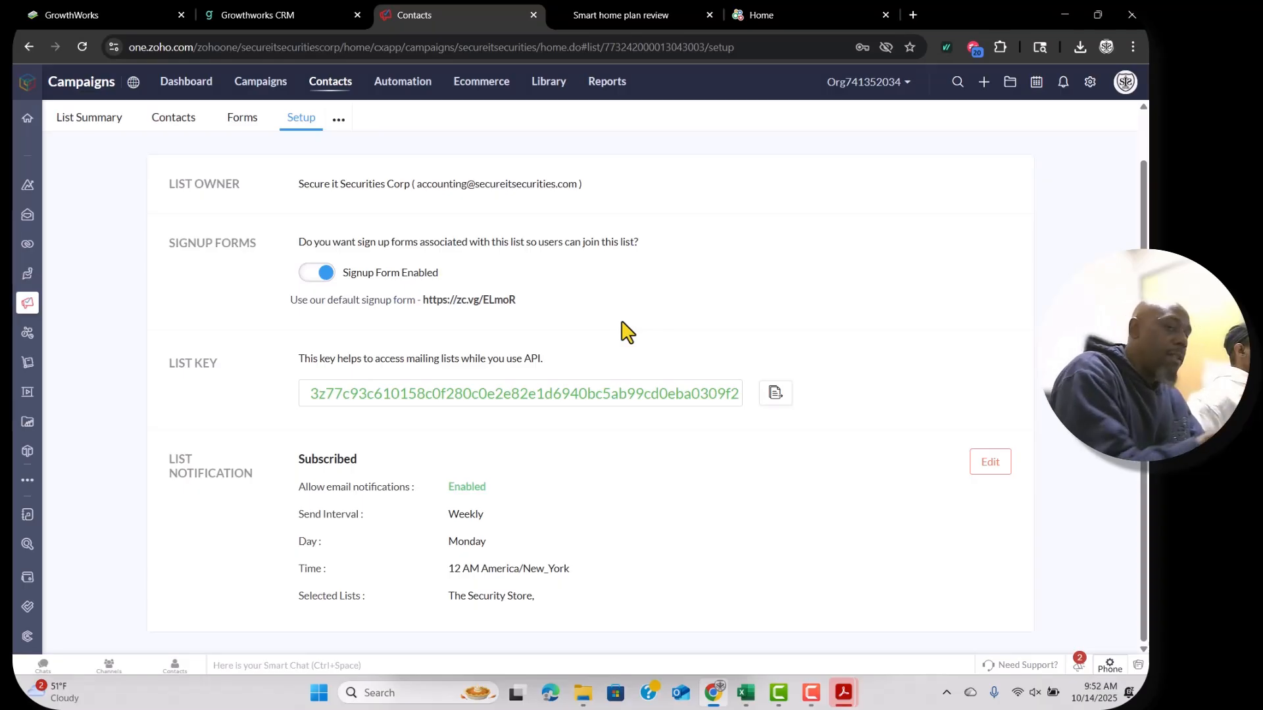
click(621, 14)
click(435, 19)
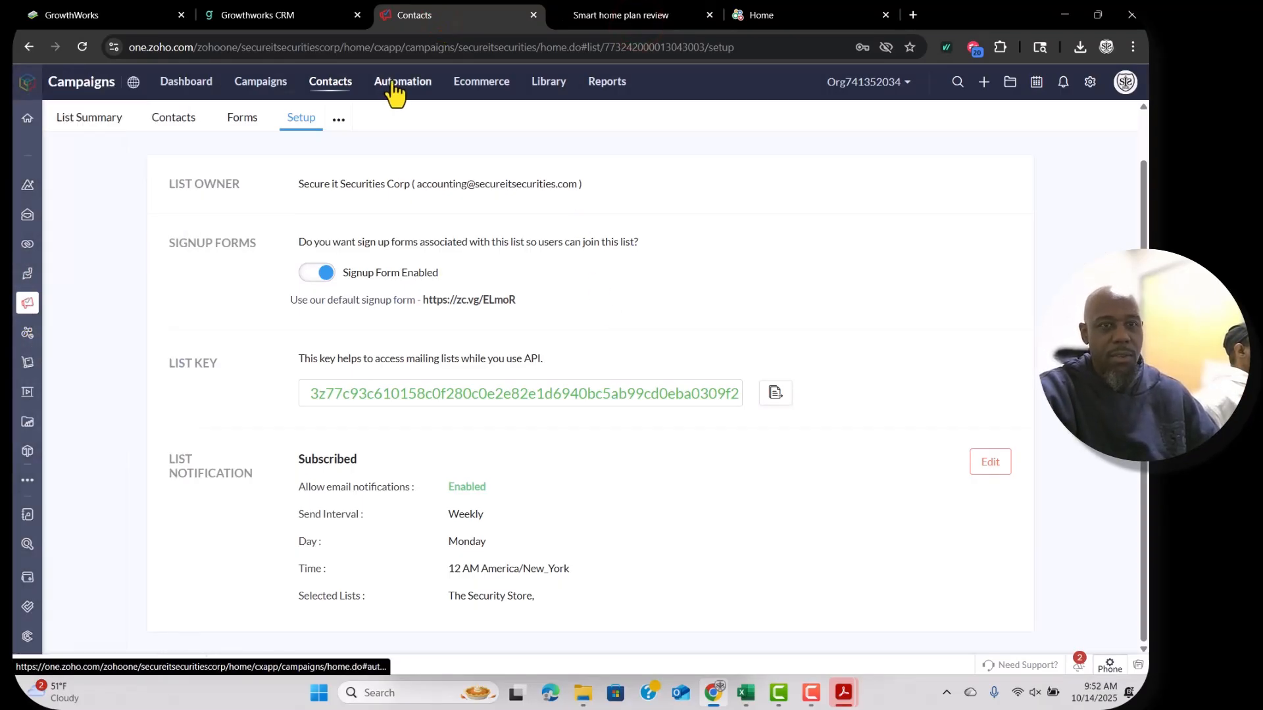
Start a Custom Workflow from Automation > Create Workflows and ready its Name field.
click(393, 81)
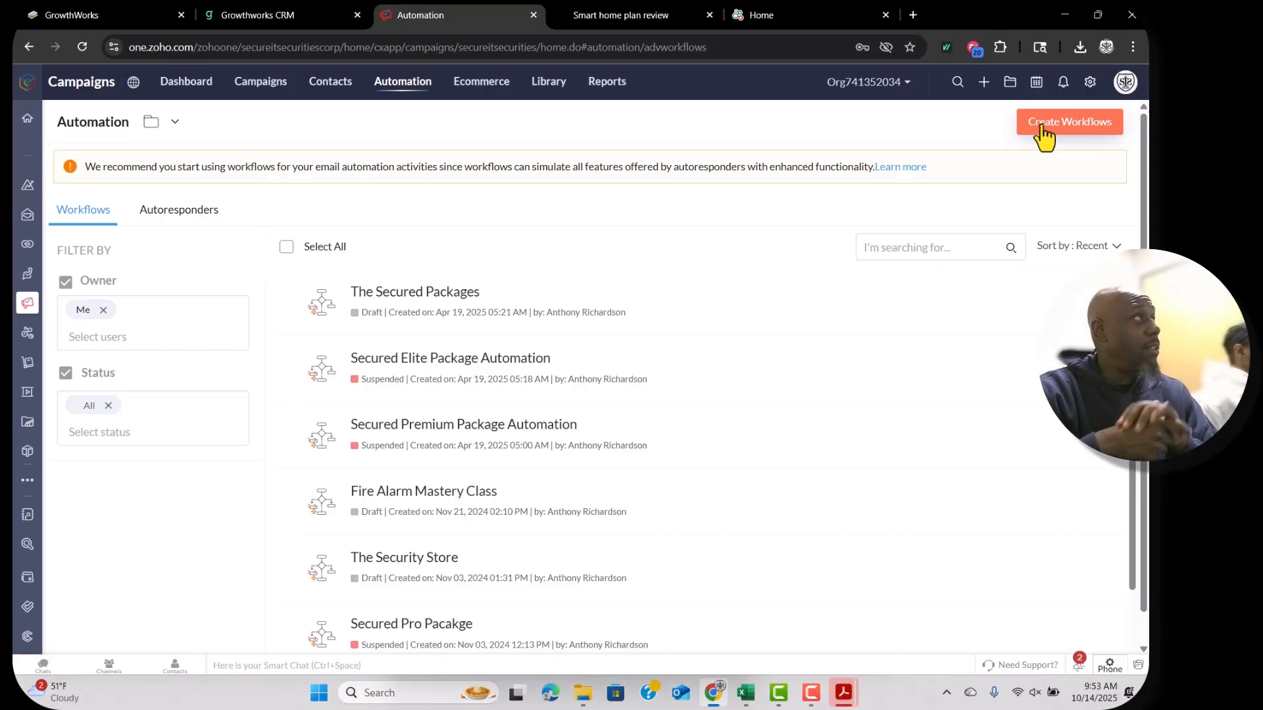
click(1043, 130)
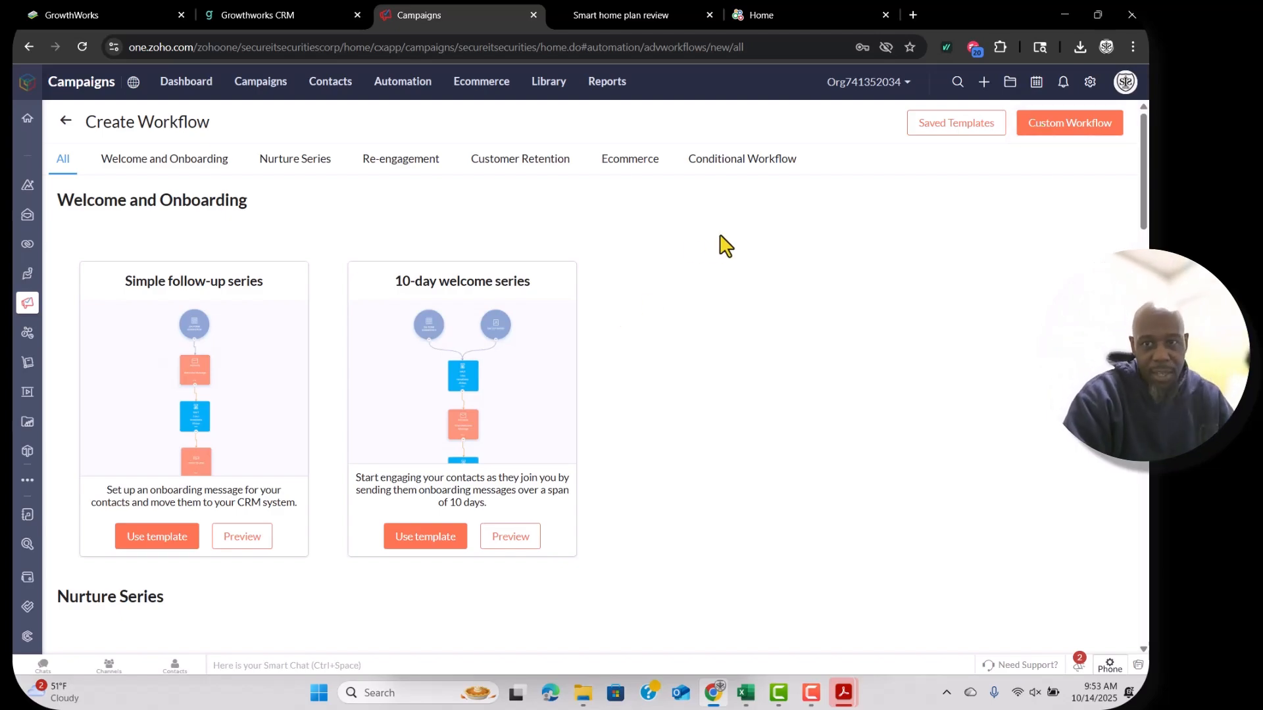
click(1081, 128)
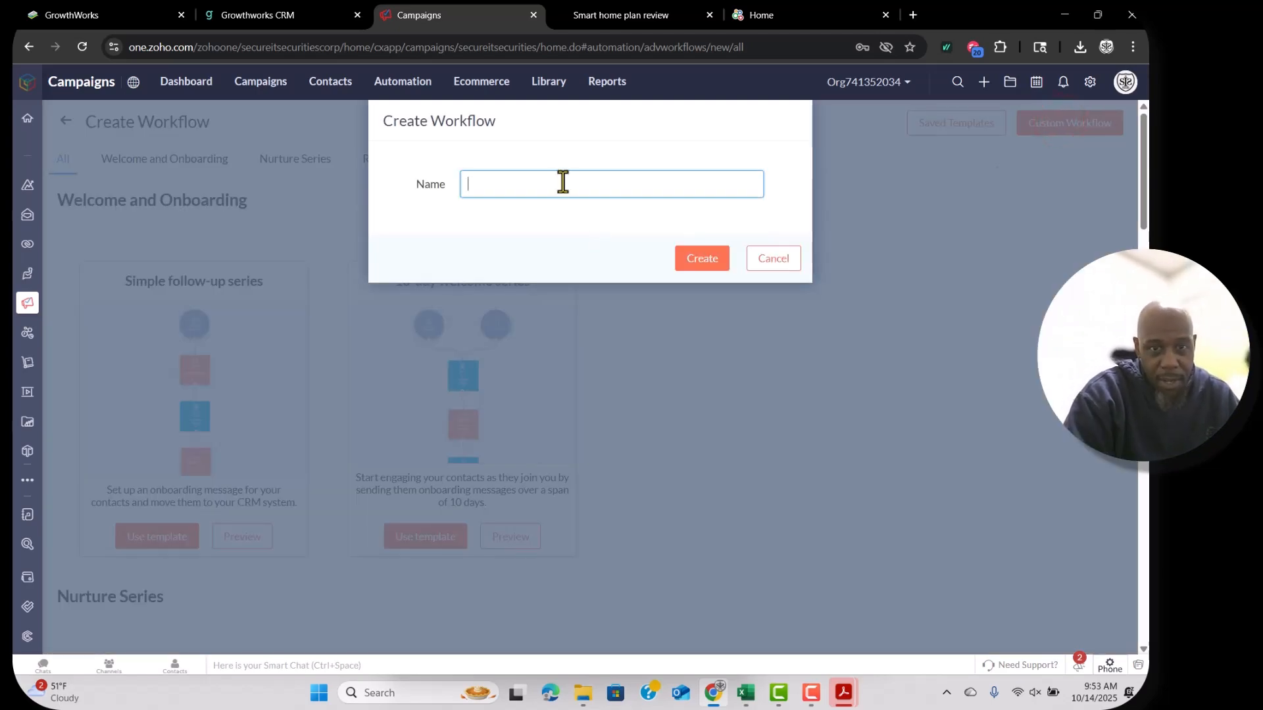
click(563, 182)
text(S)
key(BackSpace)
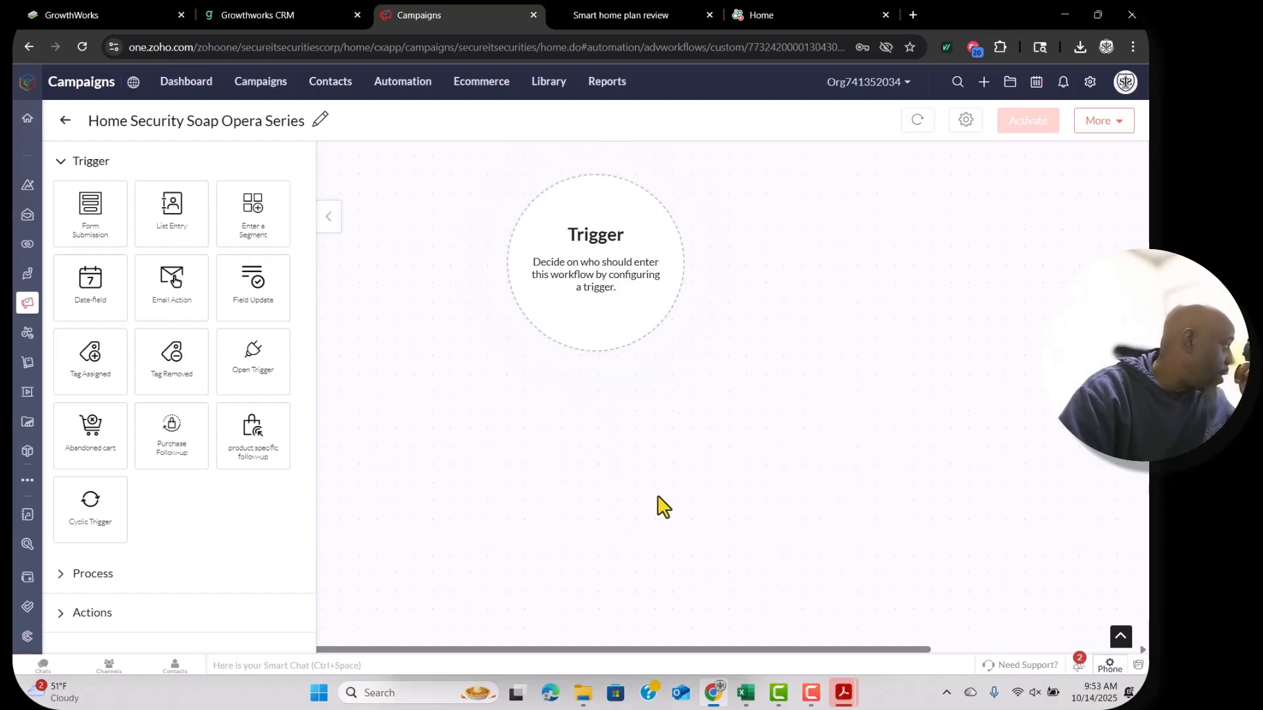
click(60, 160)
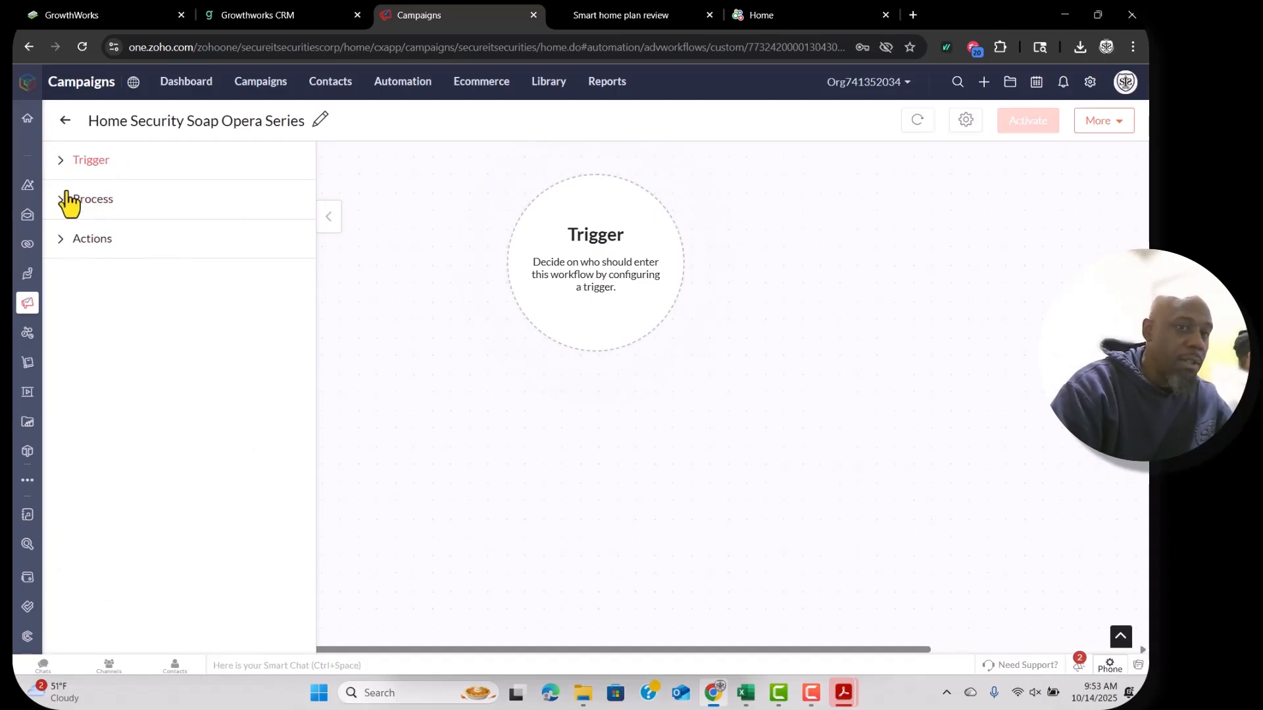
click(60, 200)
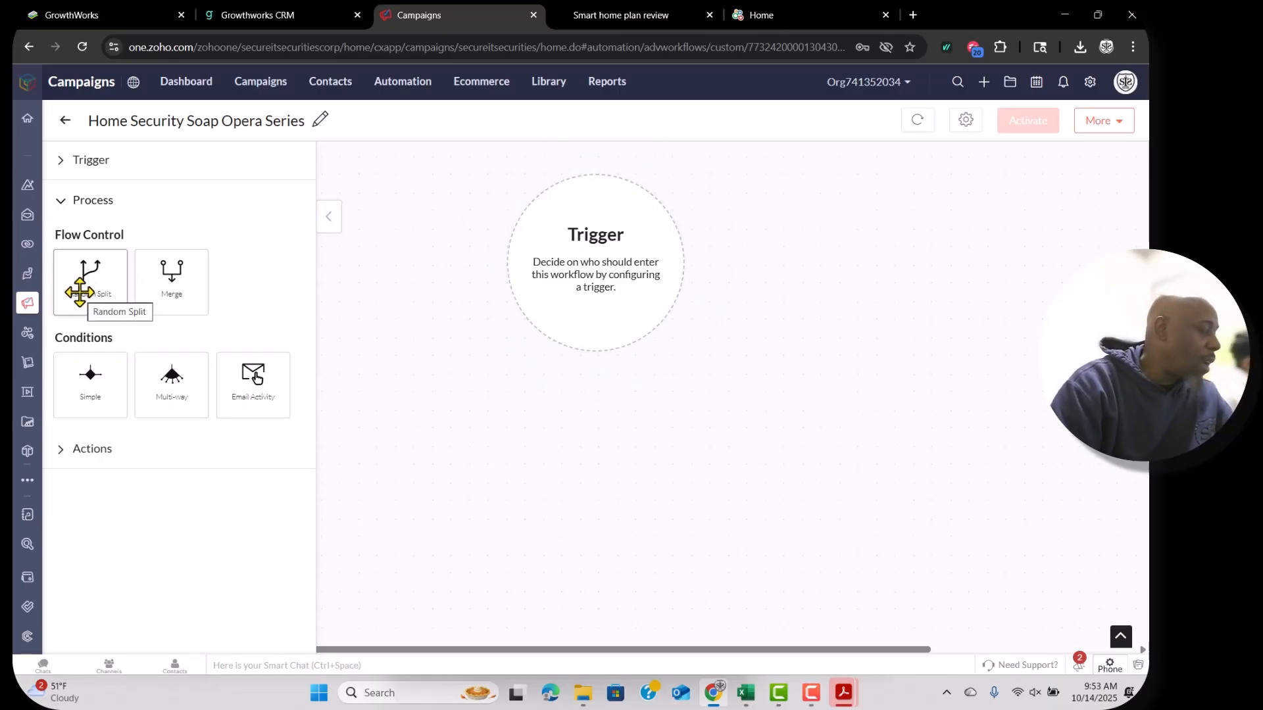
click(58, 455)
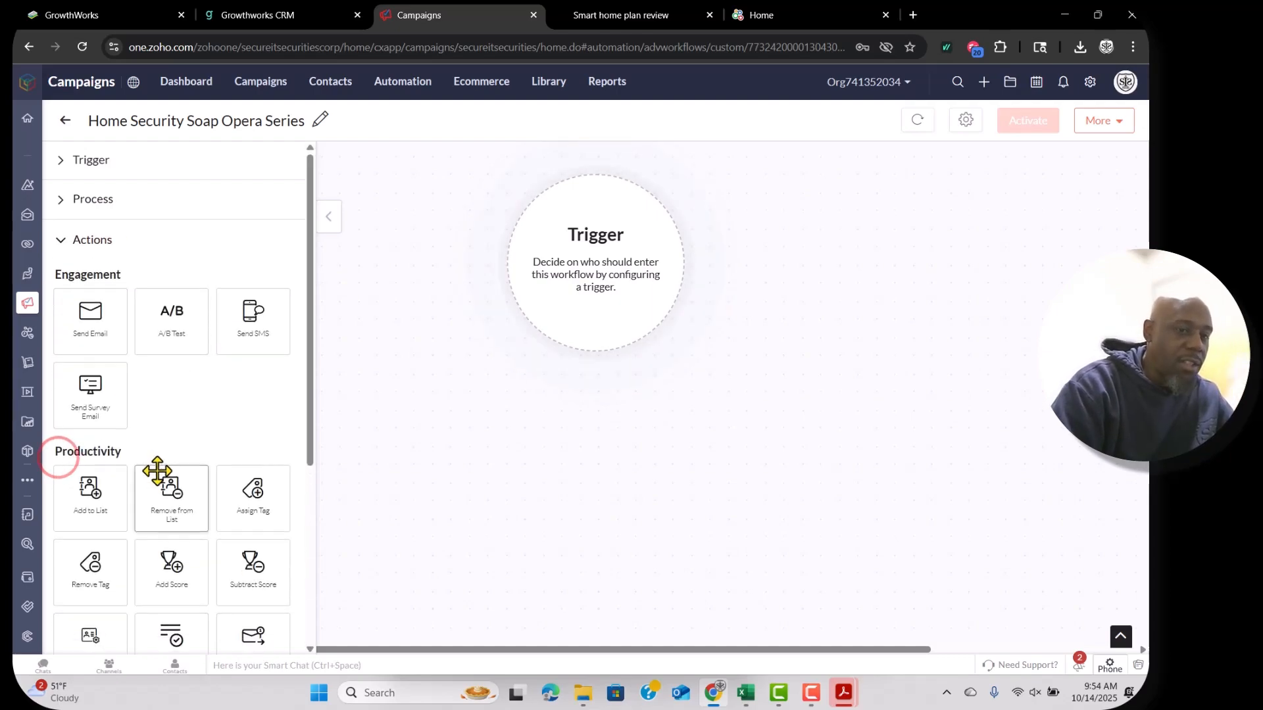
scroll(158, 471, down, 1)
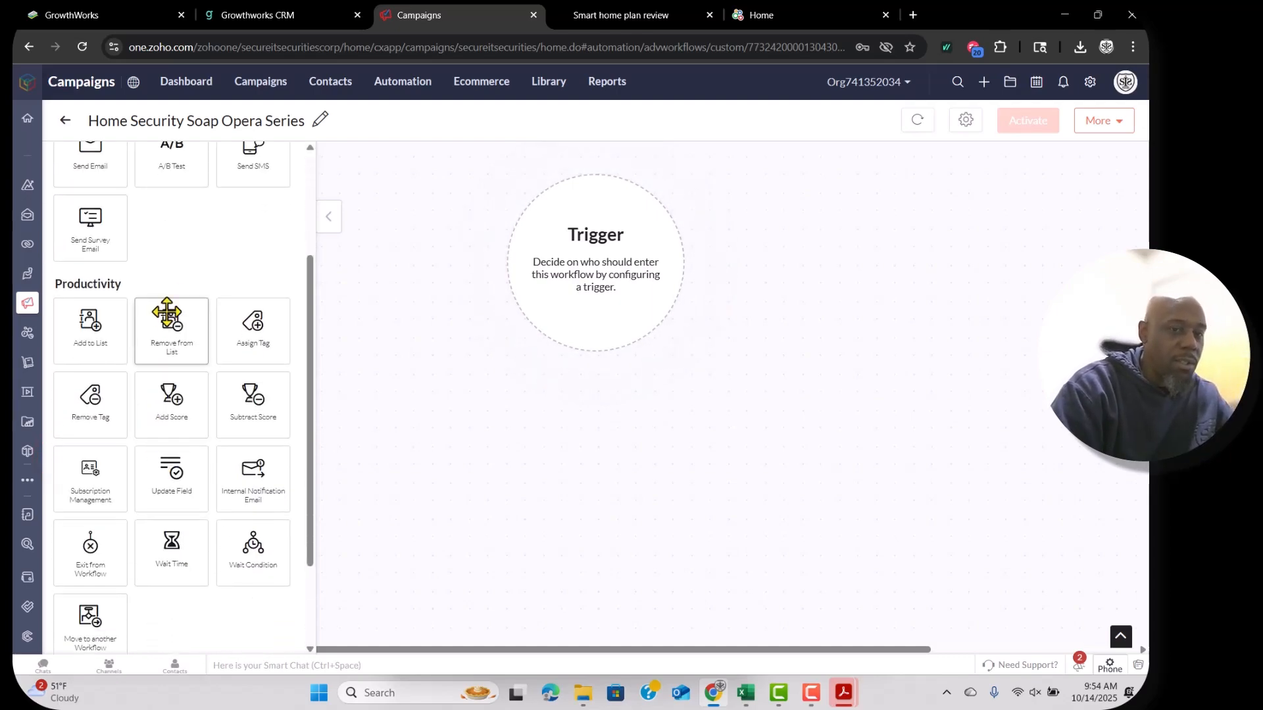
scroll(217, 421, down, 2)
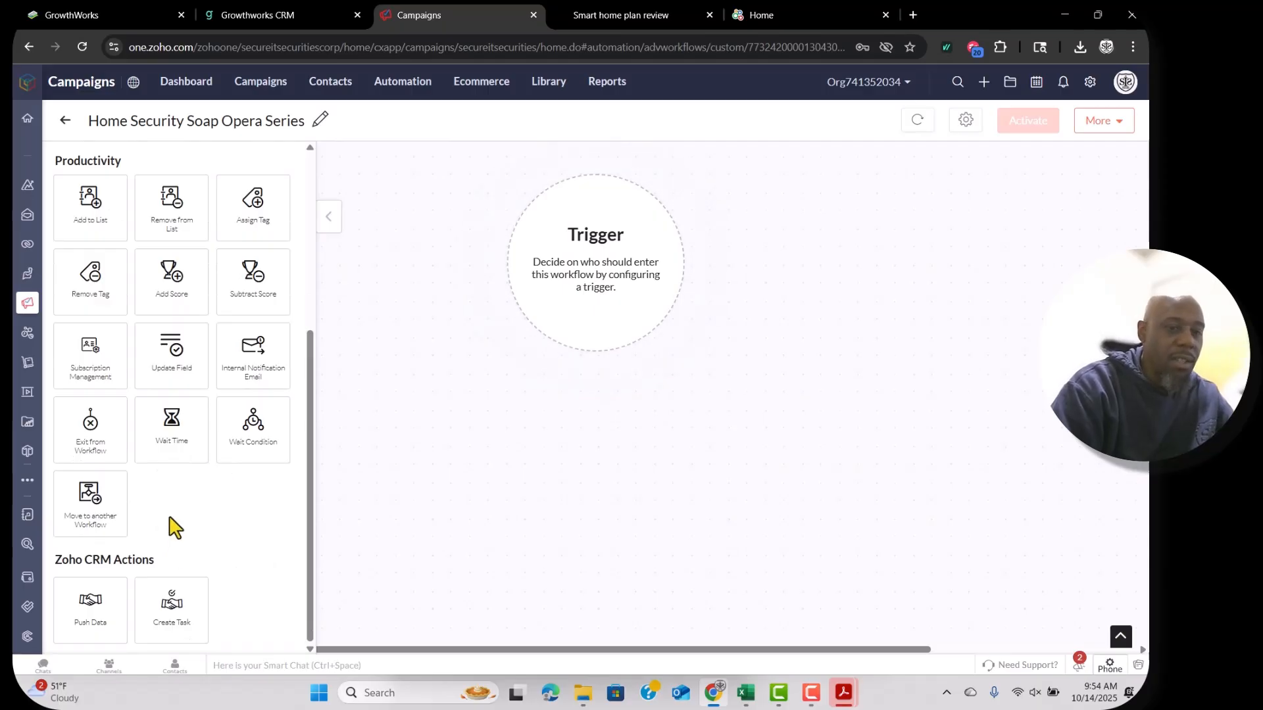
scroll(173, 526, up, 5)
click(61, 159)
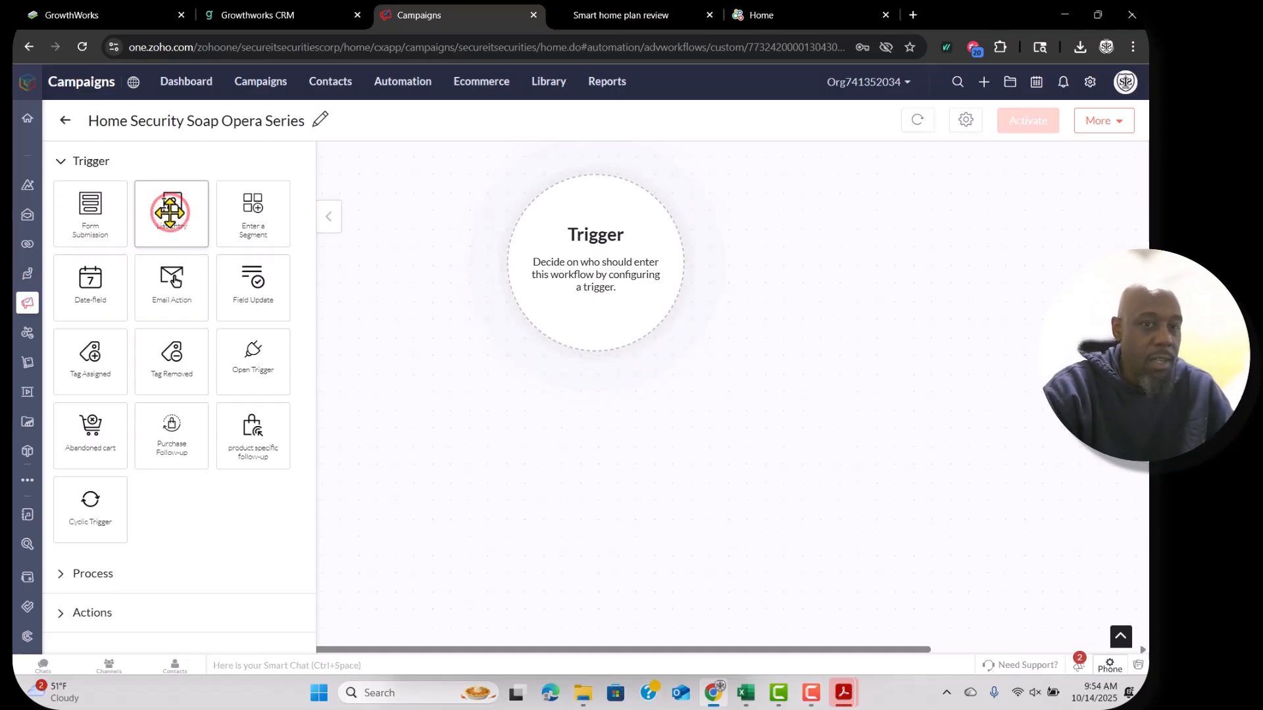
Set an On List Entry trigger for the Smart Home SOAP Opera Series list and save.
drag(176, 214, 586, 232)
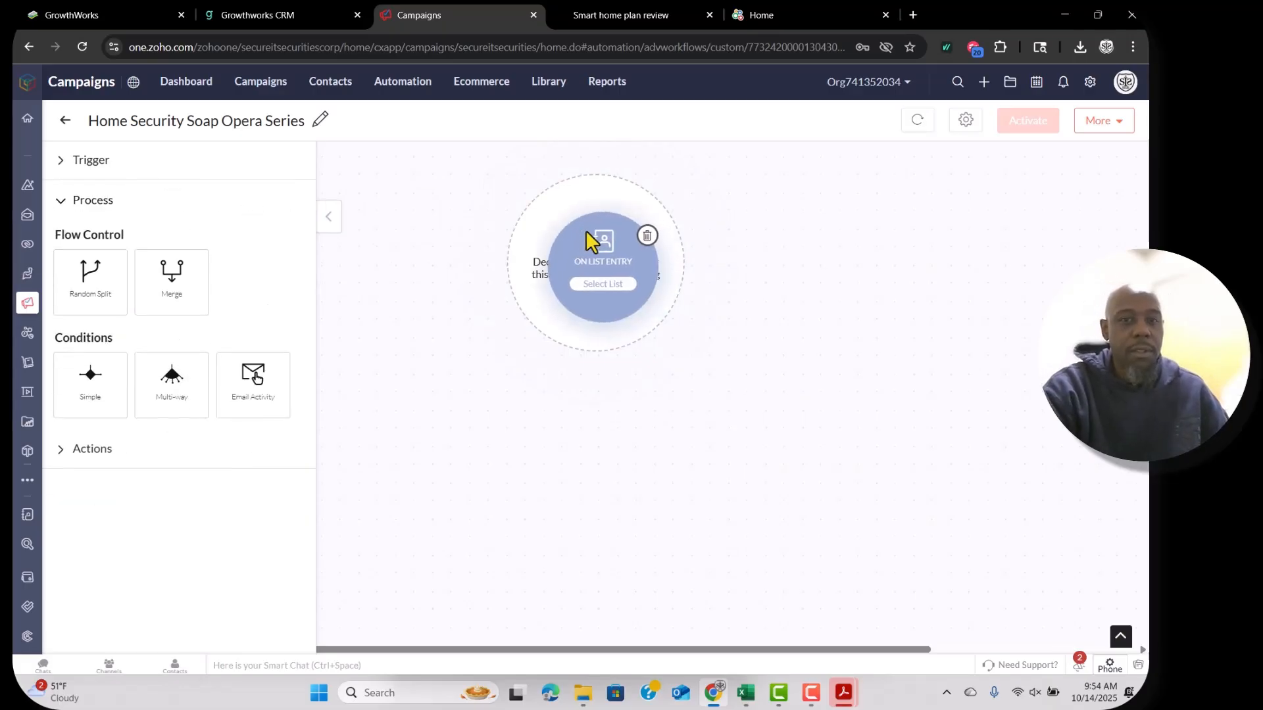
click(597, 297)
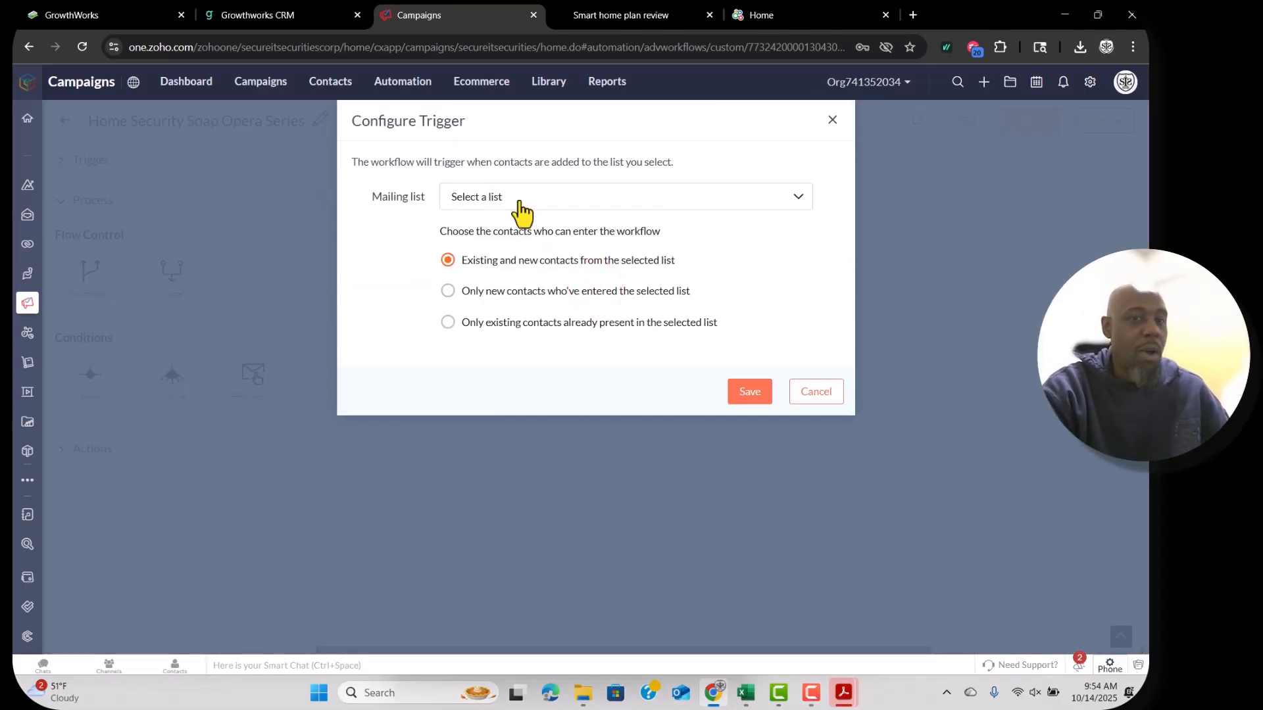
click(519, 204)
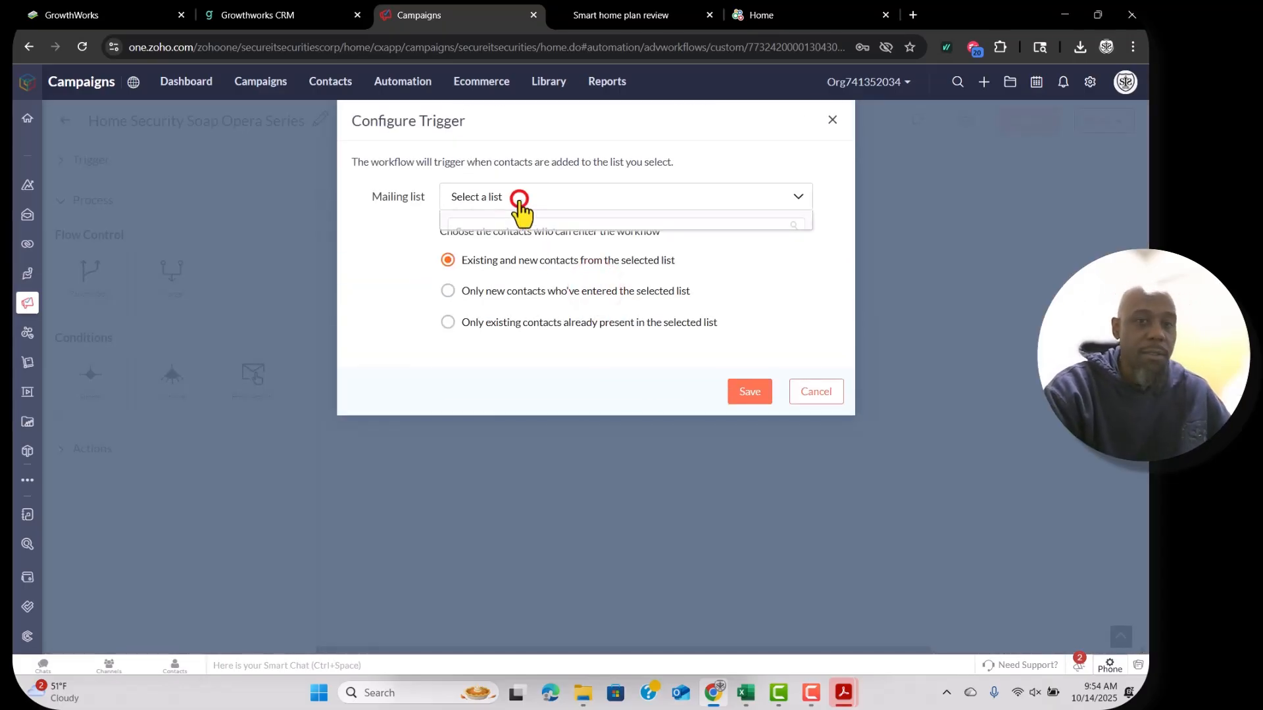
click(520, 268)
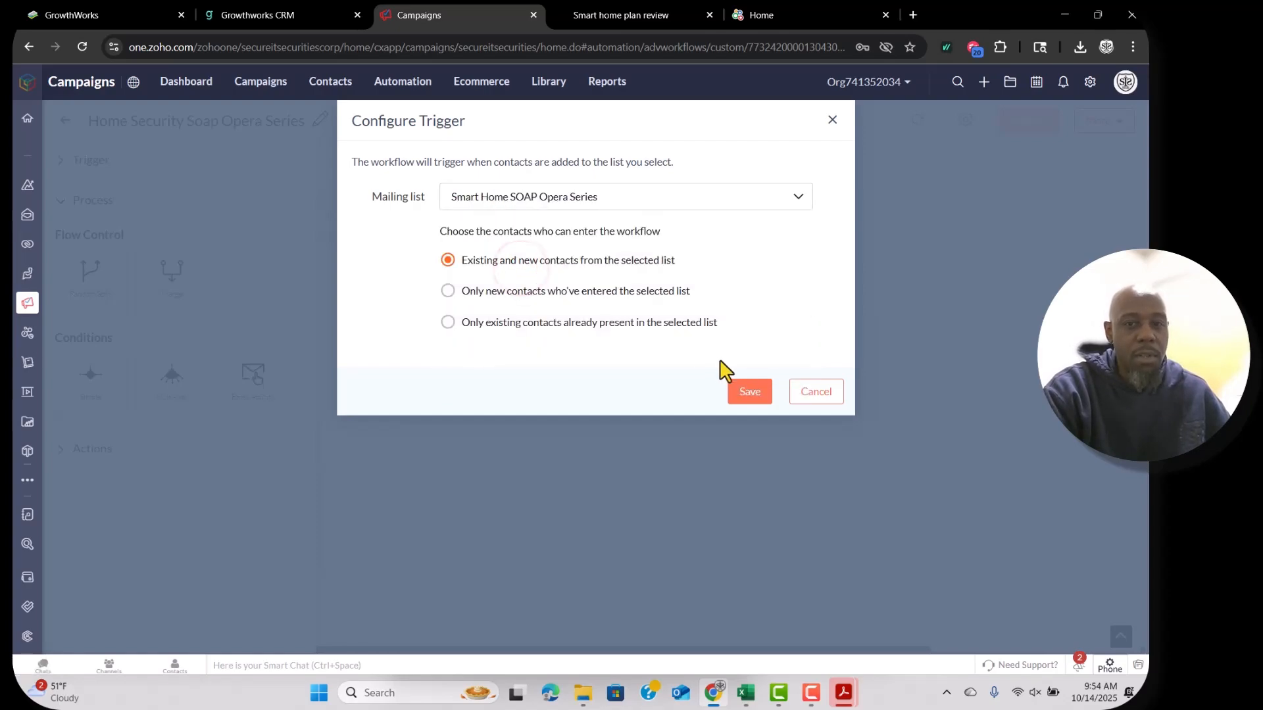
click(756, 391)
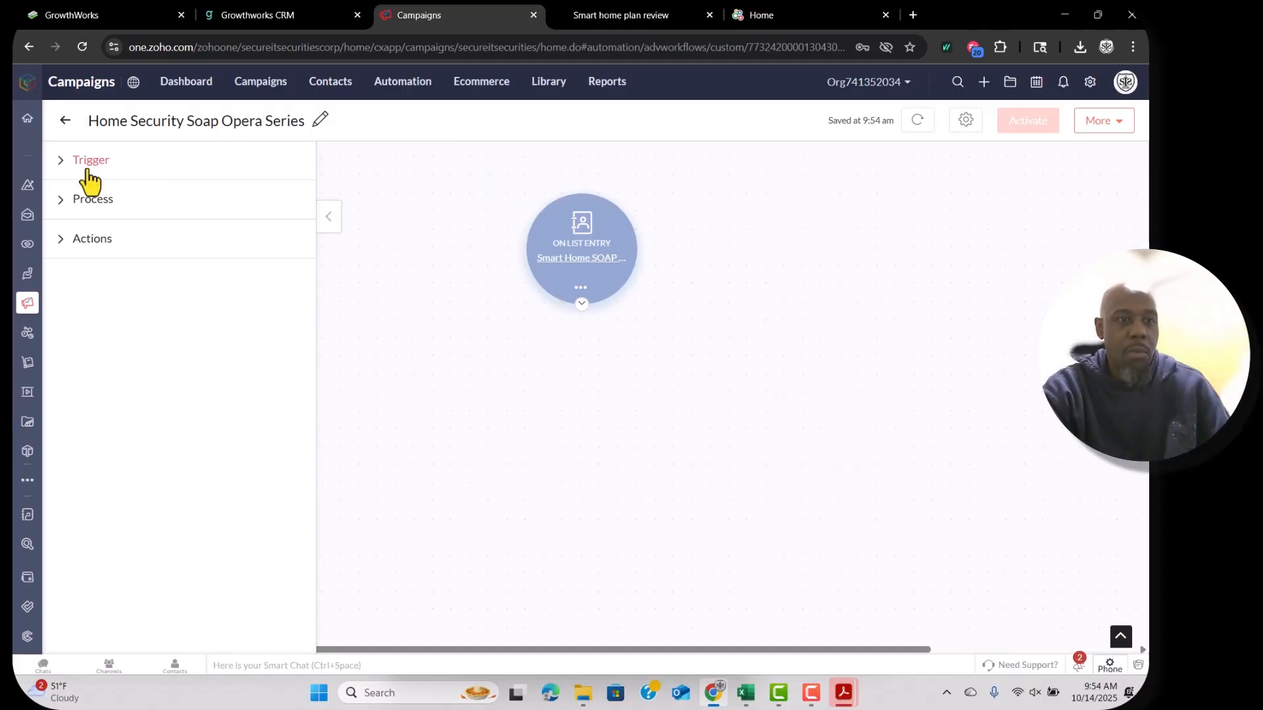
click(63, 161)
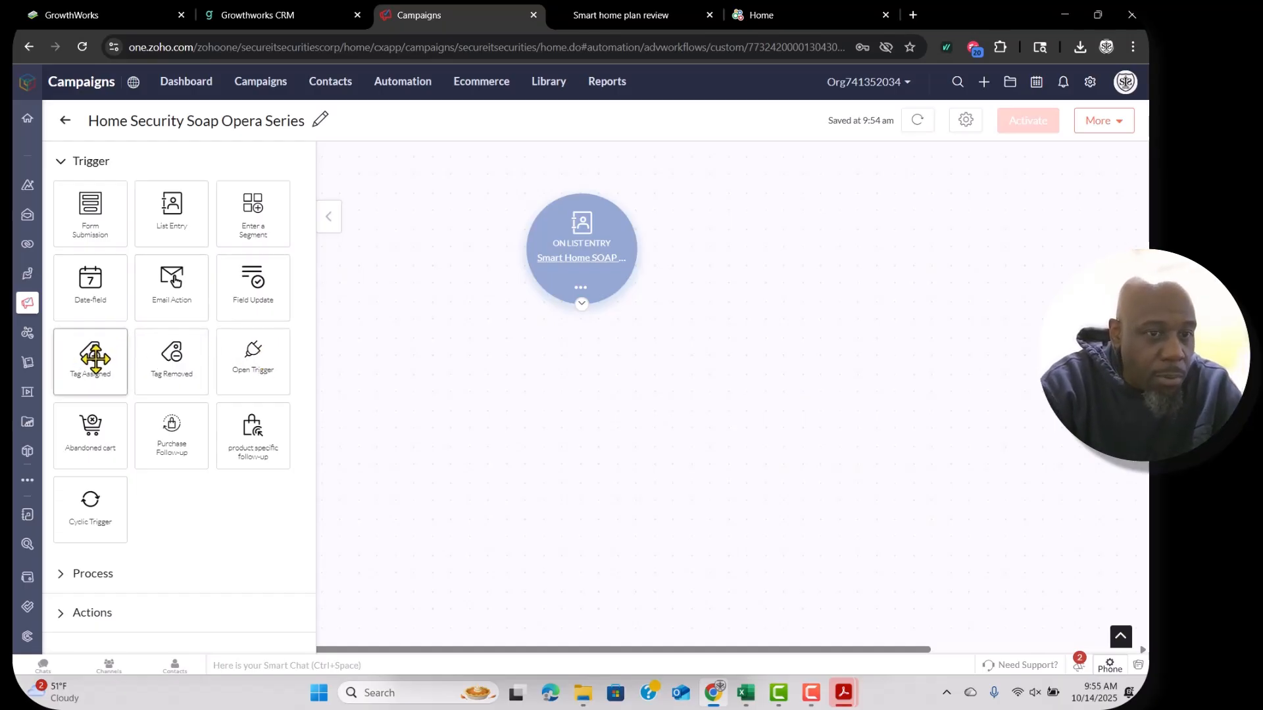
Add a second trigger, On Assigning Tag, using the Burglar Alarm tag, and confirm it.
drag(95, 358, 755, 214)
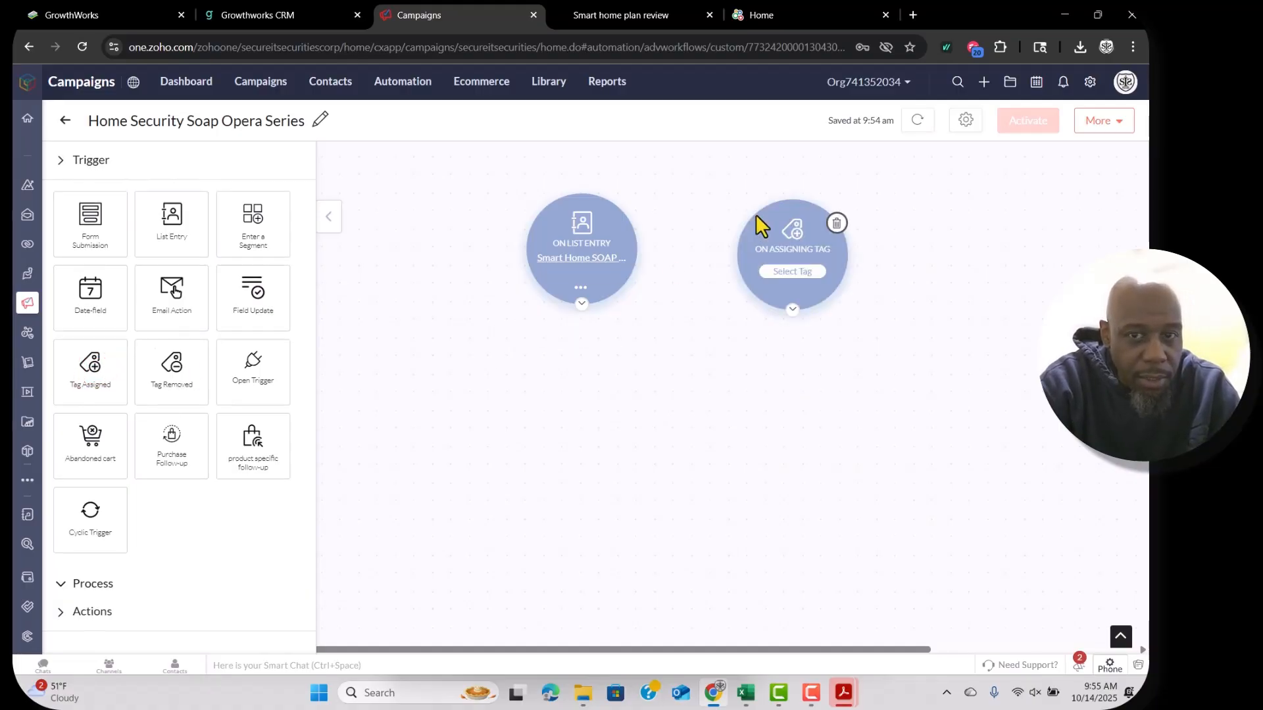
click(779, 272)
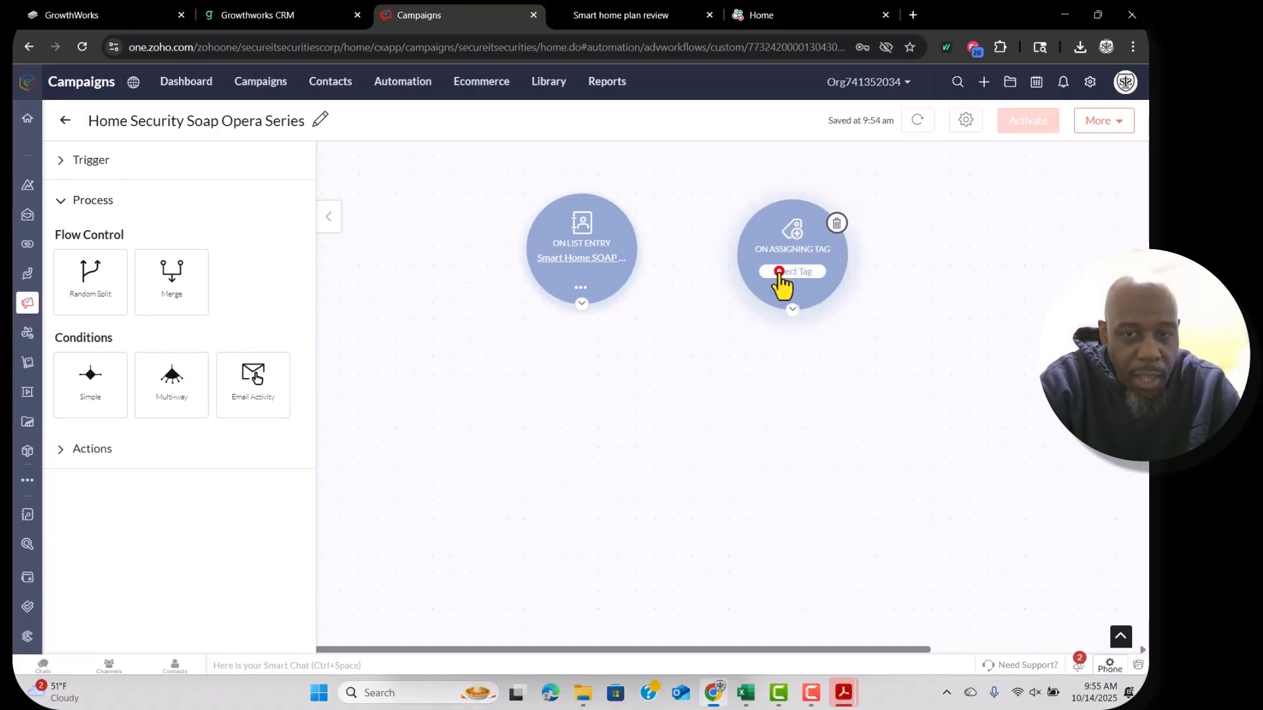
click(600, 211)
scroll(566, 342, down, 3)
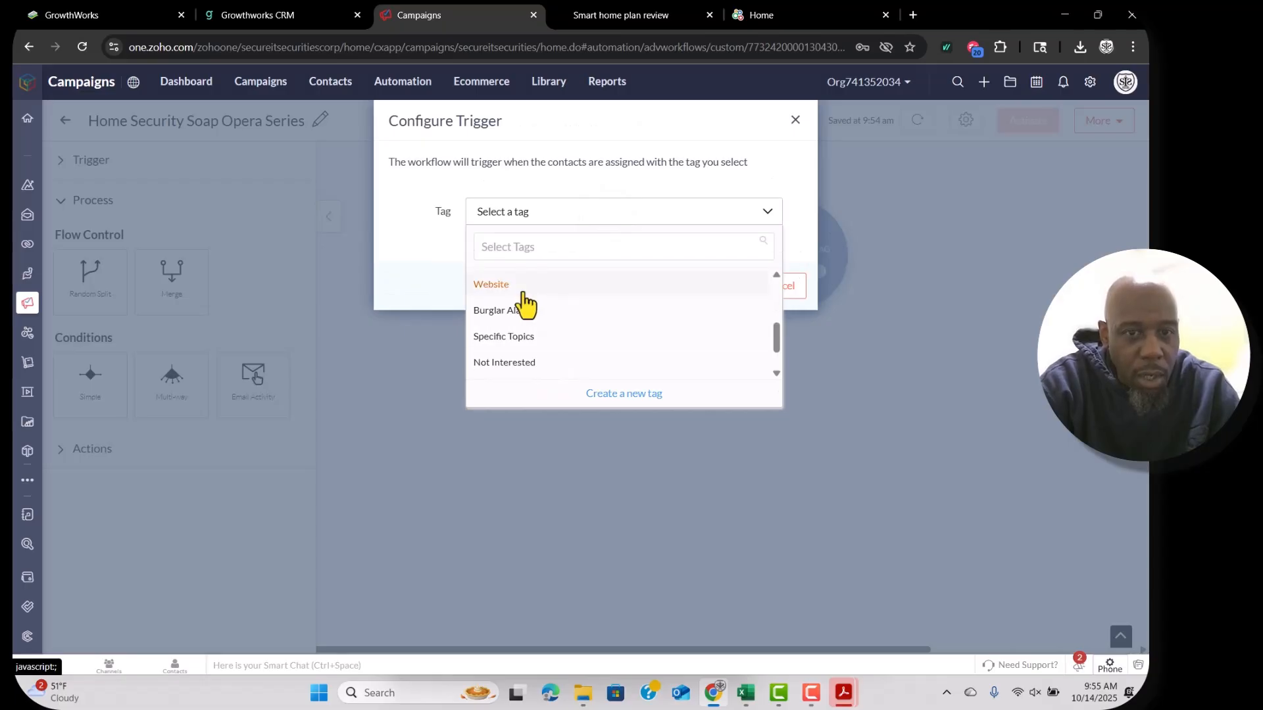
click(526, 309)
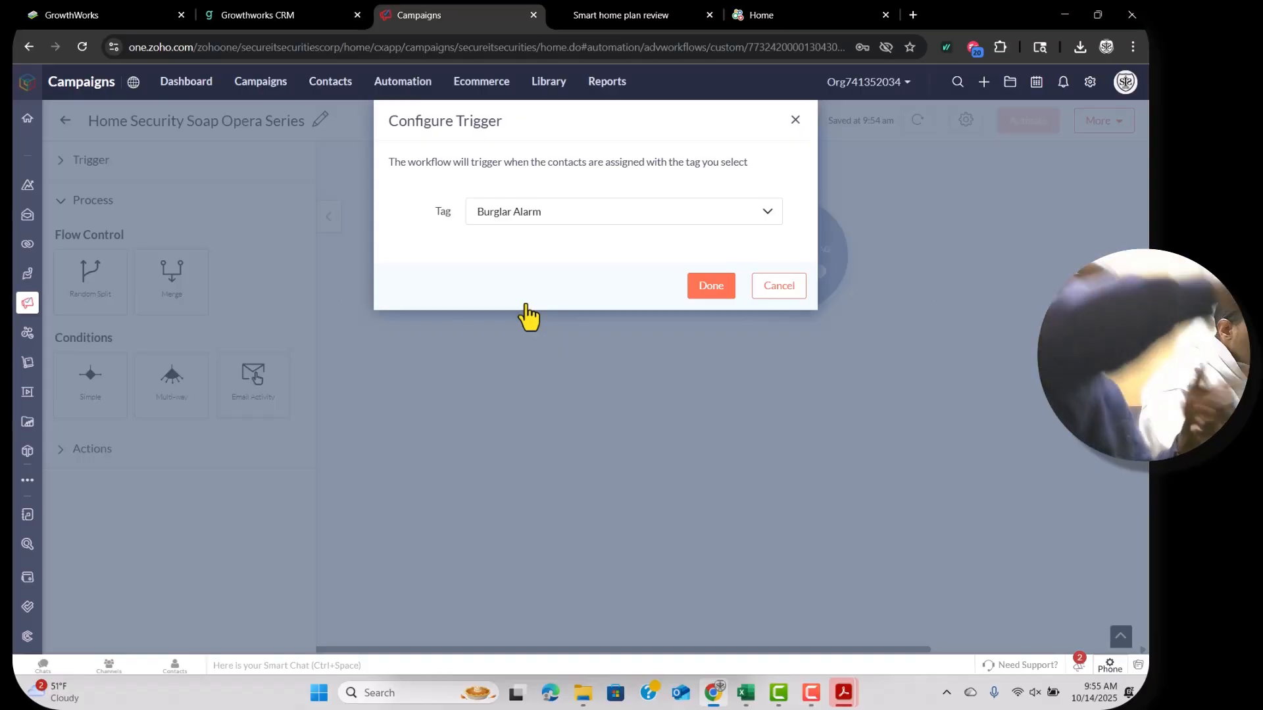
key(Return)
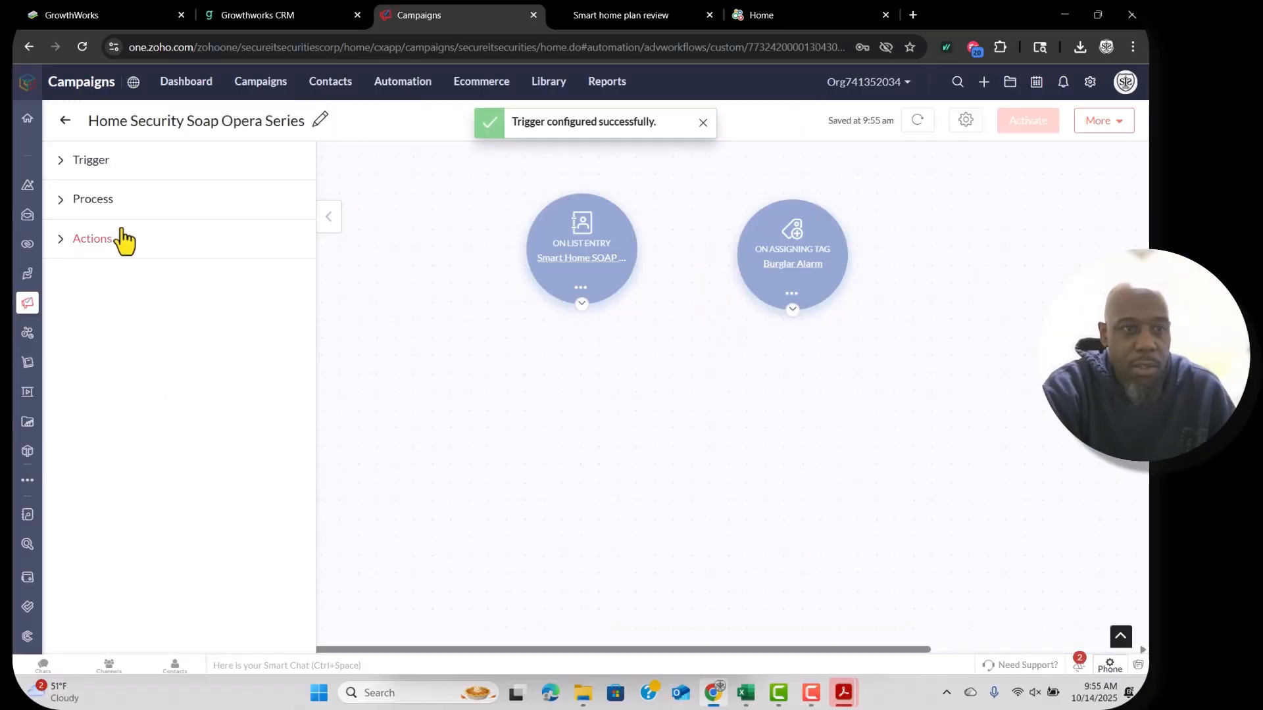
click(53, 198)
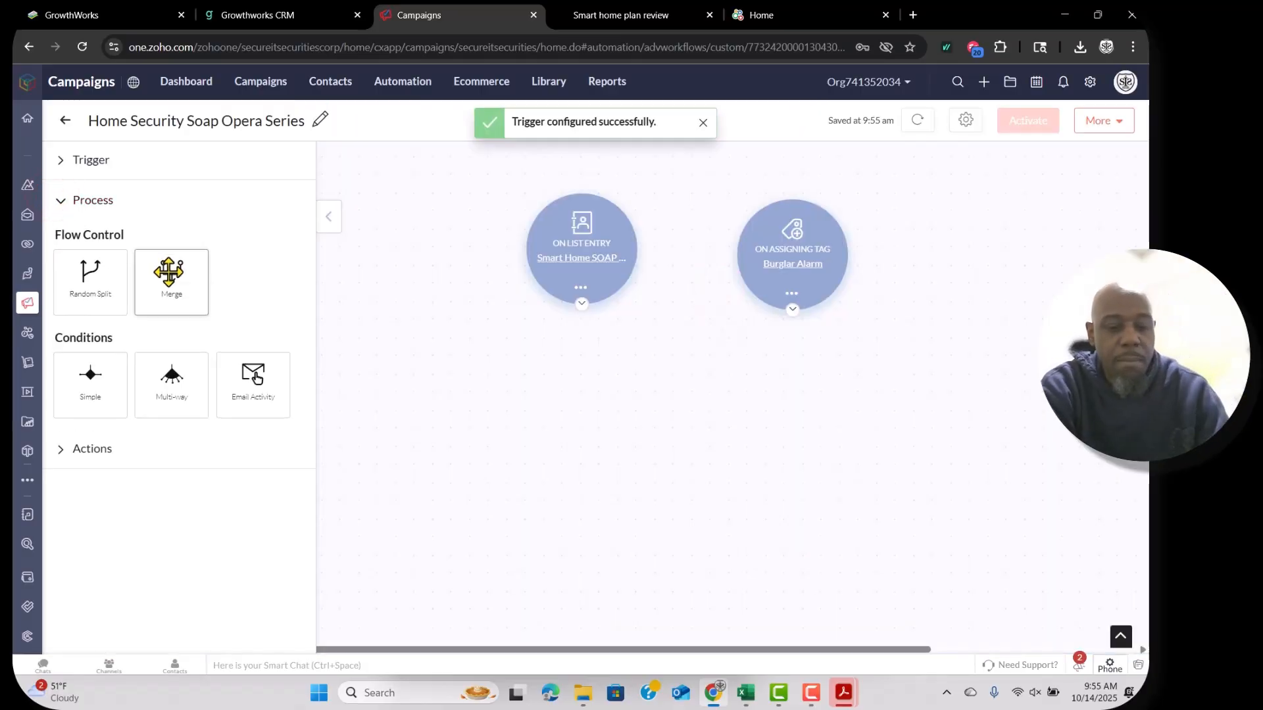
Place a Merge step on the canvas, then delete it.
drag(169, 271, 662, 358)
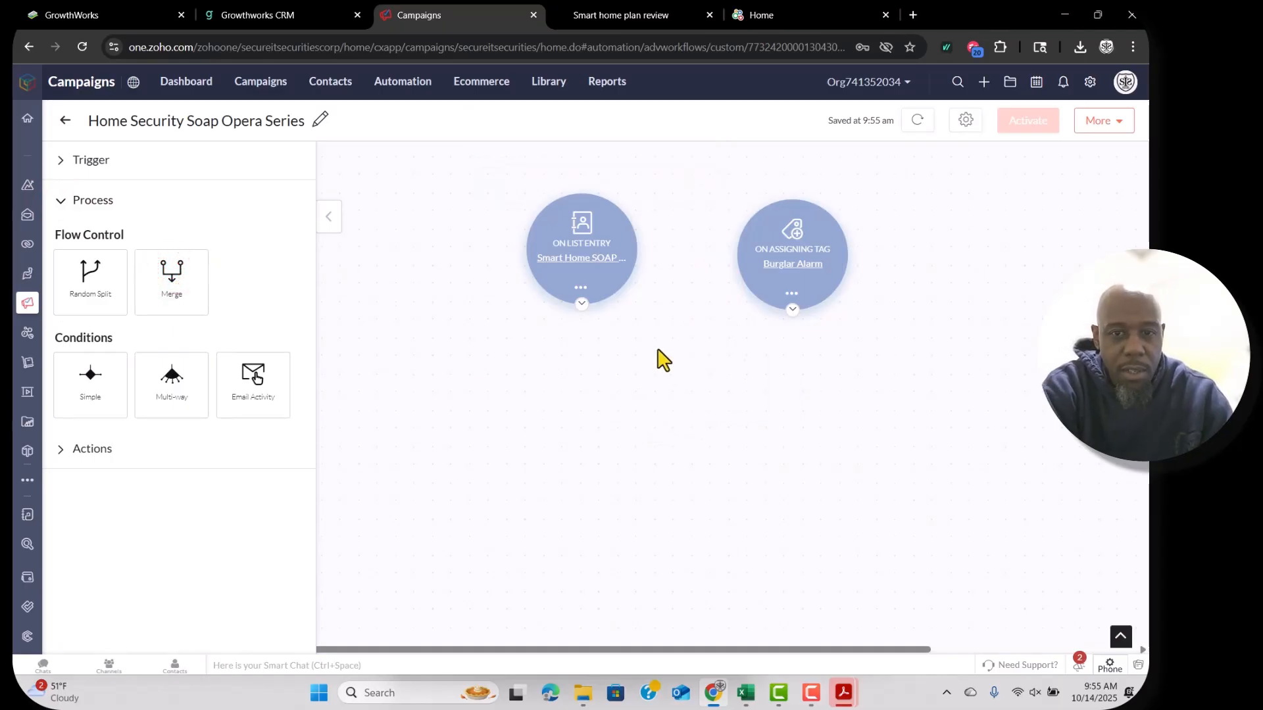
click(714, 352)
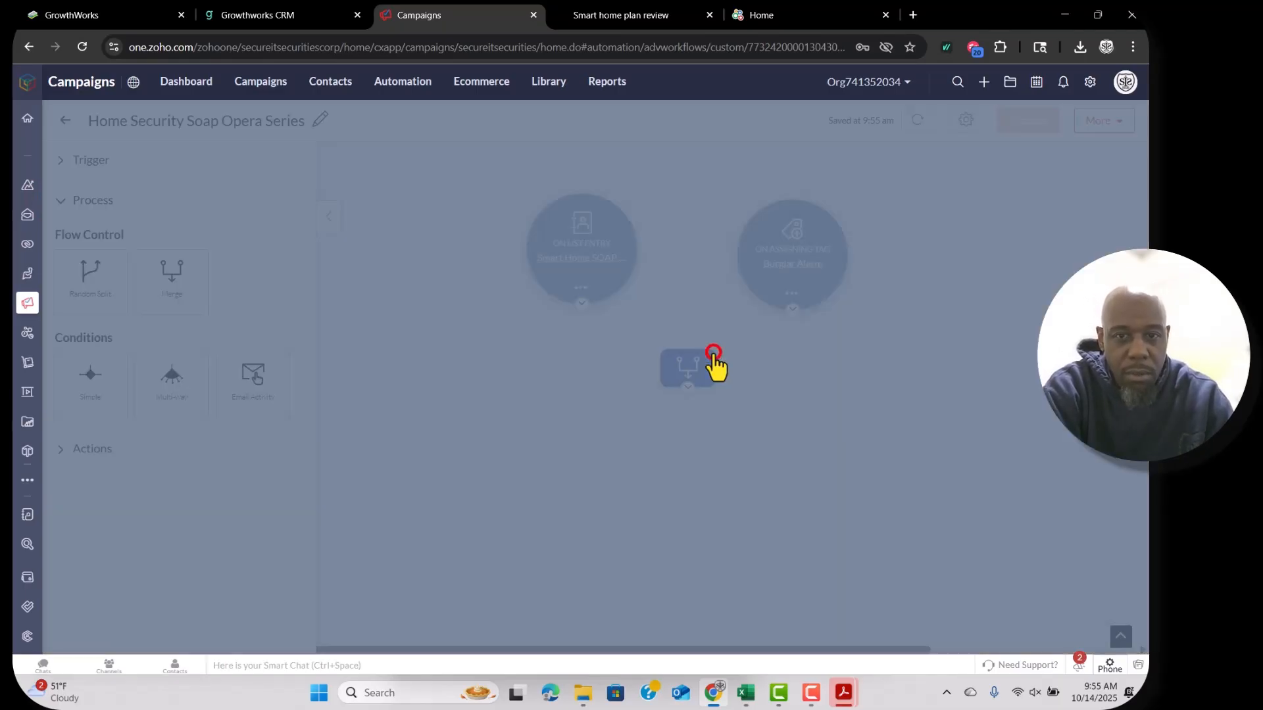
click(703, 257)
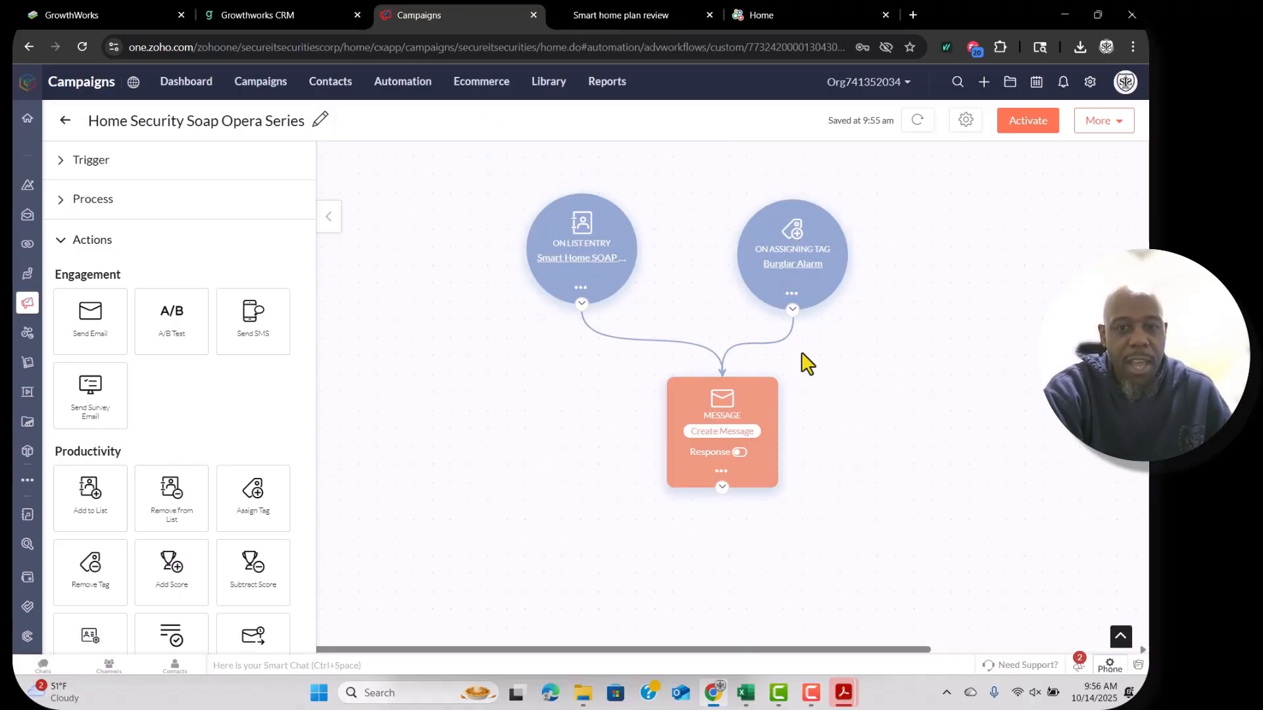
Enable message response branches: Delivered, Opened, Skipped and Clicked On Any Link.
click(740, 453)
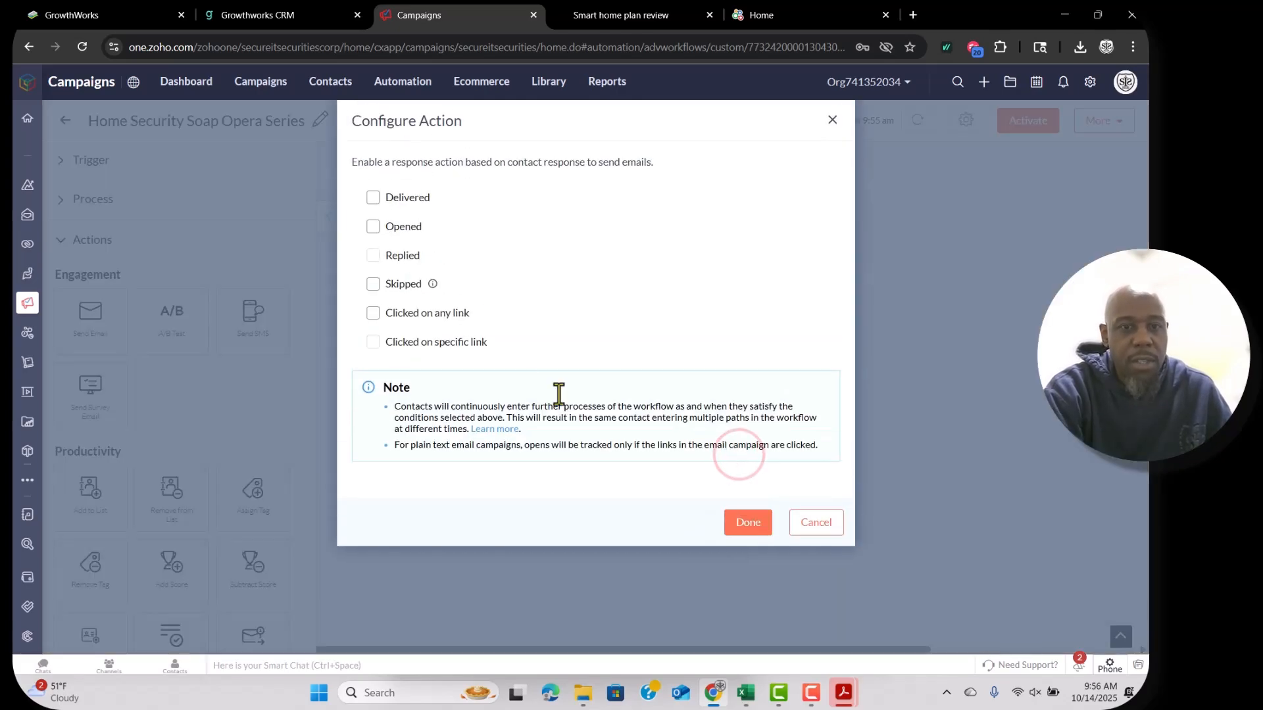
click(373, 200)
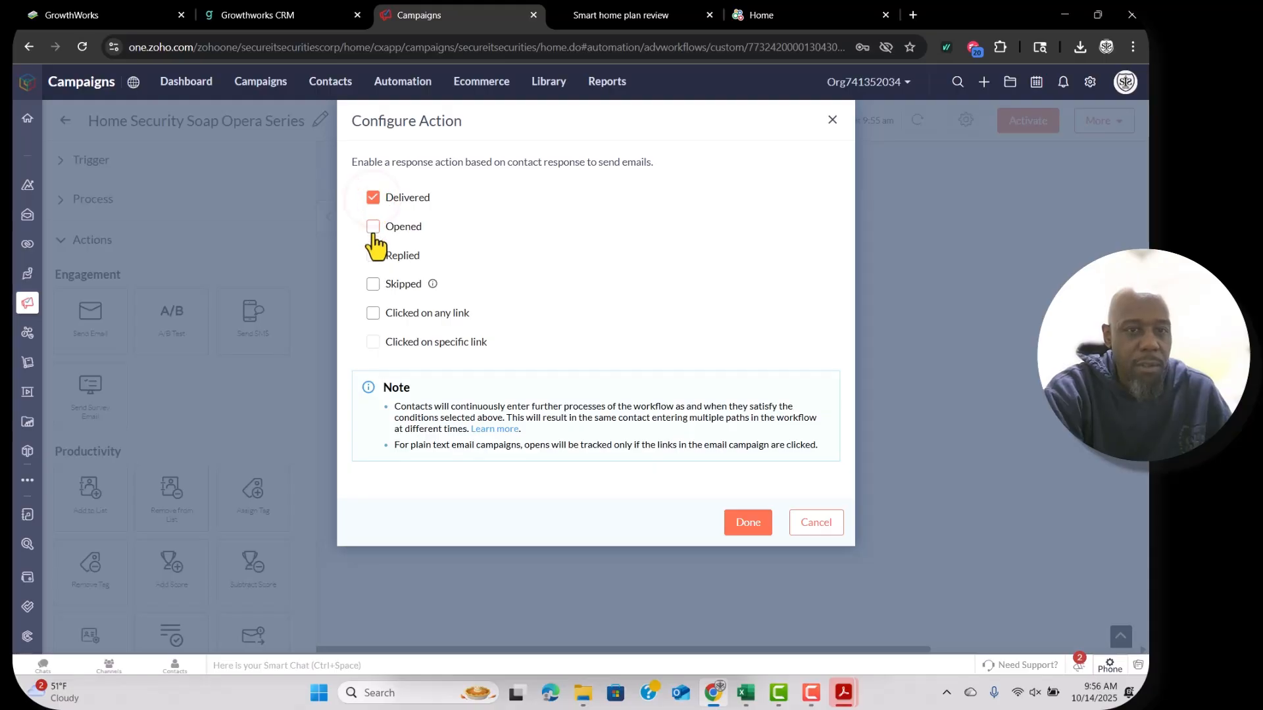
click(373, 228)
click(373, 255)
click(373, 283)
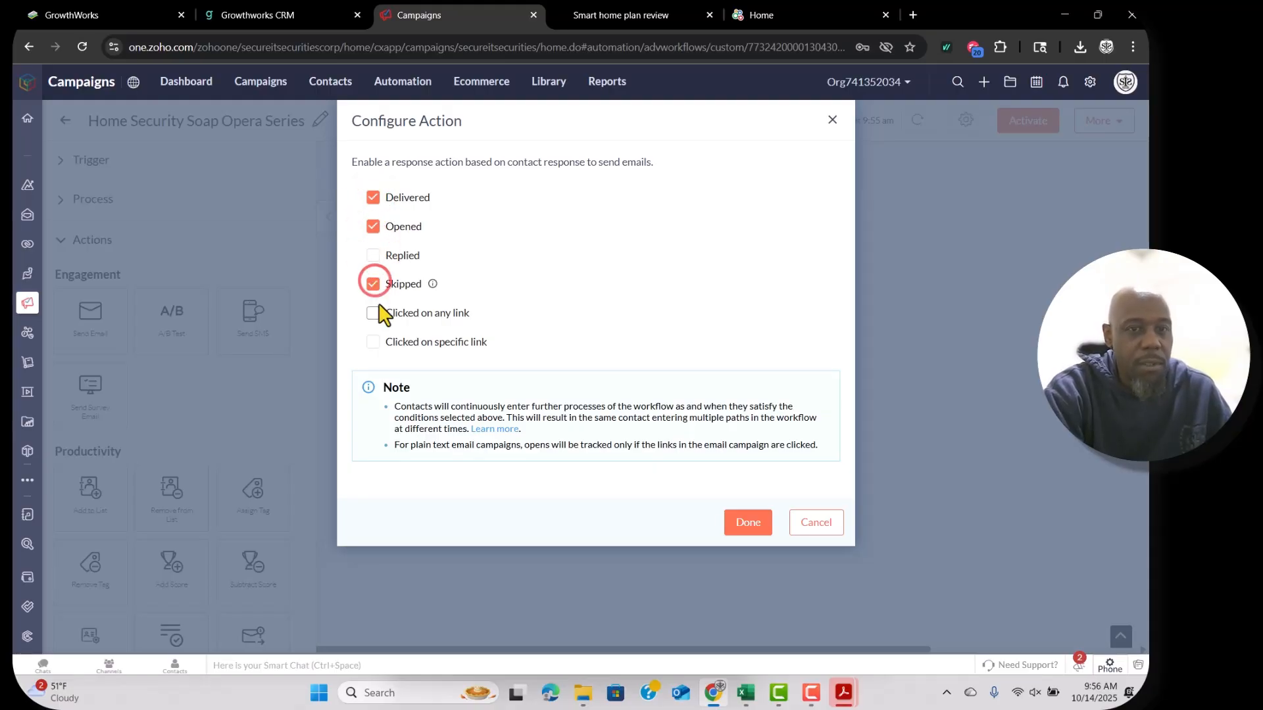
click(373, 314)
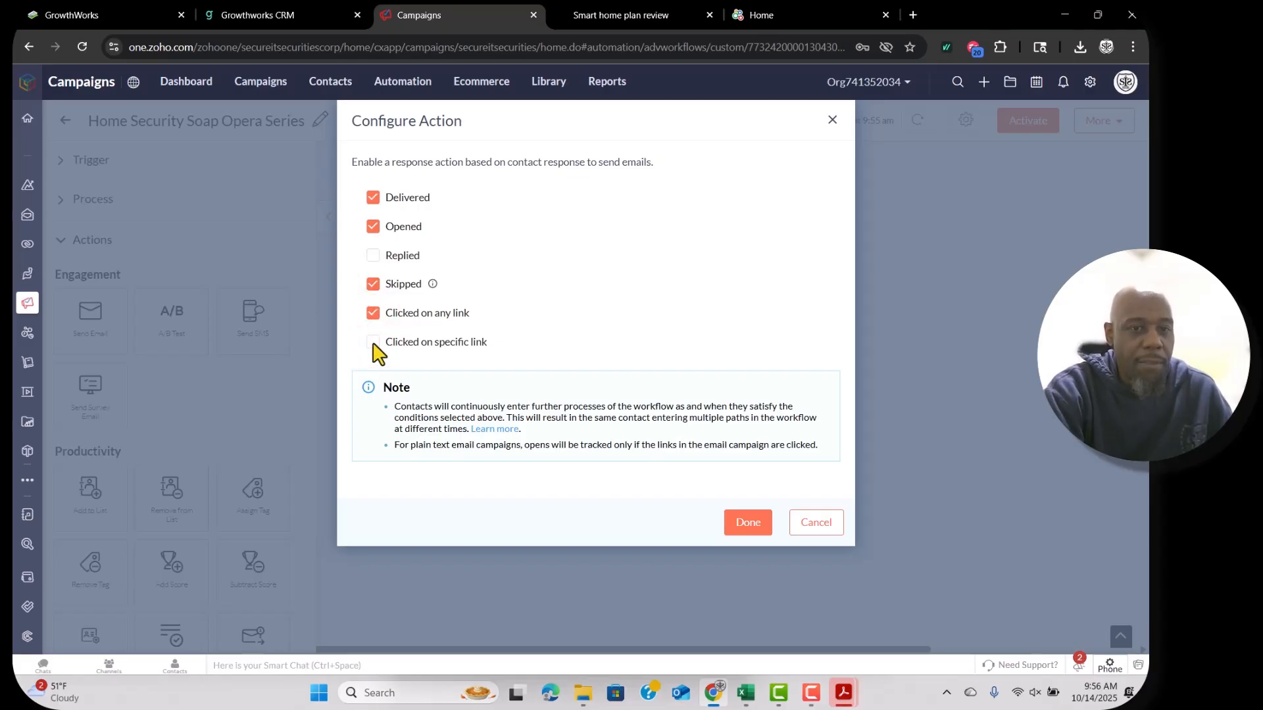
triple_click(373, 339)
click(371, 332)
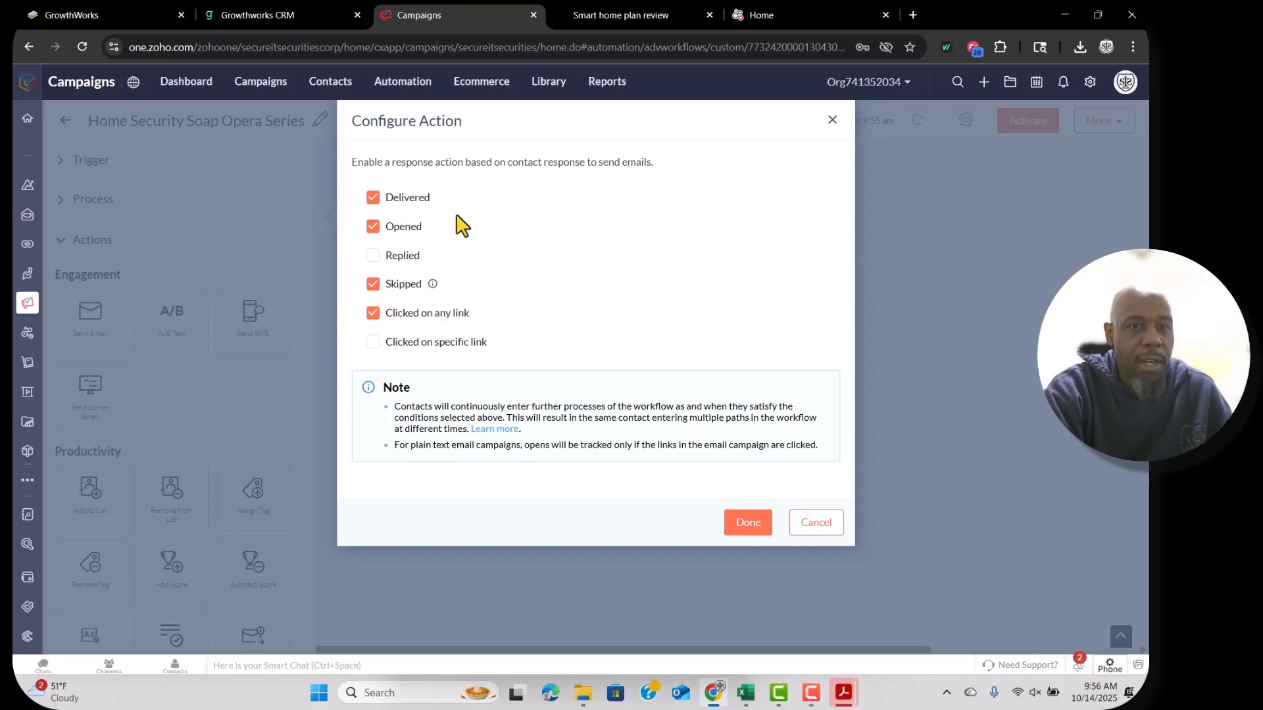
click(748, 525)
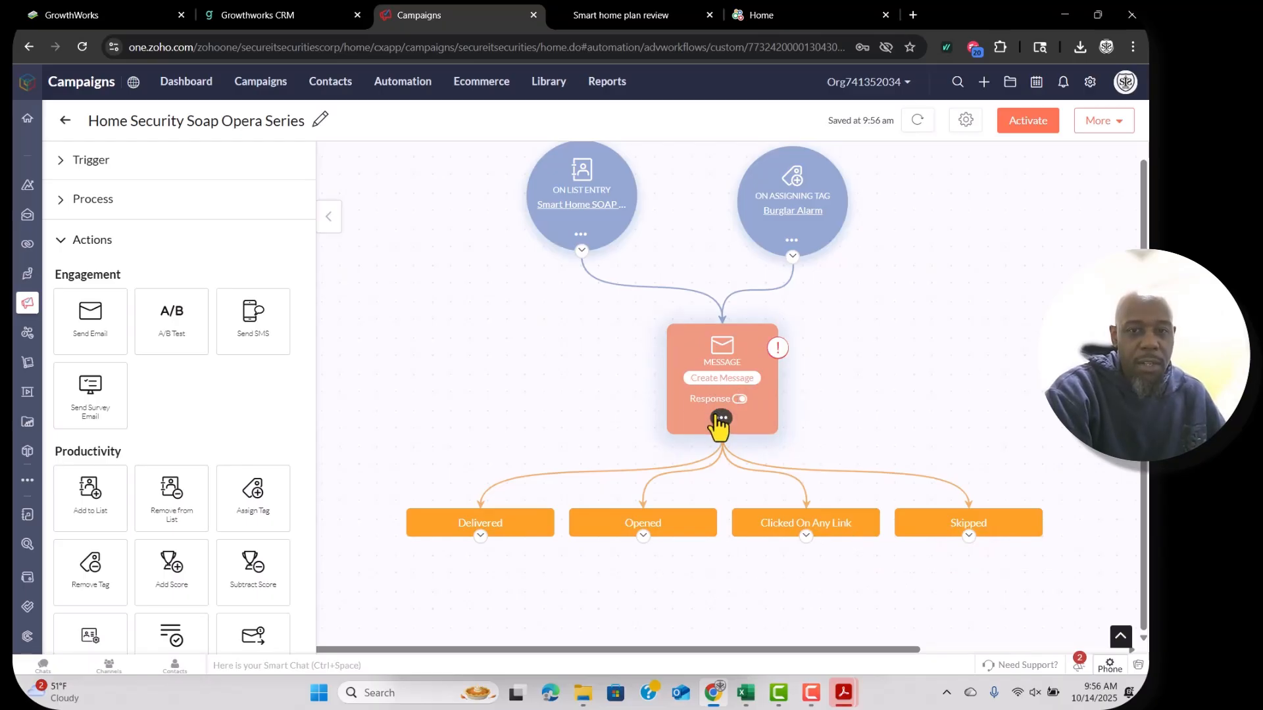
Rename the email to 'The Night Everything Felt Wrong', copied from the ChatGPT sequence.
click(706, 381)
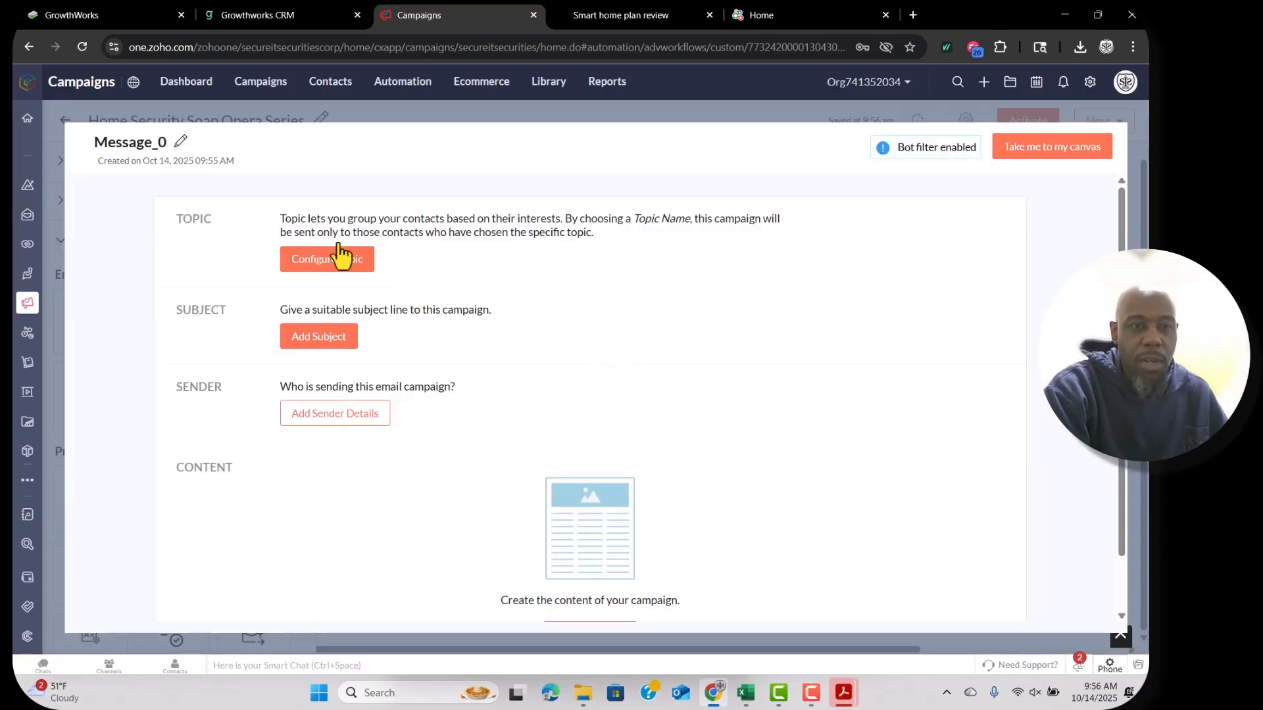
click(178, 141)
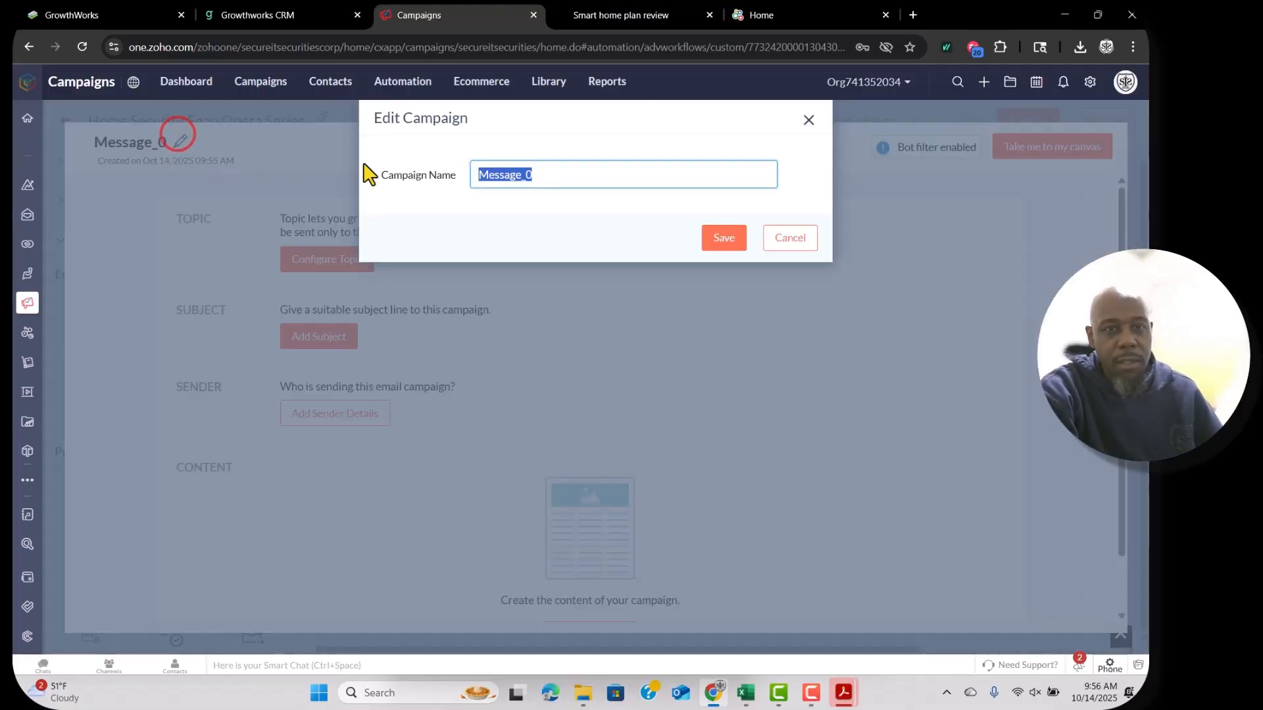
click(597, 17)
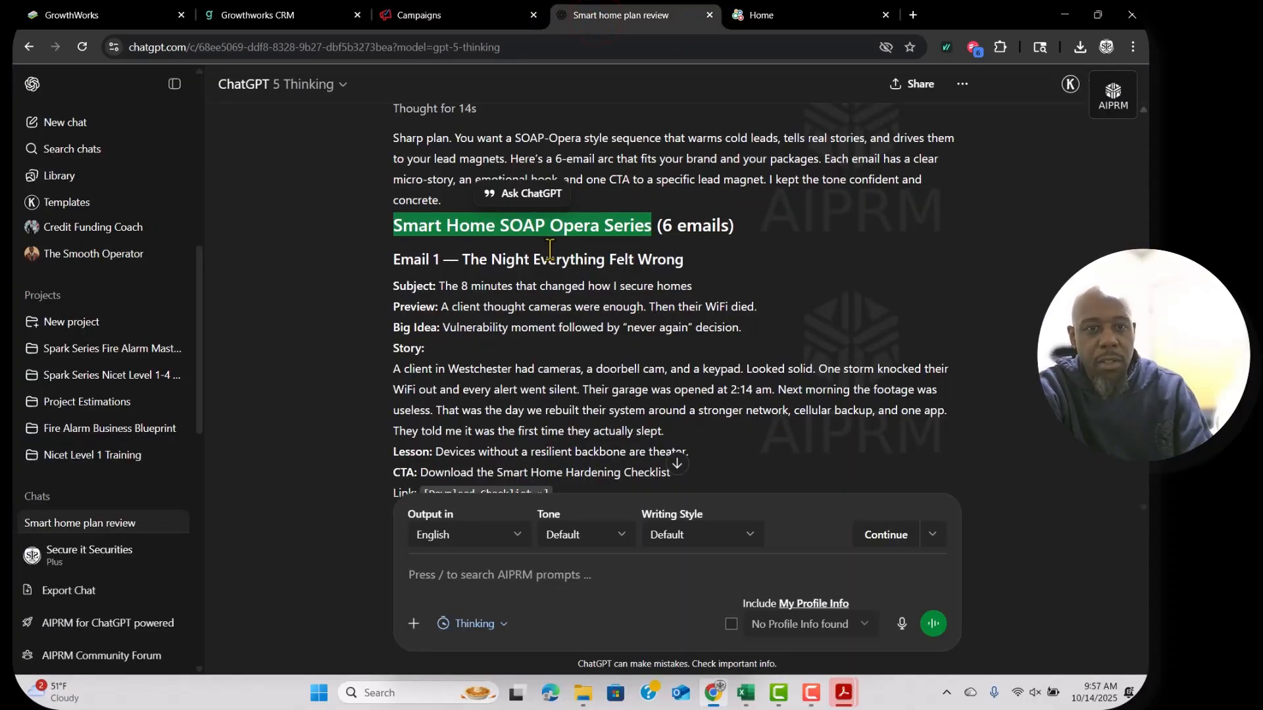
drag(684, 260, 463, 259)
key(ctrl+c)
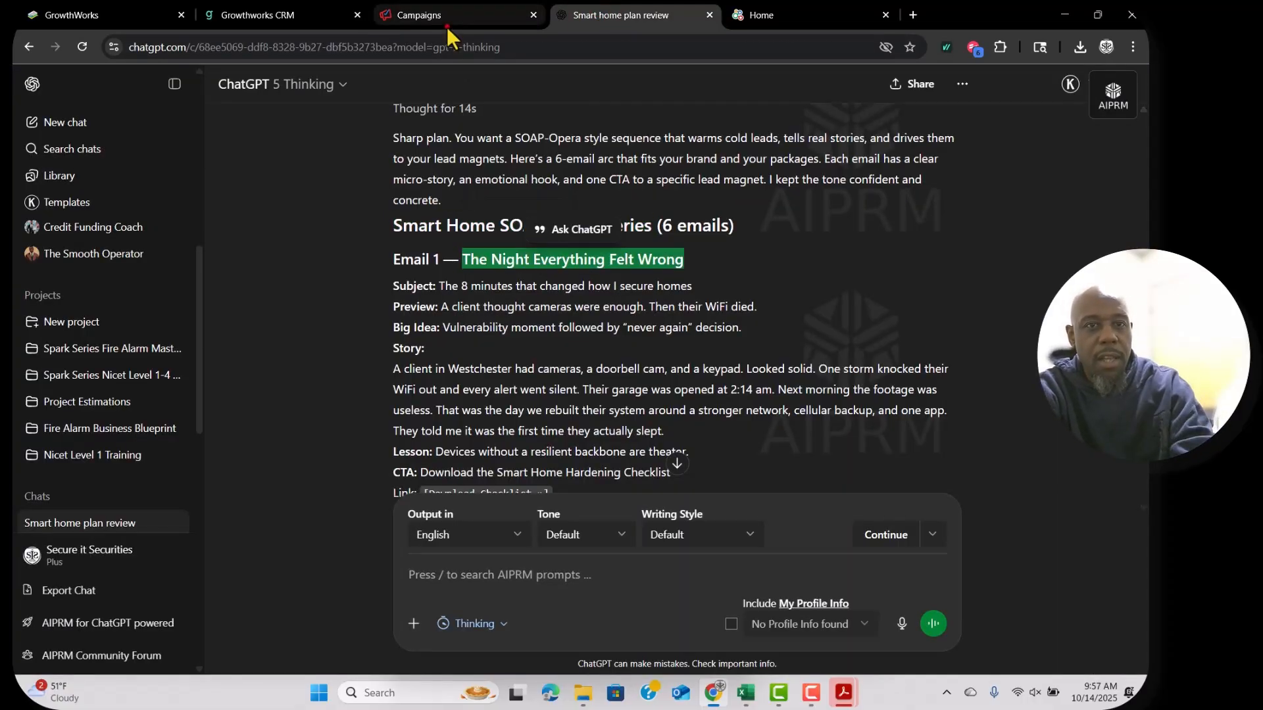
click(447, 24)
key(ctrl+v)
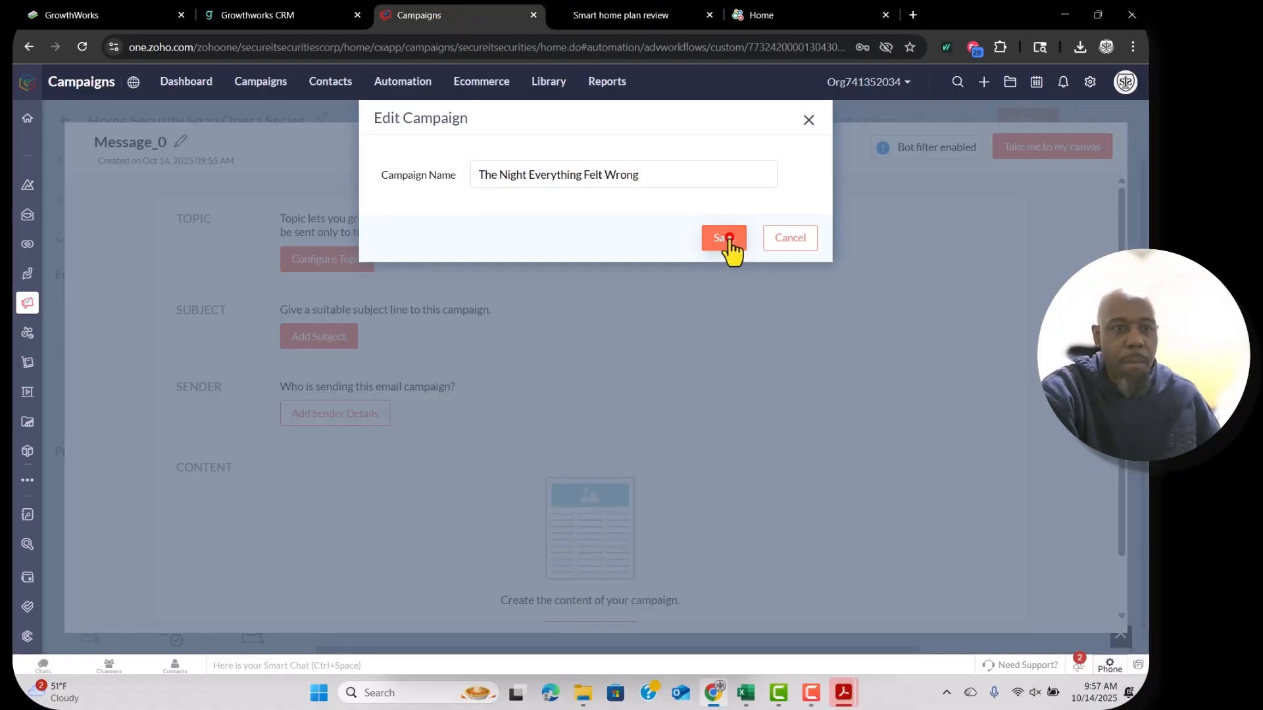
click(730, 254)
Assign the Marketing topic, map topicless contacts to it, and choose Consent as lawful basis.
click(338, 260)
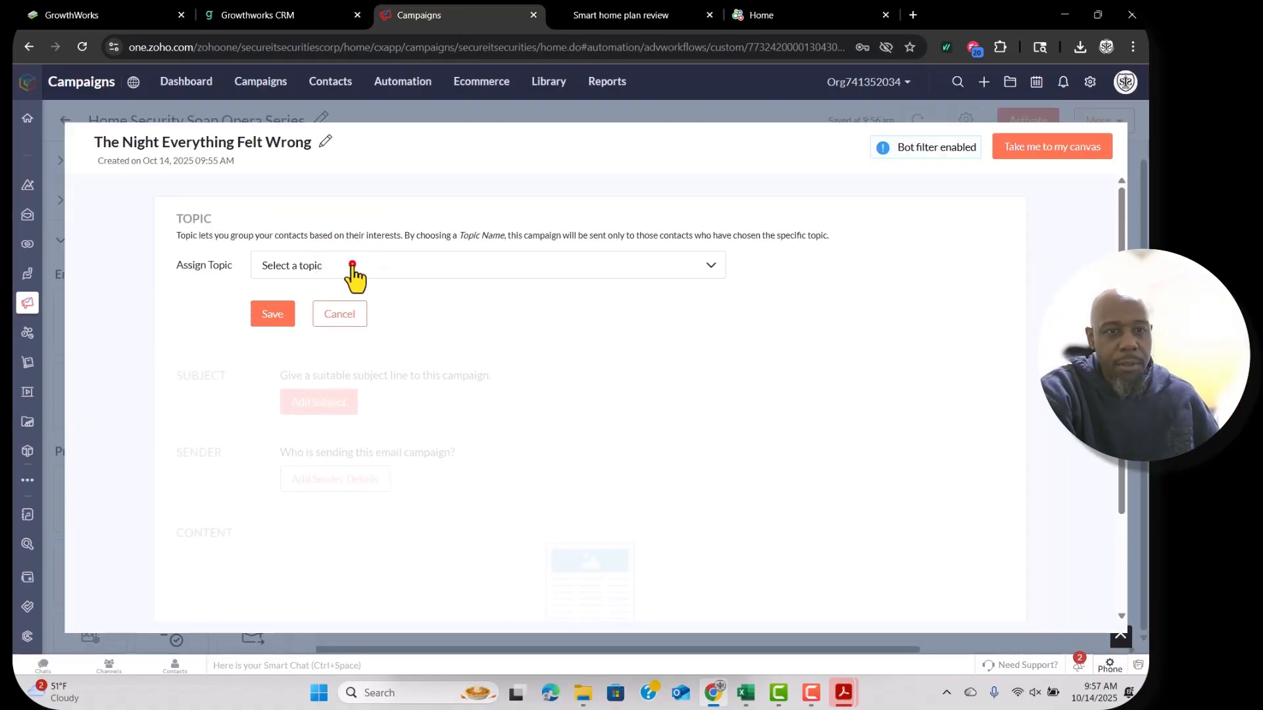
click(351, 270)
click(322, 323)
click(273, 314)
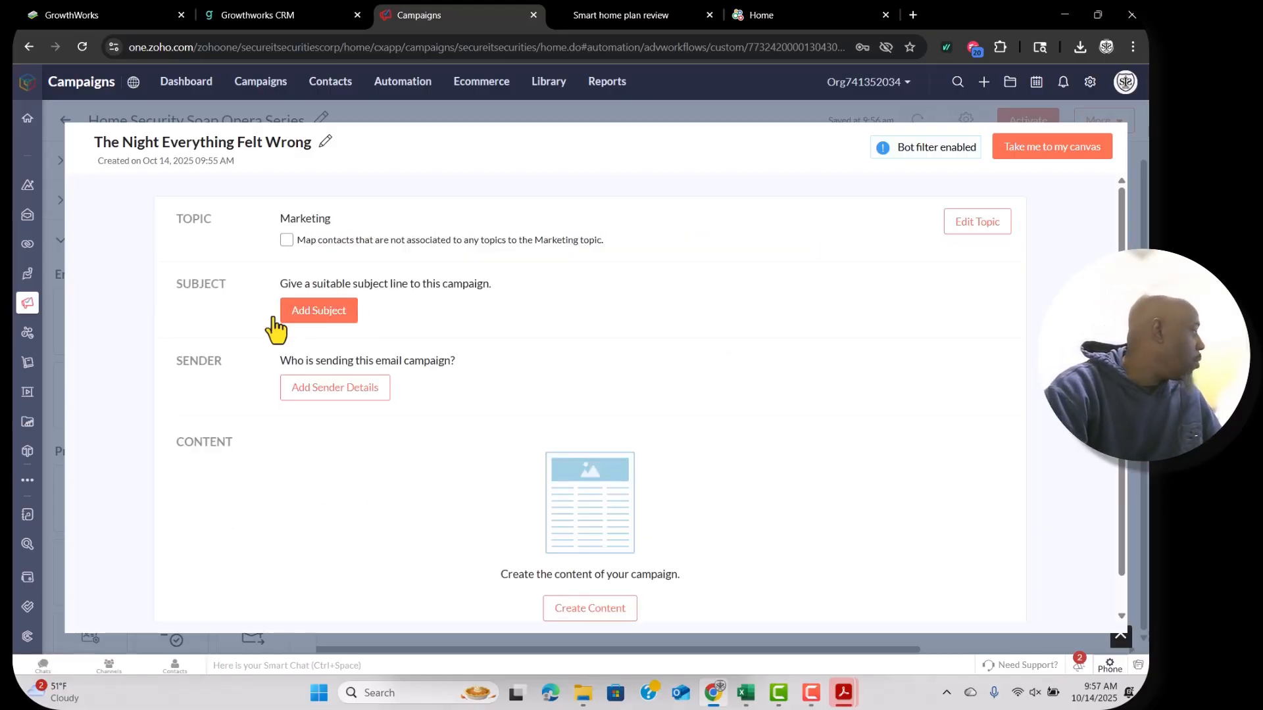
click(286, 239)
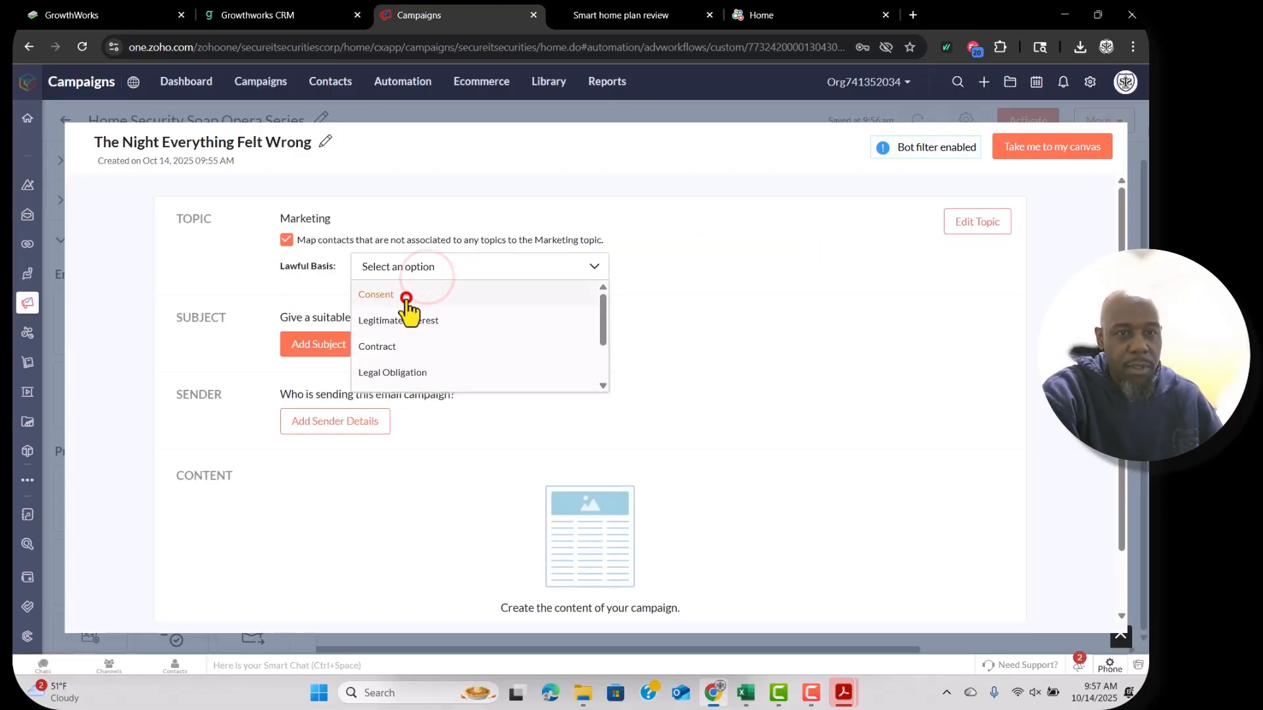
click(406, 291)
scroll(406, 342, down, 1)
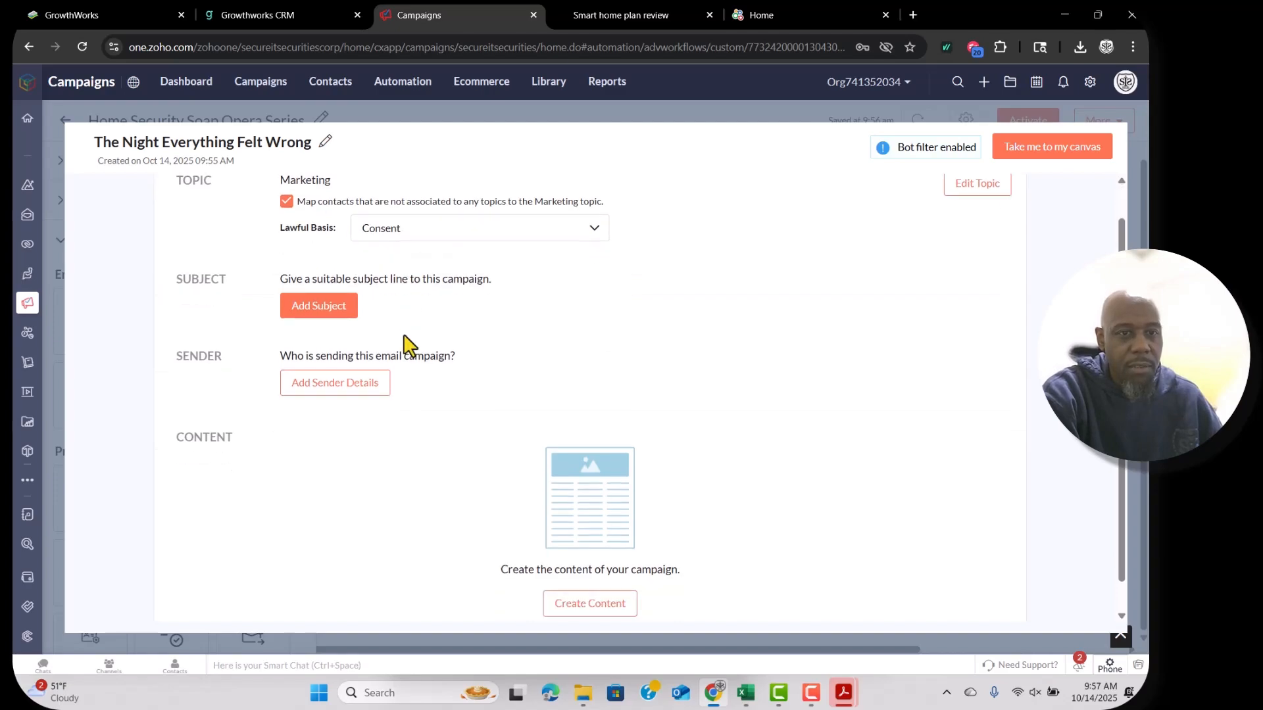
Add the Email 1 subject line with a first-name (FNAME) personalization tag.
click(336, 309)
click(291, 15)
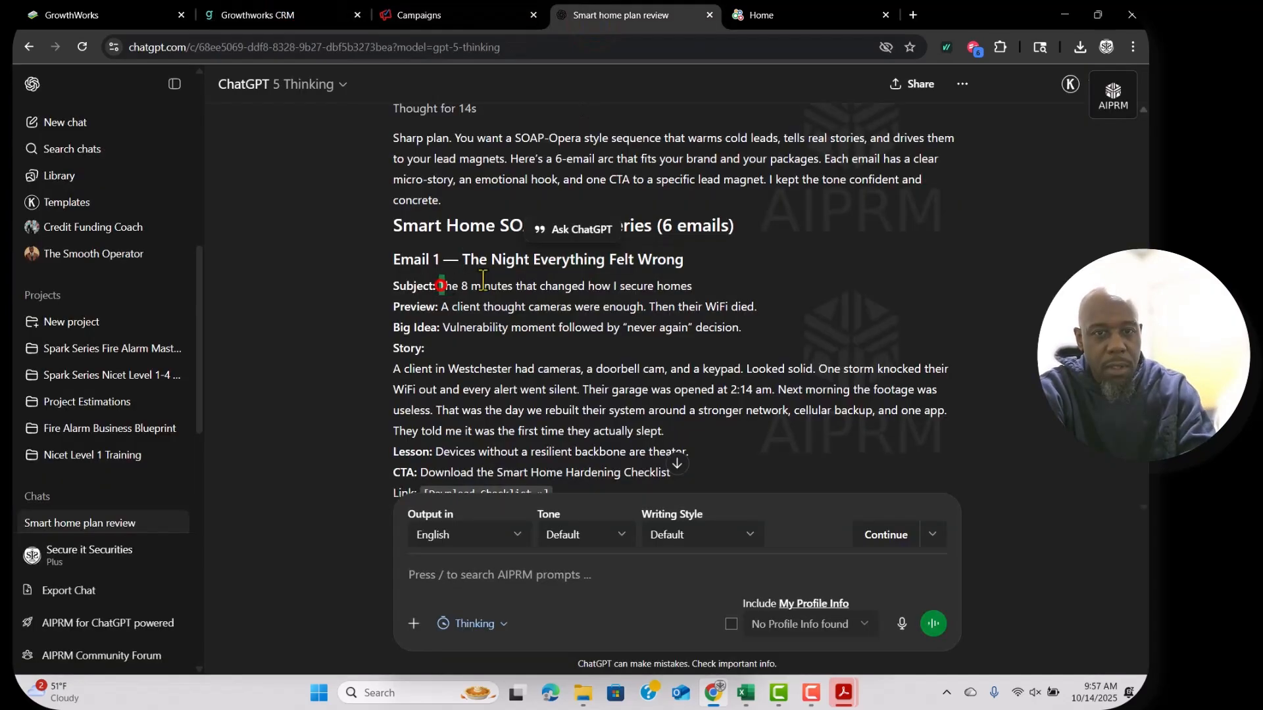
drag(439, 286, 627, 283)
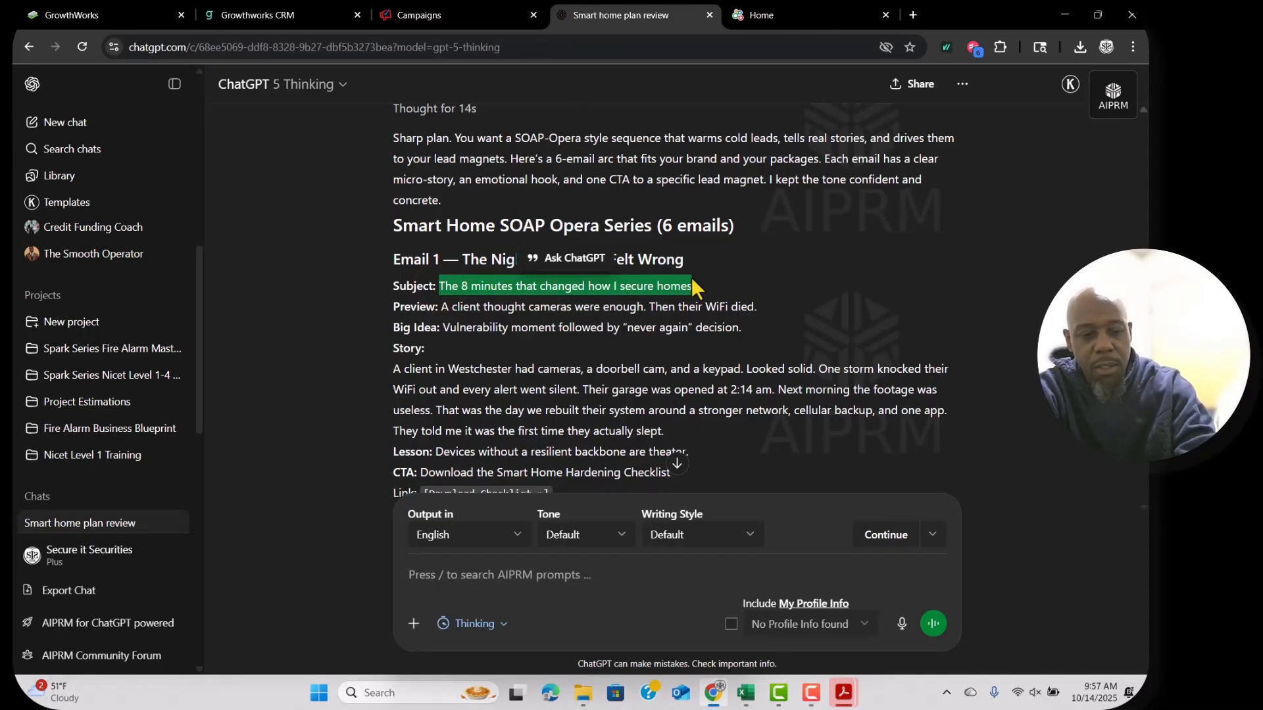
click(419, 15)
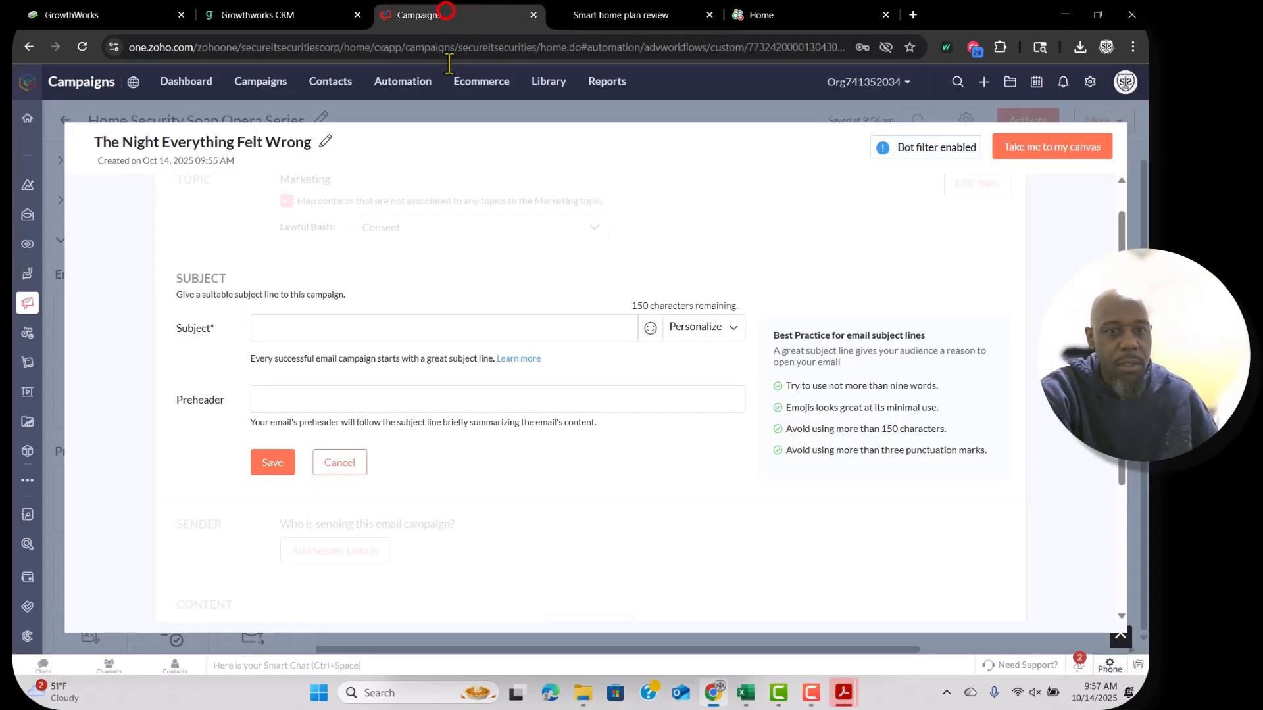
click(604, 332)
text(The 8 minutes that changed how I secure homes)
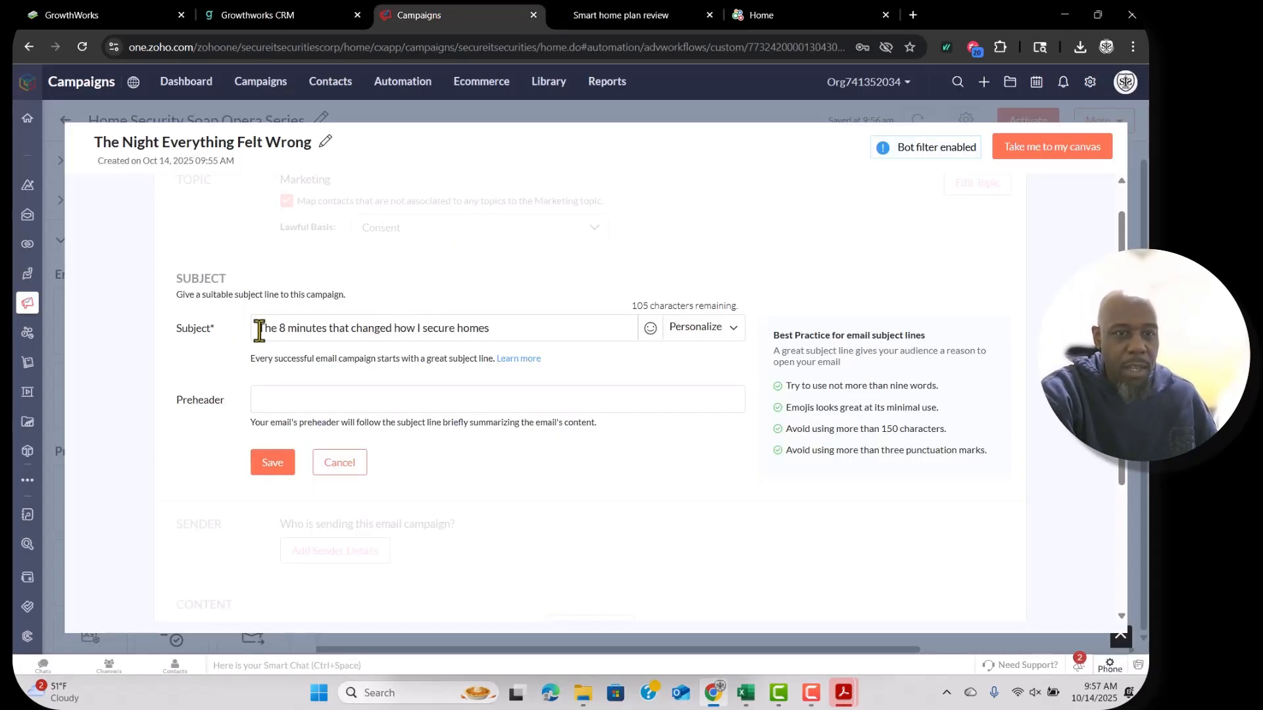
click(704, 328)
click(309, 406)
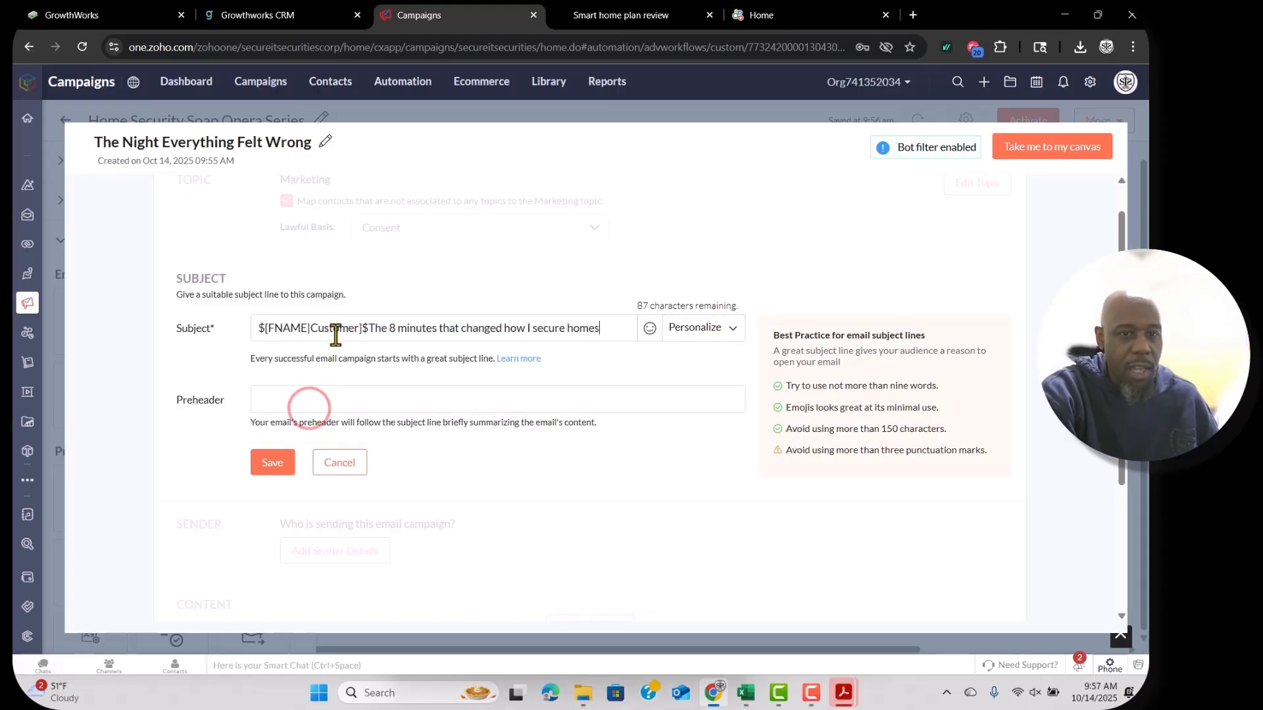
click(367, 328)
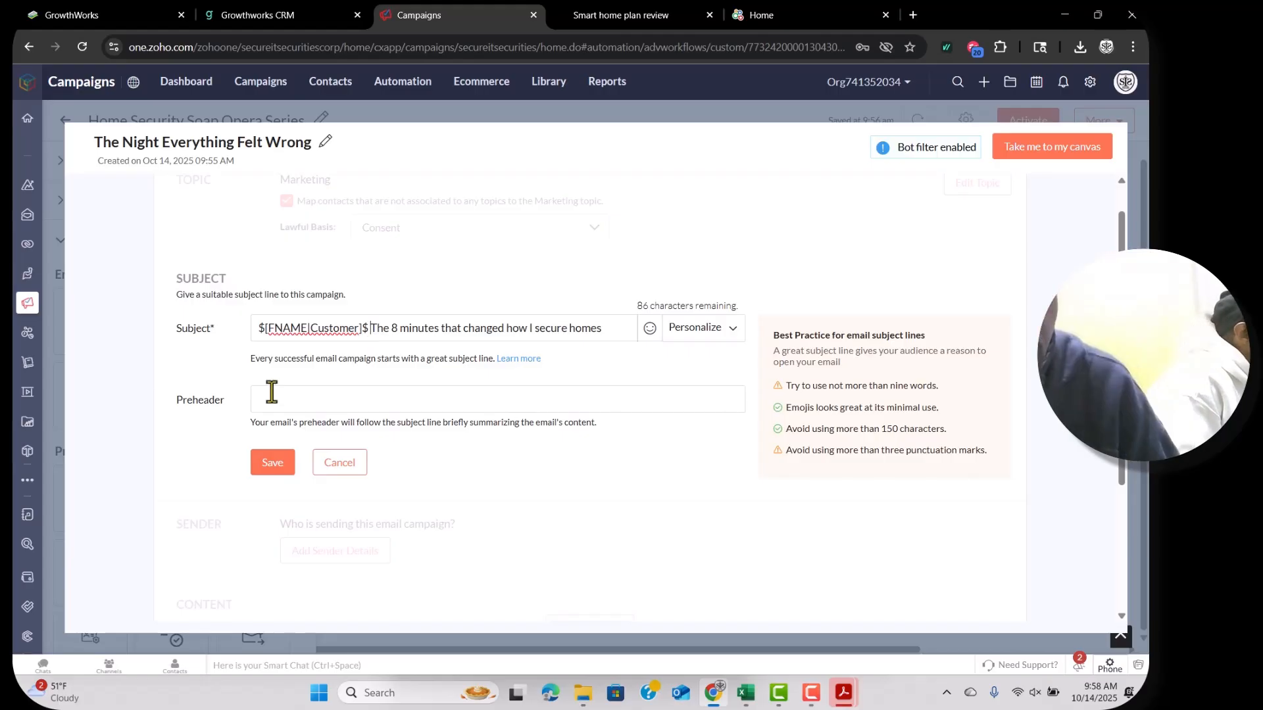
Paste the ChatGPT Preview line as the email's preheader.
key(ctrl+Tab)
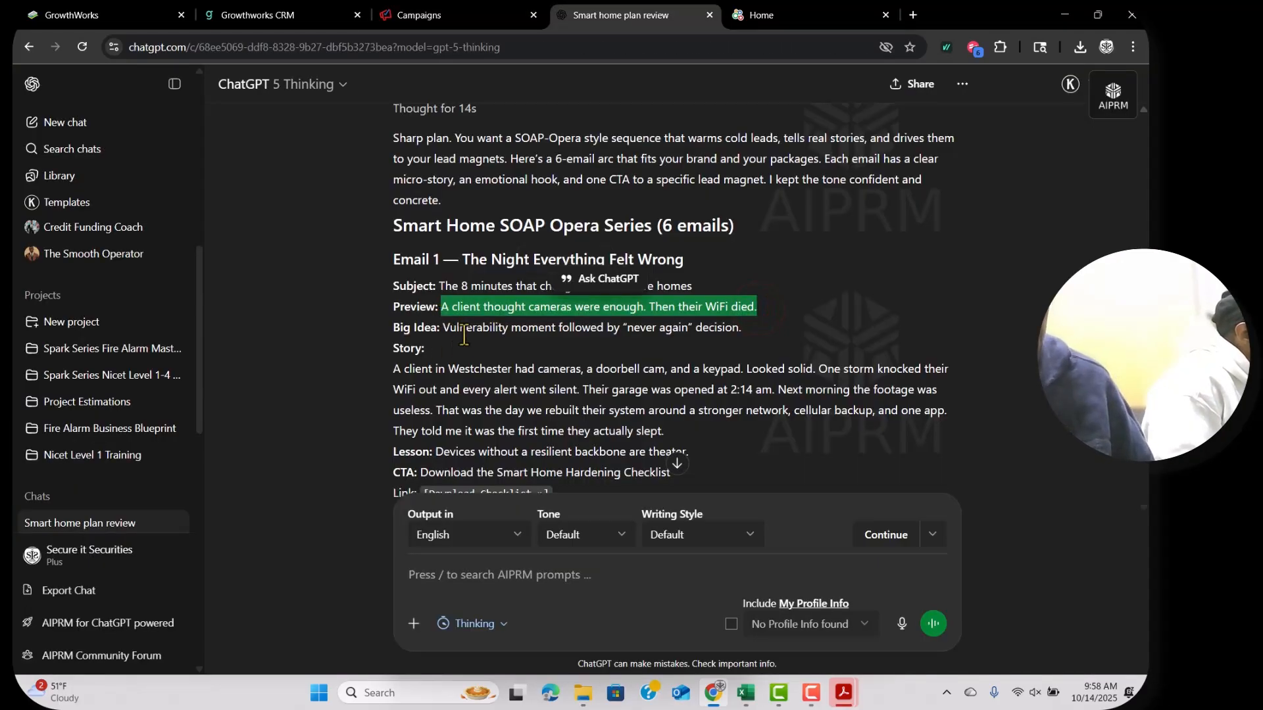
drag(419, 15, 177, 263)
mouse_move(382, 345)
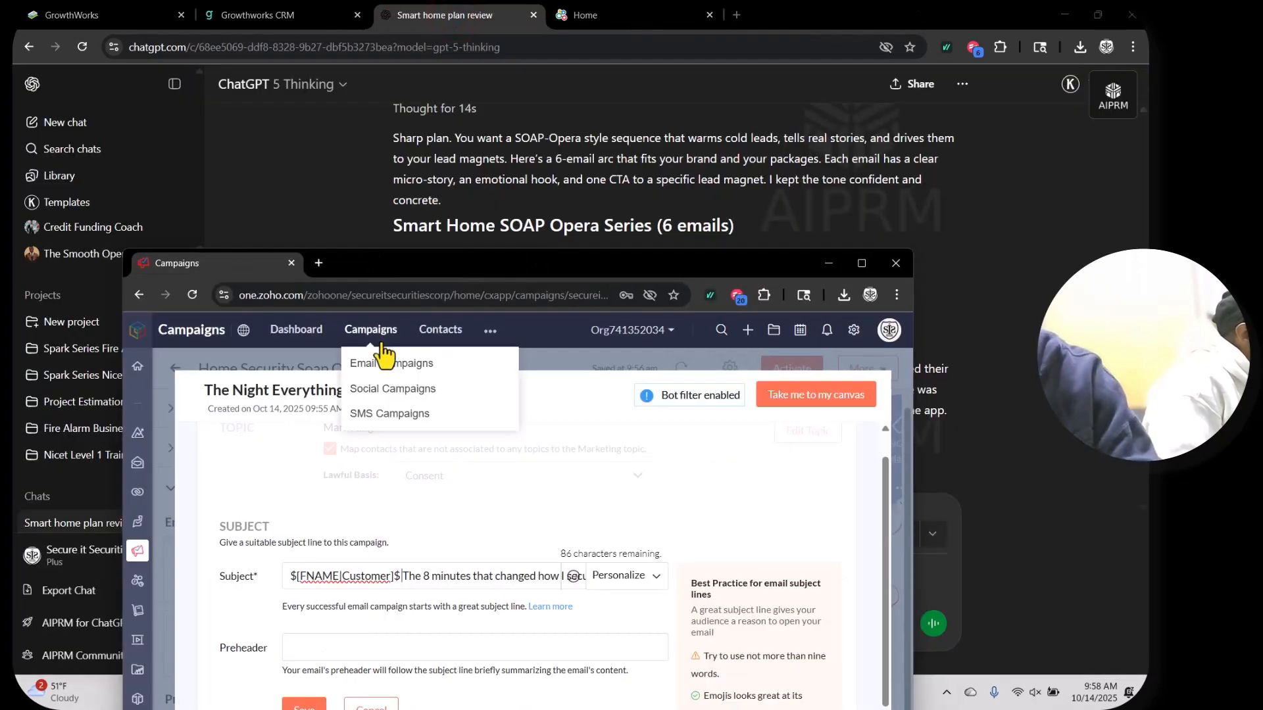
drag(414, 256, 500, 20)
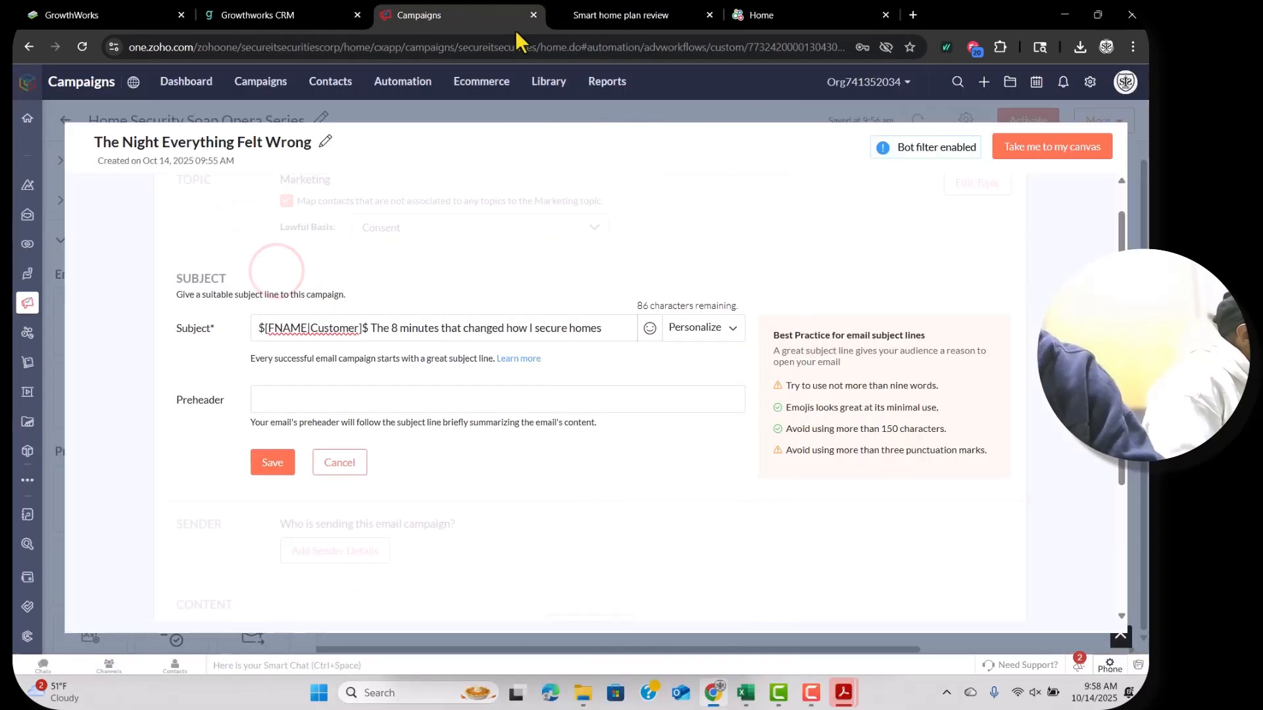
click(304, 408)
text(A client thought cameras were enough. Then their WiFi died.)
click(272, 462)
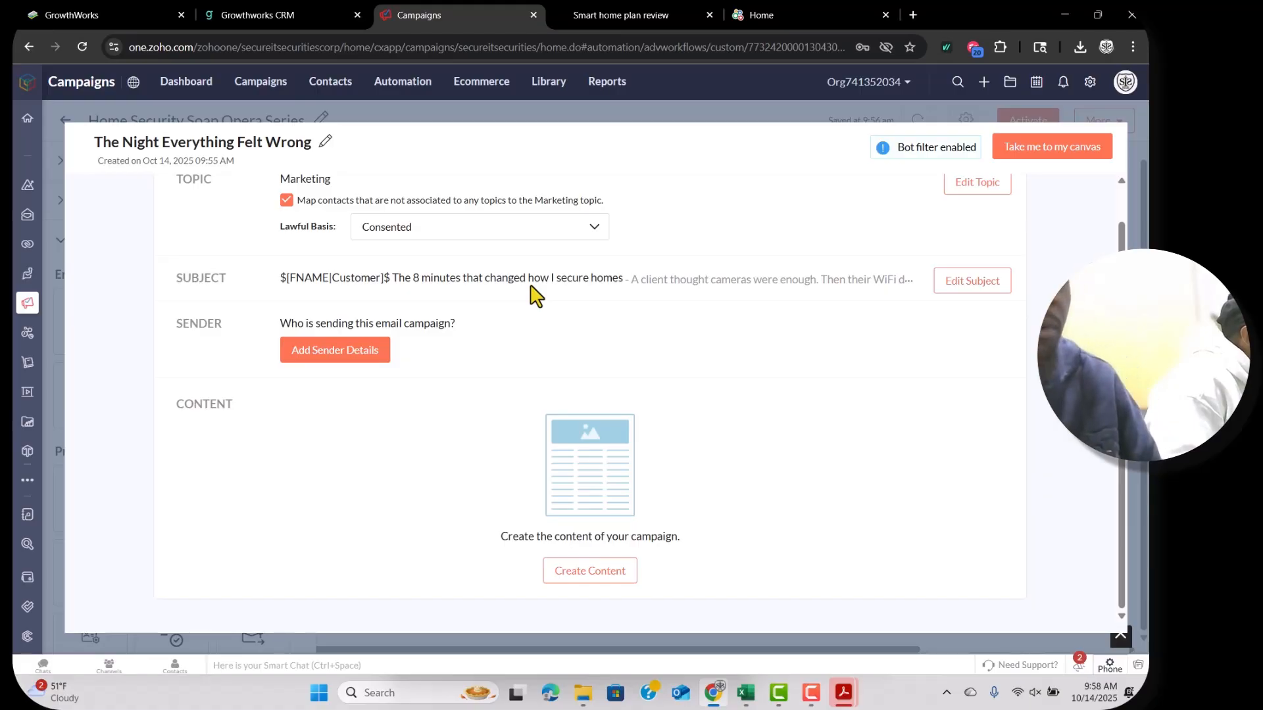
Set the sender name to Secure it Securities, sending from the company info address.
click(352, 347)
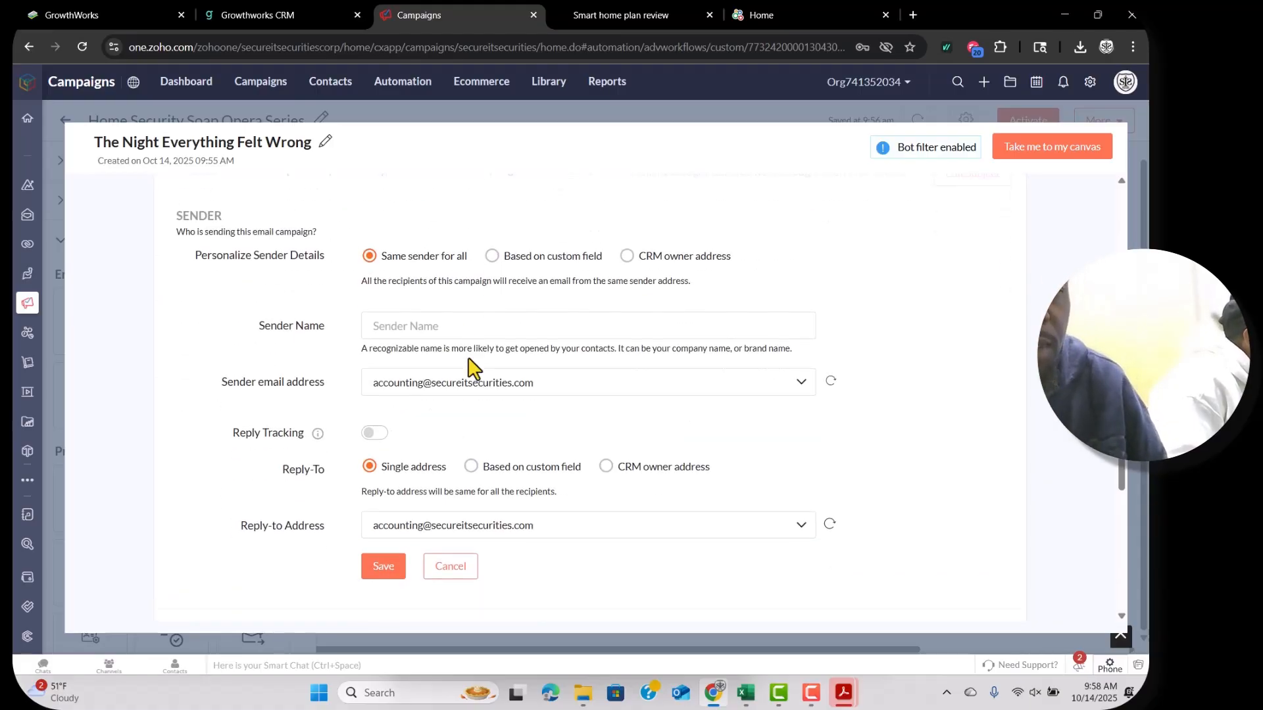
click(435, 261)
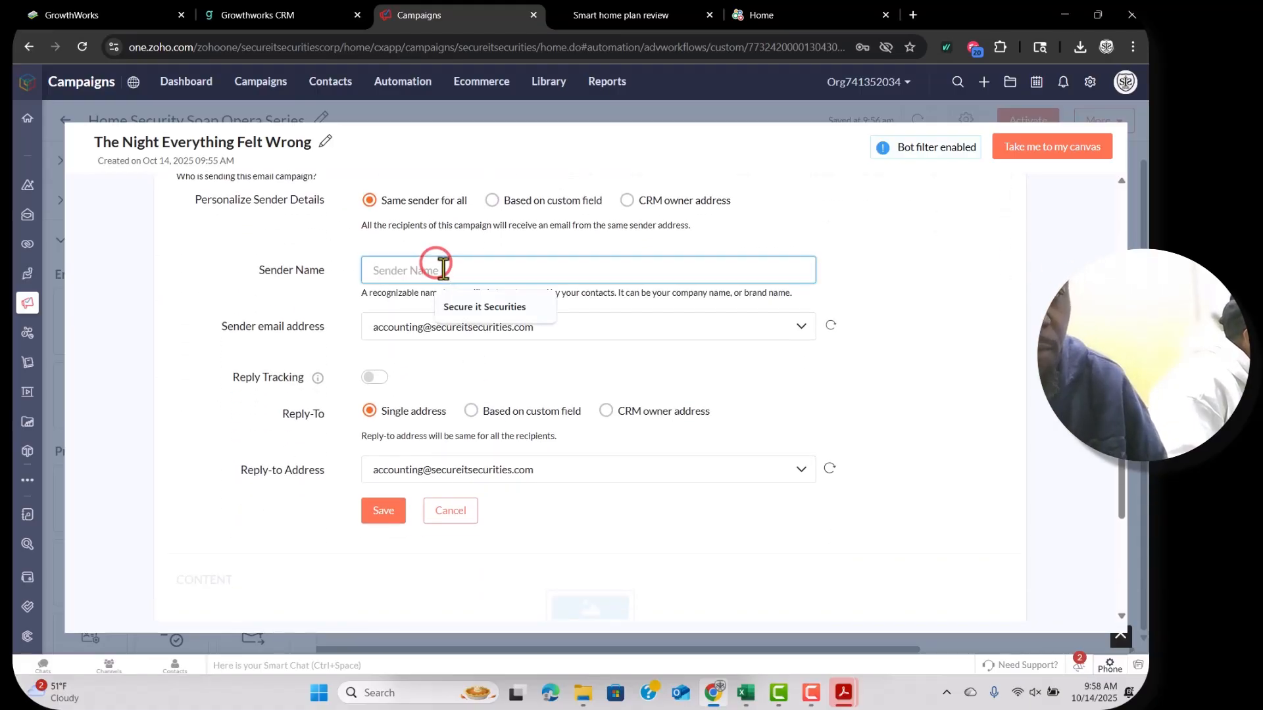
click(480, 312)
click(541, 327)
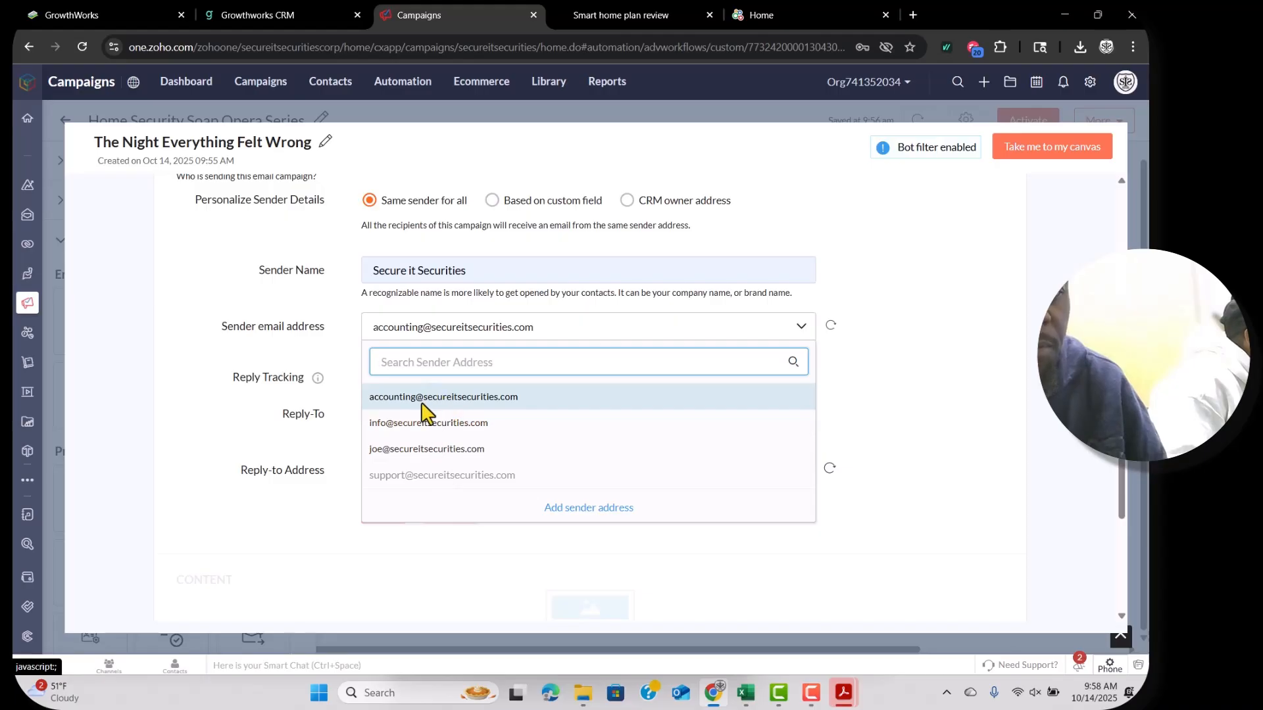
click(398, 424)
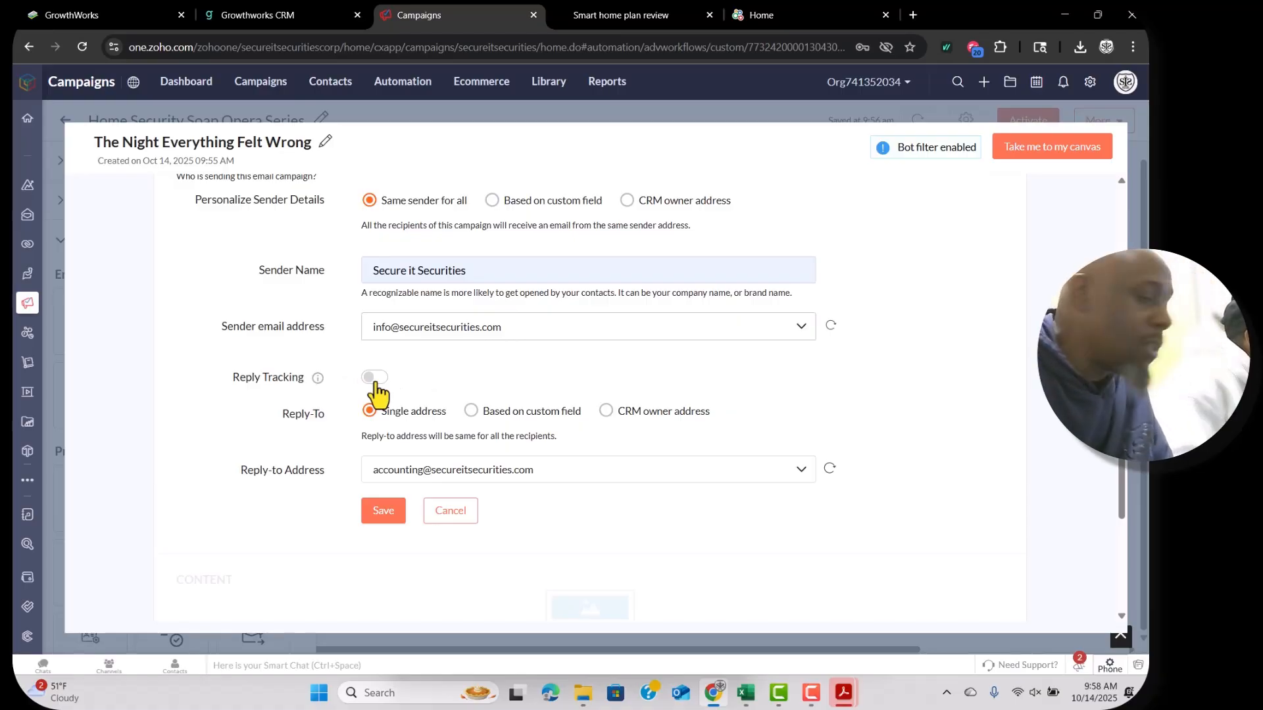
Turn on reply tracking, auto-forward replies to the accounting address, and save the sender.
click(374, 378)
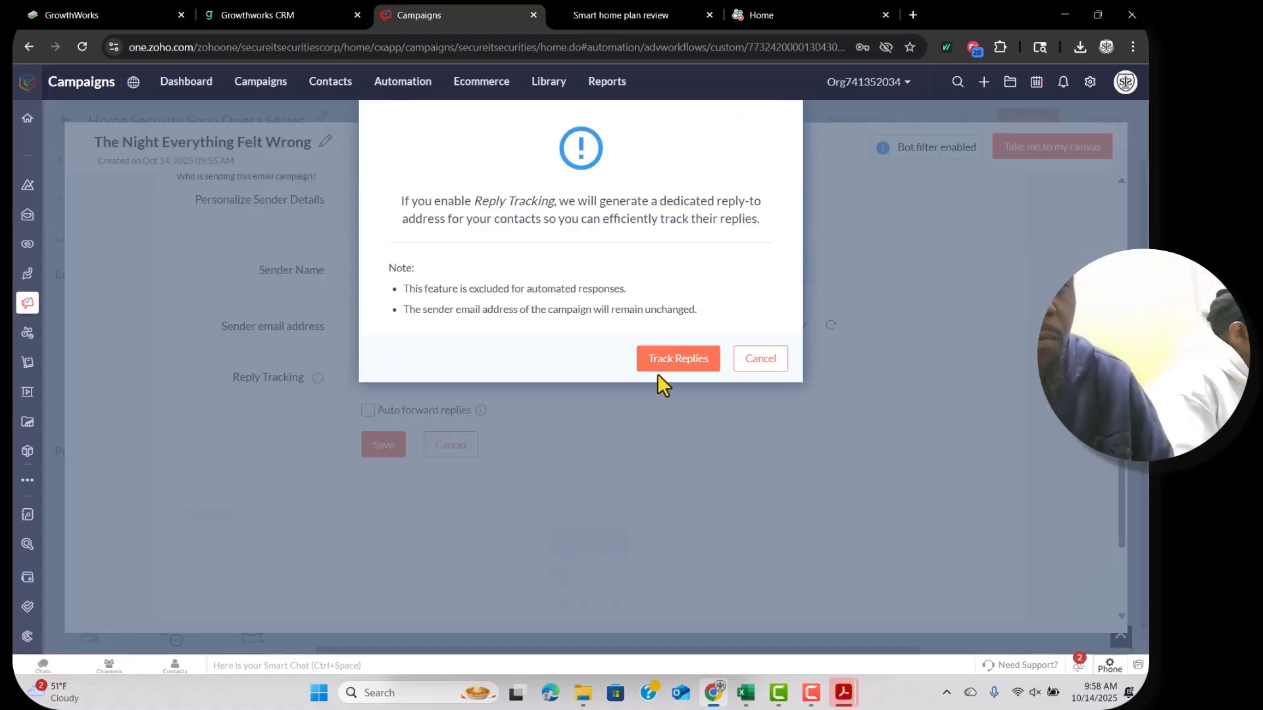
click(684, 358)
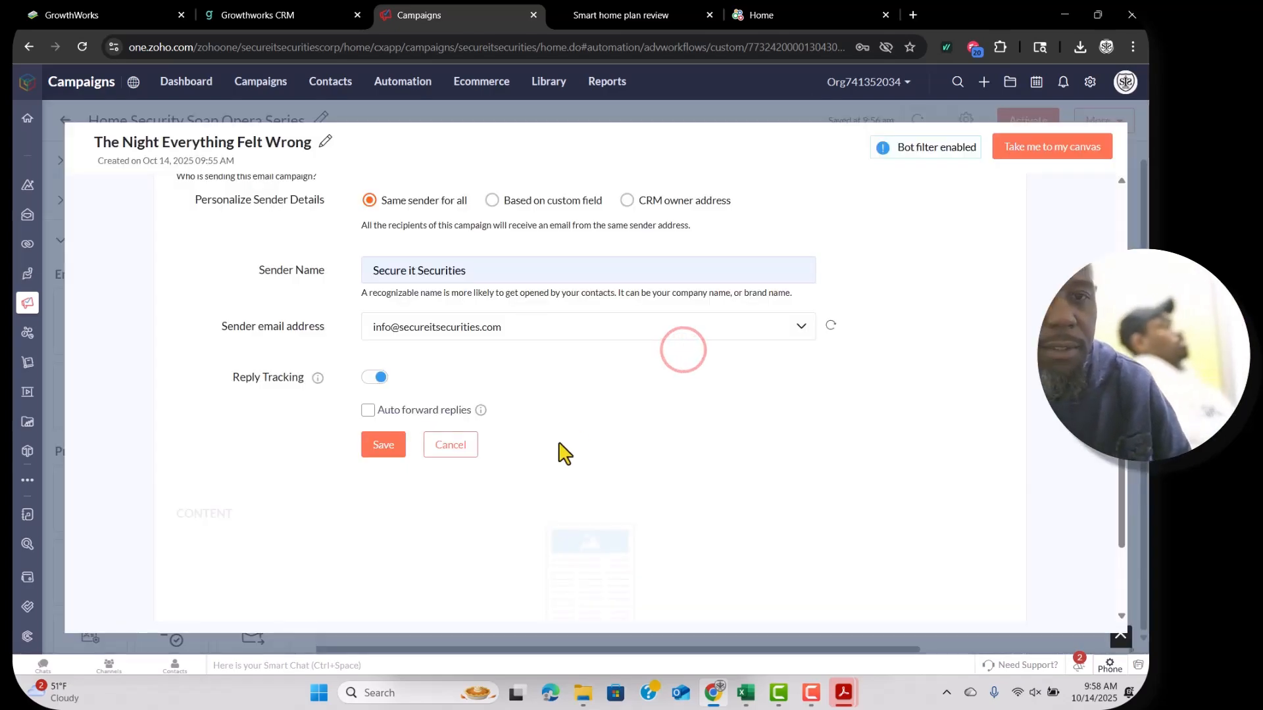
click(368, 410)
scroll(559, 421, down, 1)
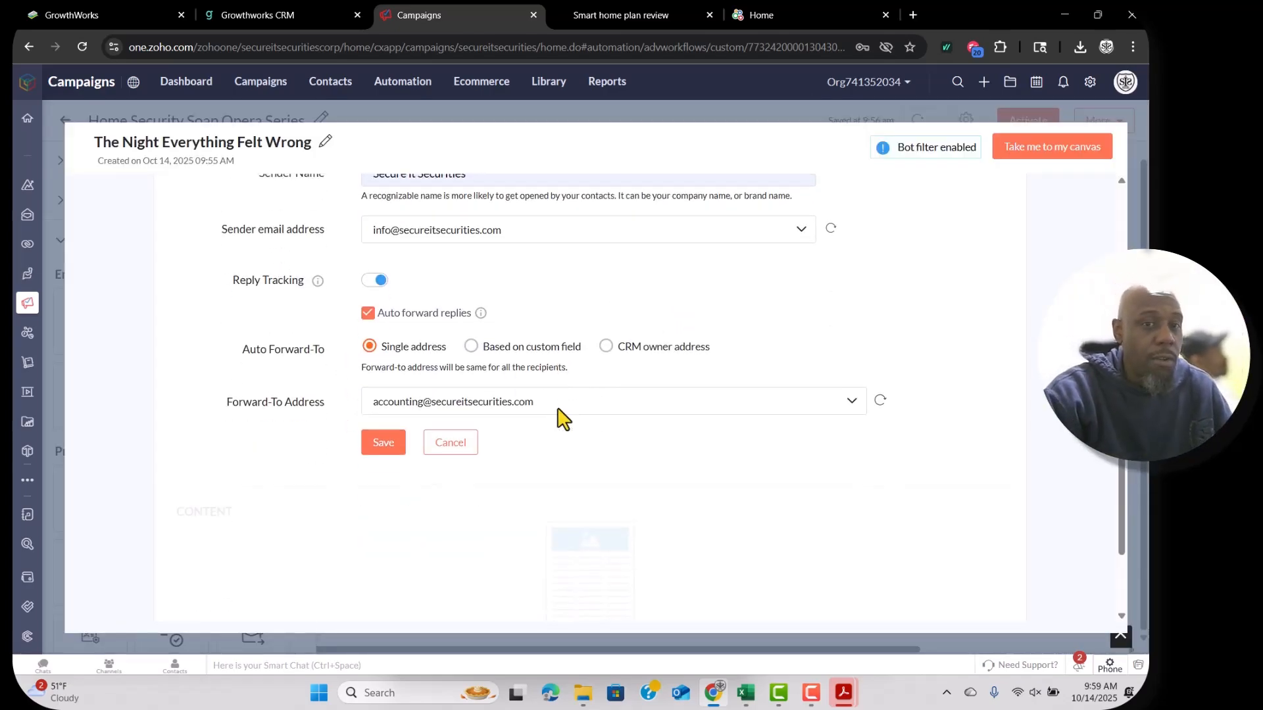
click(527, 391)
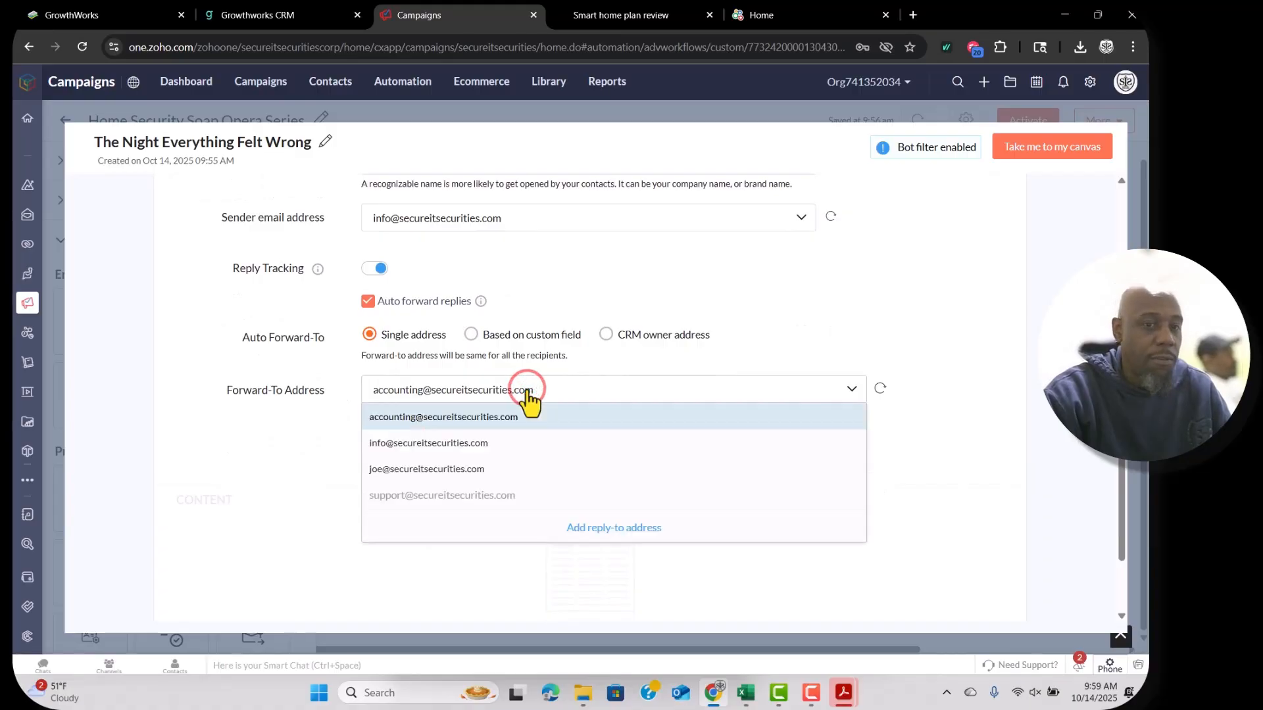
click(521, 421)
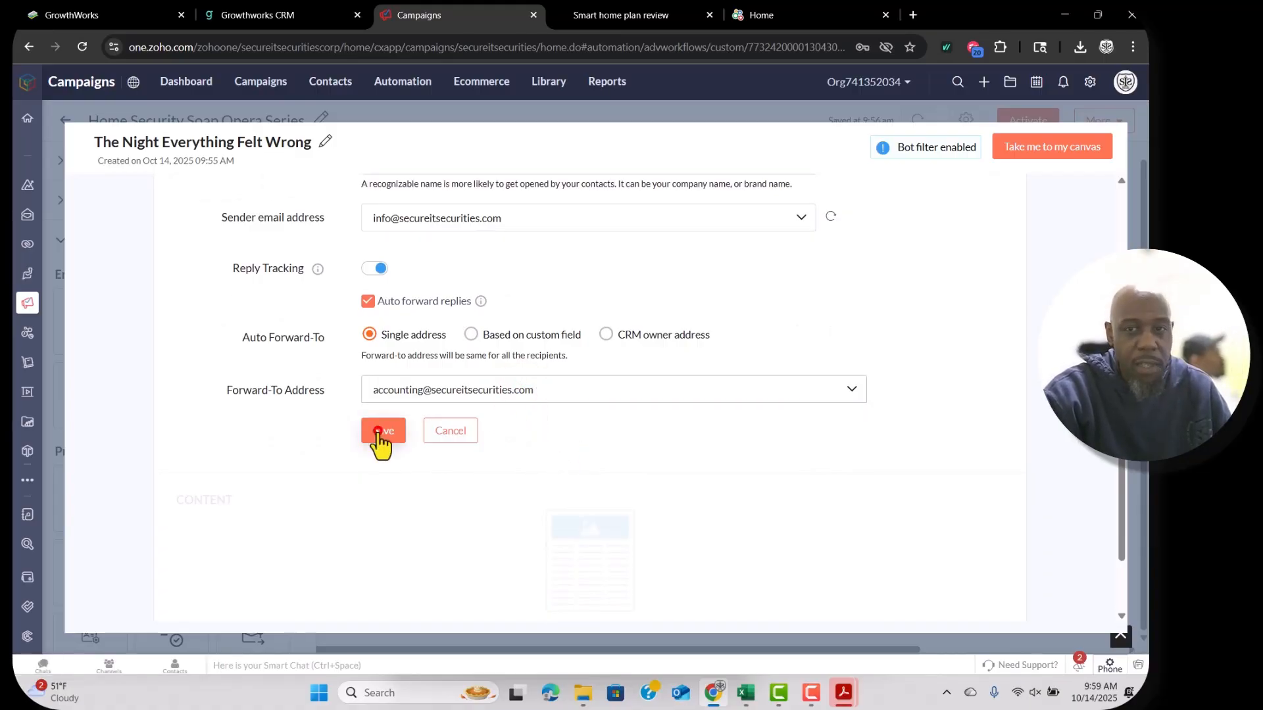
click(376, 438)
scroll(626, 435, up, 1)
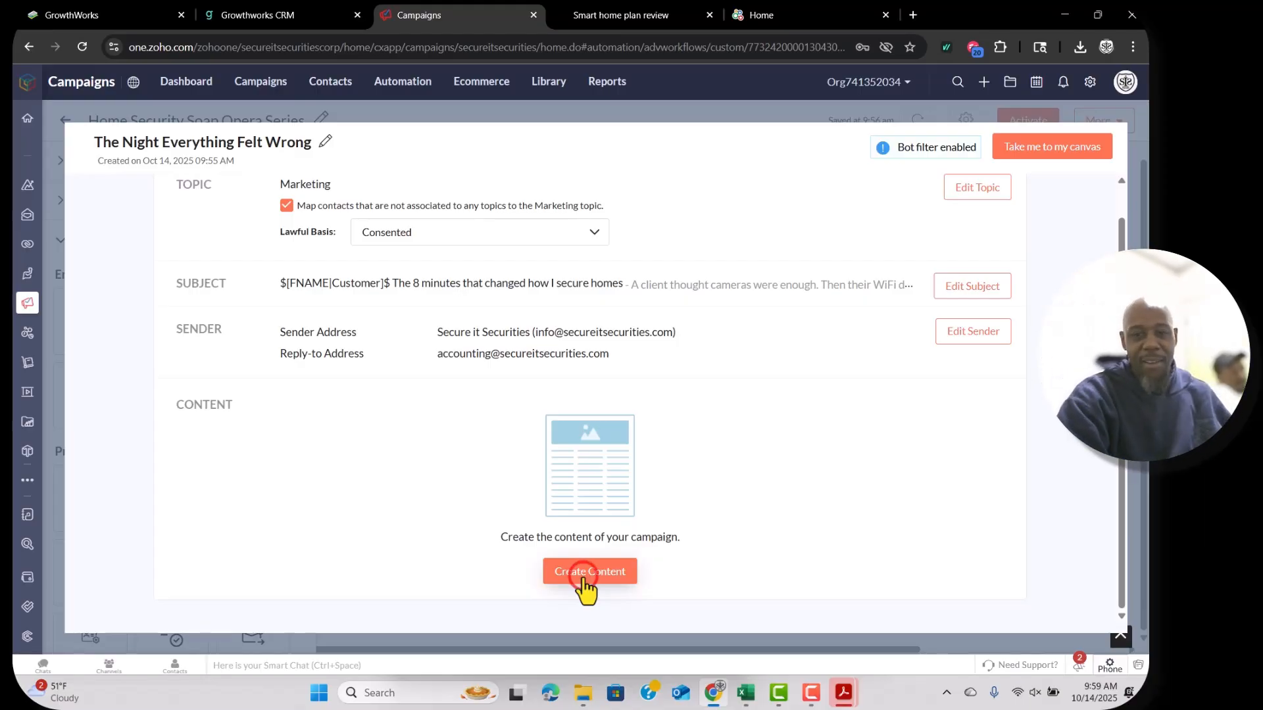
Start creating the email content and look through the saved templates.
click(584, 572)
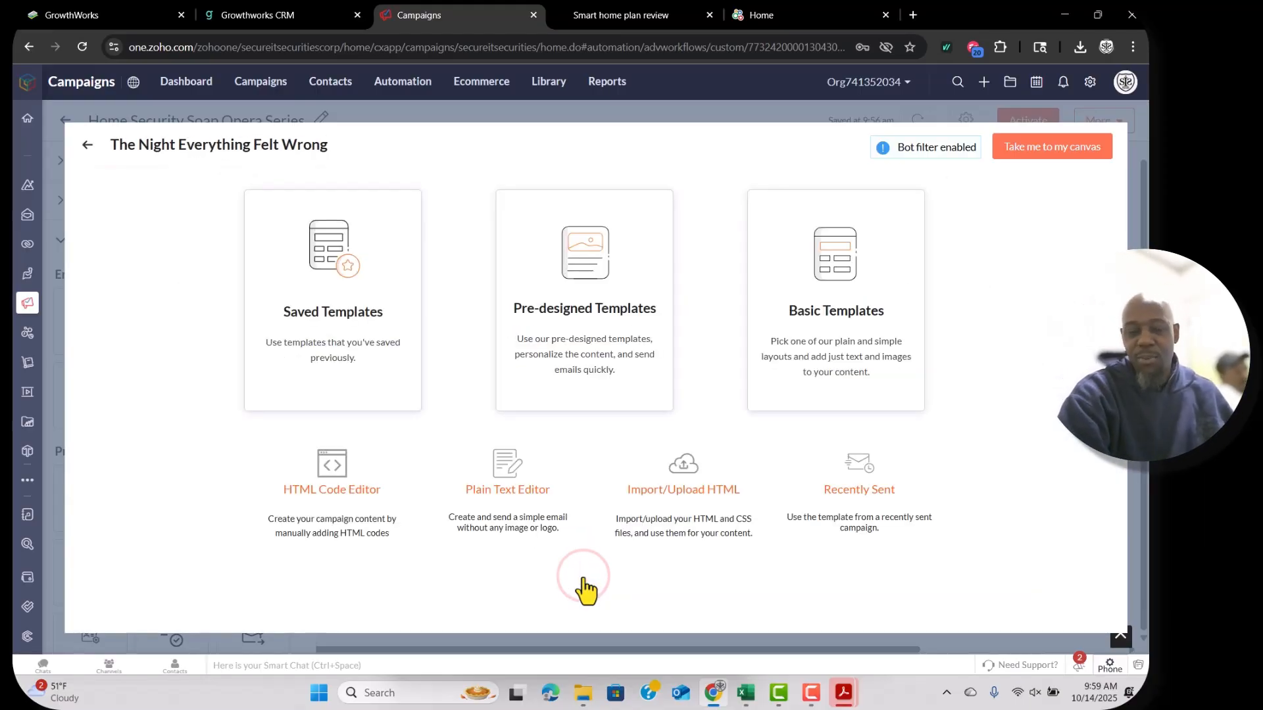
click(326, 345)
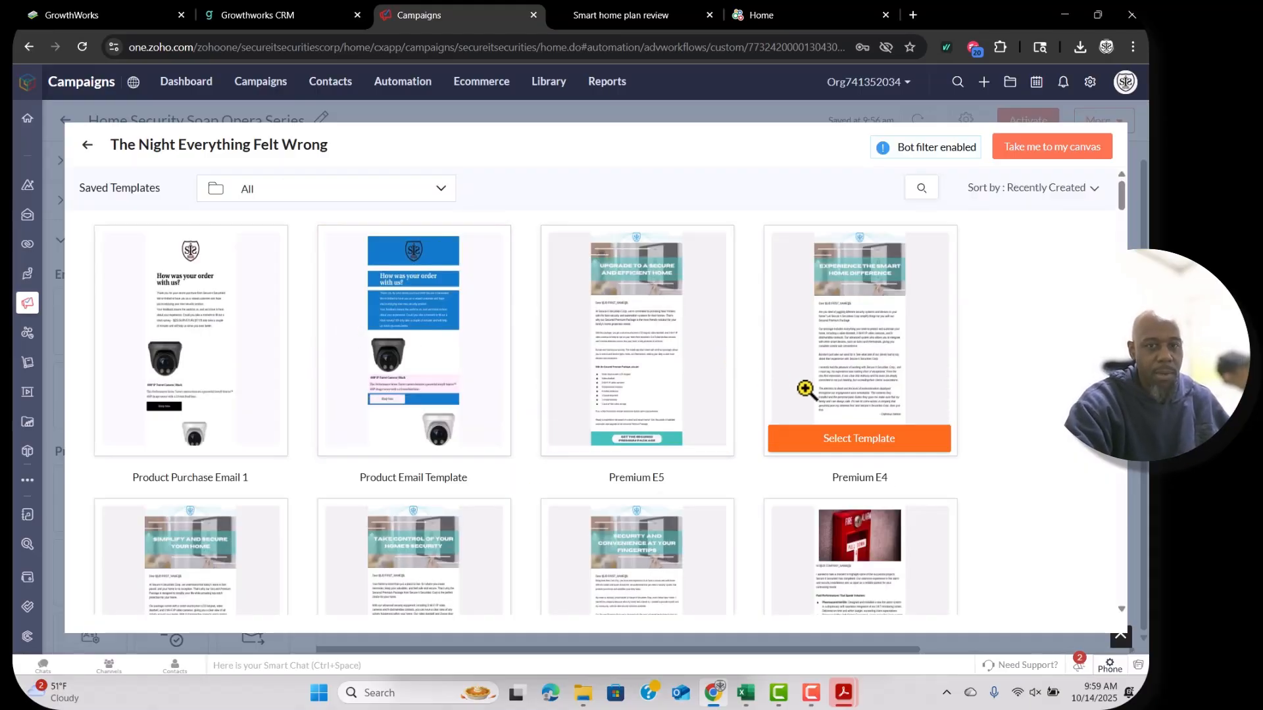
scroll(697, 523, down, 4)
scroll(697, 523, down, 15)
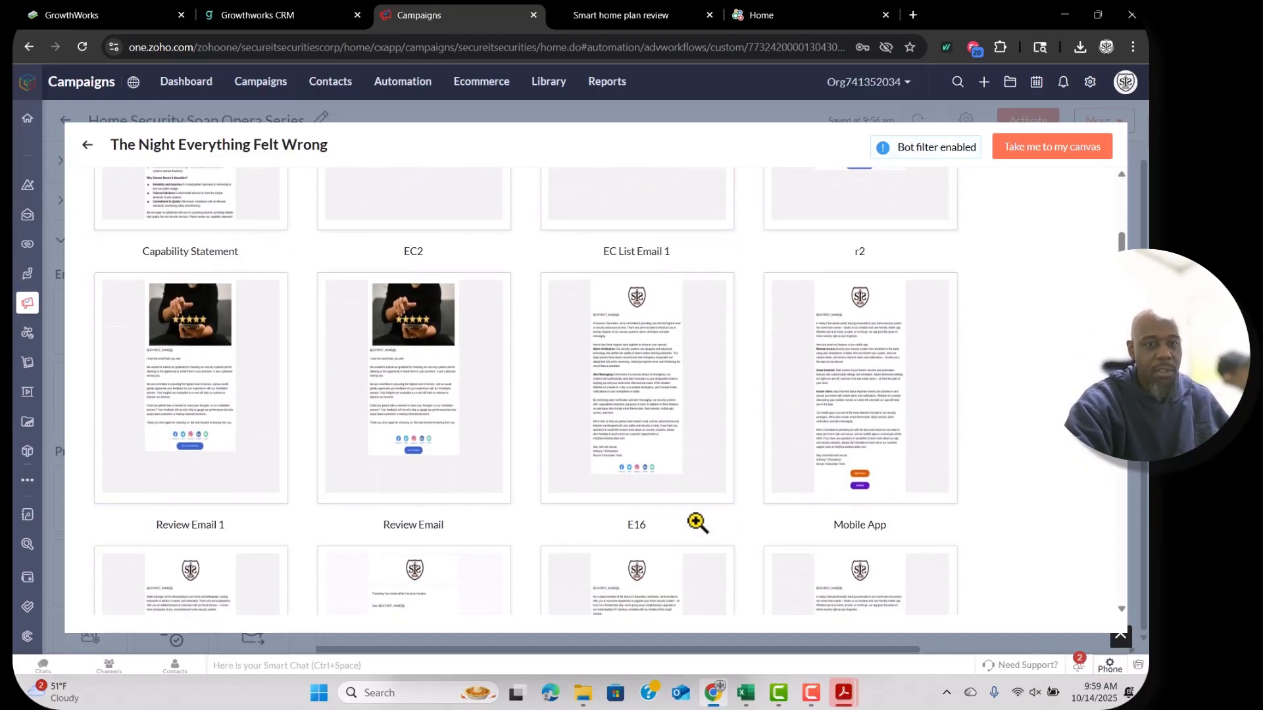
scroll(697, 523, down, 15)
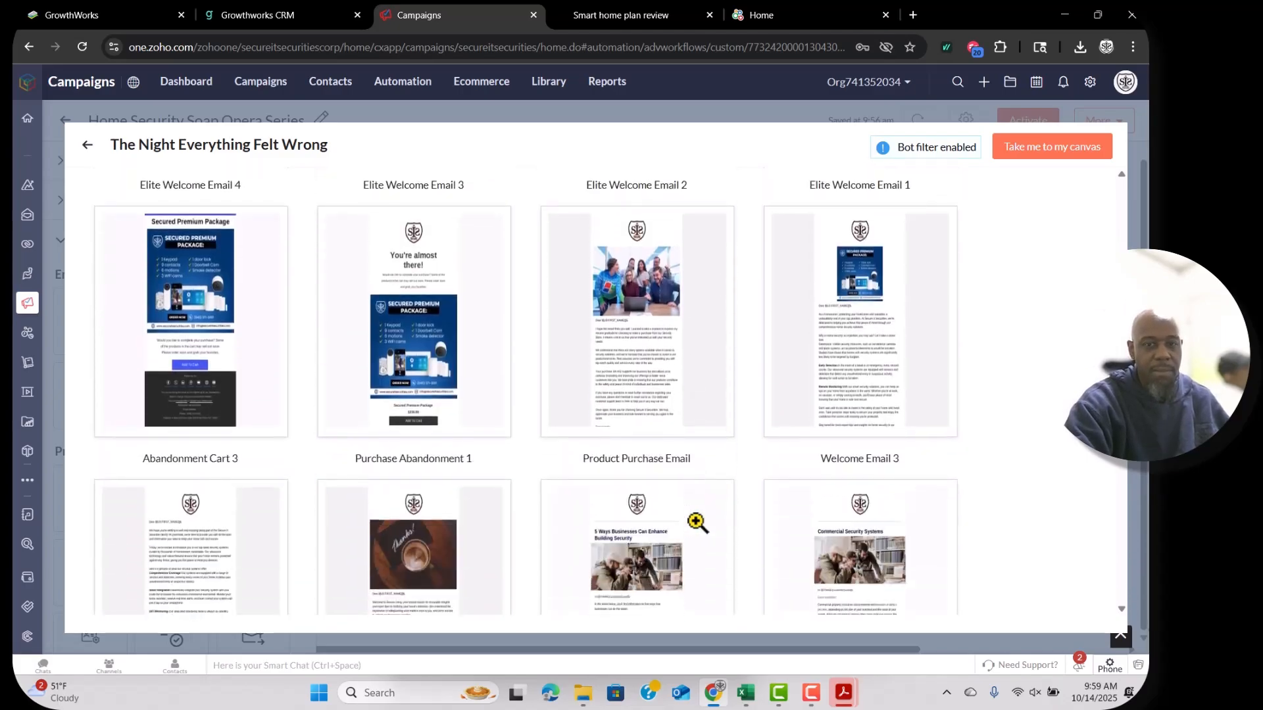
scroll(697, 522, up, 20)
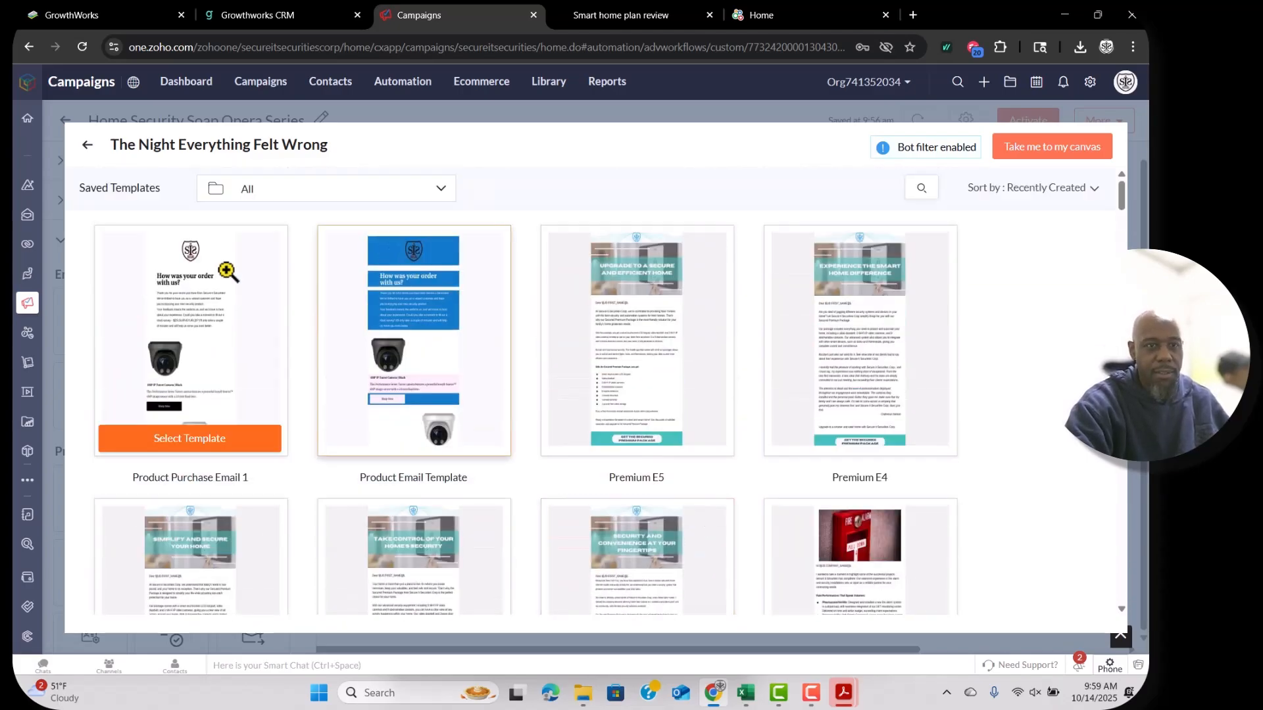
key(alt+Left)
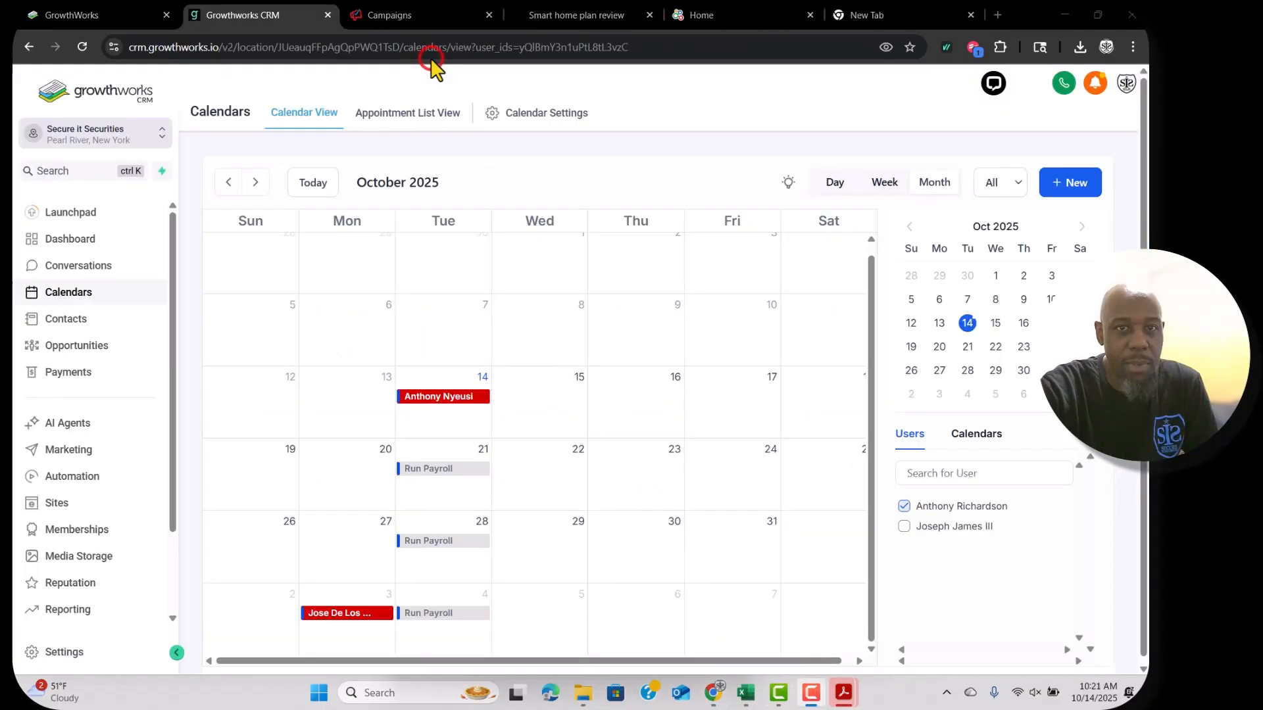
click(408, 16)
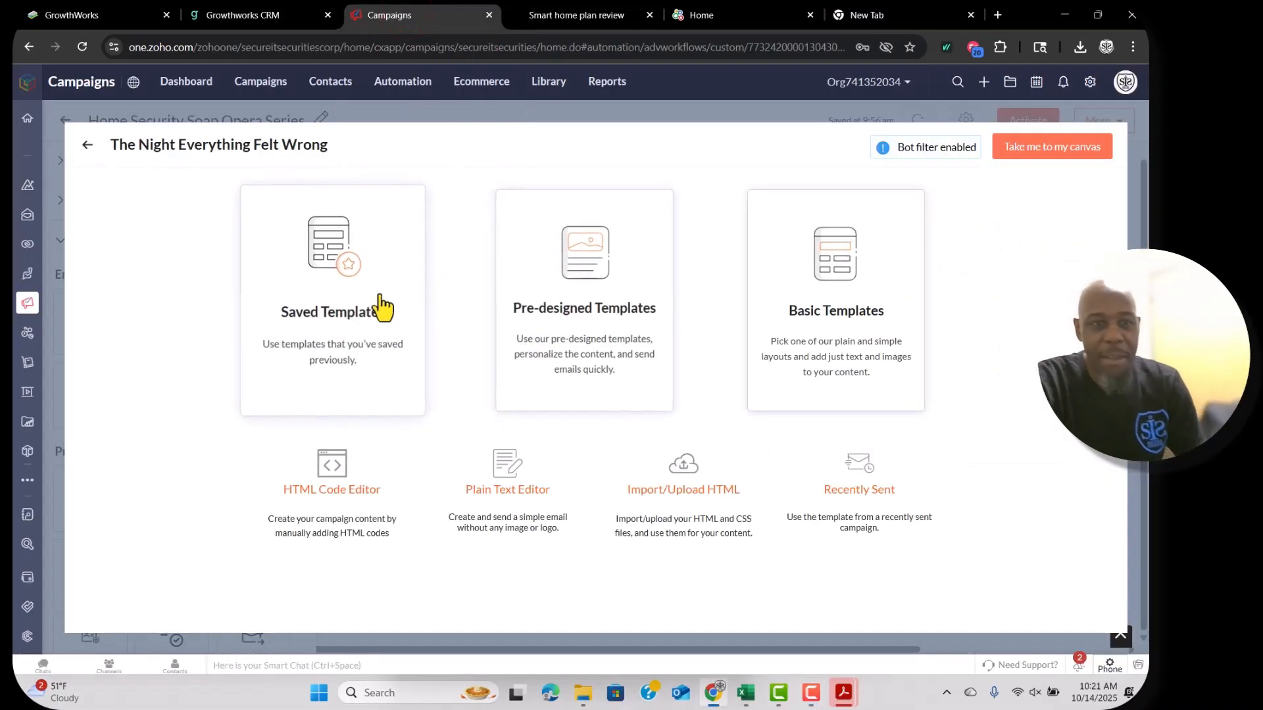
Preview a basic column template and use it for the email.
click(600, 309)
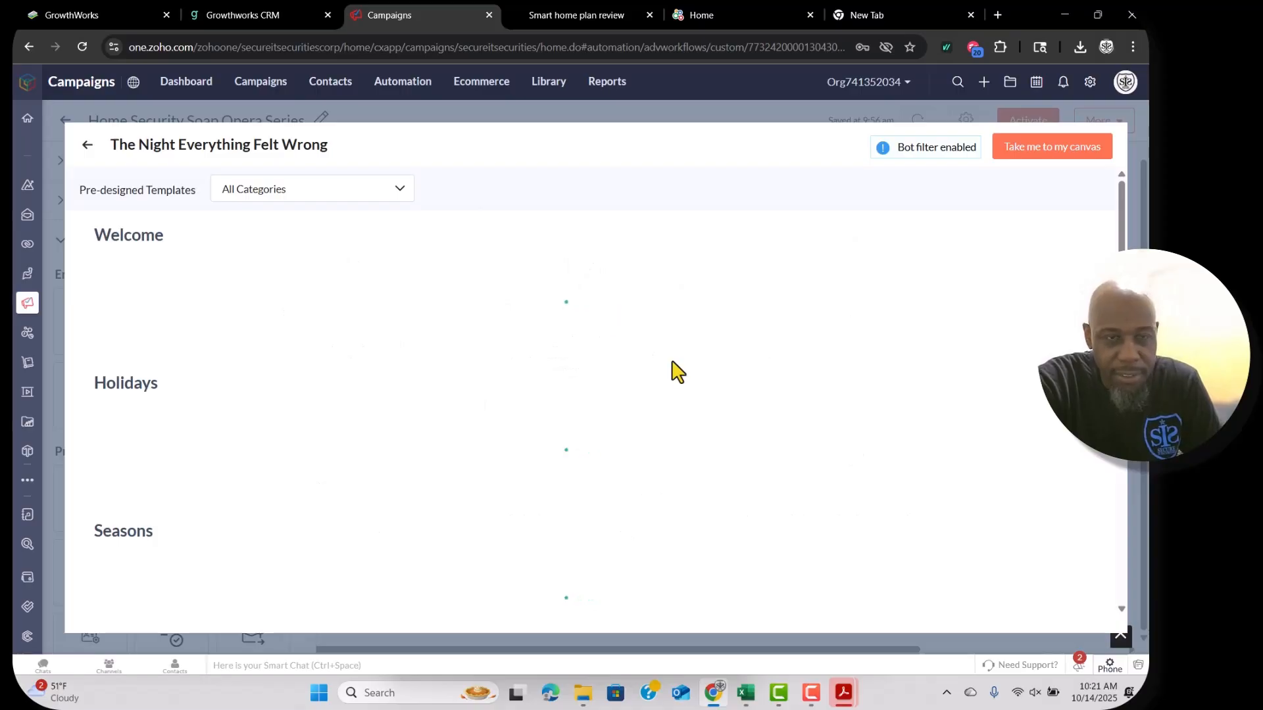
click(599, 613)
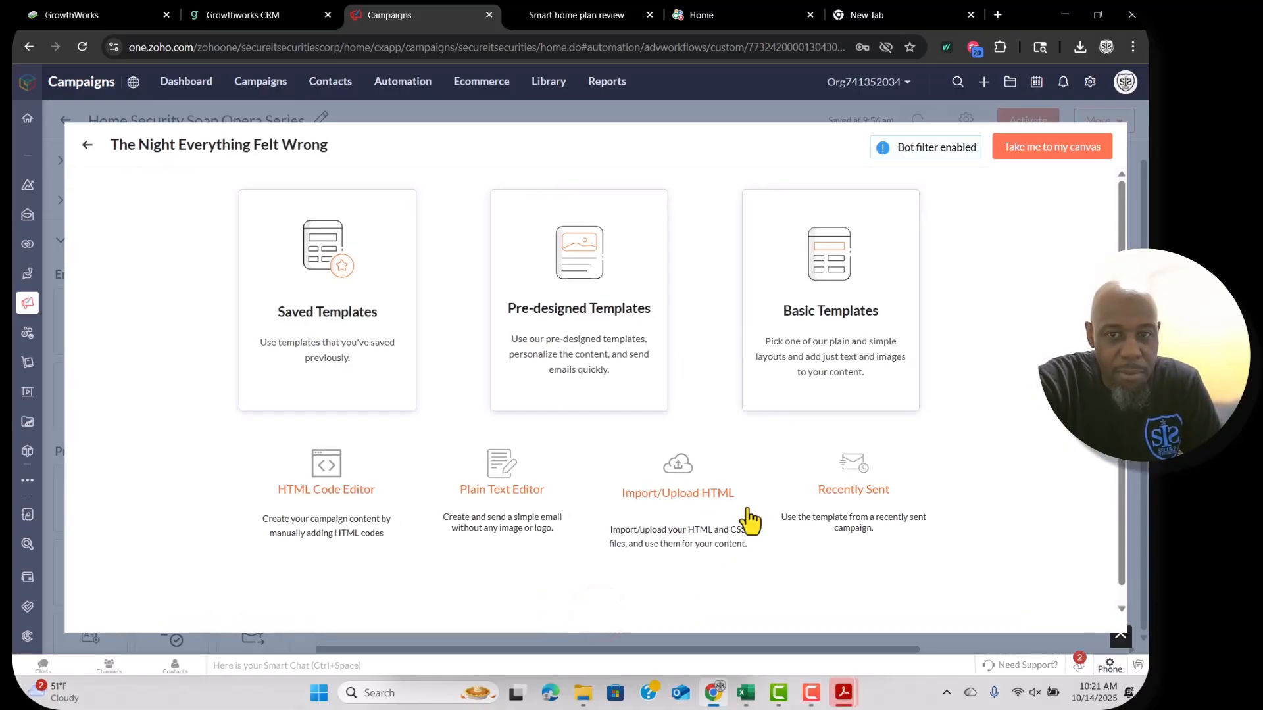
click(824, 350)
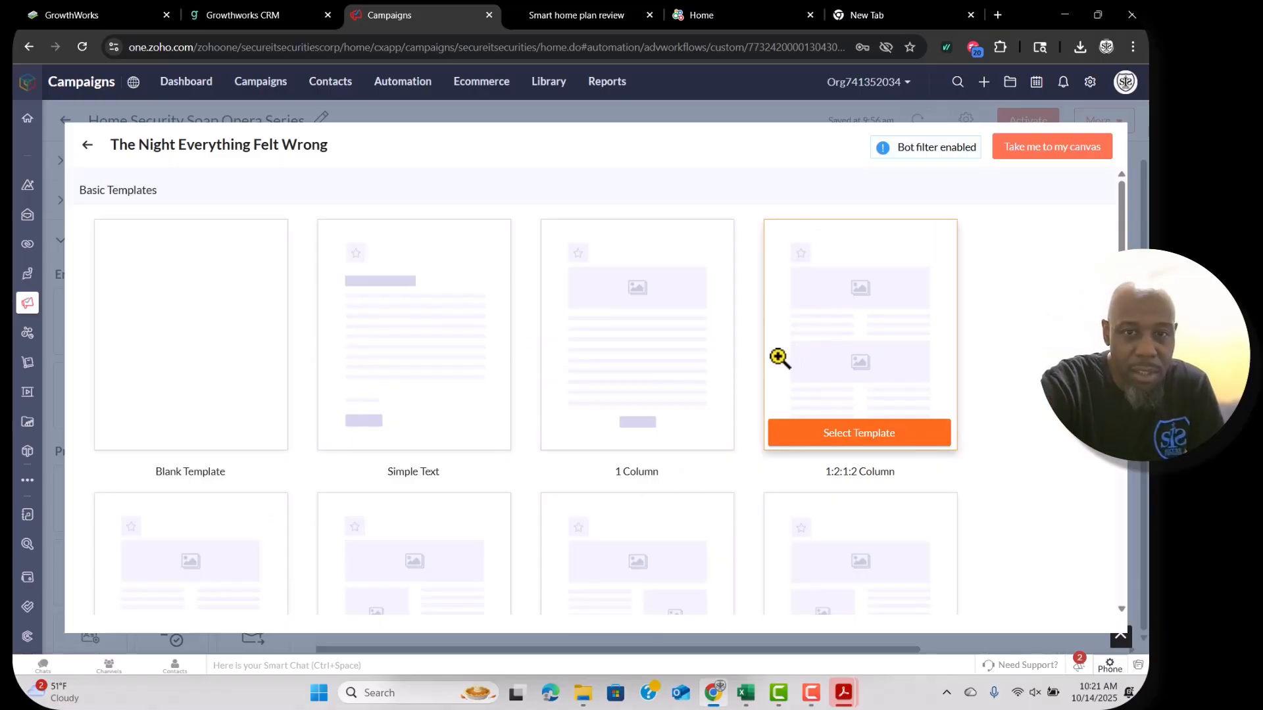
scroll(779, 358, down, 5)
click(431, 327)
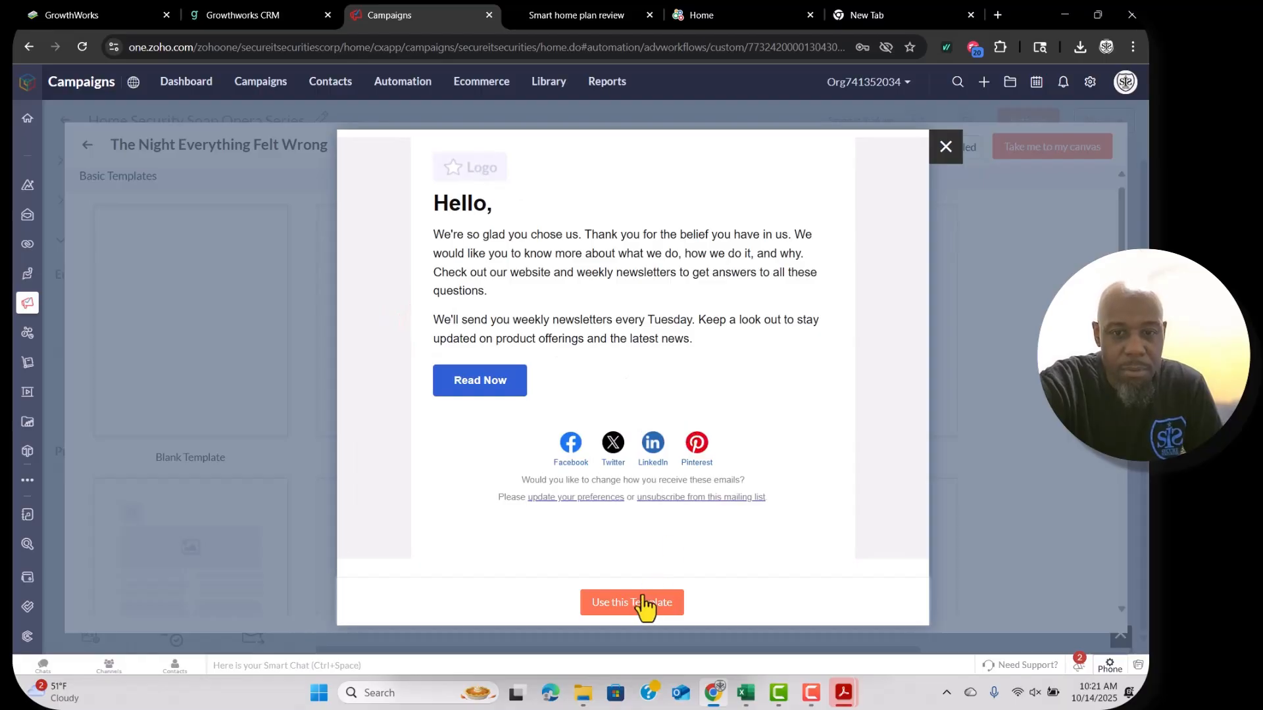
click(641, 602)
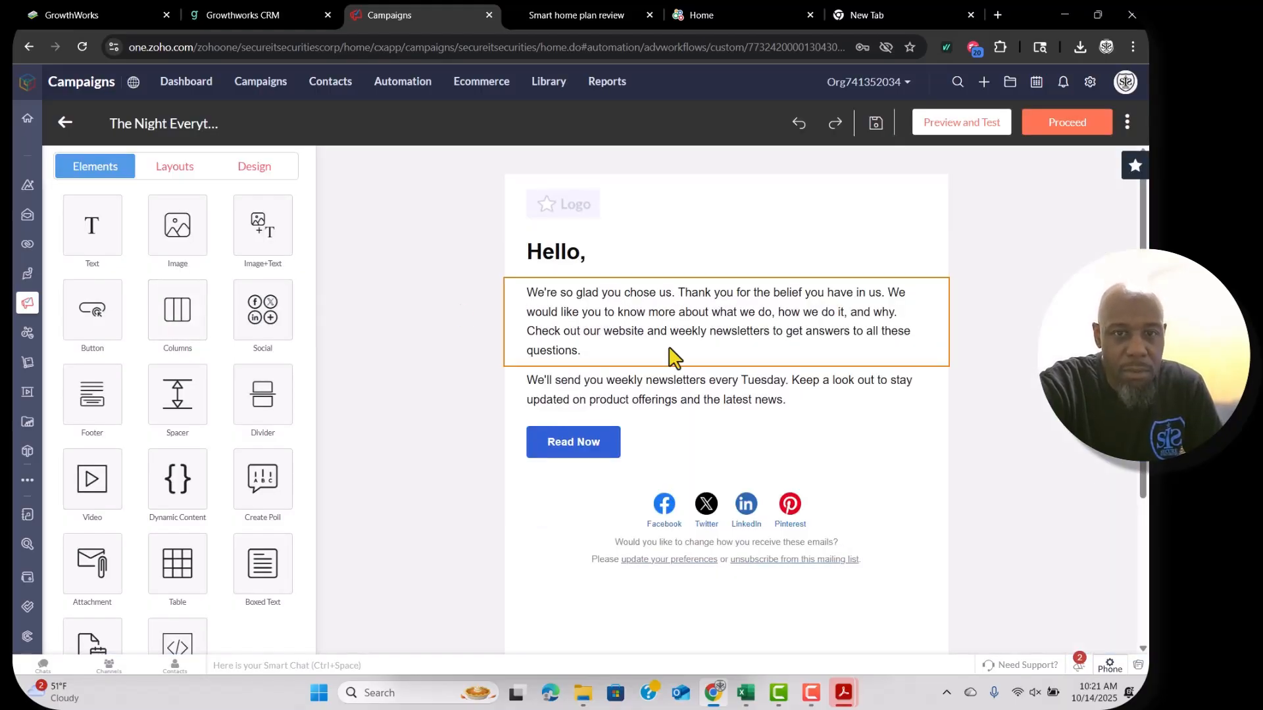
Select the logo placeholder and open the image library to replace it.
click(594, 205)
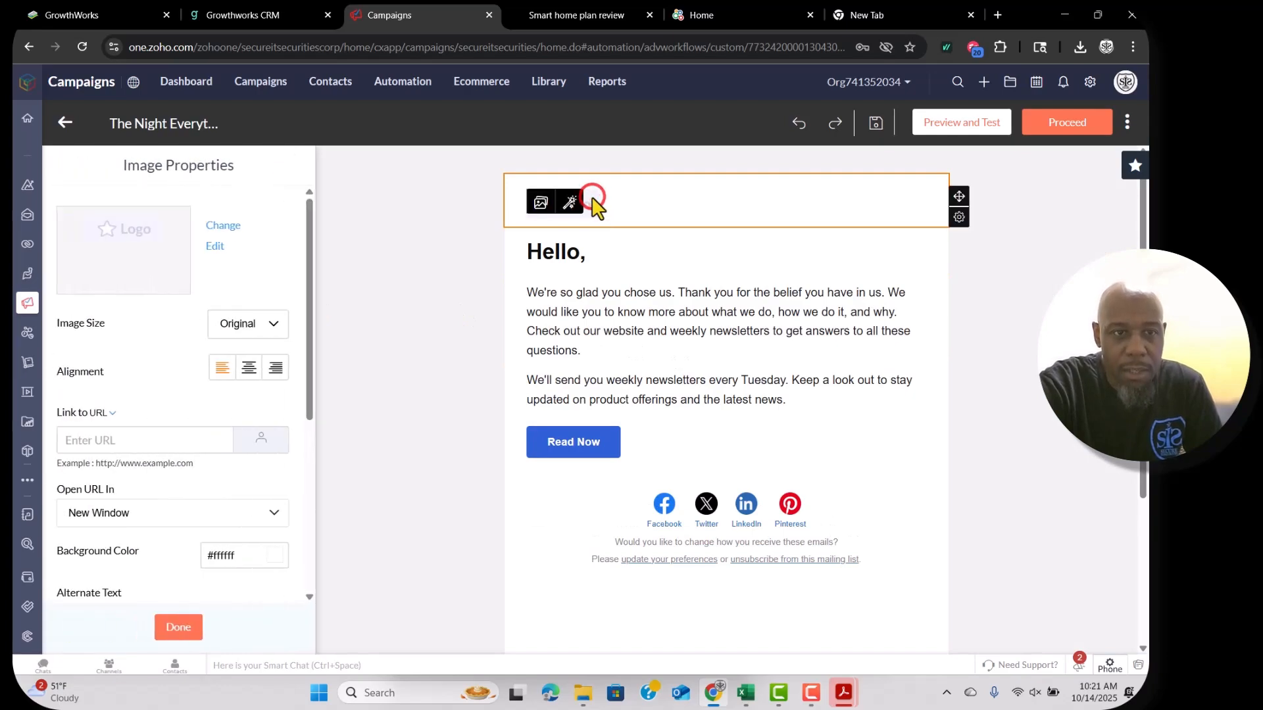
click(234, 228)
scroll(598, 421, down, 4)
mouse_move(598, 423)
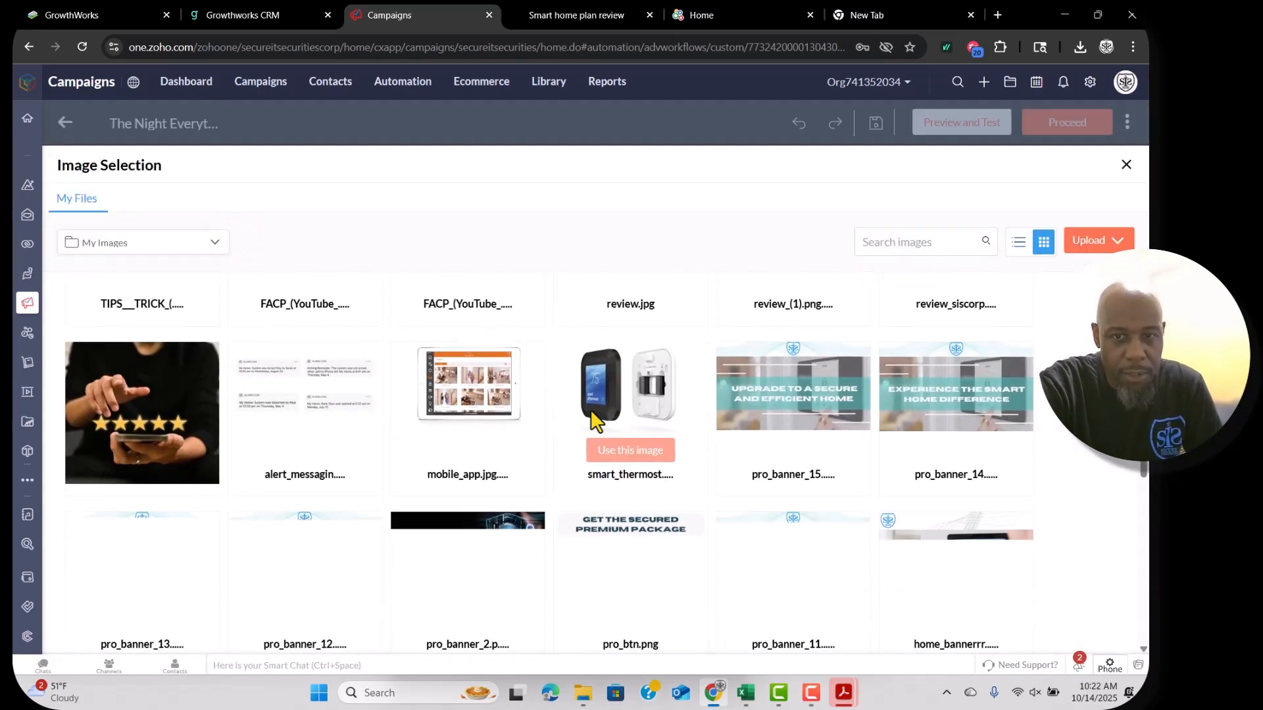
scroll(591, 411, up, 5)
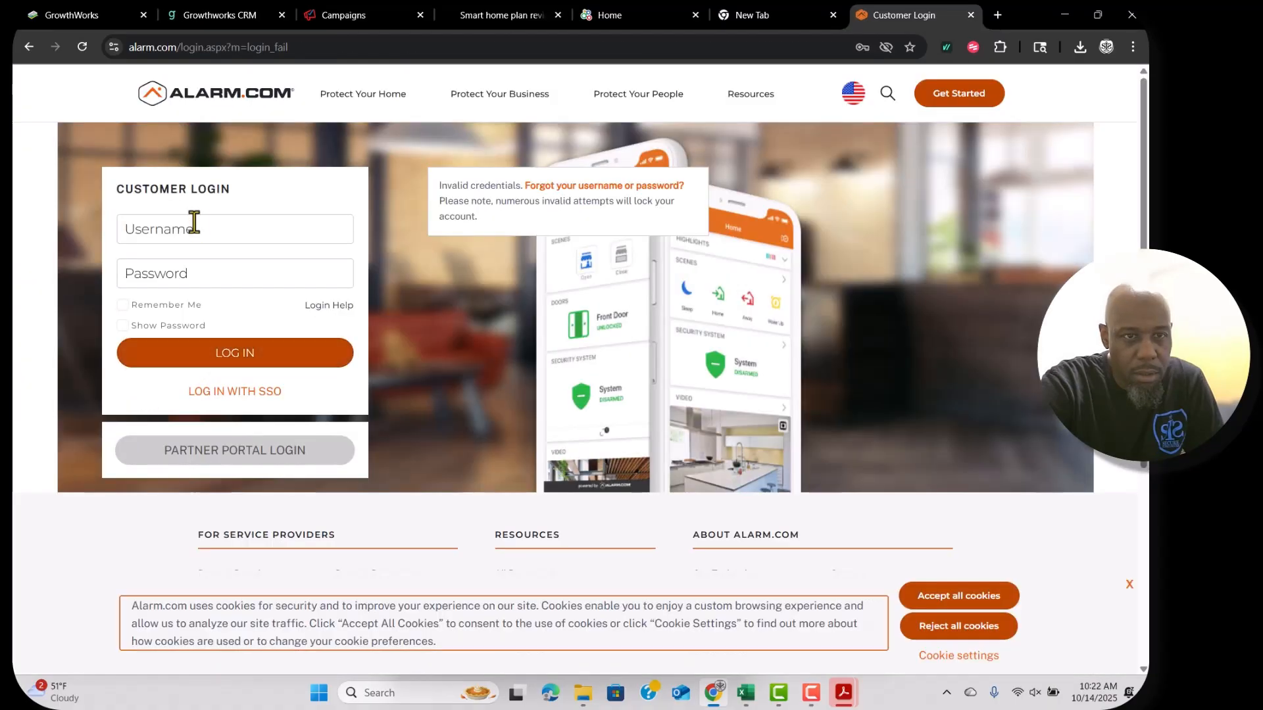
Sign in to the Alarm.com Partner Portal, open My Business > Marketing Dashboard, then return to Campaigns.
click(227, 451)
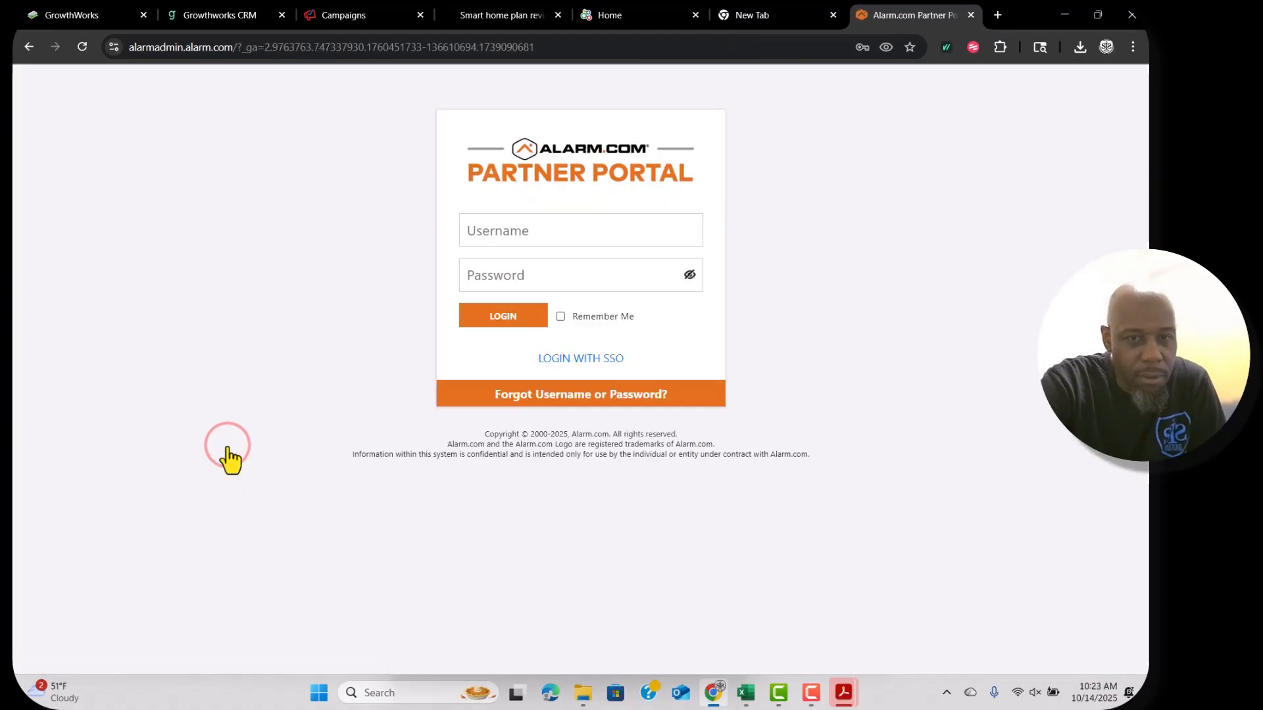
click(524, 318)
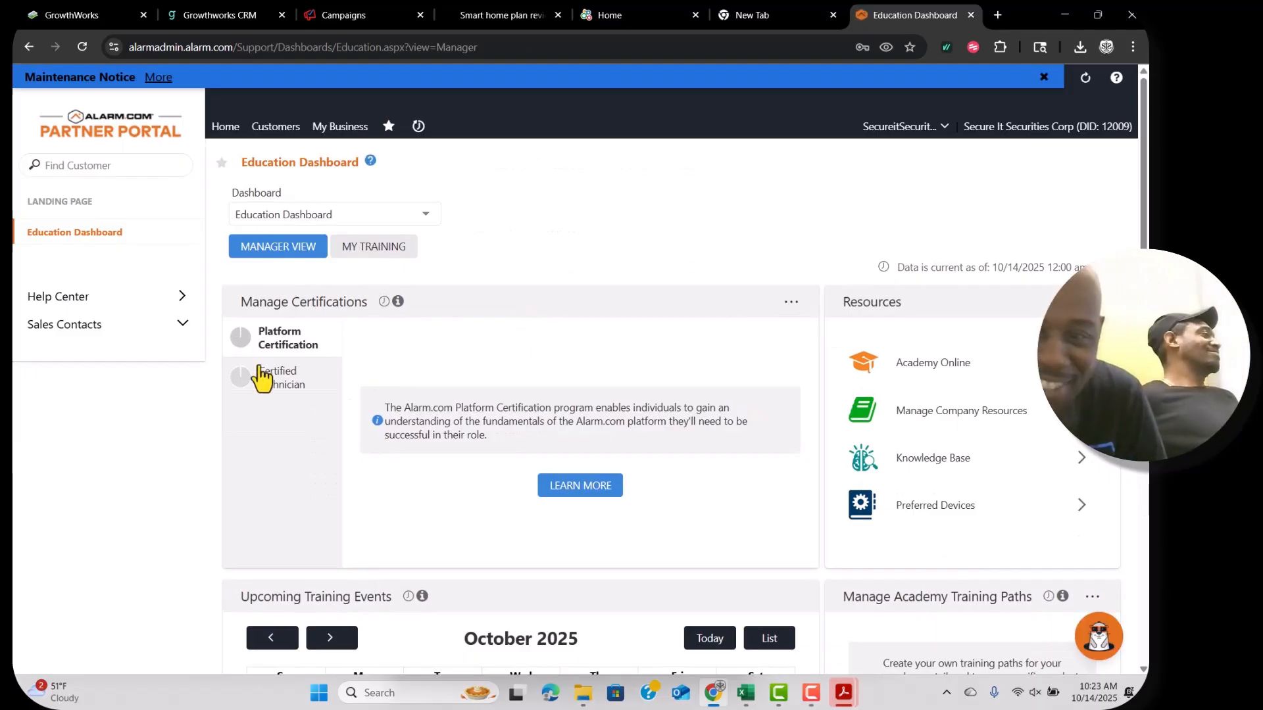
click(340, 126)
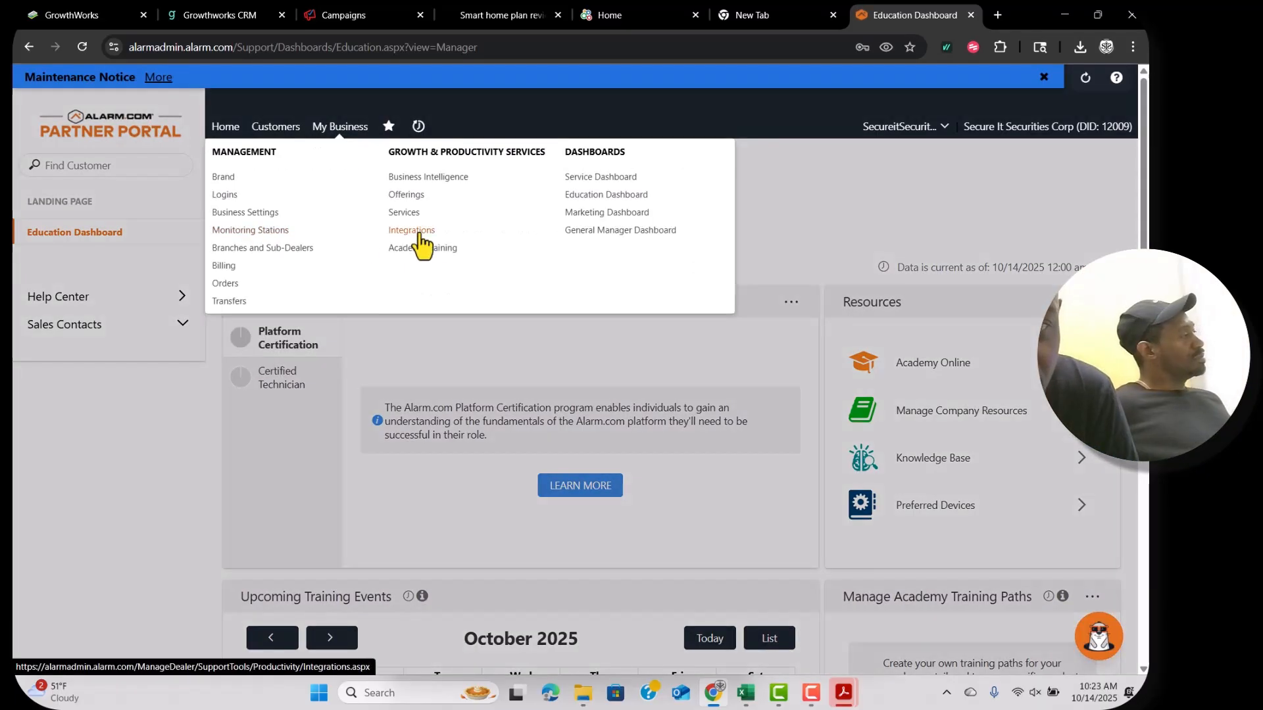
click(605, 212)
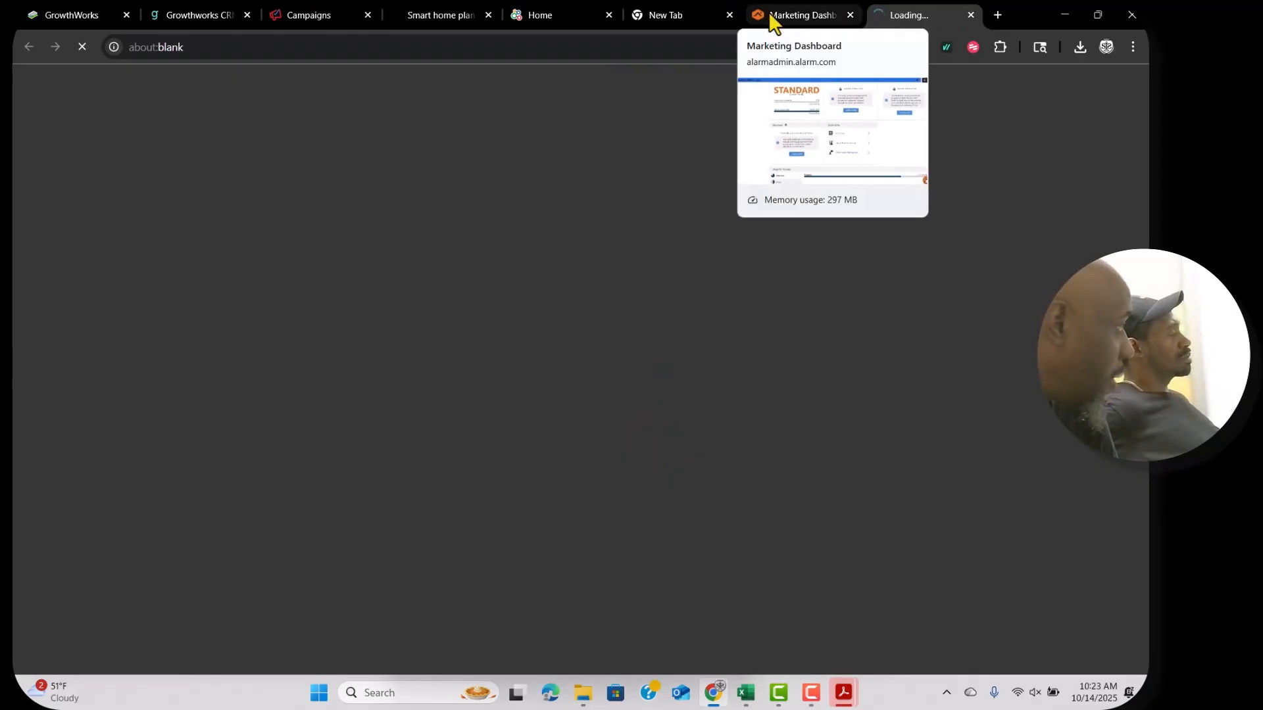
click(665, 30)
click(309, 14)
Close the image picker without changing the logo and switch to the GrowthWorks CRM tab.
scroll(459, 454, down, 3)
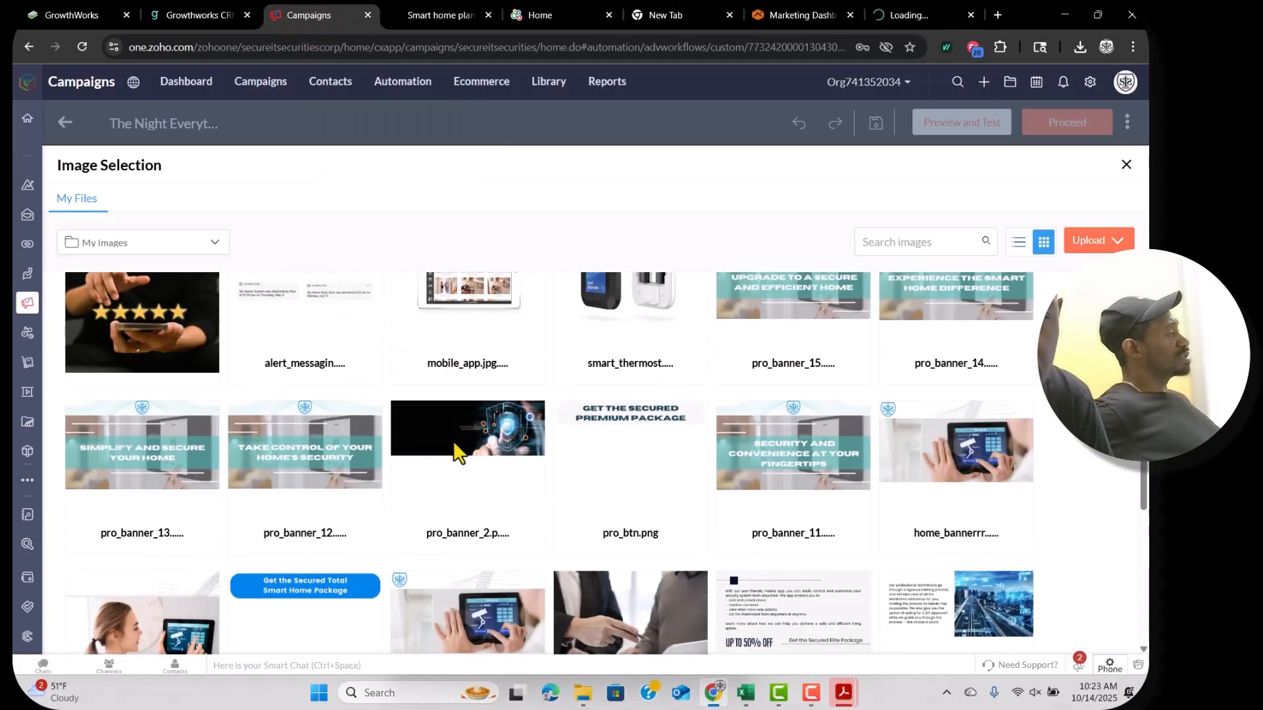
scroll(458, 454, down, 10)
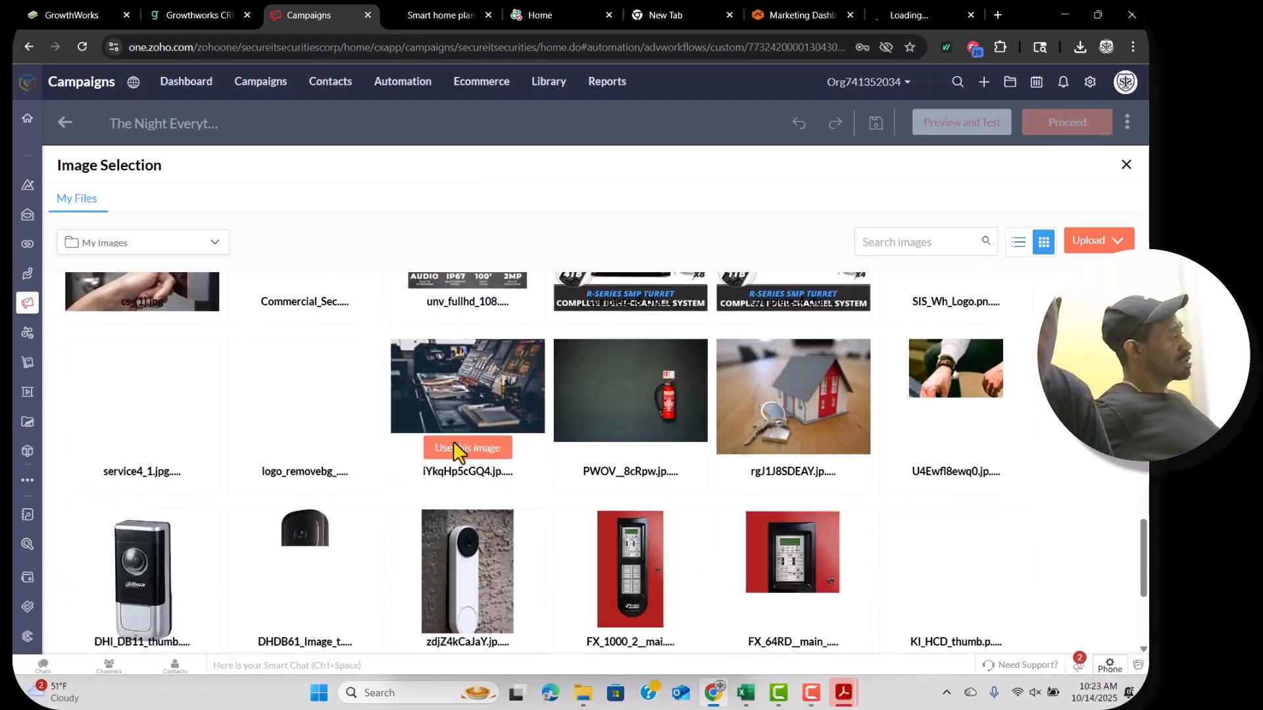
scroll(454, 444, down, 6)
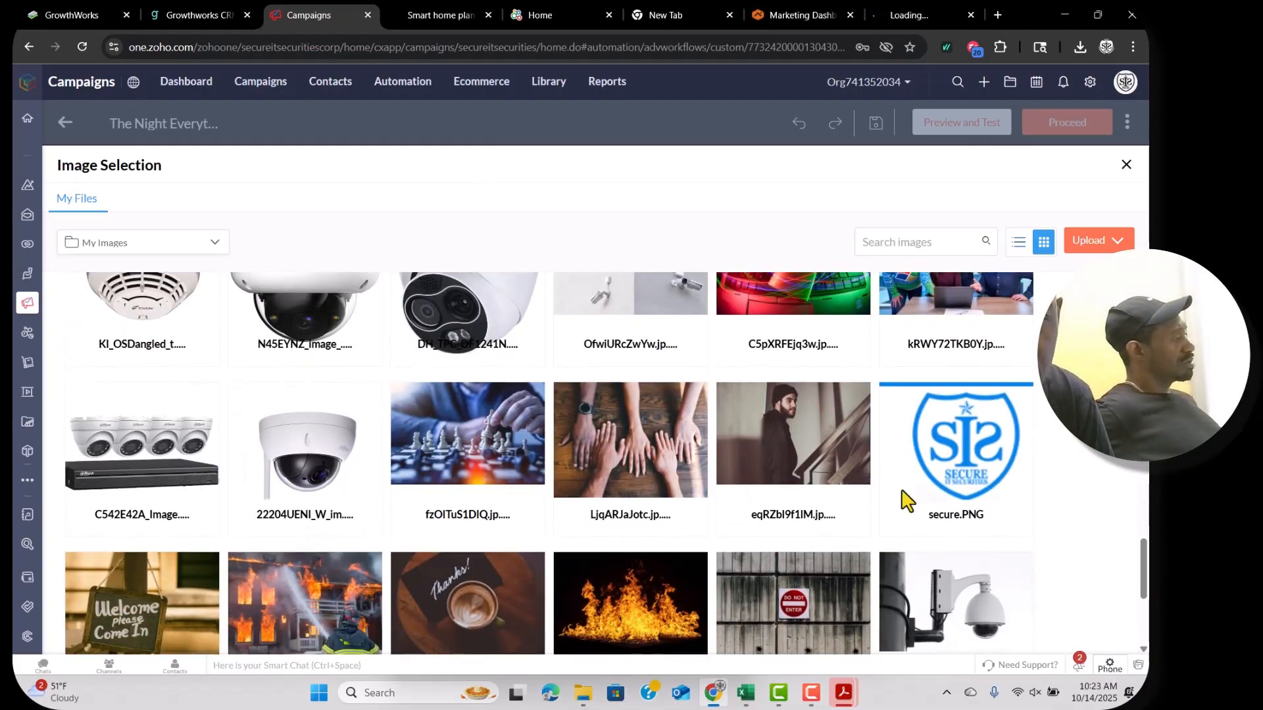
scroll(741, 539, down, 10)
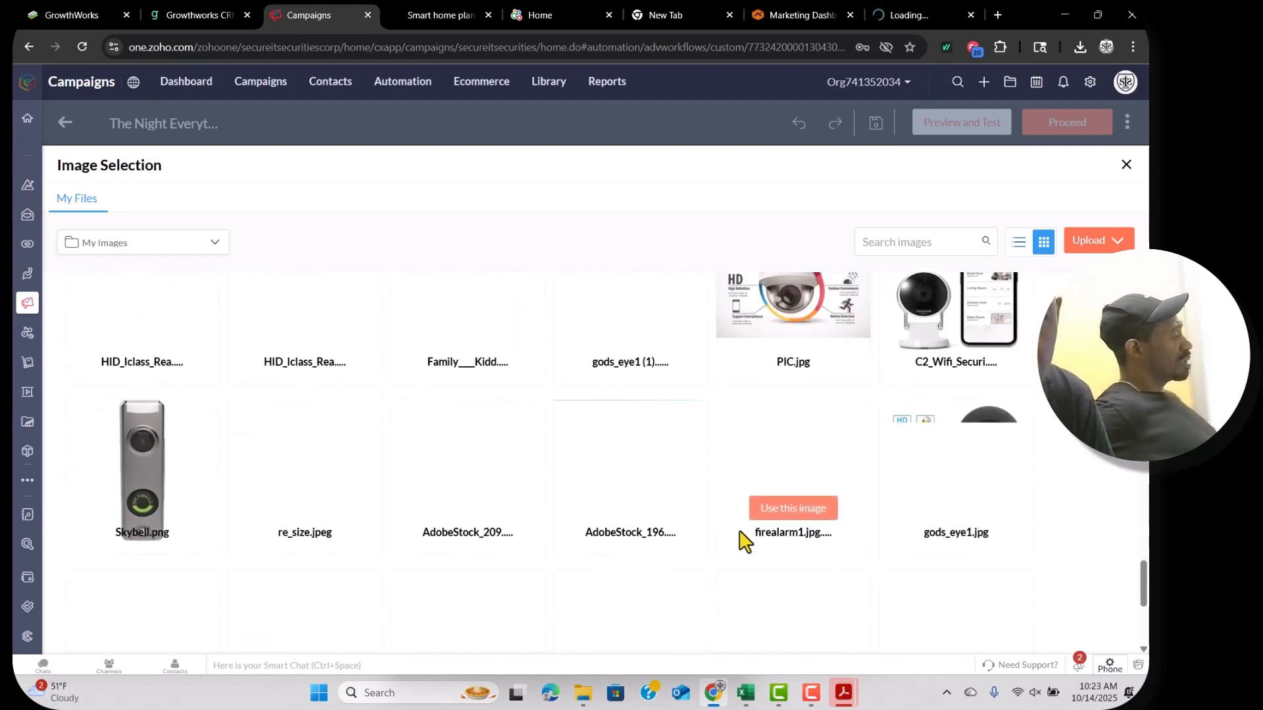
key(Escape)
click(161, 440)
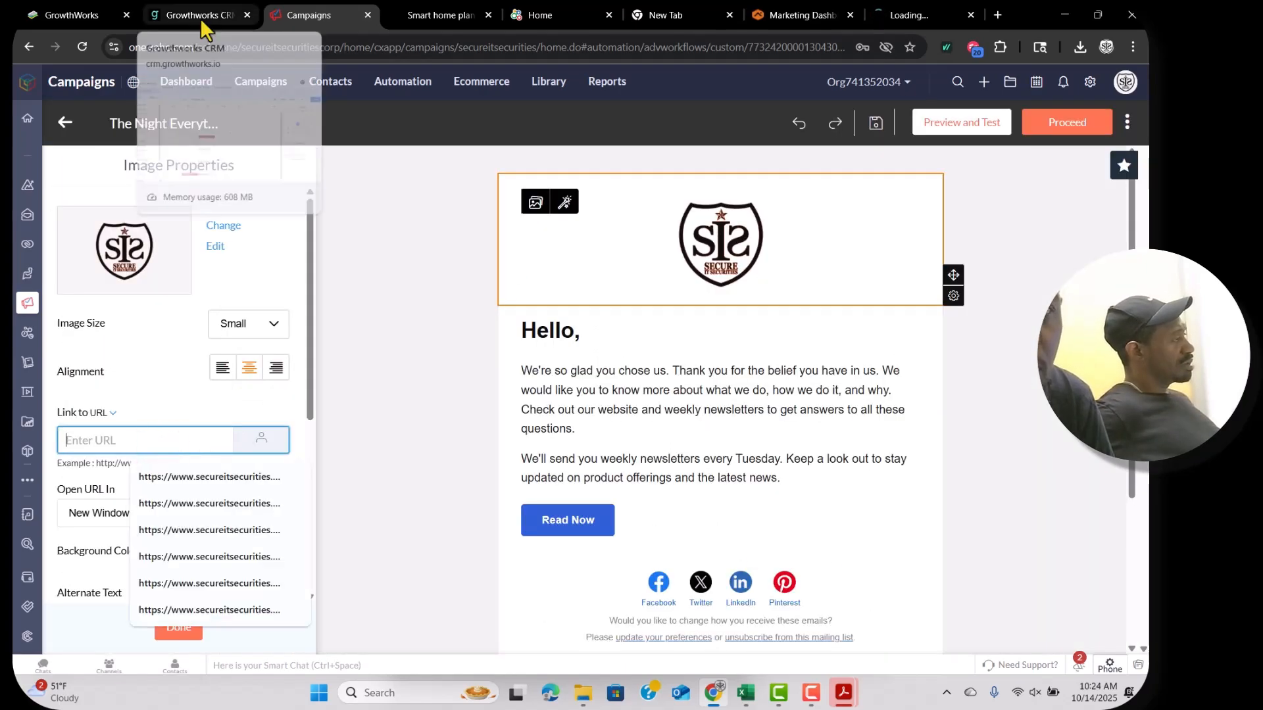
click(201, 15)
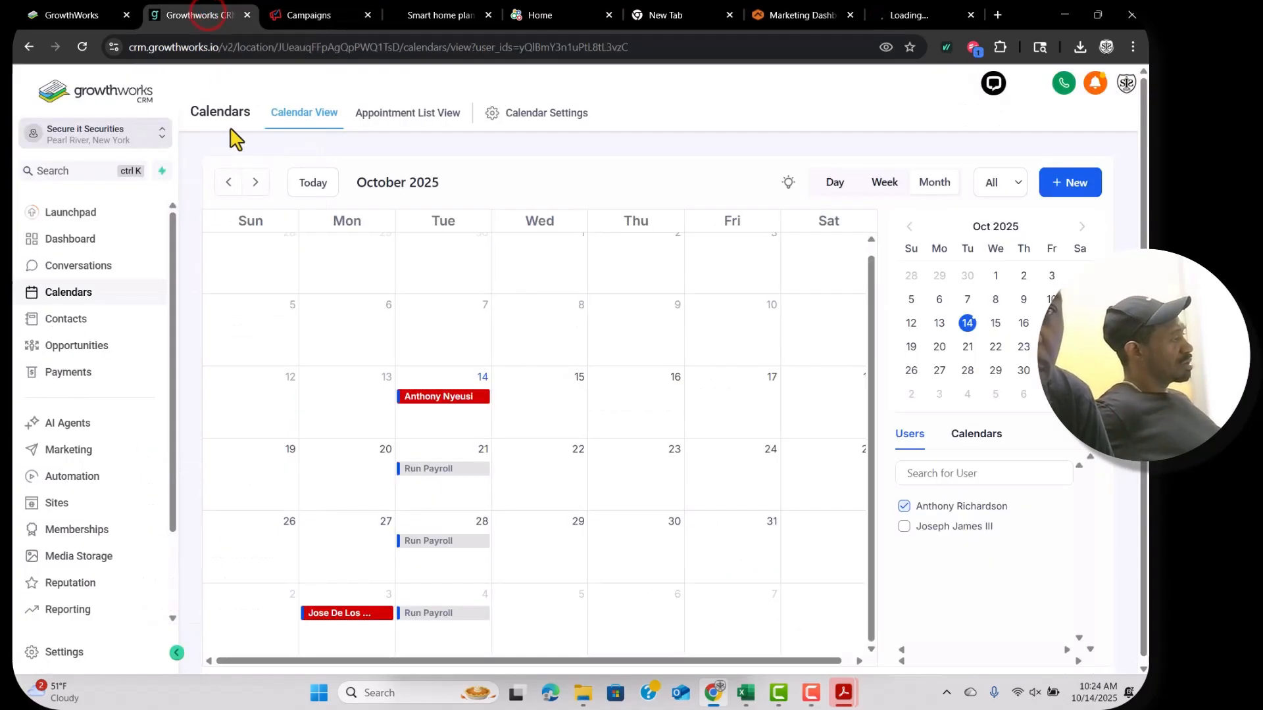
Duplicate The Fire Alarm Expert calendar from the Calendar Settings list.
click(74, 294)
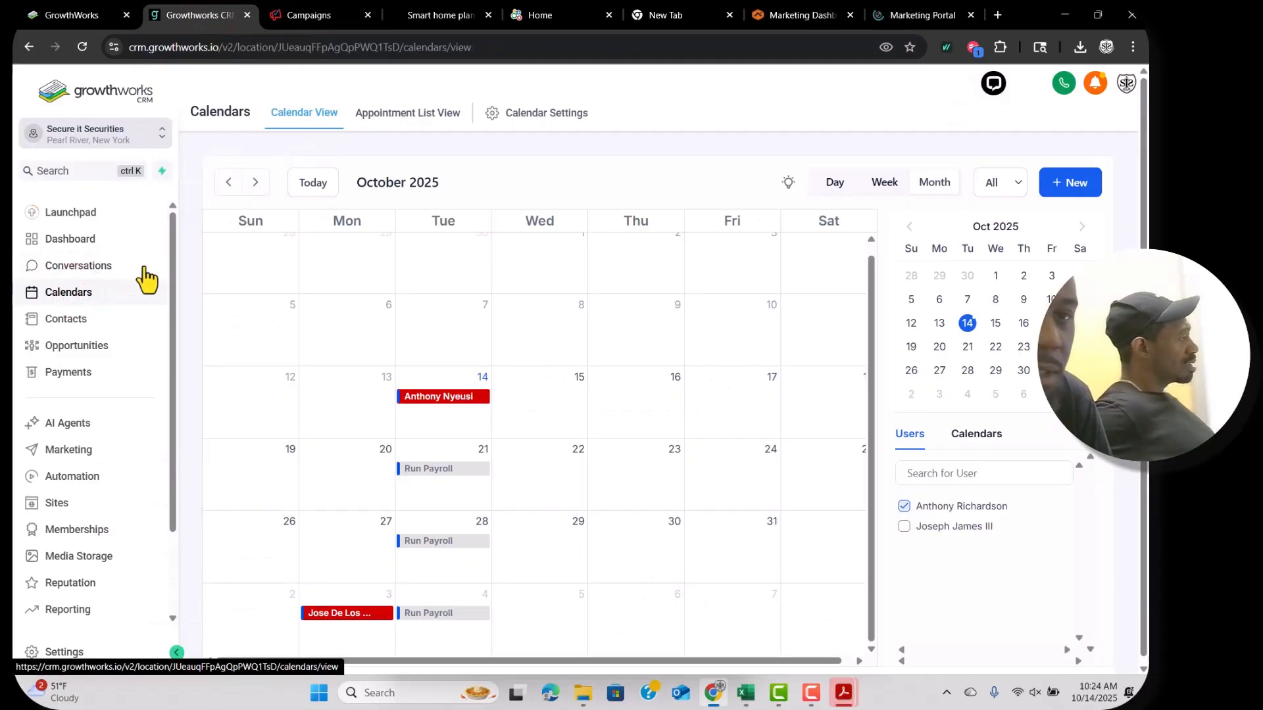
click(537, 113)
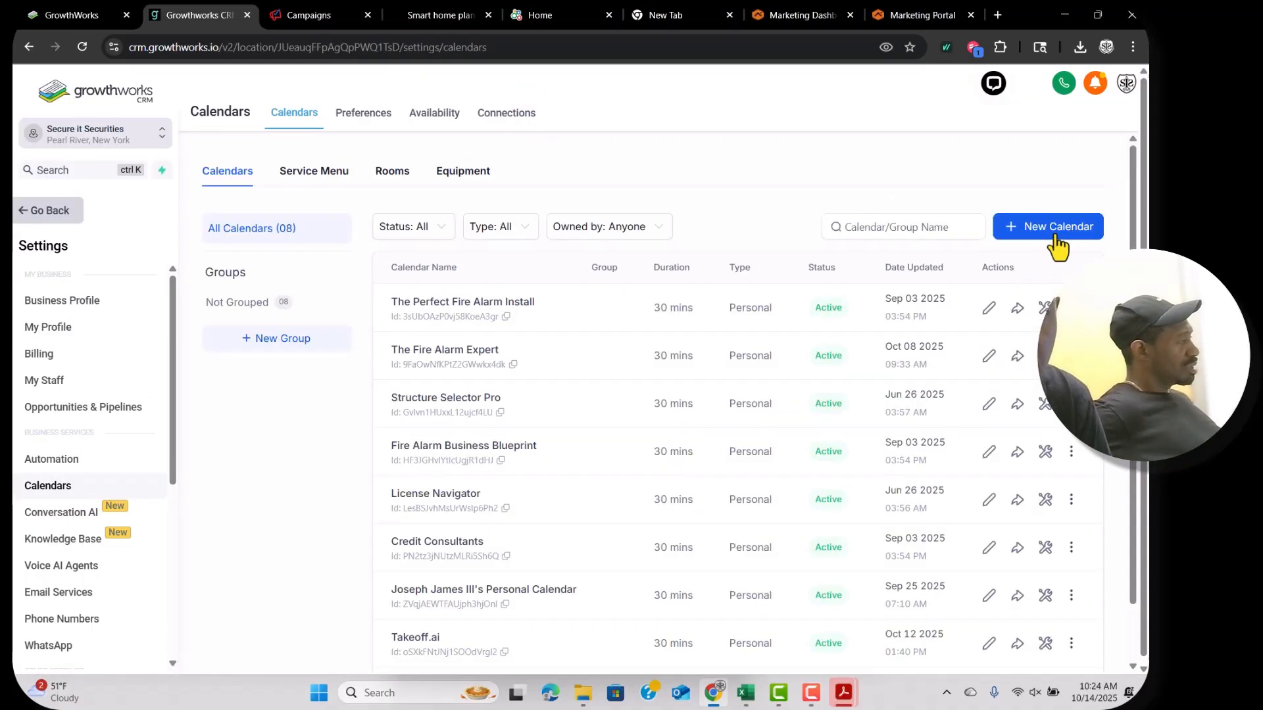
scroll(1024, 365, down, 1)
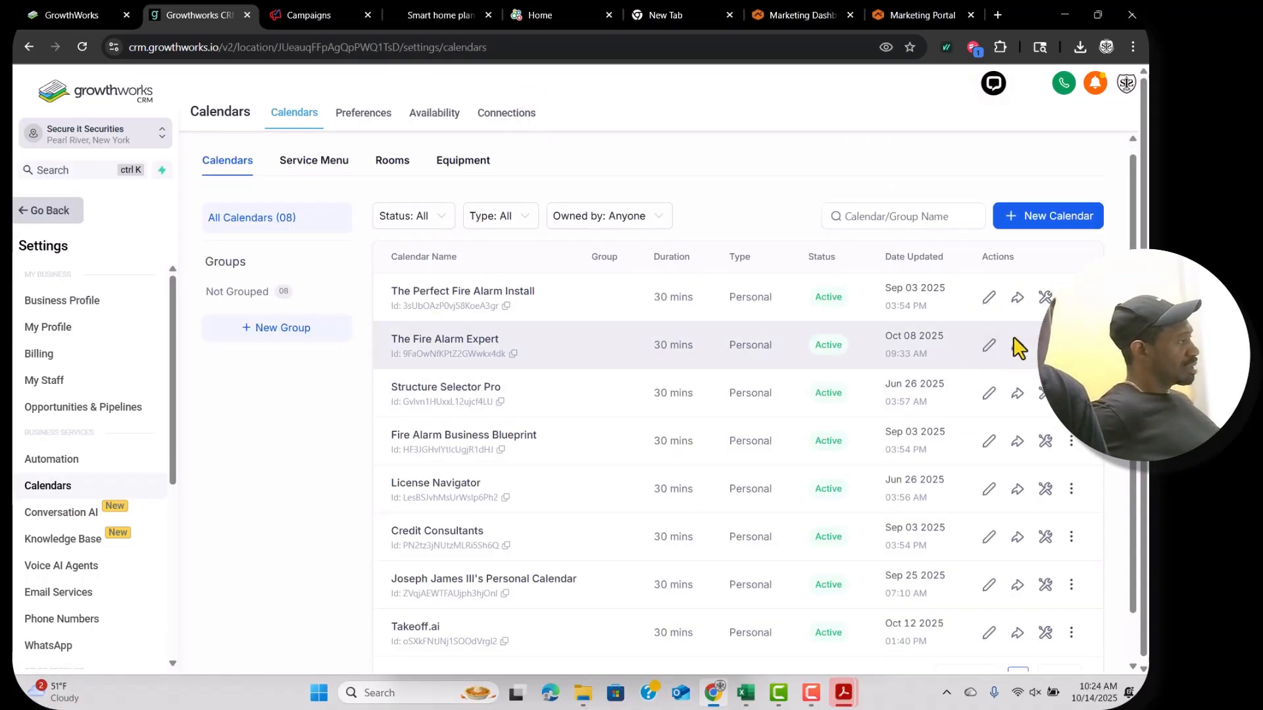
click(1070, 345)
click(1009, 244)
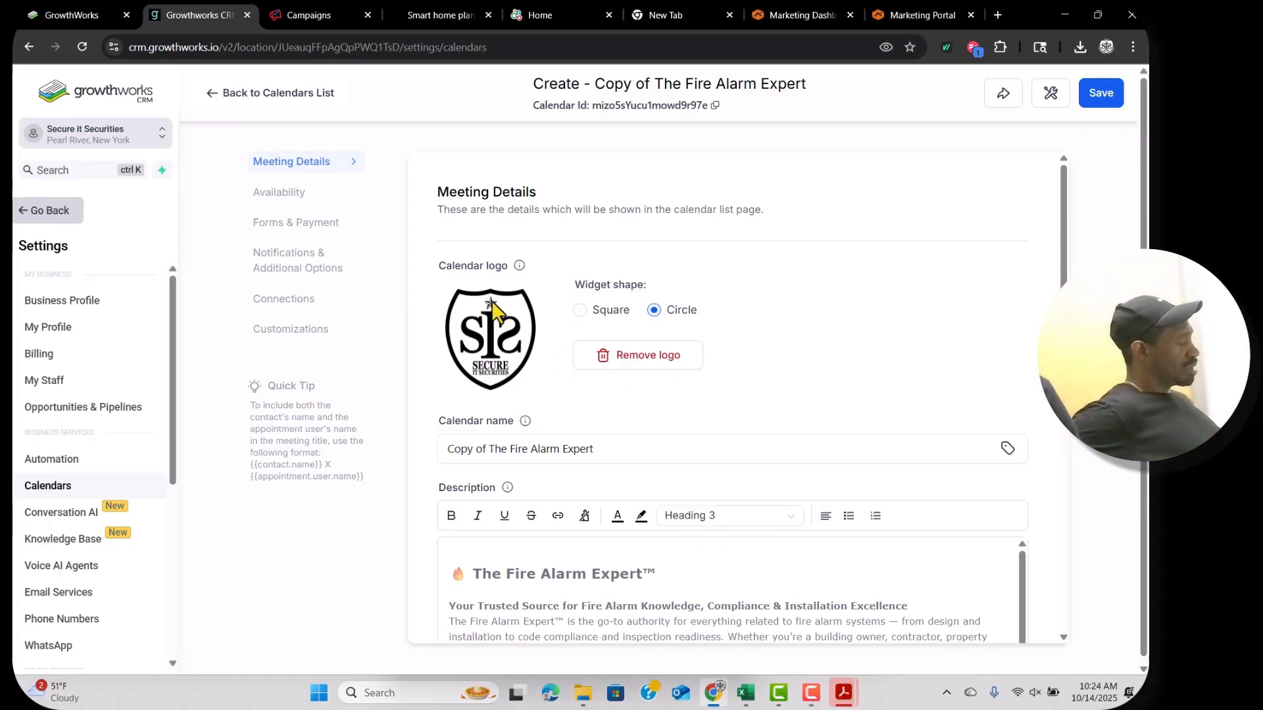
scroll(471, 240, down, 1)
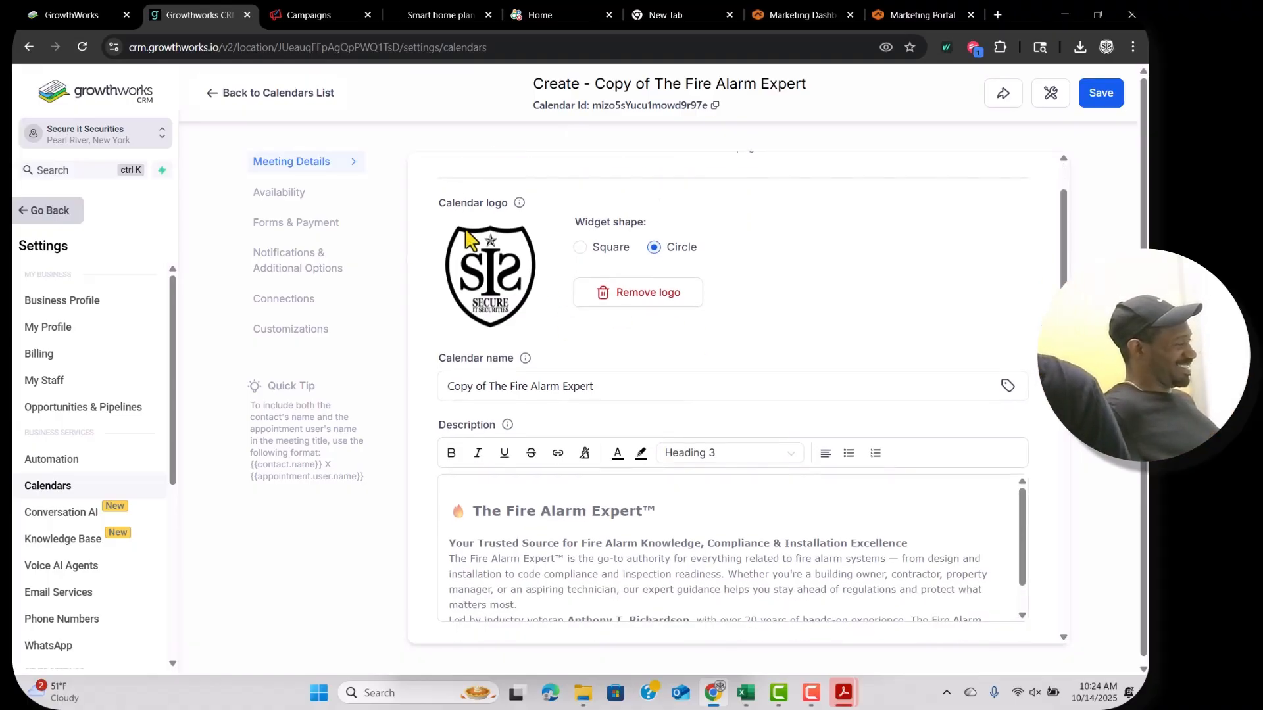
Ask ChatGPT to create a booking description and select its short Smart Home Design Session version.
click(455, 14)
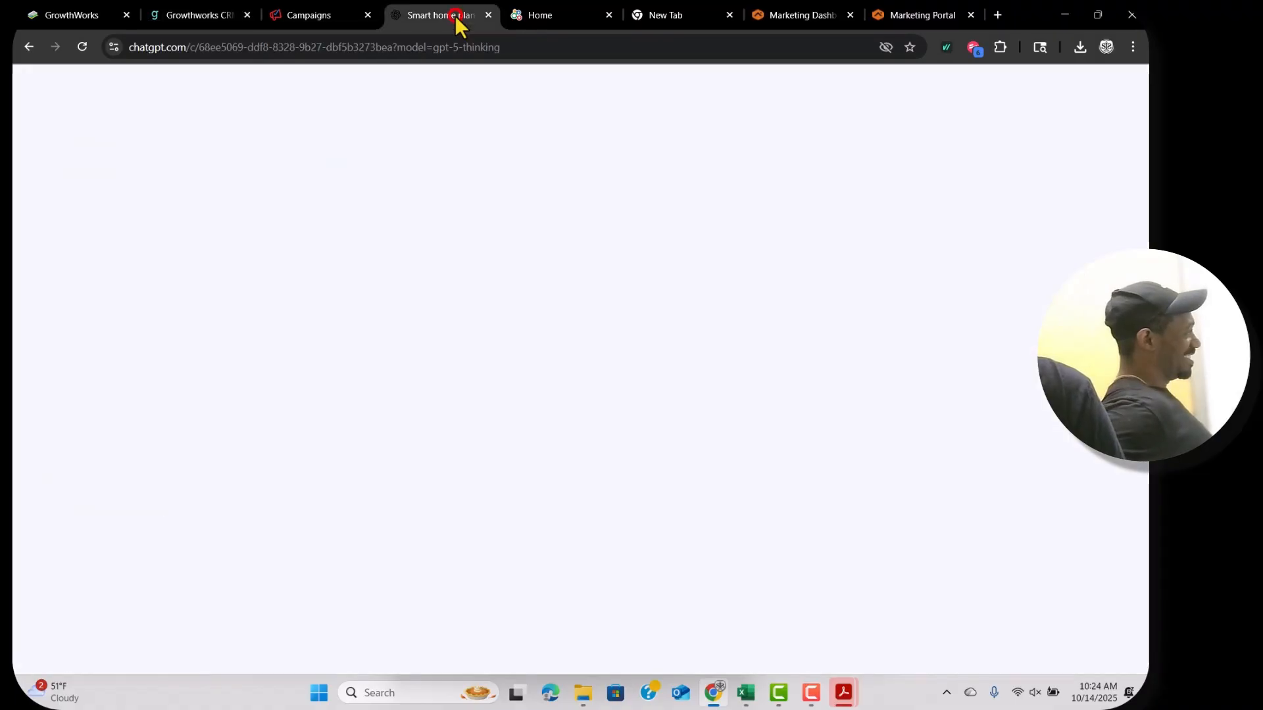
click(484, 573)
text(create me a booking description)
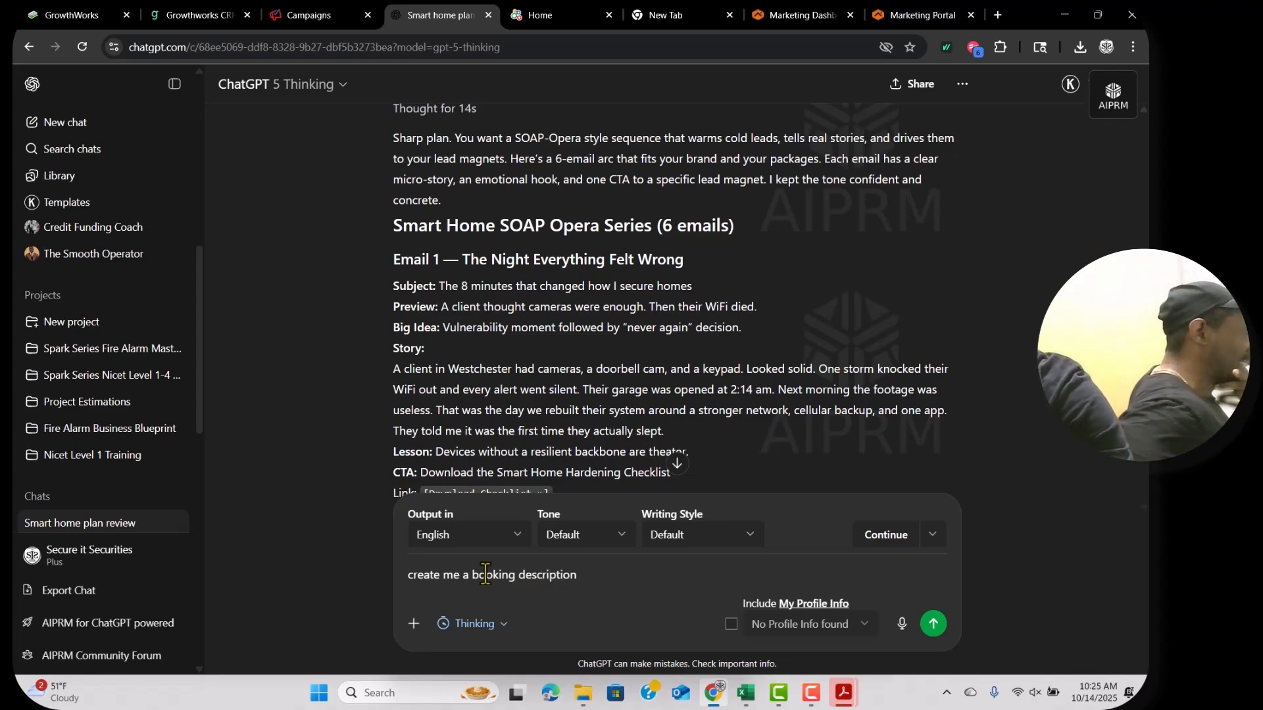
key(Return)
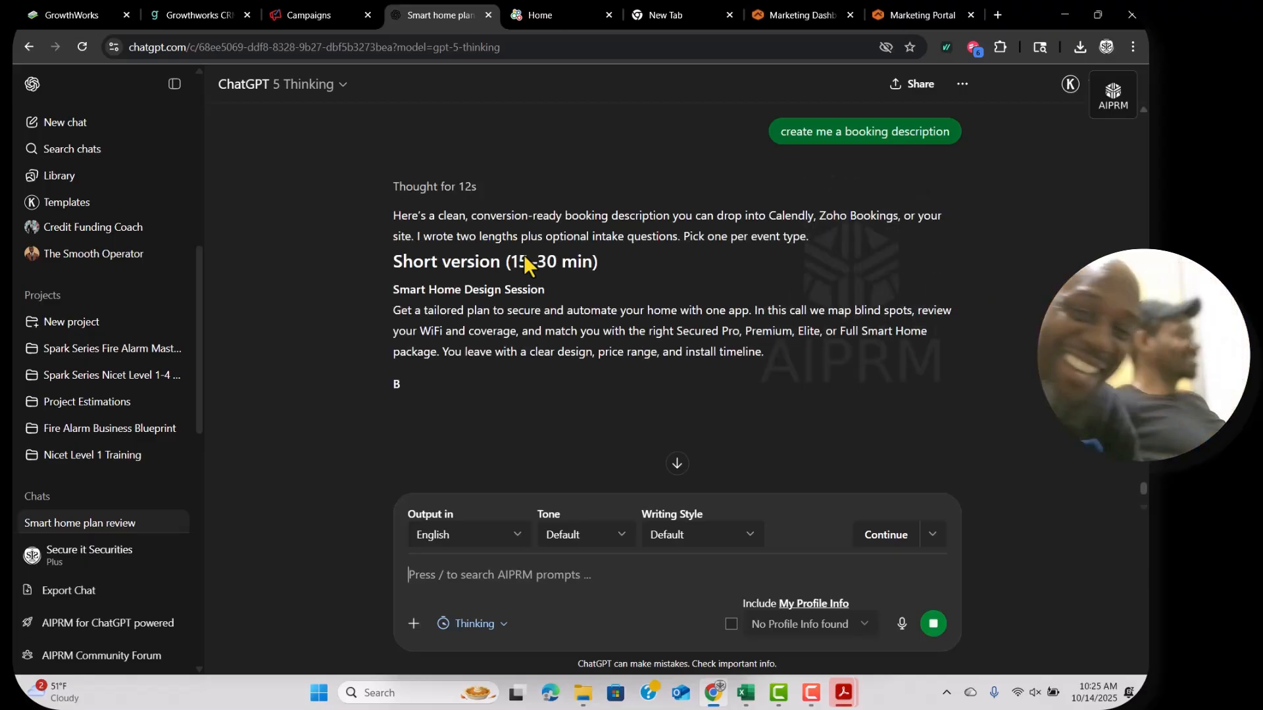
scroll(611, 278, down, 1)
scroll(731, 349, down, 1)
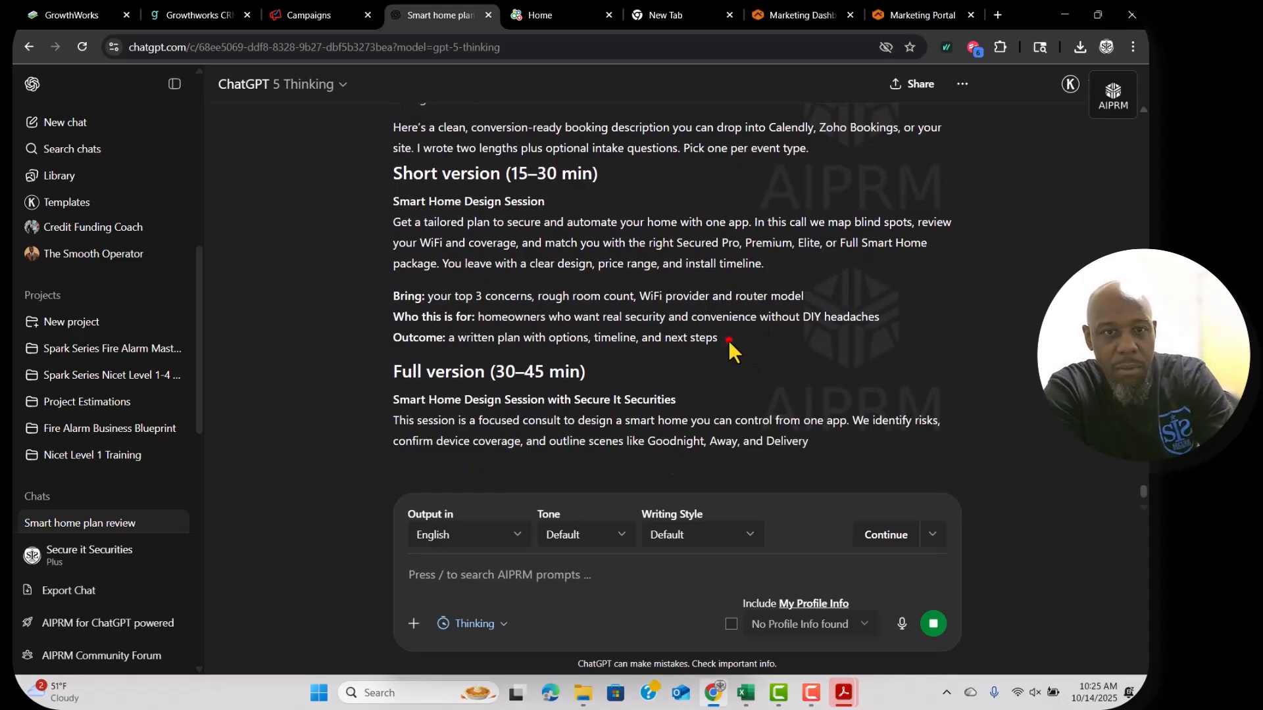
drag(728, 341, 388, 198)
key(ctrl+c)
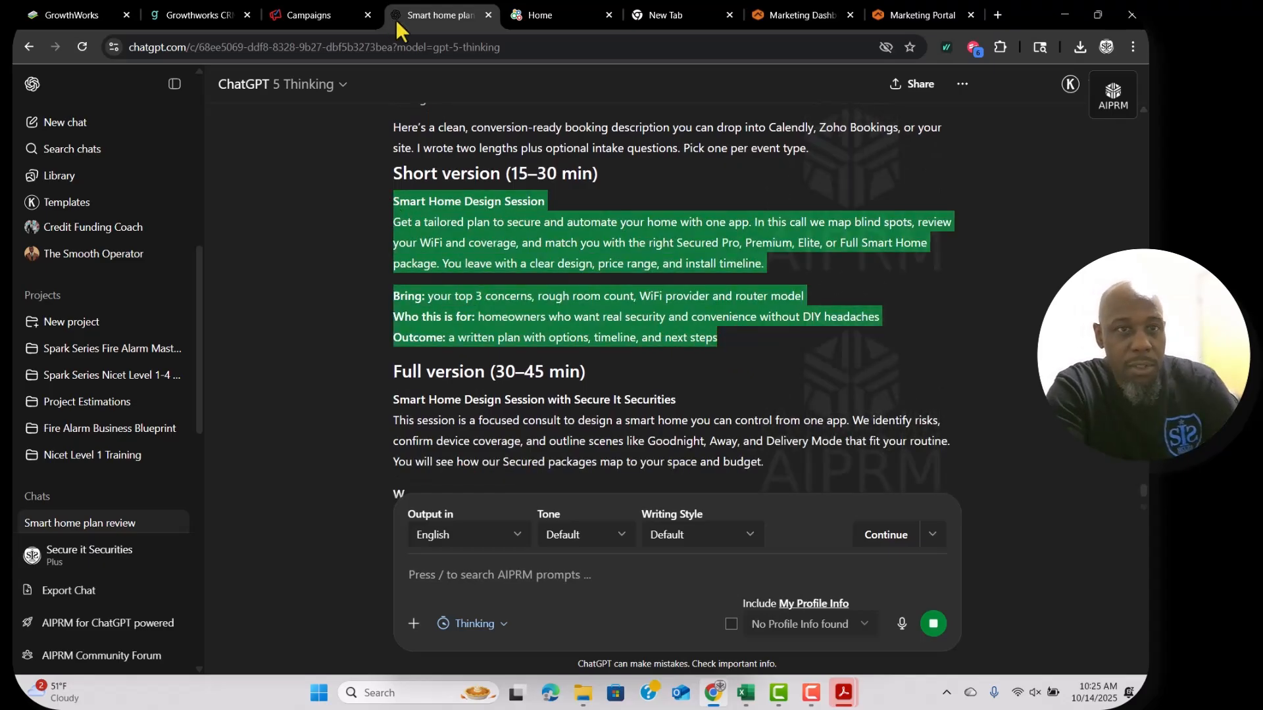
click(548, 9)
Replace the calendar description with the ChatGPT text and paste a copy into a new Word document.
click(211, 14)
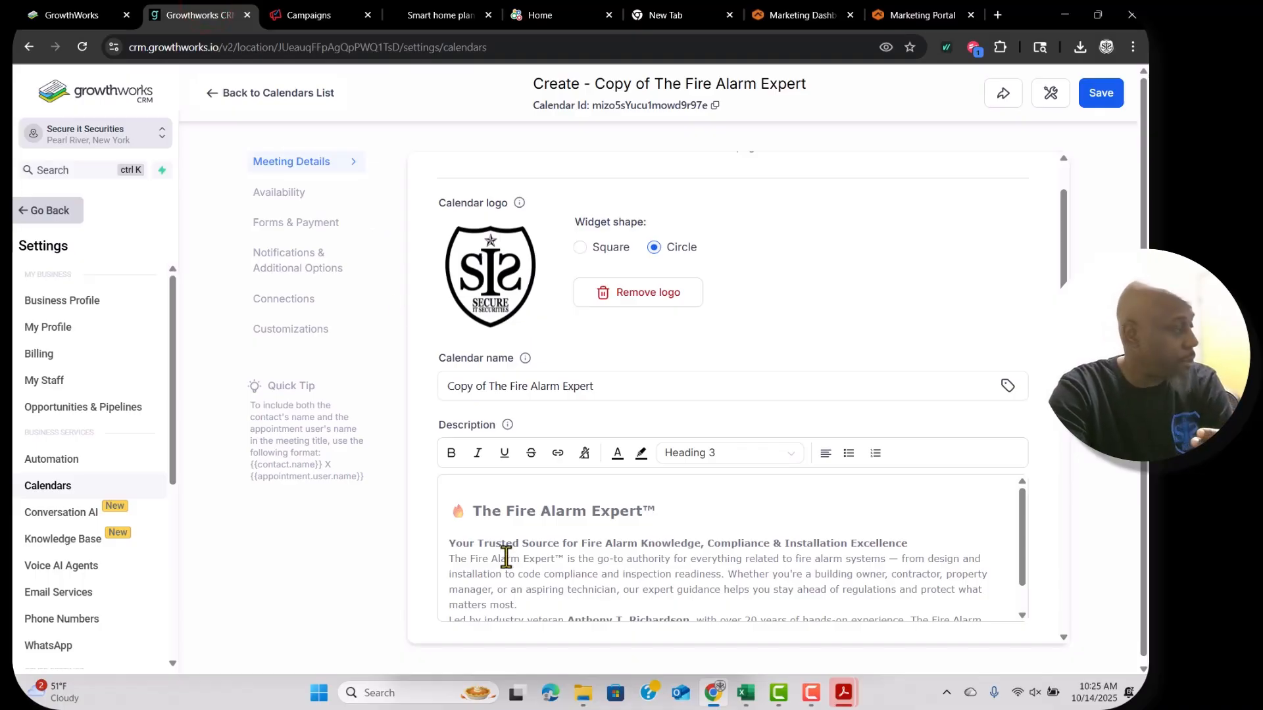
key(ctrl+a)
key(ctrl+v)
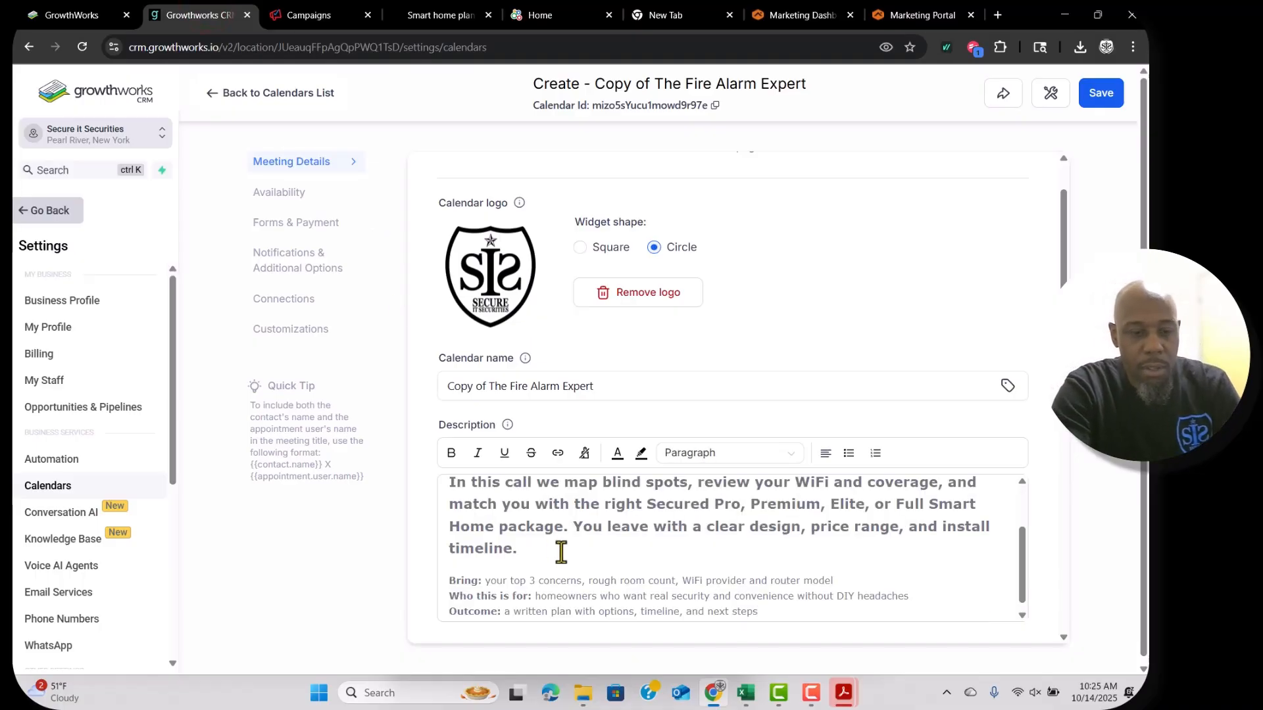
key(ctrl+a)
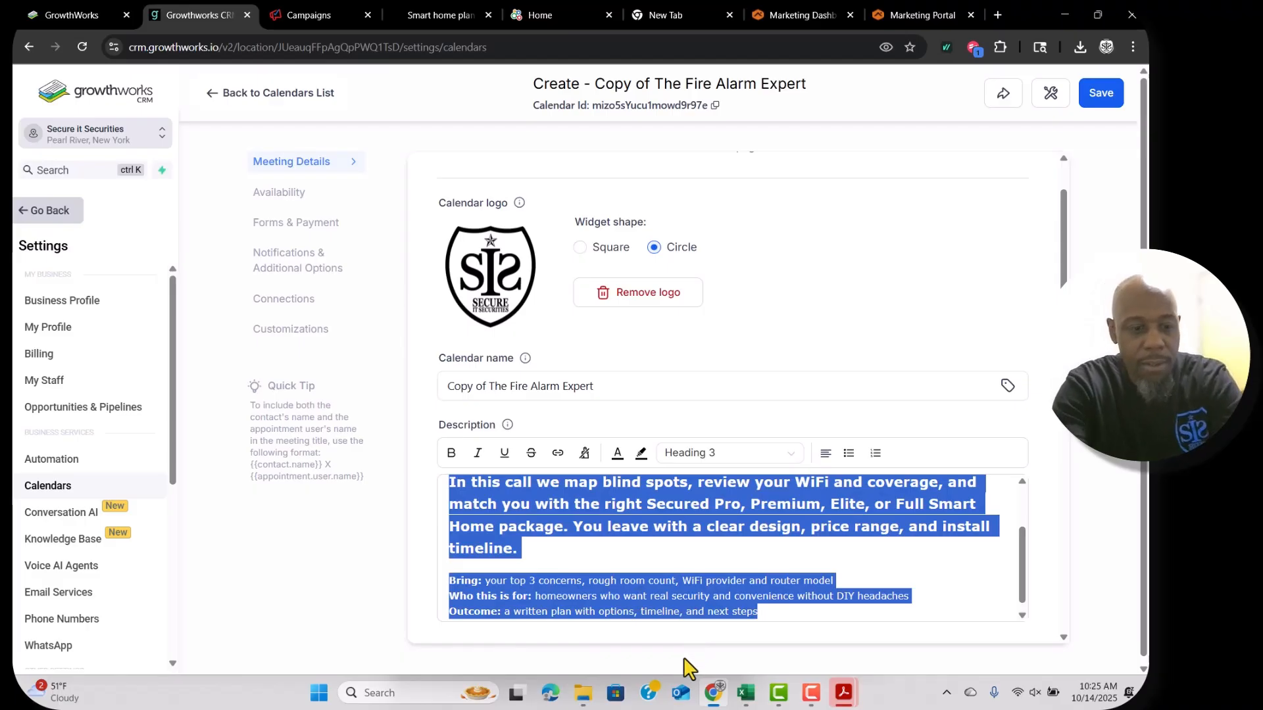
key(super)
text(word)
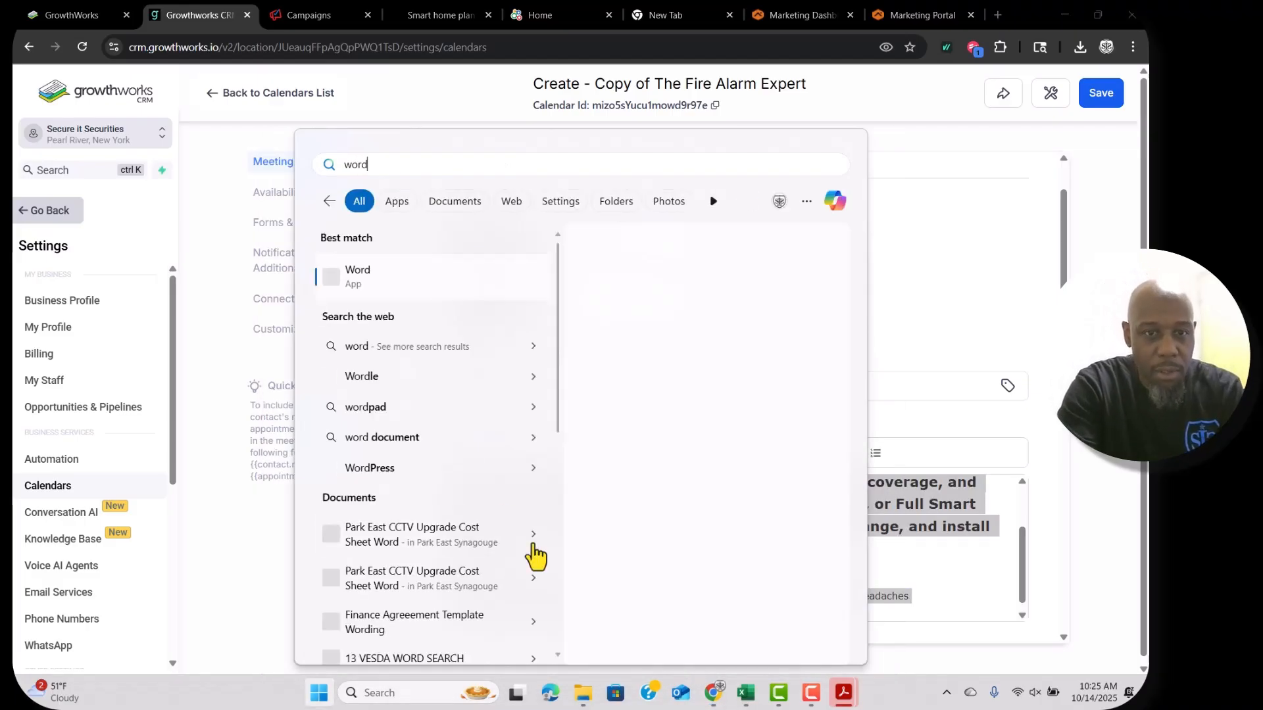
click(409, 358)
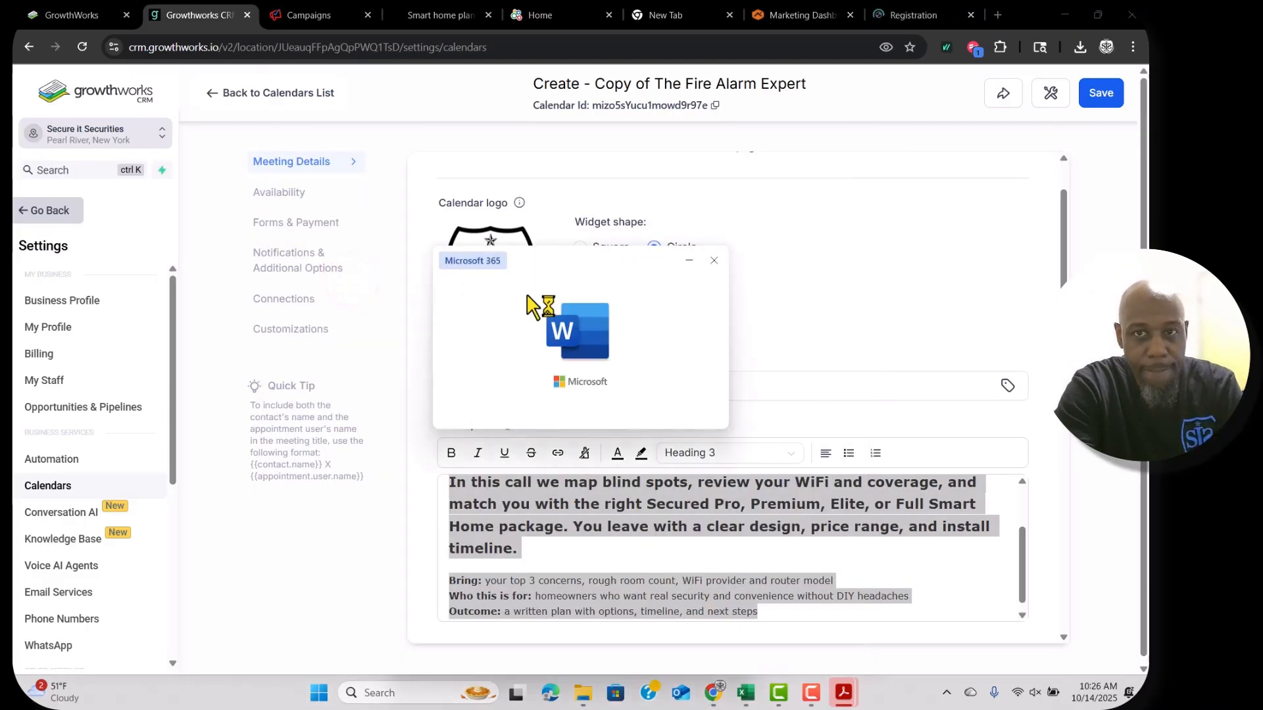
text(Smart Home Design Session Get a tailored plan to secure and automate your home with one app. In this call we map blind spots, review your WiFi and coverage, and match you with the right Secured Pro, Premium, Elite, or Full Smart Home package. You leave with a clear design, price range, and install timeline.  Bring: your top 3 concerns, rough room count, WiFi provider and router model Who this is for: homeowners who want real security and convenience without DIY headaches Outcome: a written plan with options, timeline, and next steps)
key(alt+Tab)
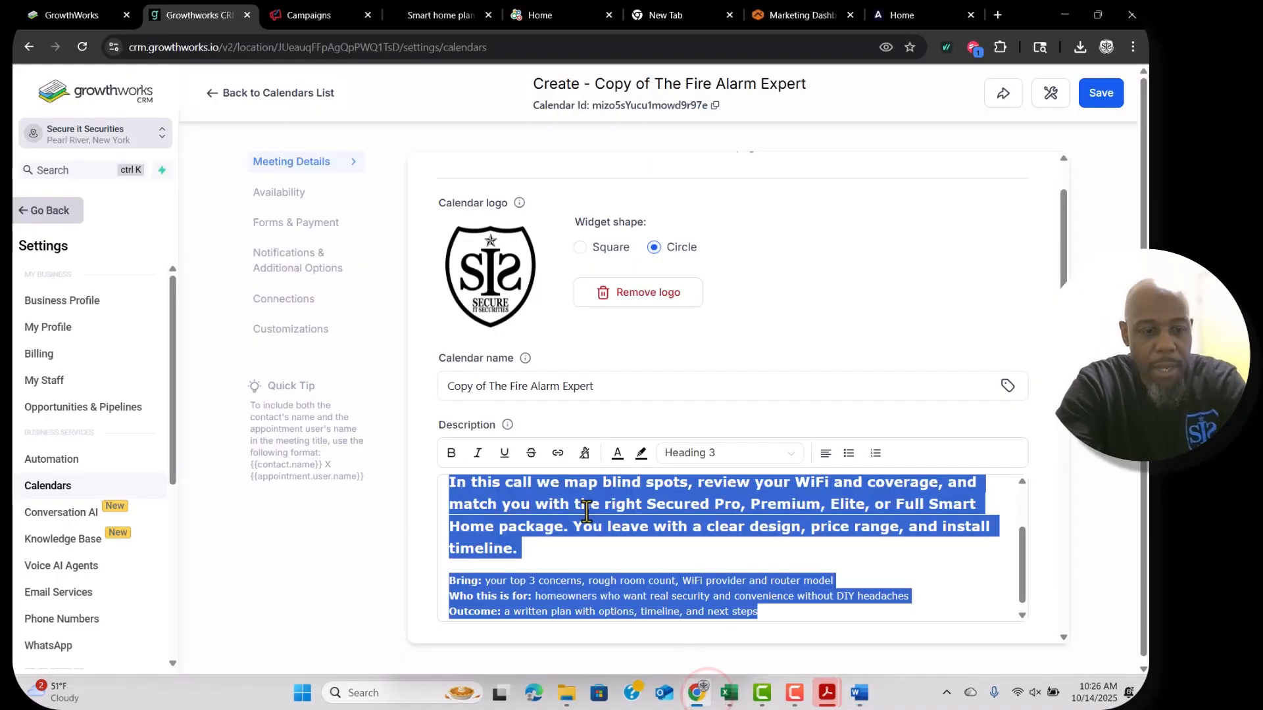
click(586, 511)
Move the Smart Home Design Session title out of the description into the Calendar name.
scroll(586, 551, up, 2)
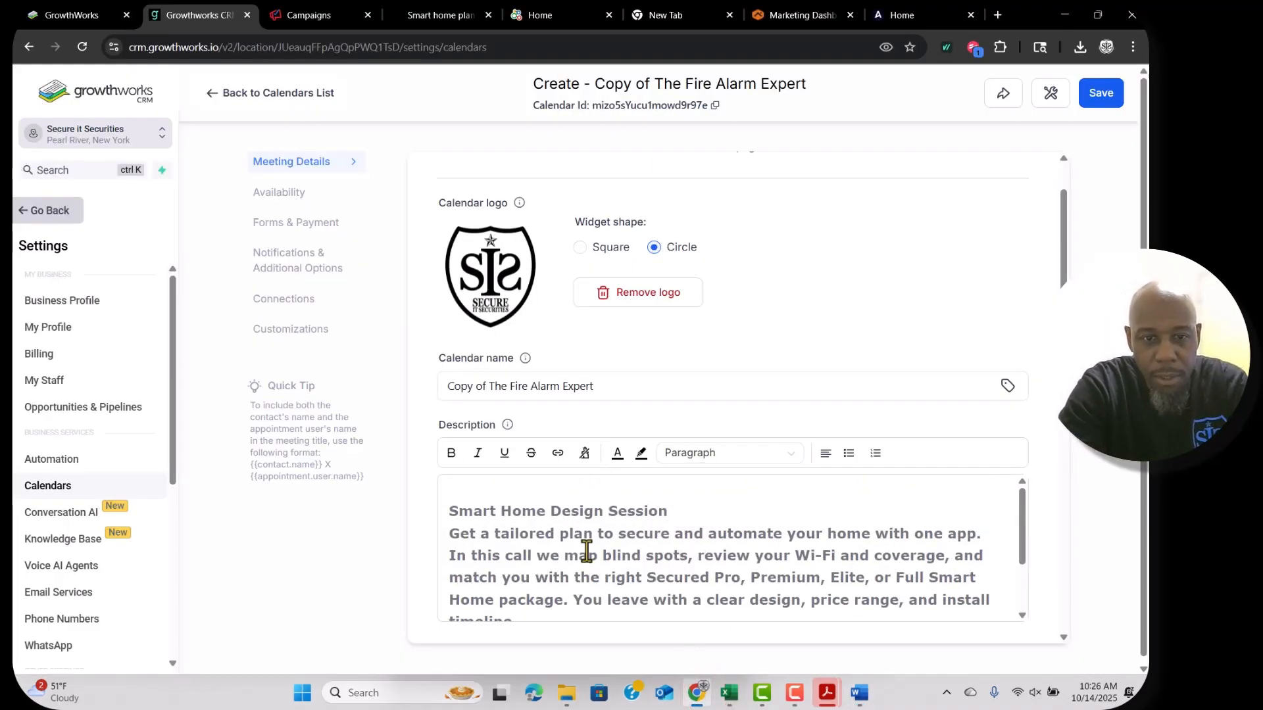
click(452, 510)
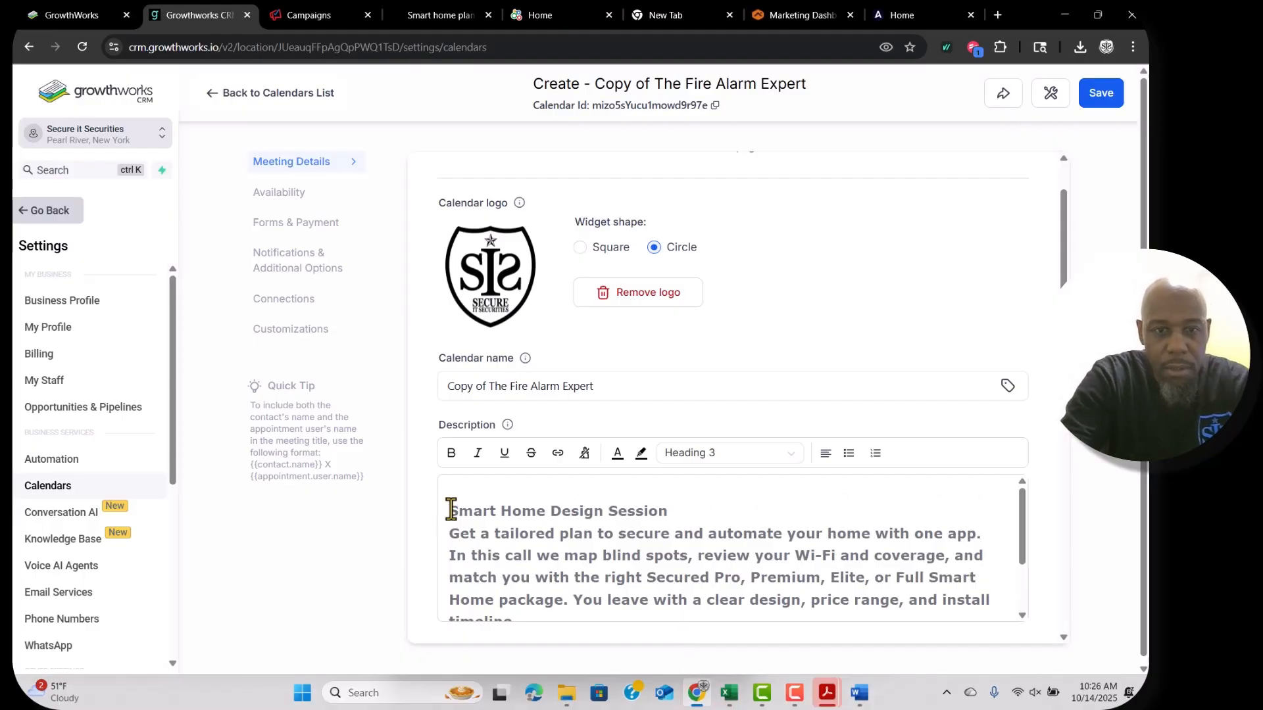
key(shift+End)
key(ctrl+c)
key(BackSpace)
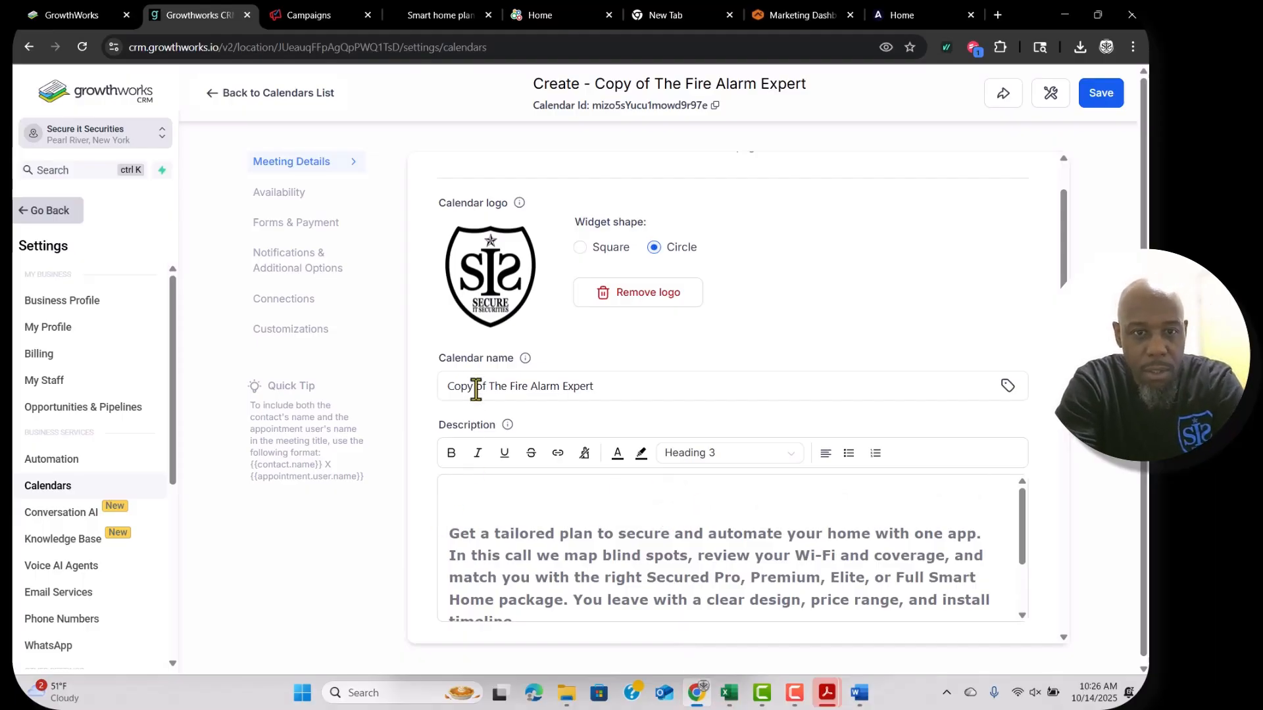
click(476, 388)
triple_click(476, 389)
key(ctrl+v)
Remove the leading blank line, format the description as Paragraph, and space the first paragraph.
click(455, 539)
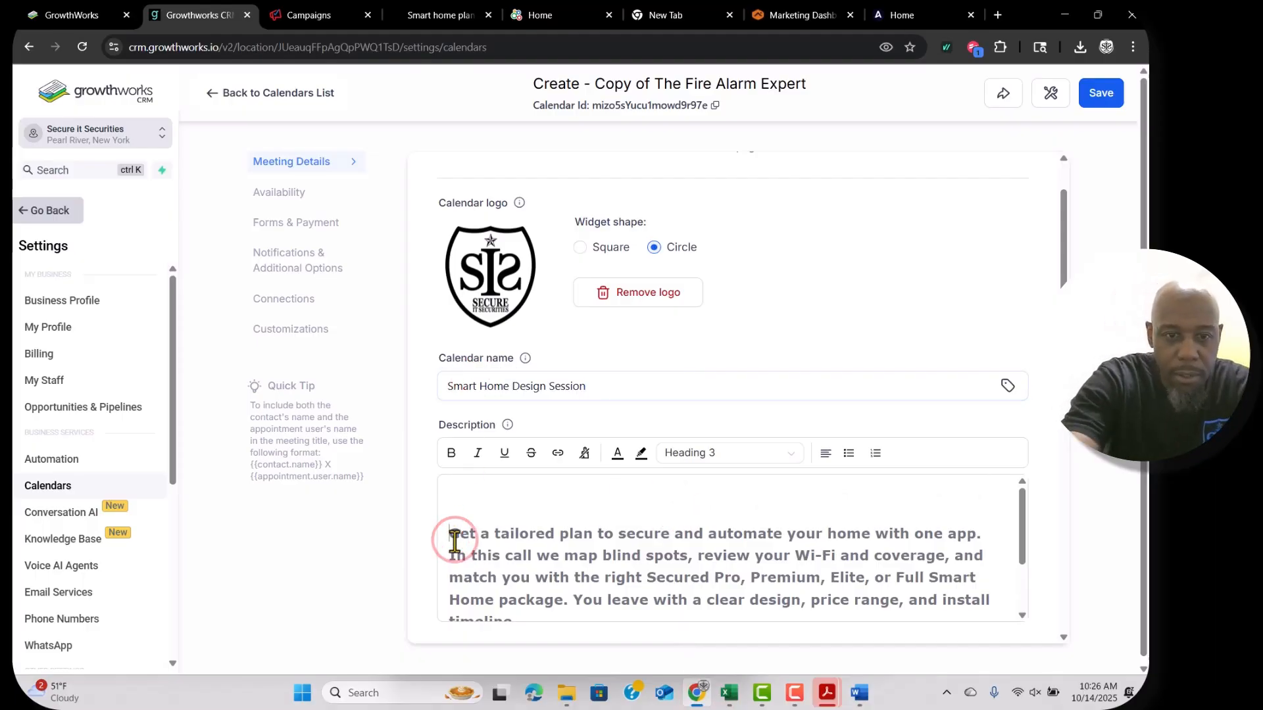
key(BackSpace)
triple_click(540, 601)
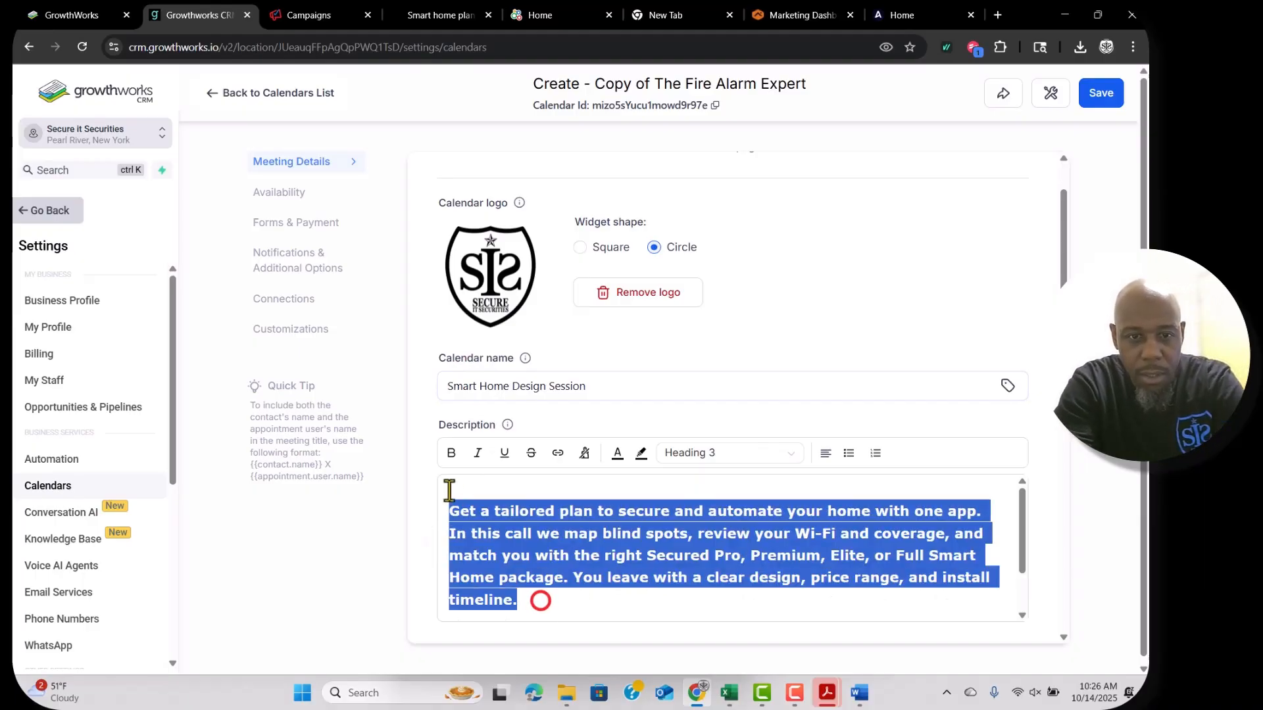
click(700, 452)
click(696, 655)
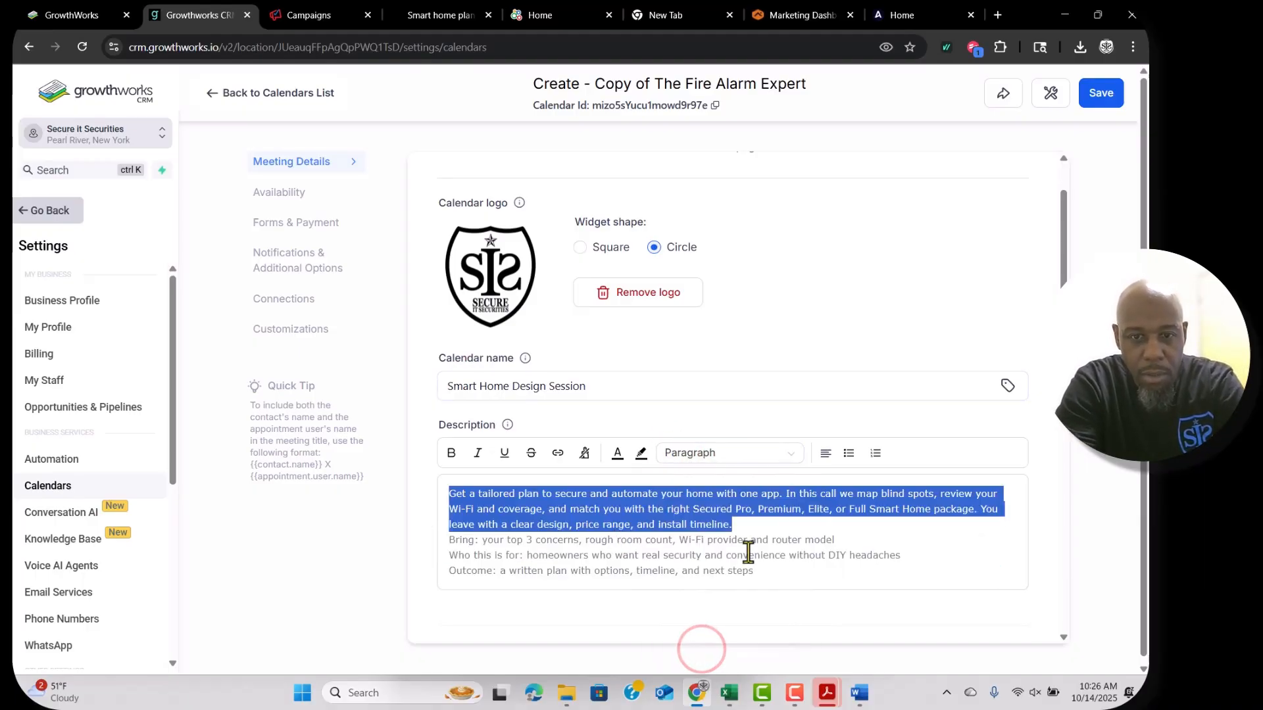
click(762, 528)
key(Return)
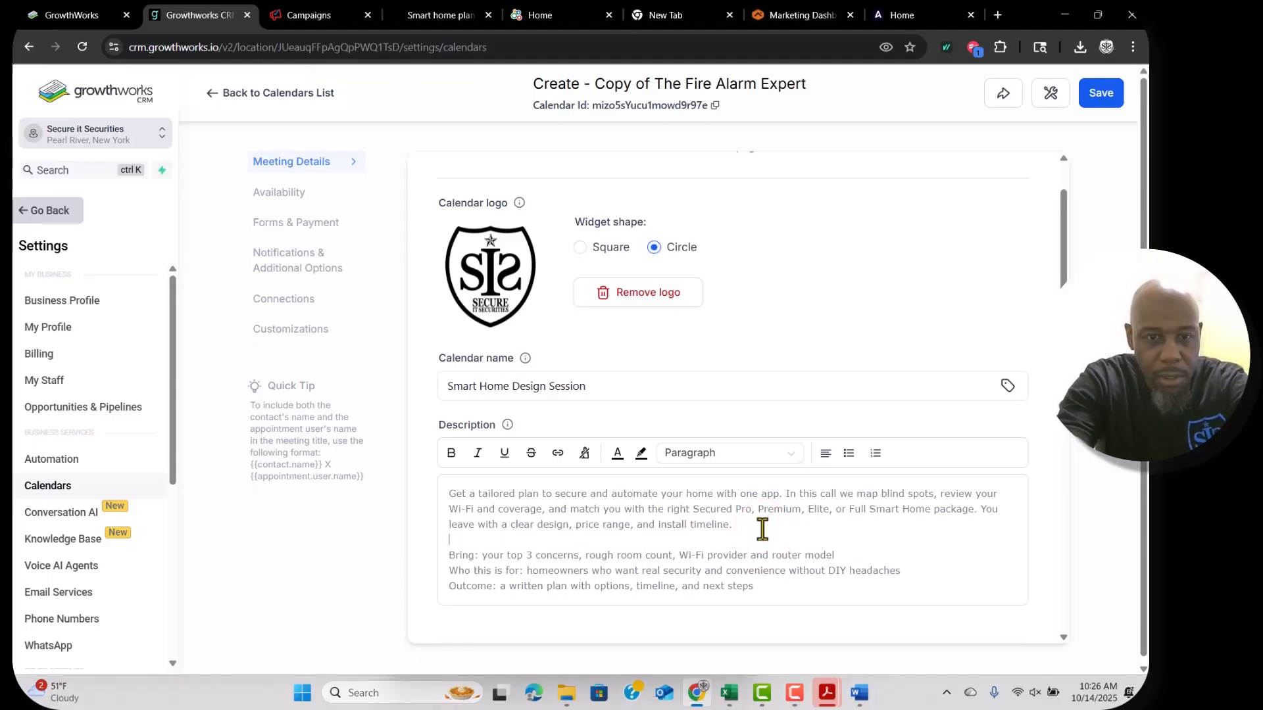
scroll(579, 394, down, 1)
scroll(658, 315, up, 2)
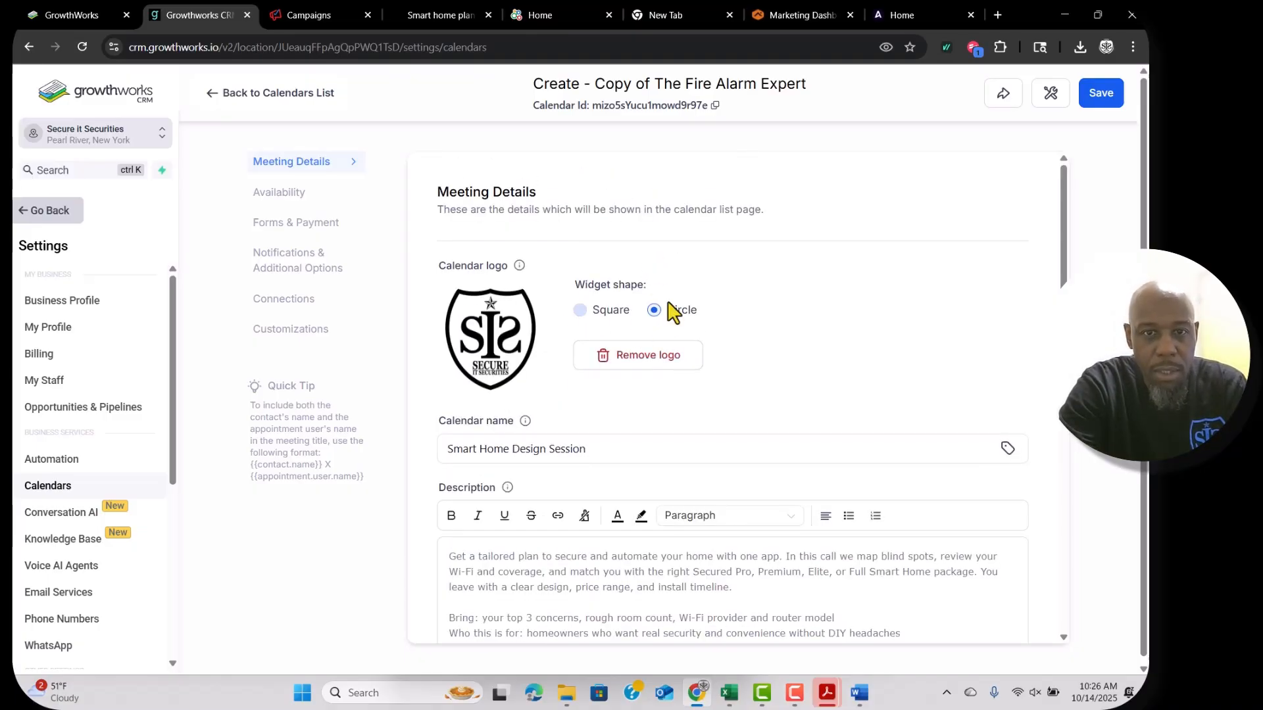
Set the calendar's custom URL slug to smarthomedesign.
scroll(645, 377, down, 7)
double_click(673, 363)
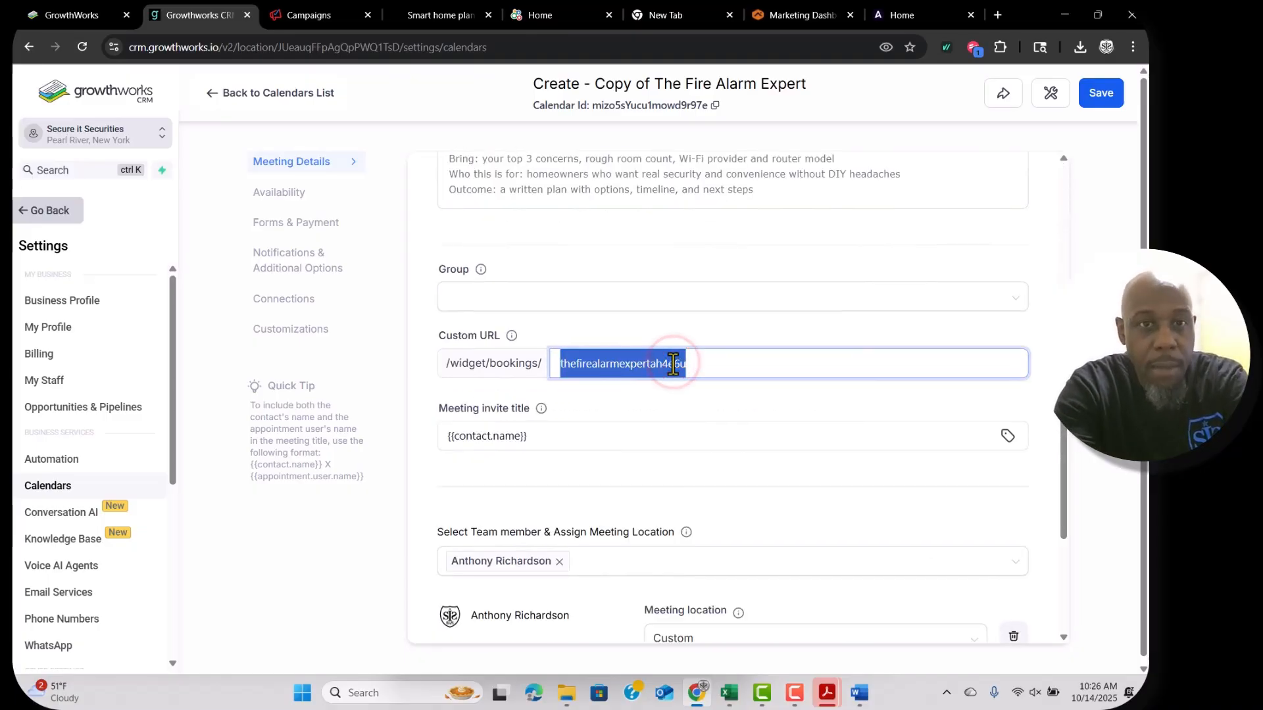
scroll(671, 361, up, 3)
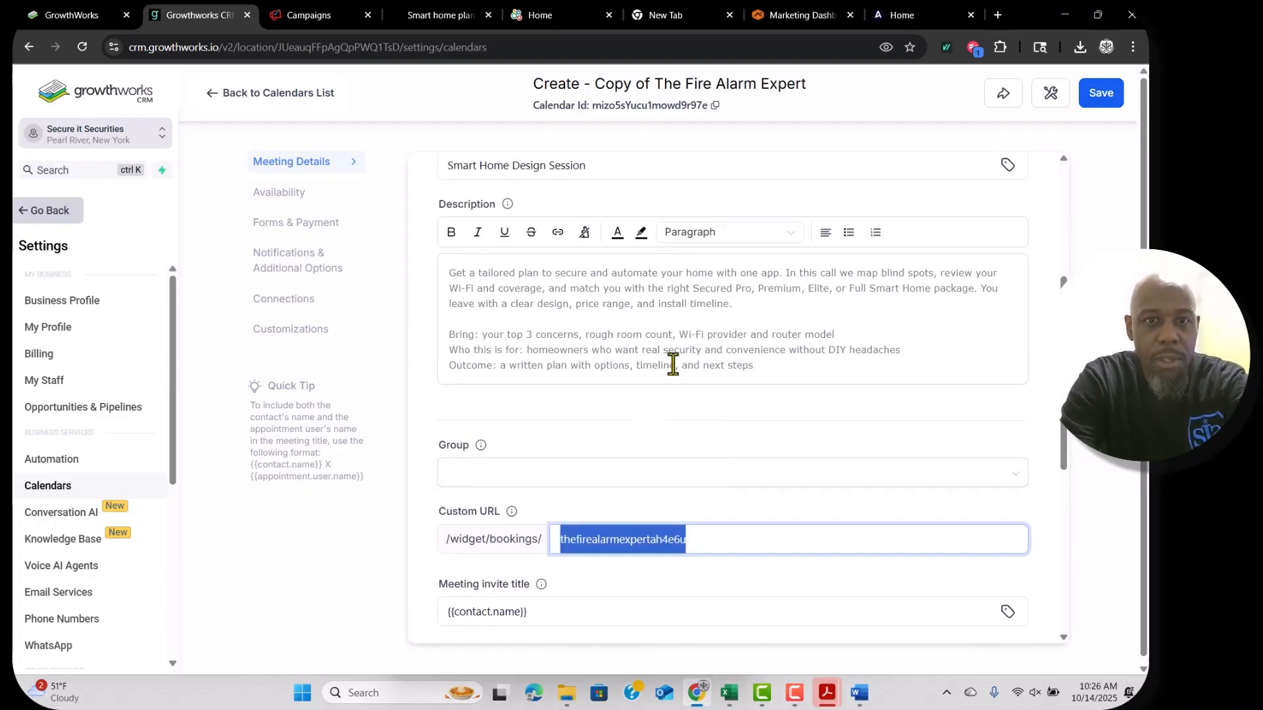
double_click(605, 559)
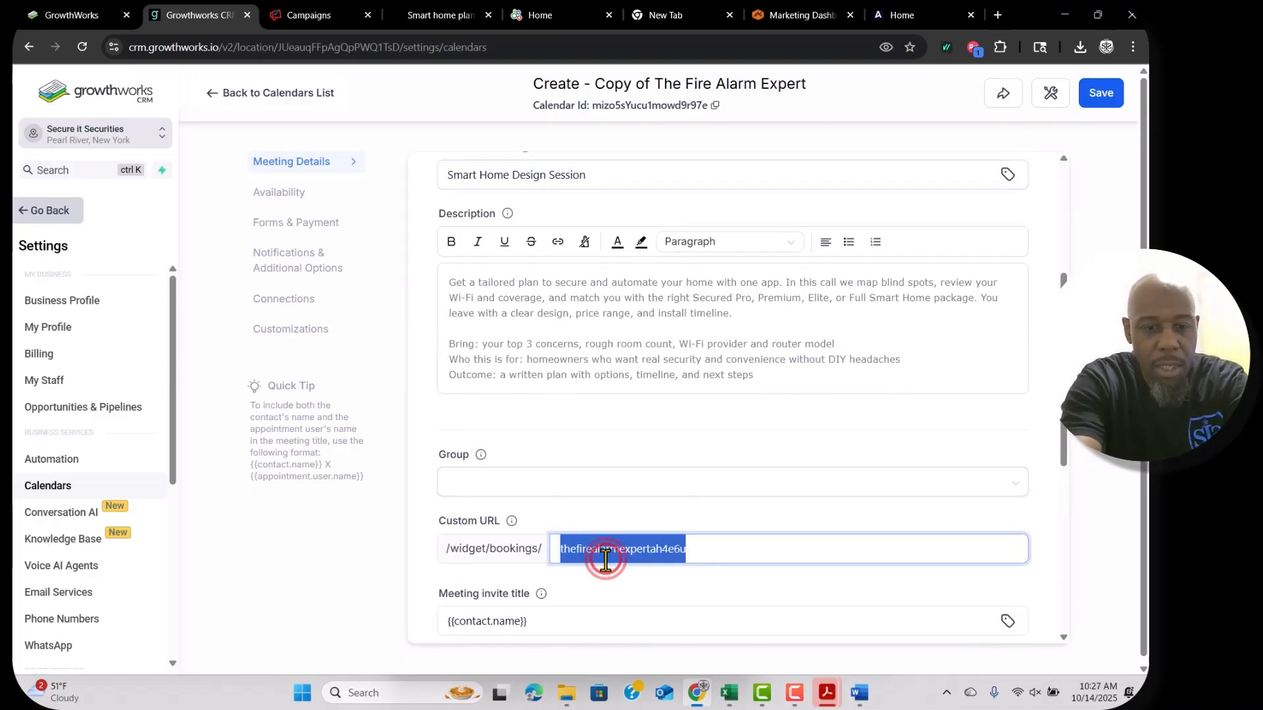
text(smarthomedesign)
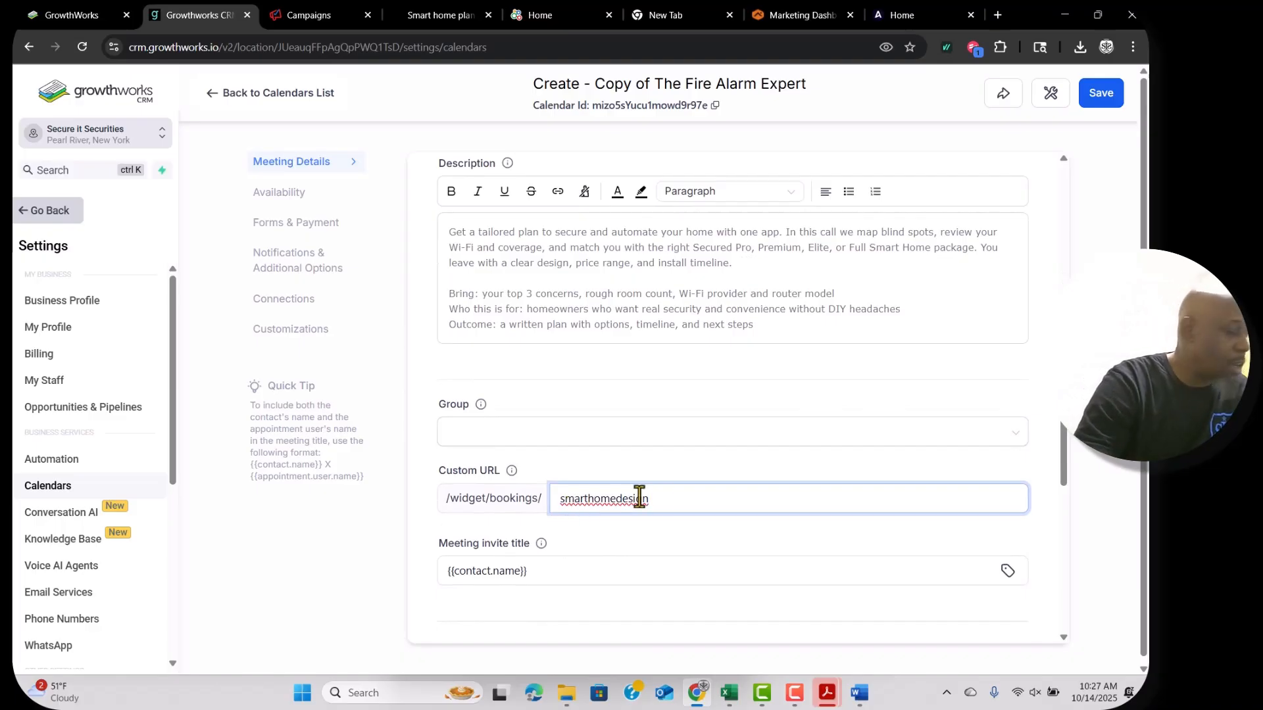
key(super+Tab)
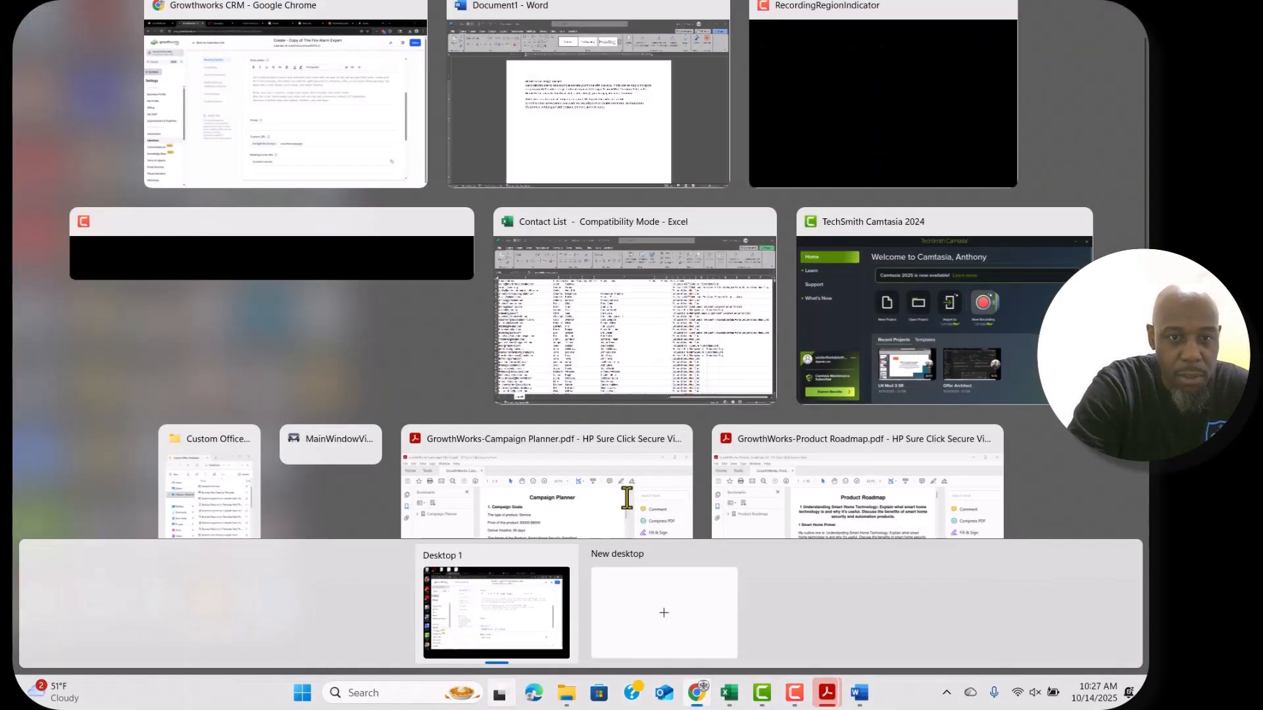
key(Escape)
Change the meeting colour from red to light blue and open the Availability settings.
scroll(641, 484, down, 5)
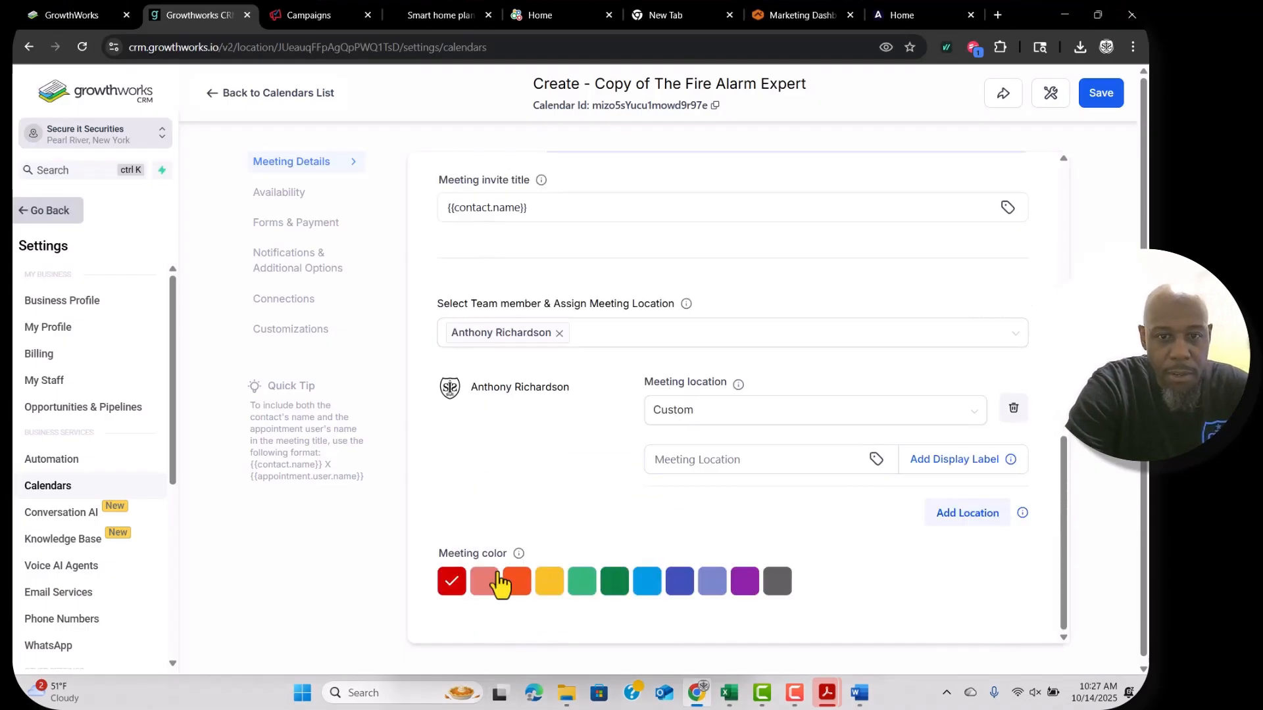
click(647, 586)
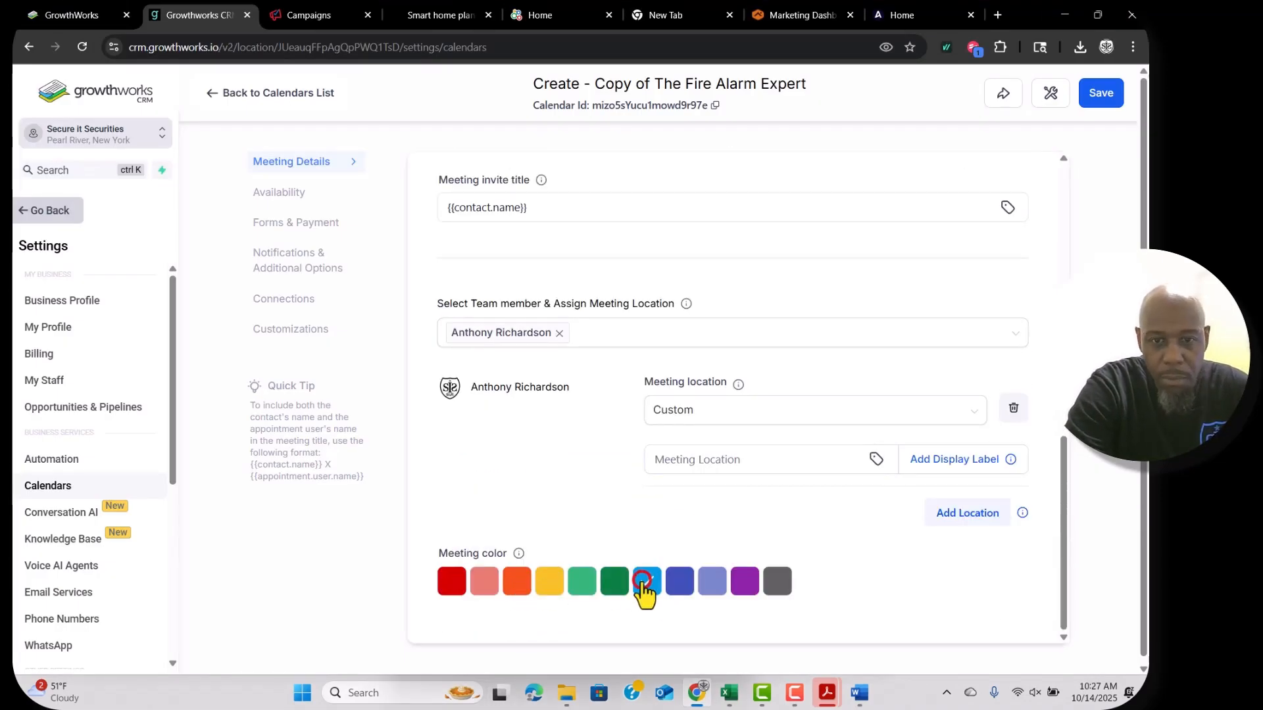
click(293, 192)
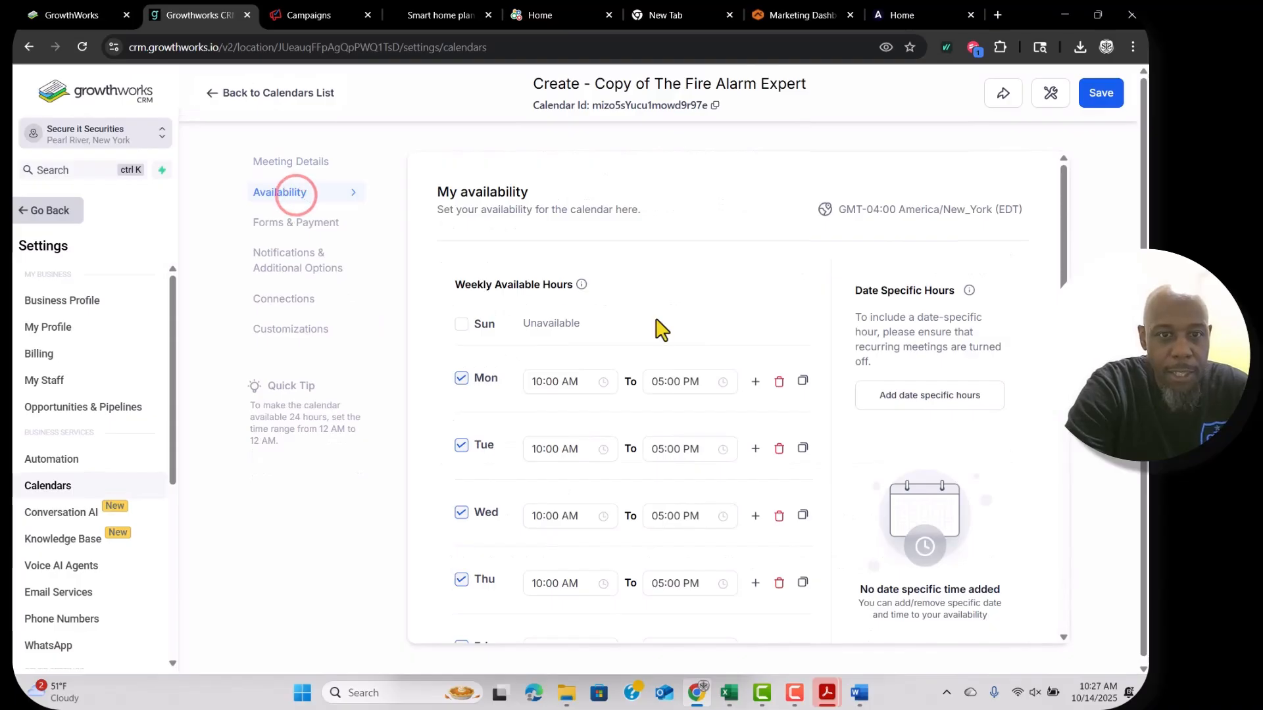
Re-enter 75% in the Look Busy field so that share of slots stays hidden.
scroll(546, 248, down, 2)
scroll(669, 420, down, 3)
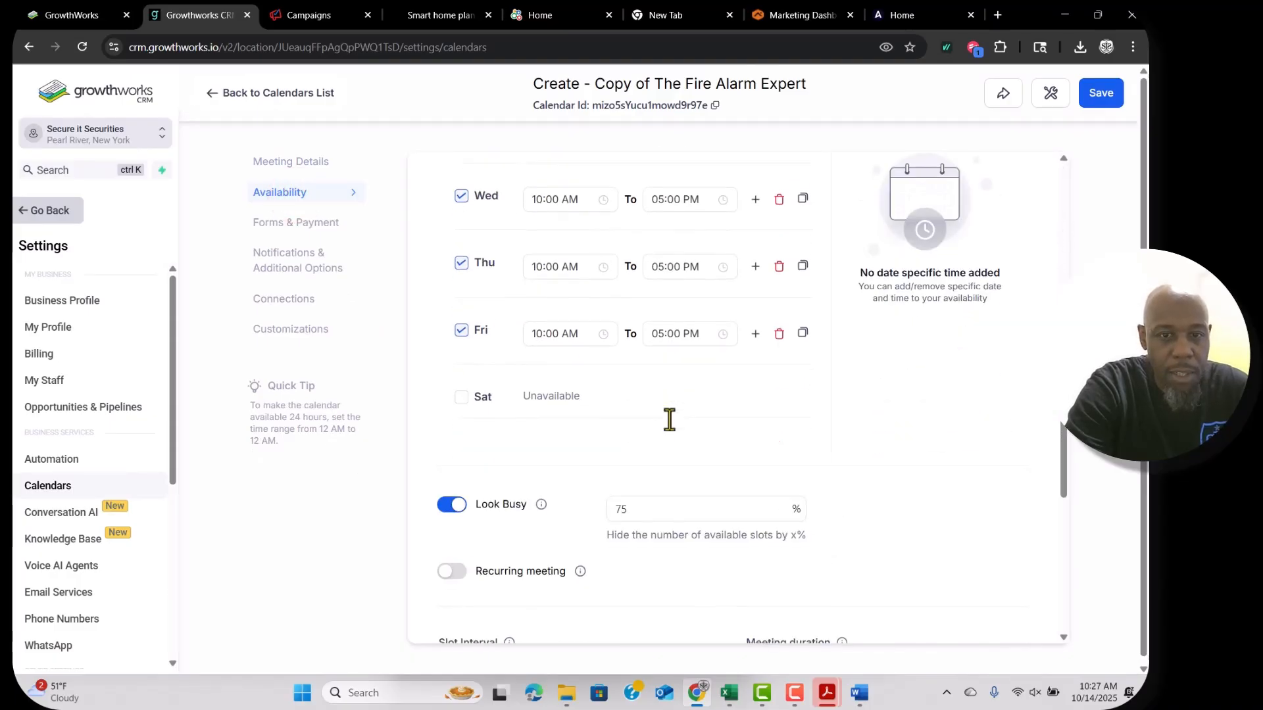
click(630, 467)
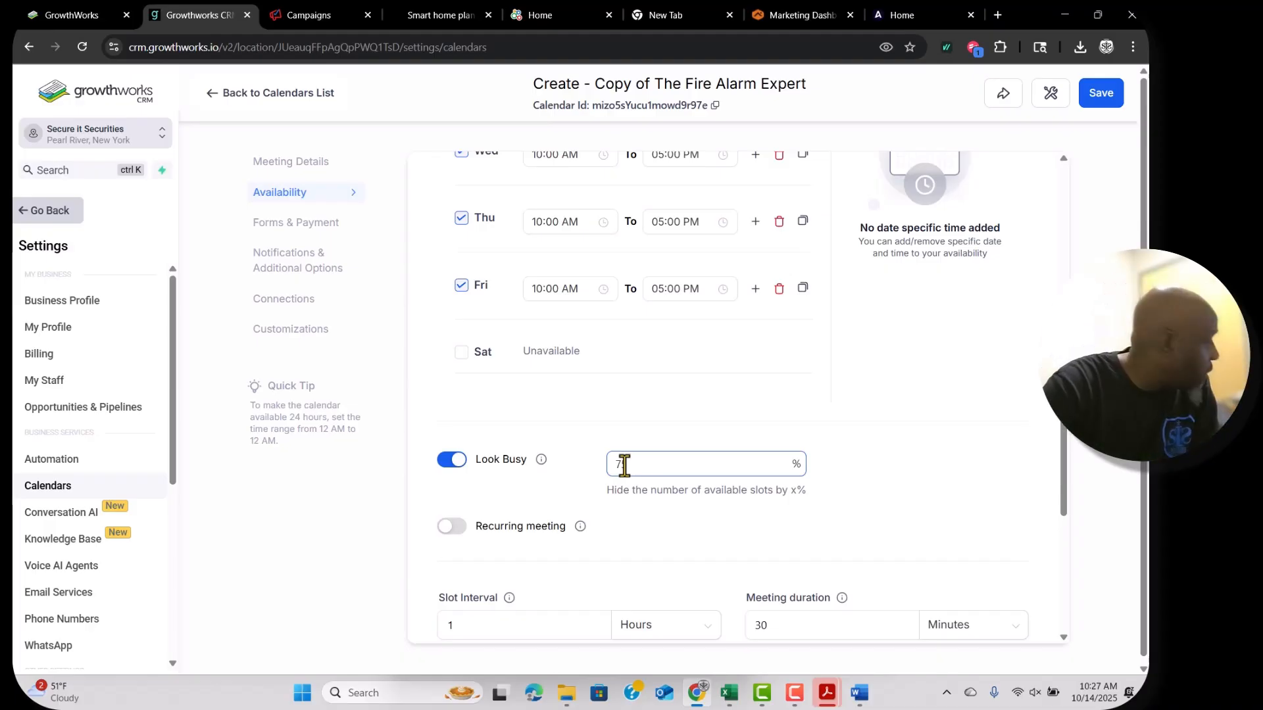
text(5)
scroll(623, 466, down, 5)
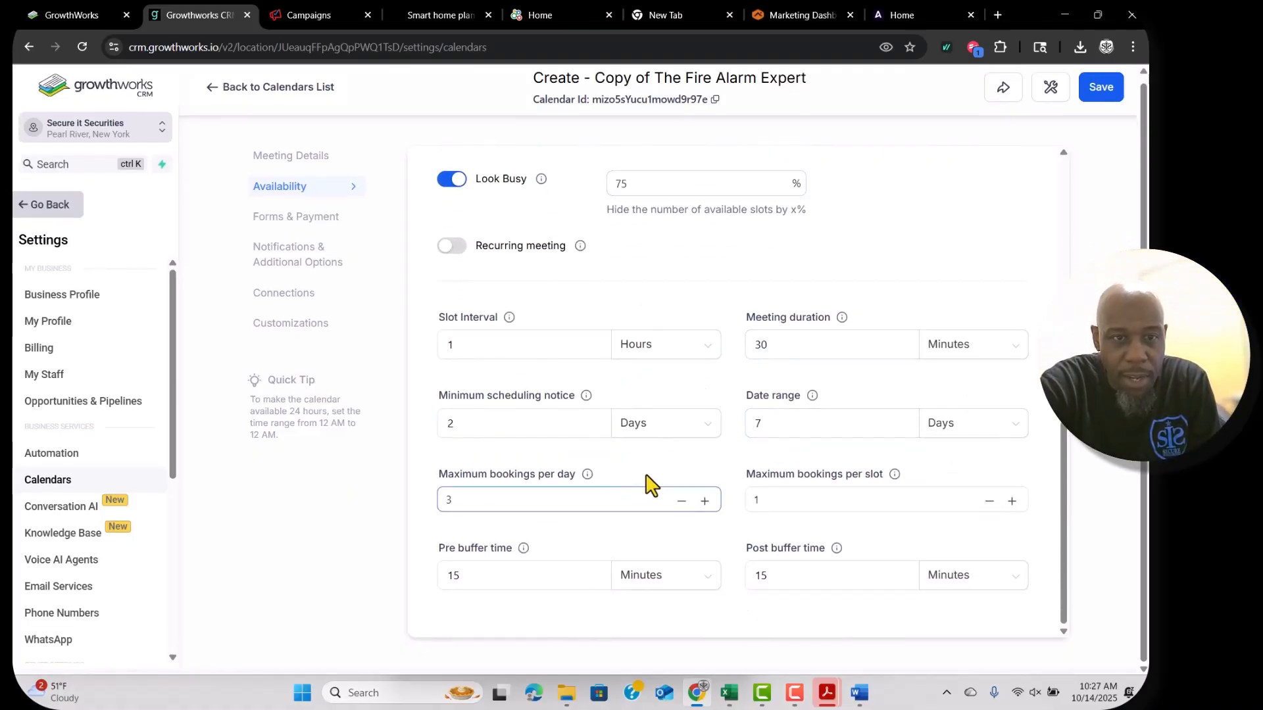
Open the Forms & Payment settings and scroll to the confirmation thank-you message.
click(312, 217)
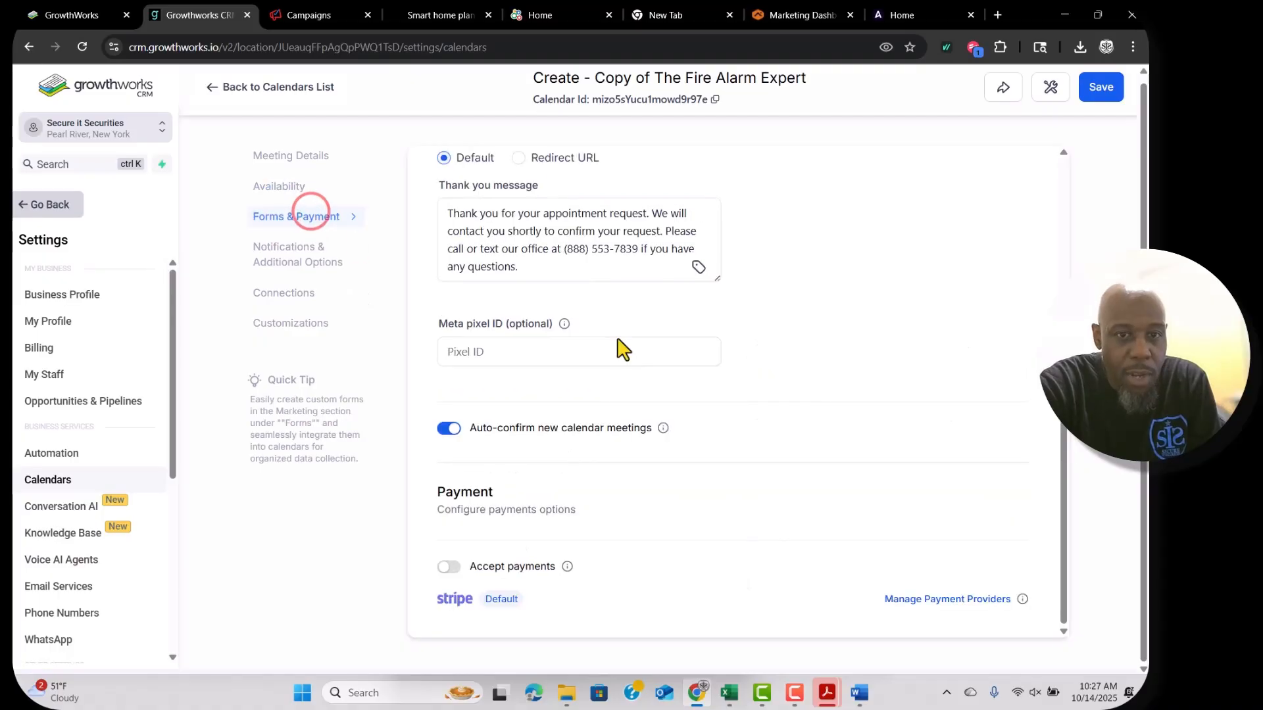
scroll(625, 534, up, 3)
scroll(625, 534, up, 1)
right_click(643, 540)
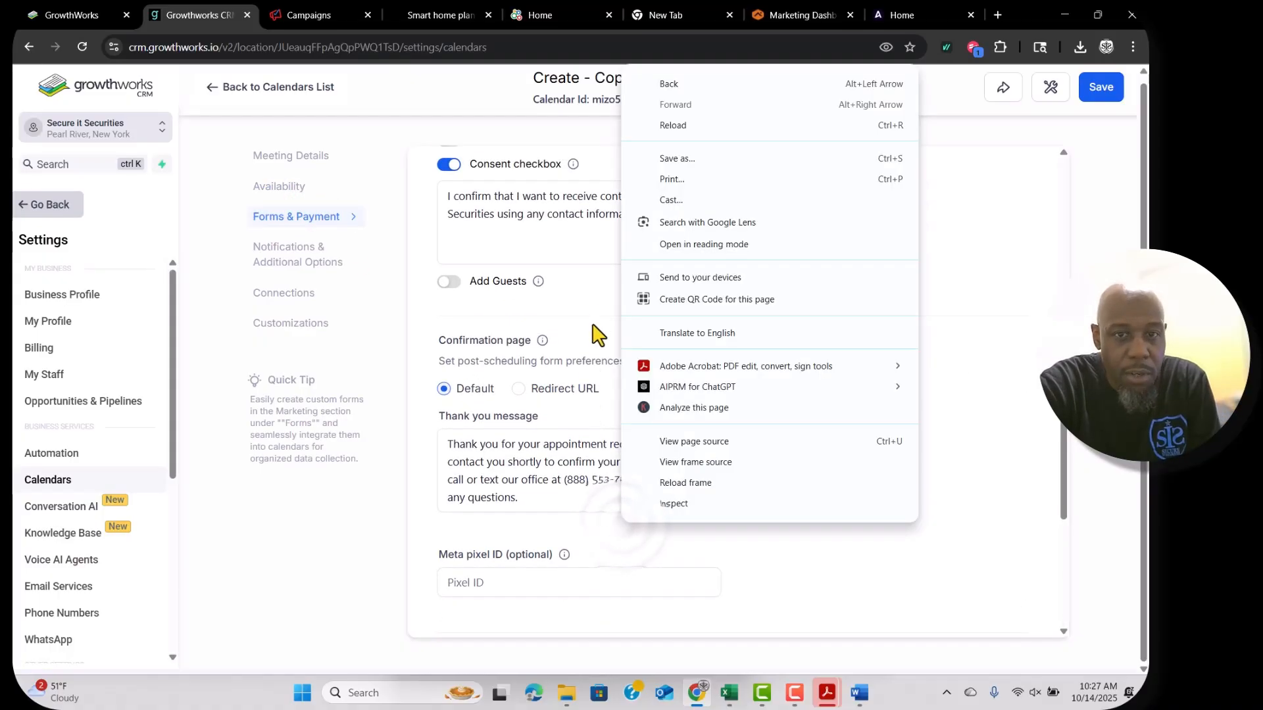
click(592, 310)
scroll(713, 332, up, 5)
scroll(743, 399, down, 2)
scroll(743, 399, down, 1)
click(600, 369)
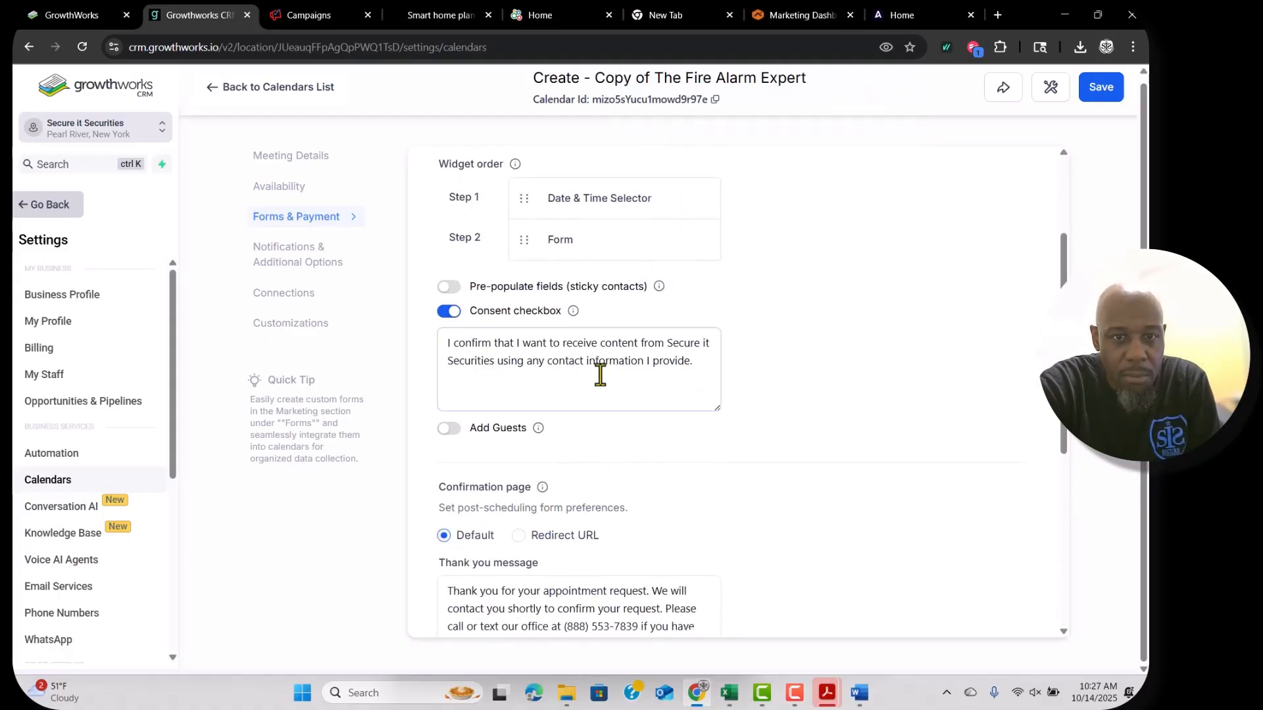
scroll(780, 411, down, 3)
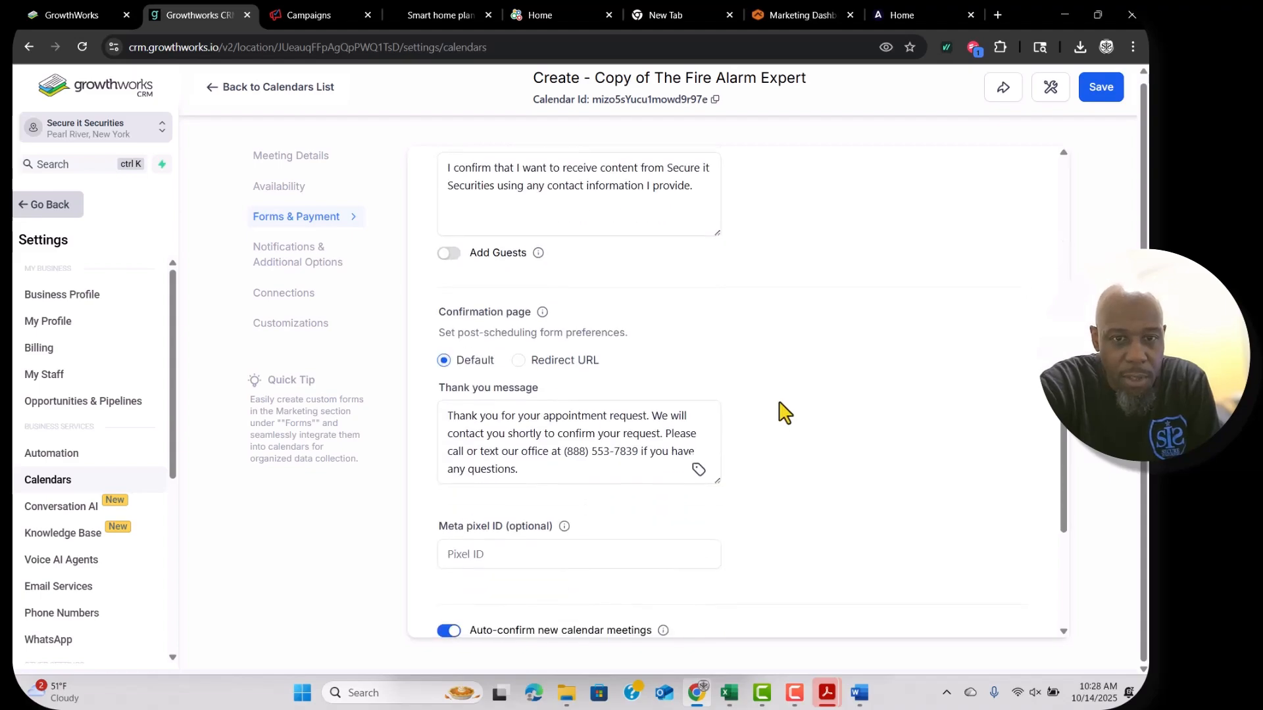
Replace the old office phone number in the thank-you message with the company's new number.
click(642, 454)
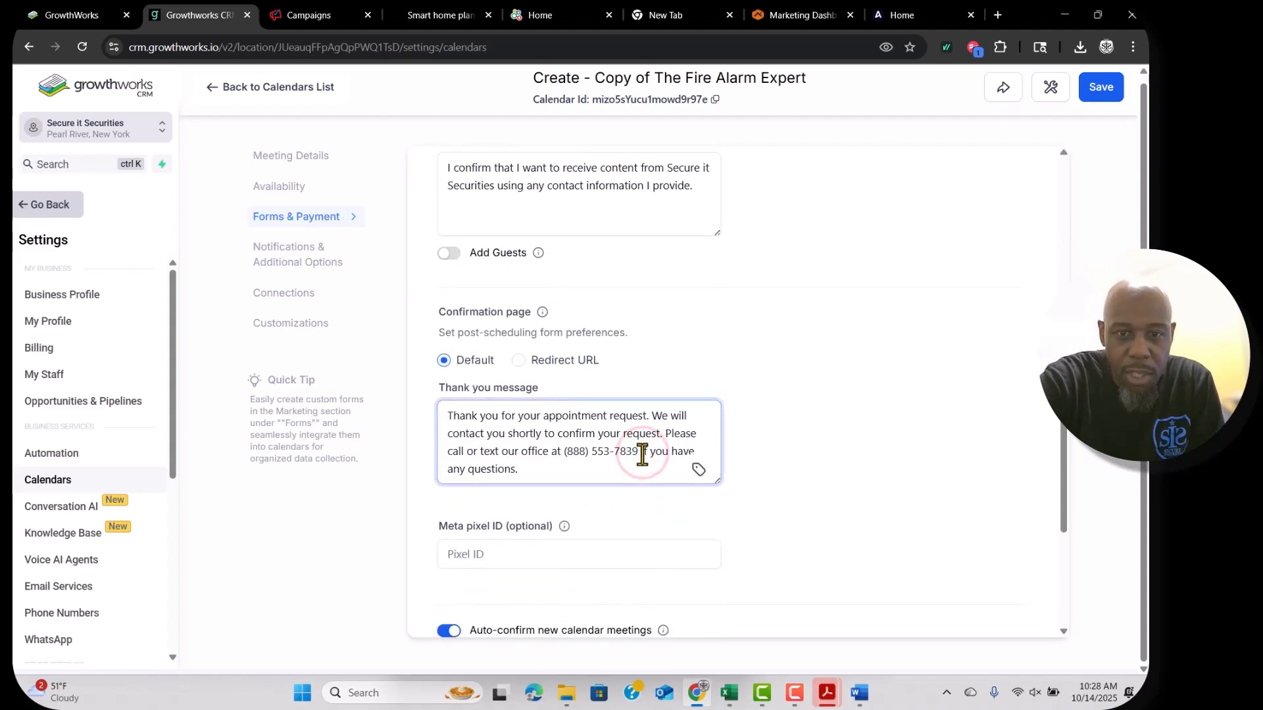
key(BackSpace)
key(BackSpace)
key(BackSpace)
key(BackSpace)
key(BackSpace)
key(BackSpace)
key(BackSpace)
key(BackSpace)
key(BackSpace)
key(BackSpace)
key(BackSpace)
key(BackSpace)
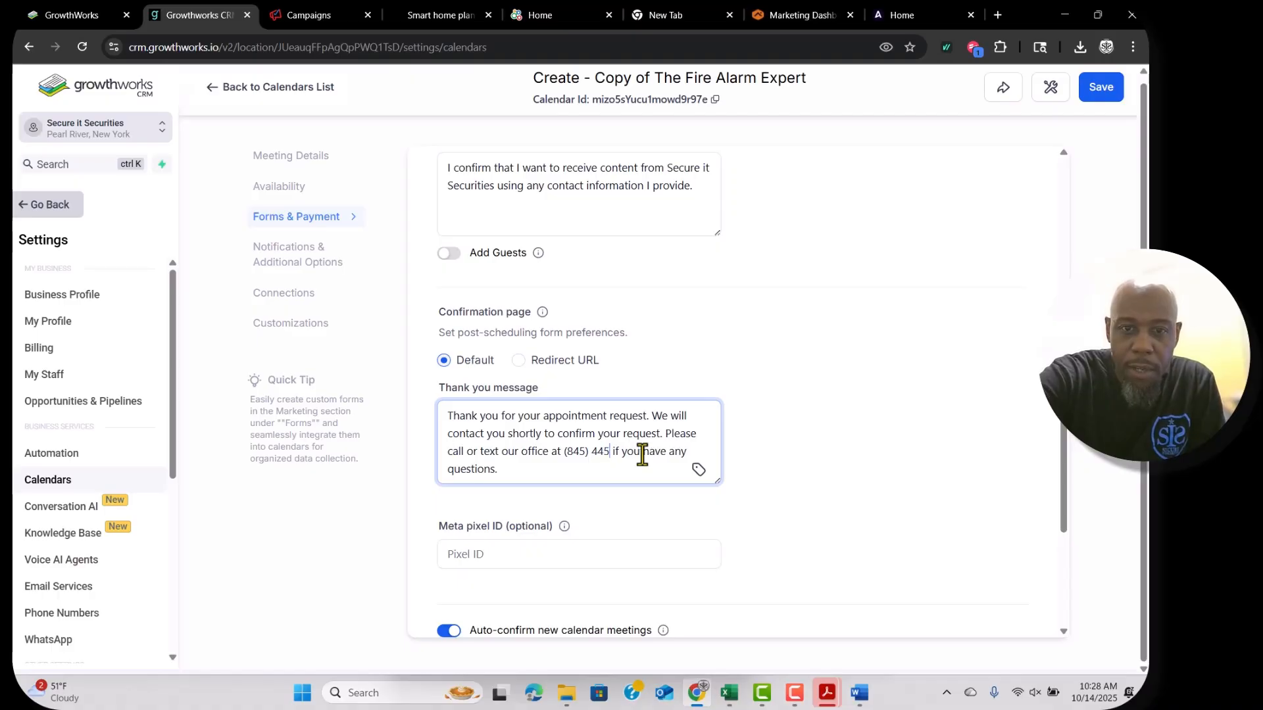
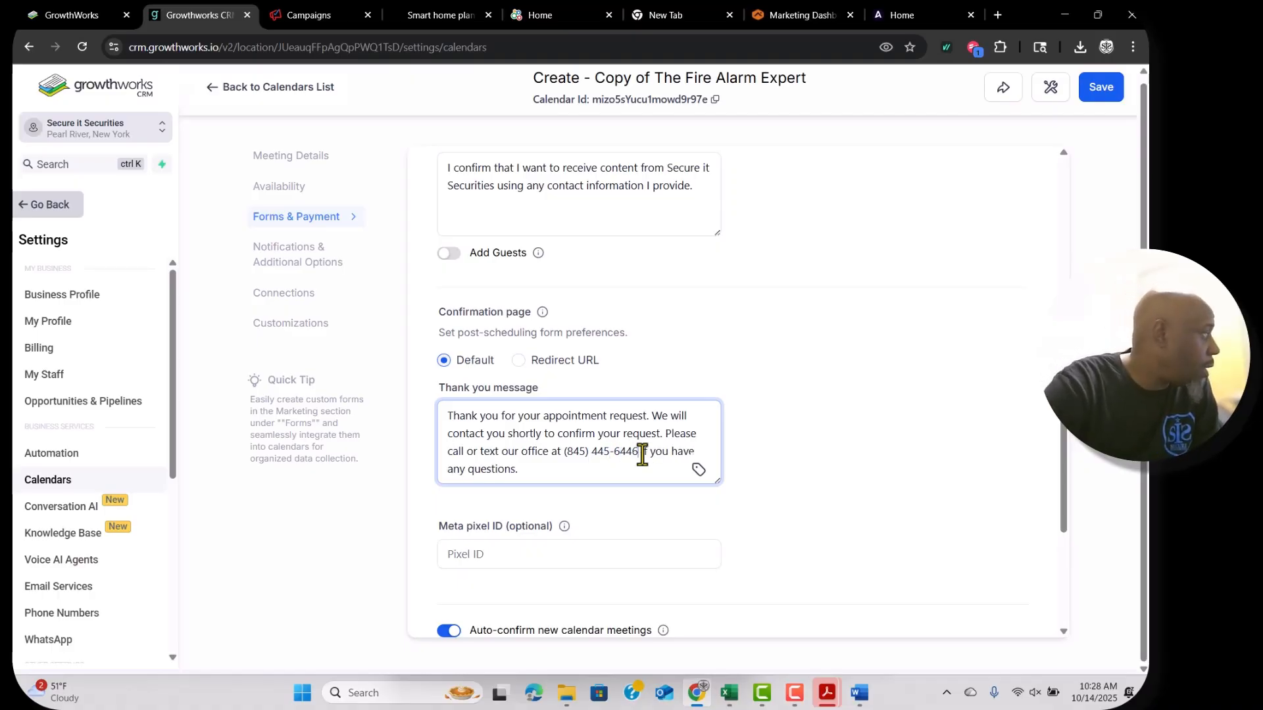
scroll(773, 452, down, 3)
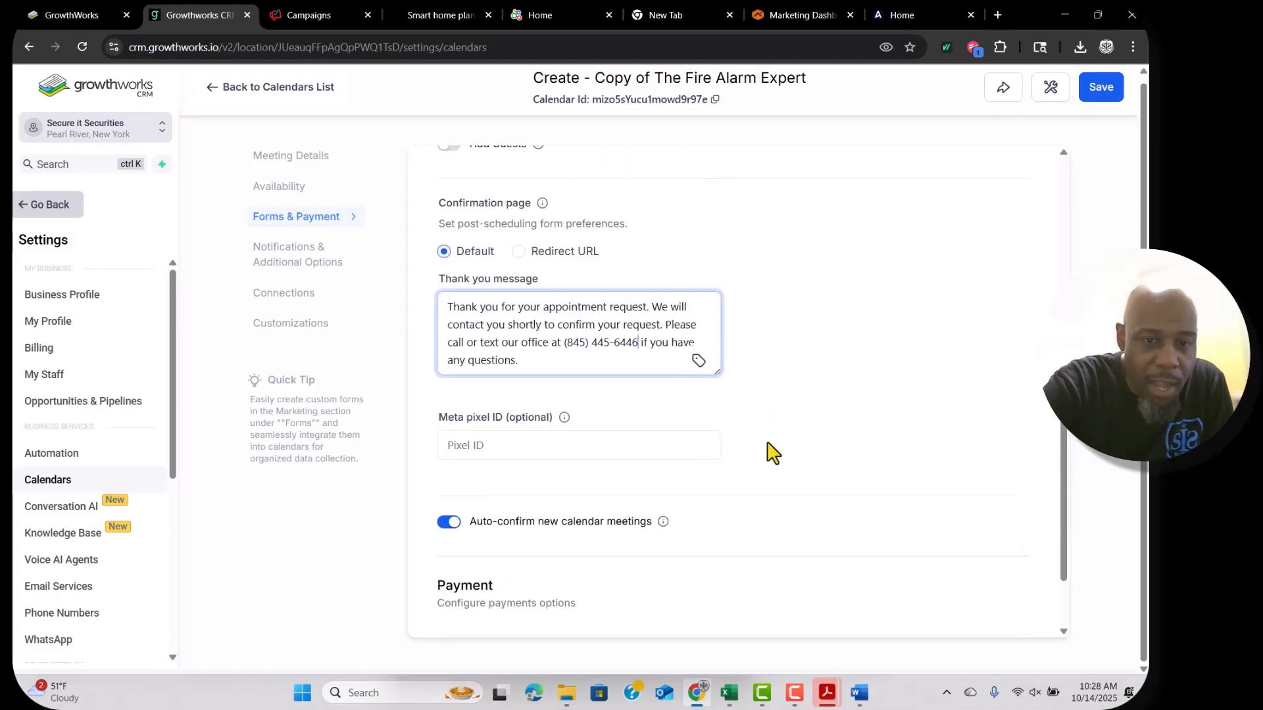
Review the calendar's Notifications, Connections and Customizations settings sections.
click(279, 245)
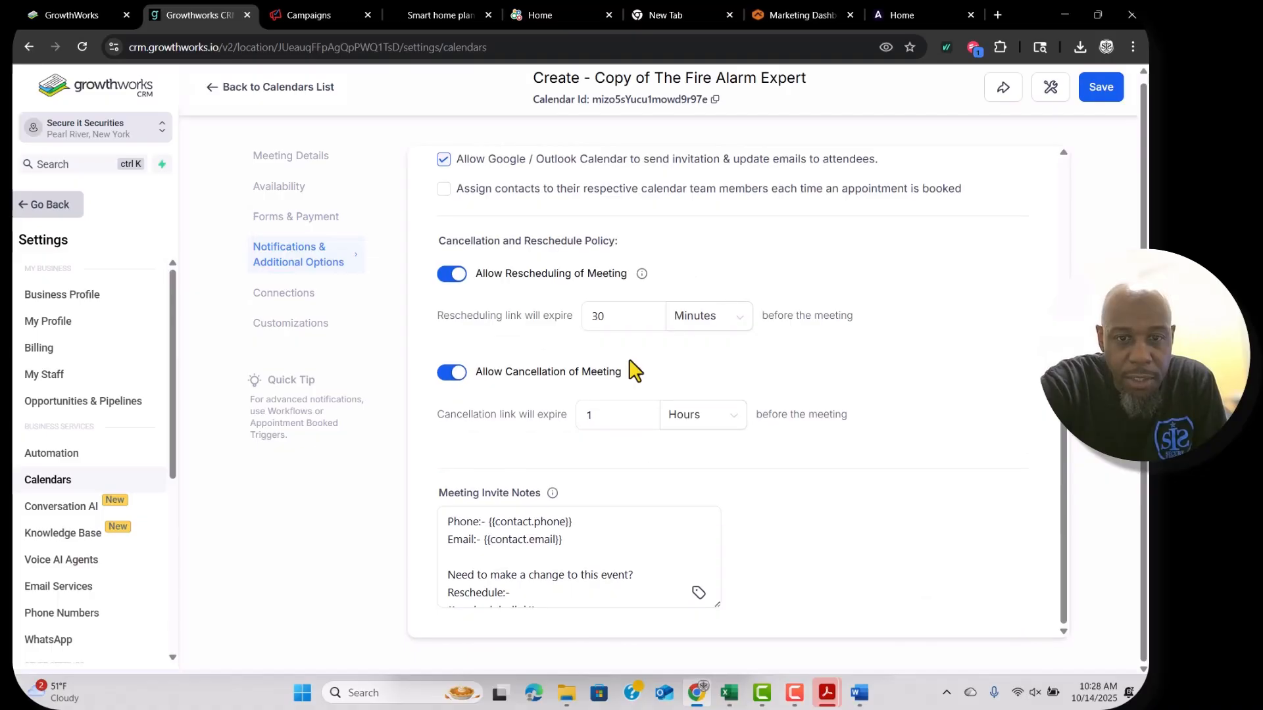
scroll(632, 370, up, 10)
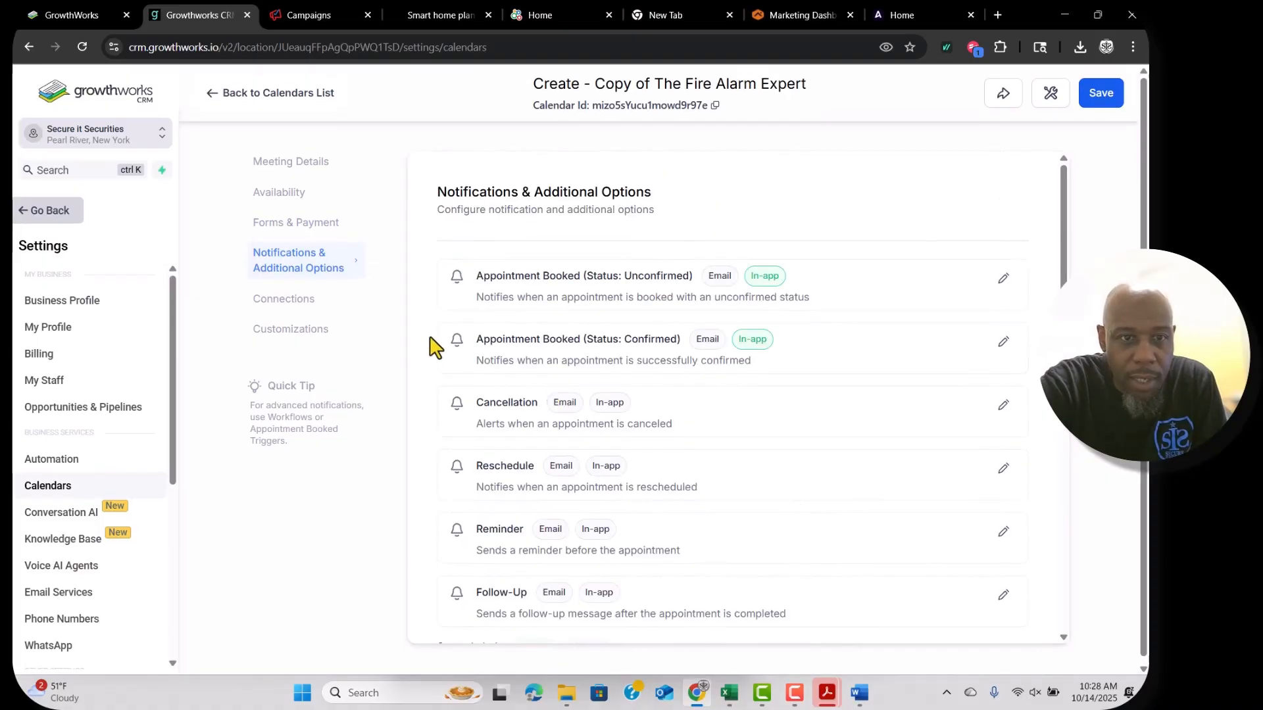
click(297, 300)
click(280, 329)
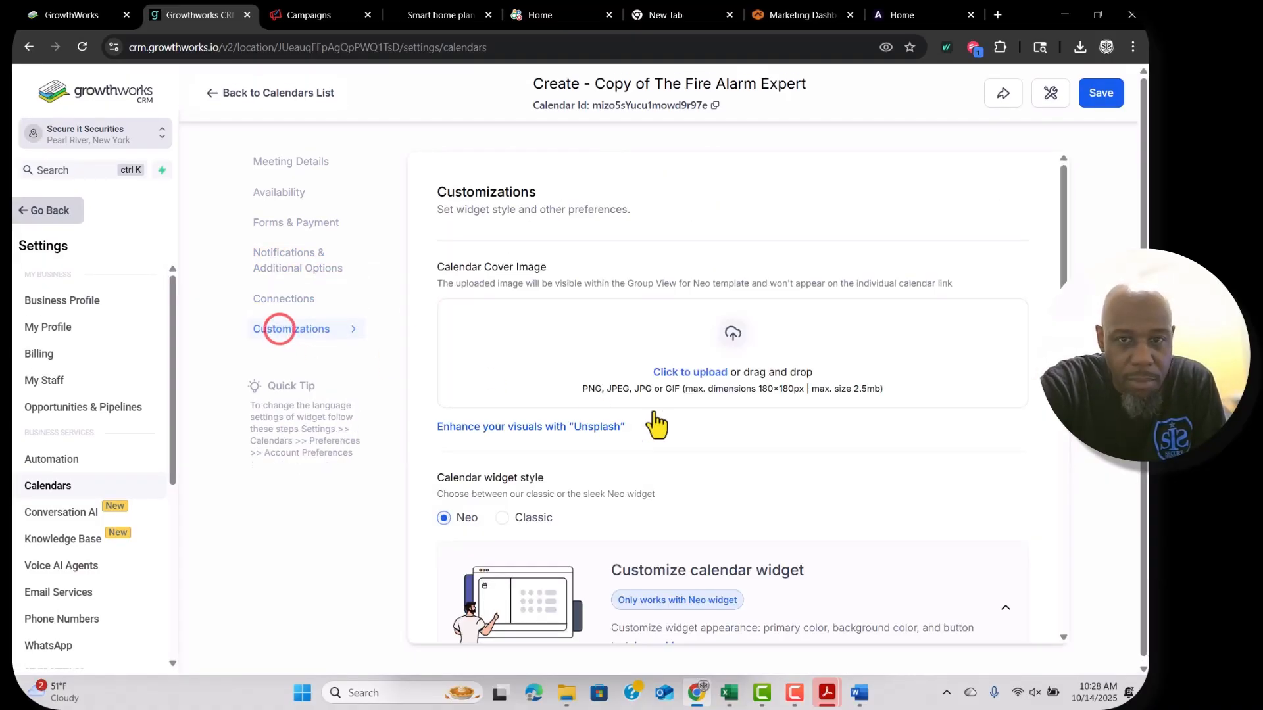
scroll(661, 423, down, 2)
scroll(625, 333, up, 2)
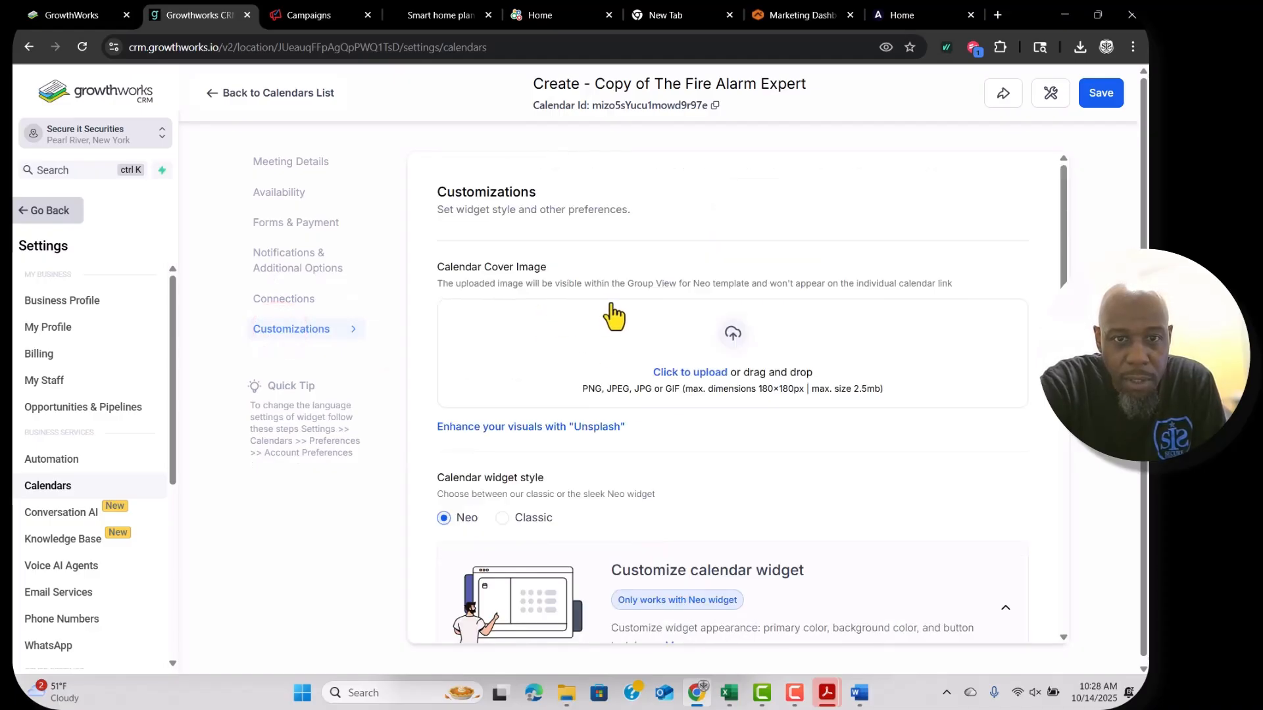
scroll(787, 391, down, 3)
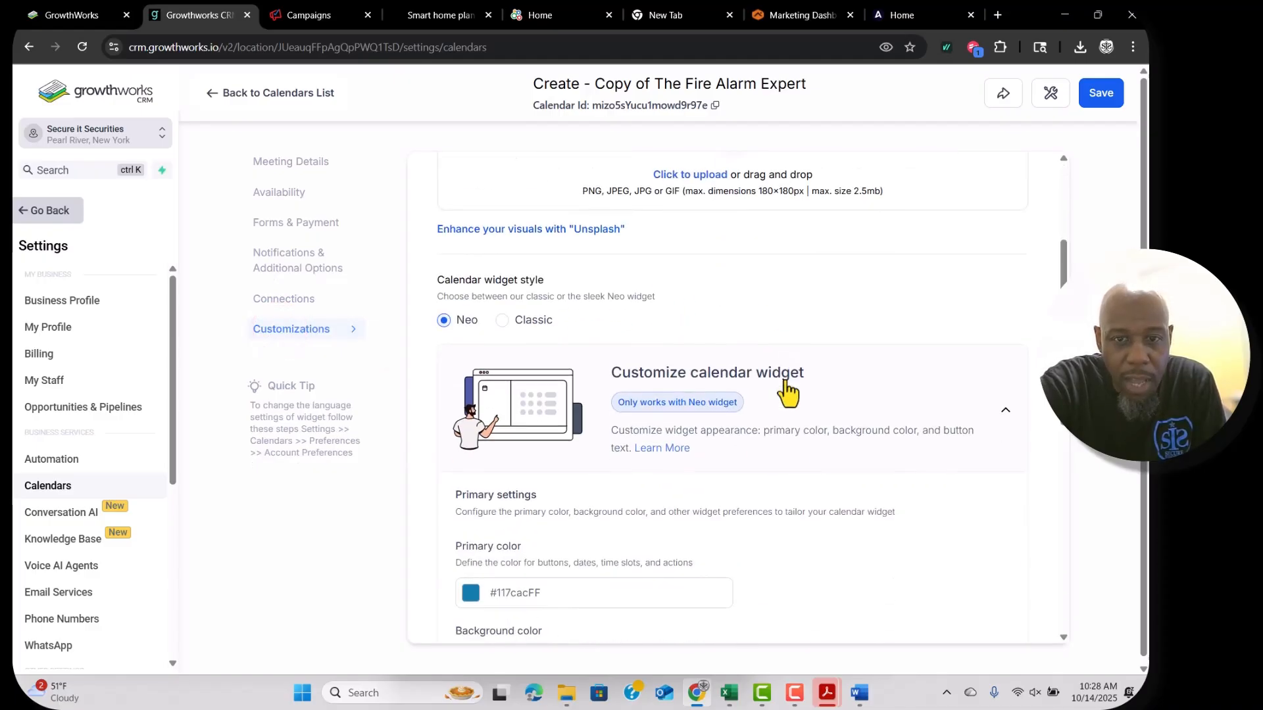
scroll(676, 344, down, 3)
Keep the primary colour at #117CACFF and save the Smart Home Design Session calendar.
click(471, 367)
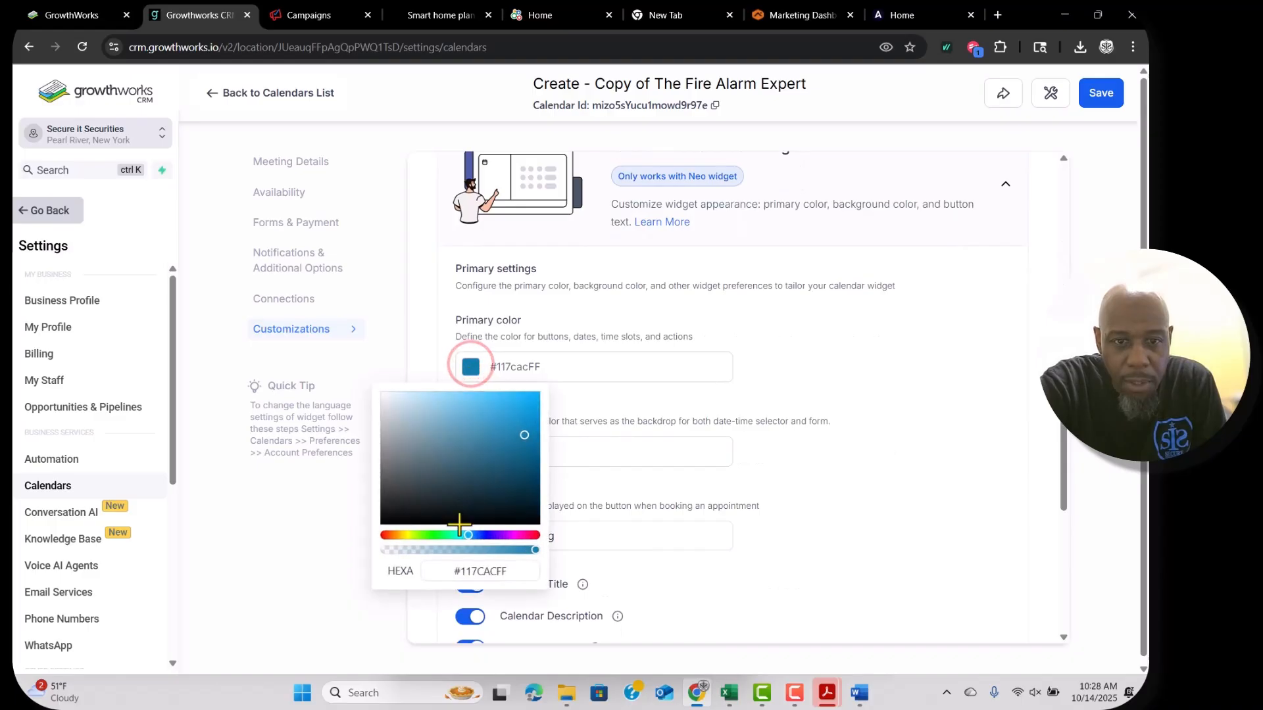
click(560, 371)
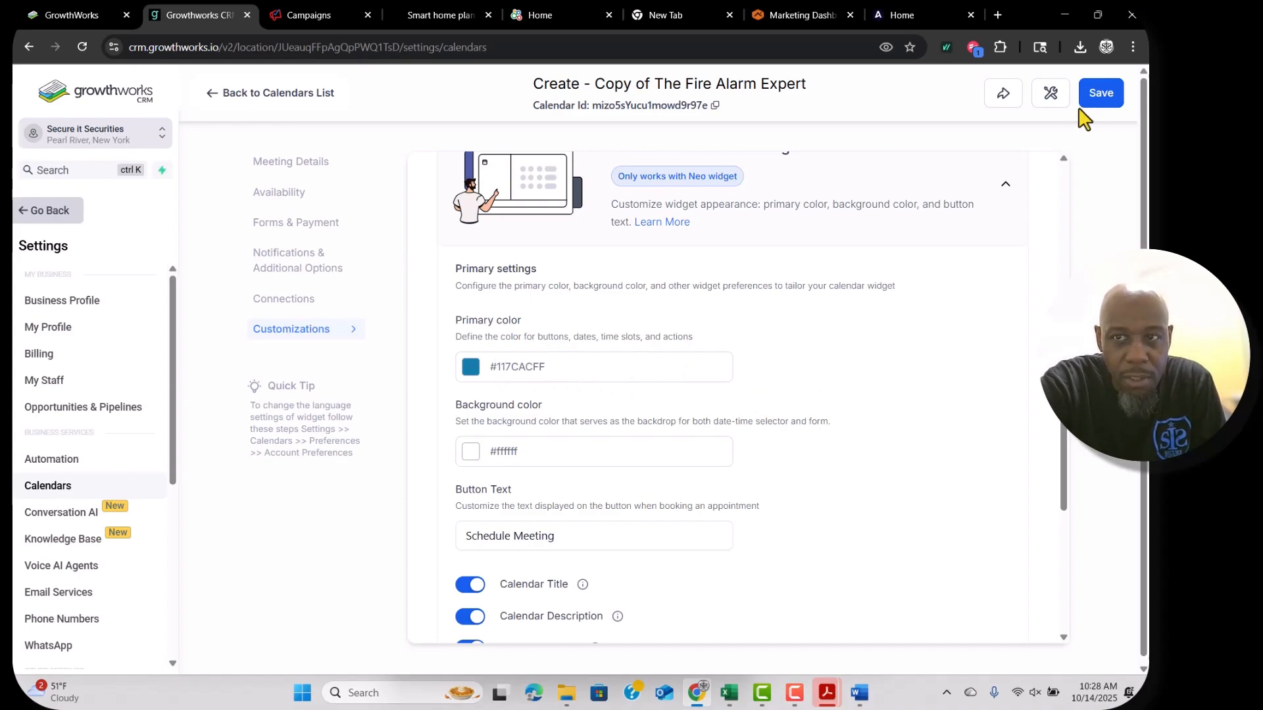
scroll(840, 499, down, 2)
scroll(840, 500, down, 2)
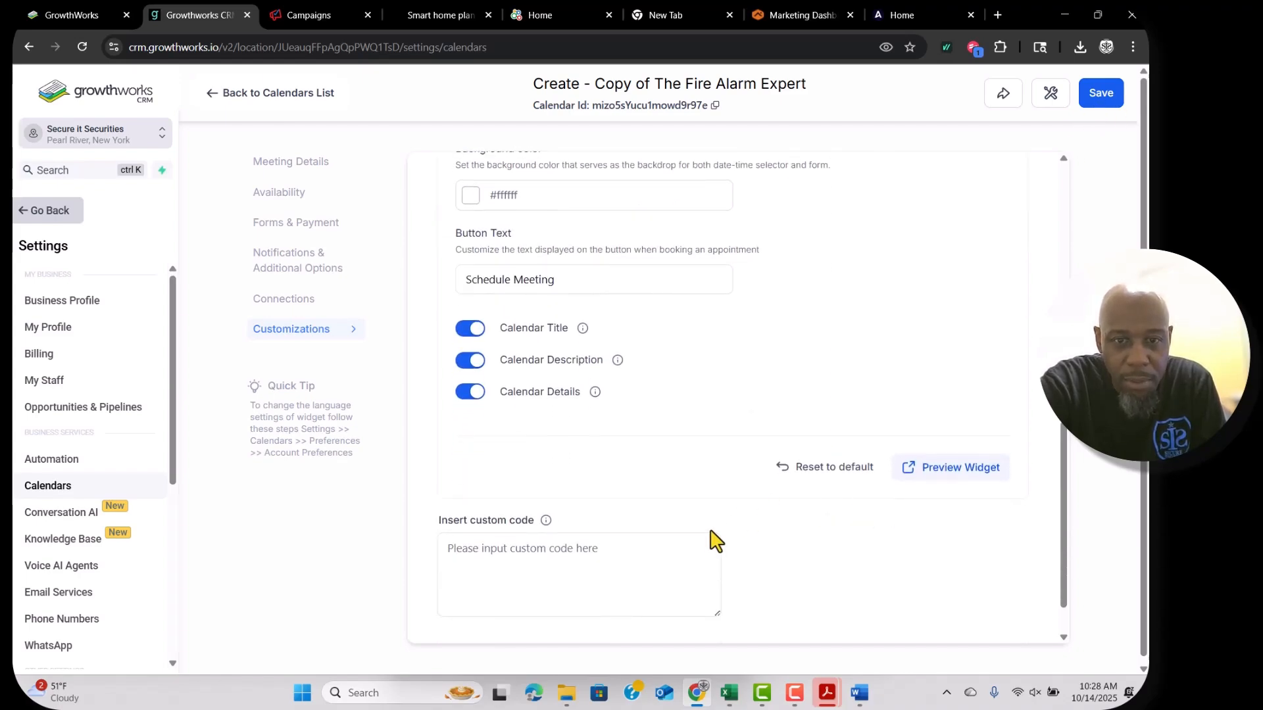
scroll(711, 541, down, 1)
click(1103, 99)
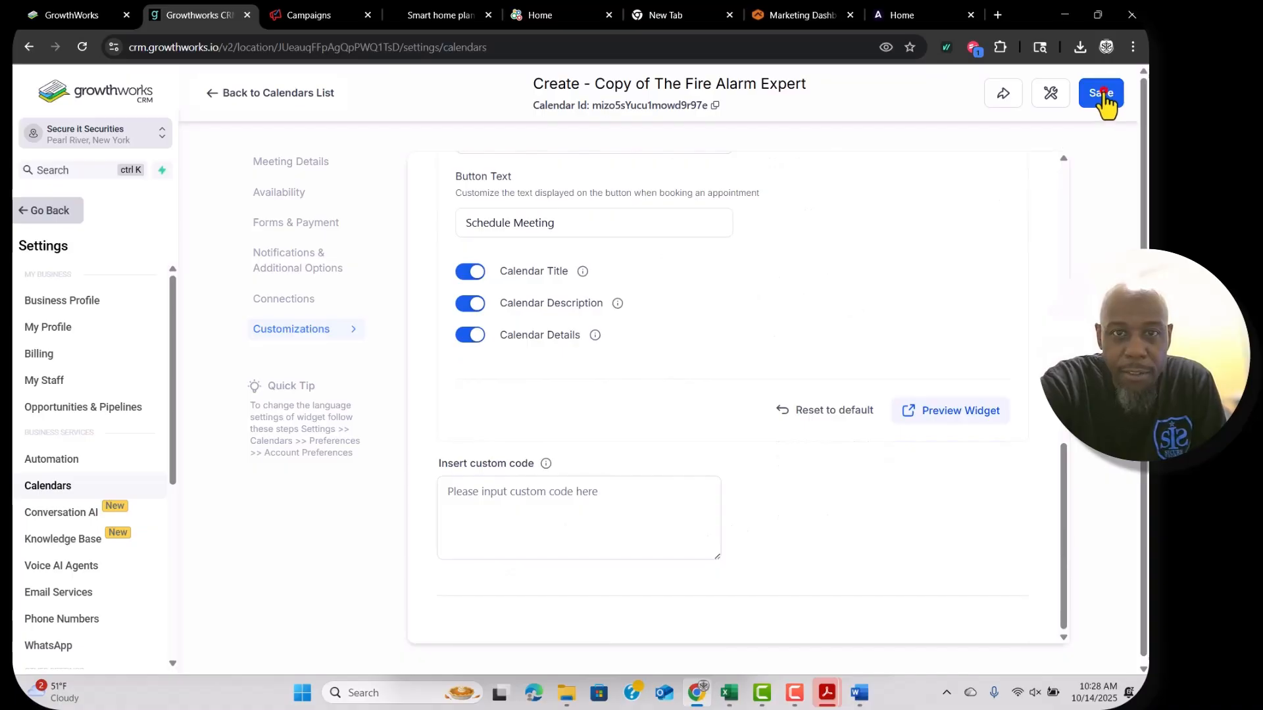
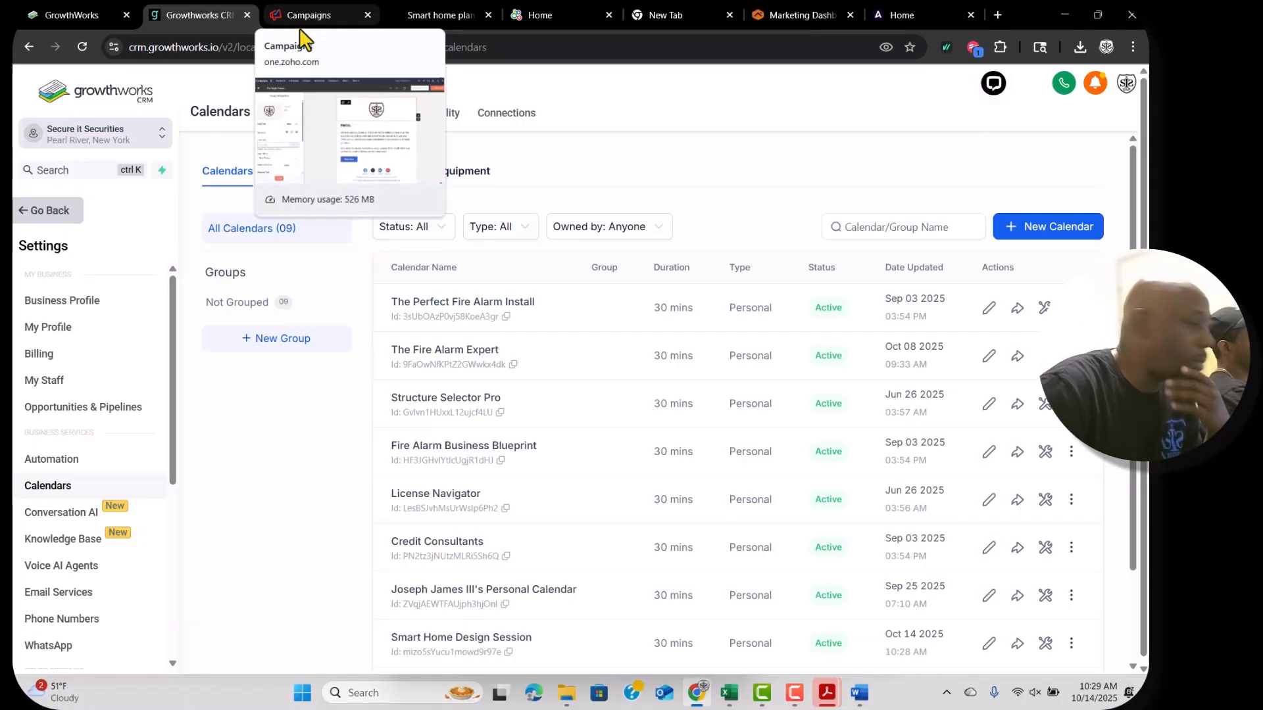
Review the ChatGPT booking description, then return to the CRM calendar settings list.
scroll(389, 372, down, 2)
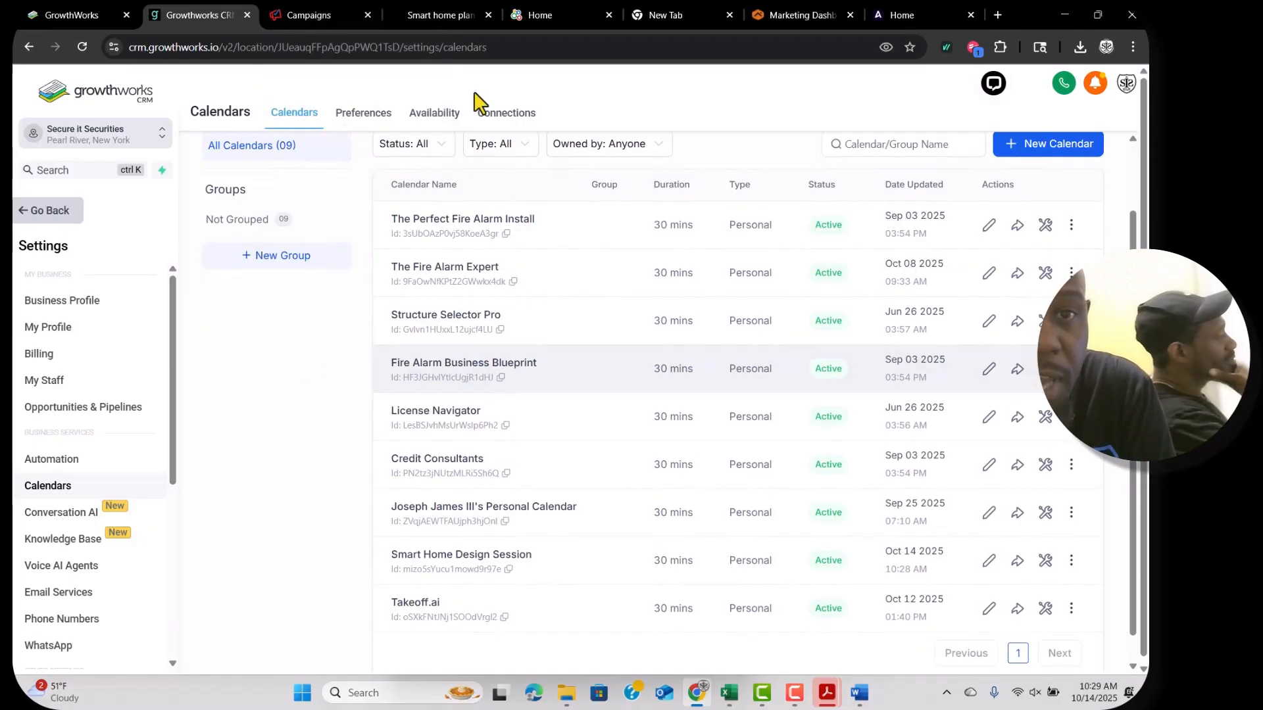
click(429, 19)
scroll(681, 345, down, 1)
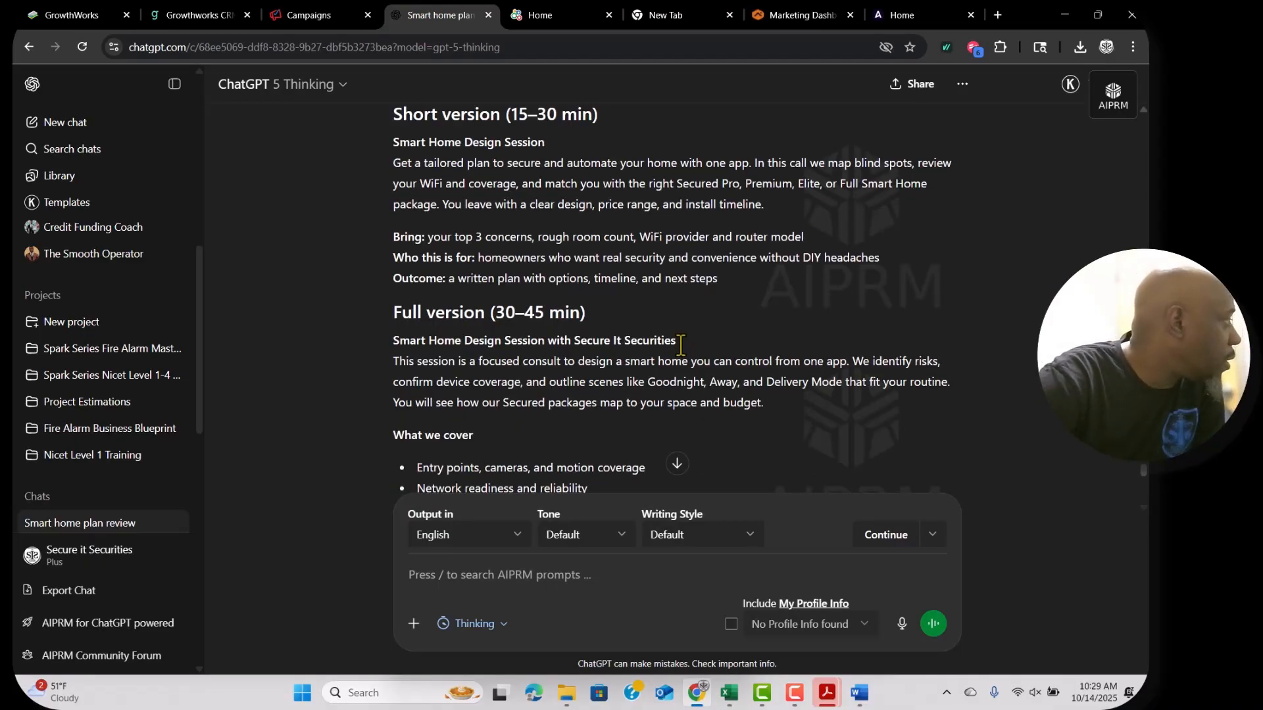
scroll(680, 345, down, 10)
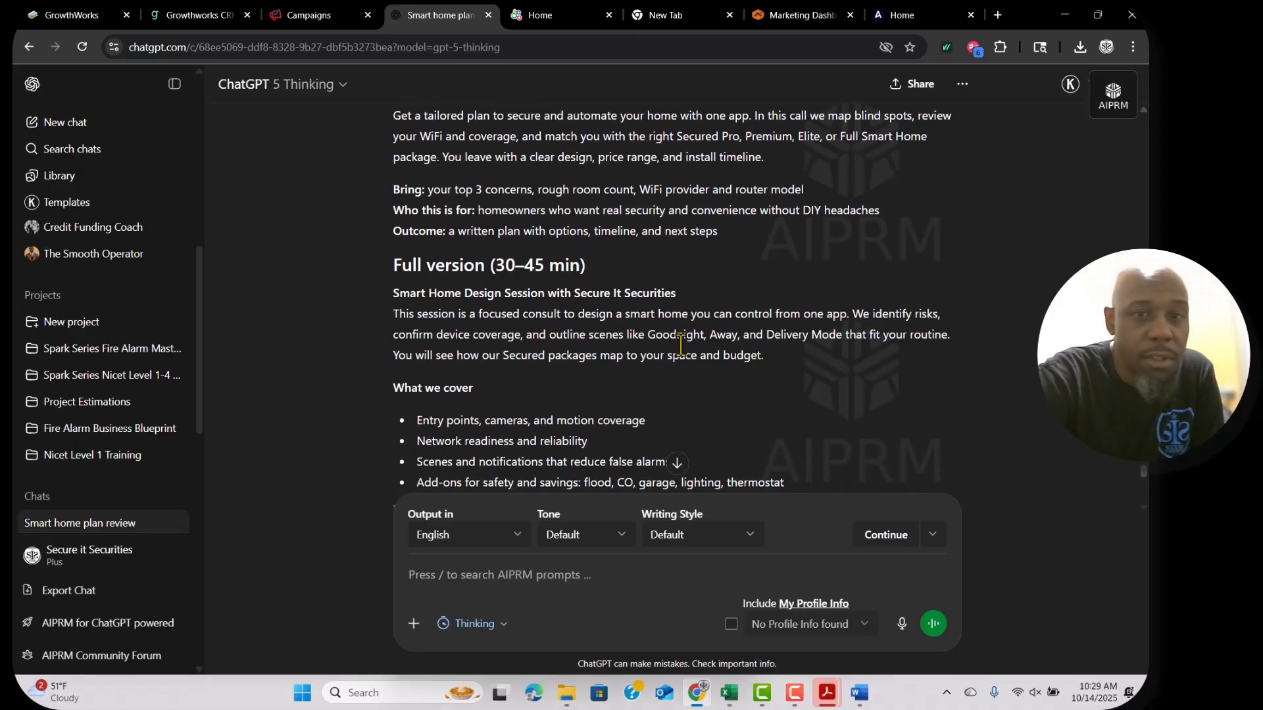
scroll(622, 211, down, 2)
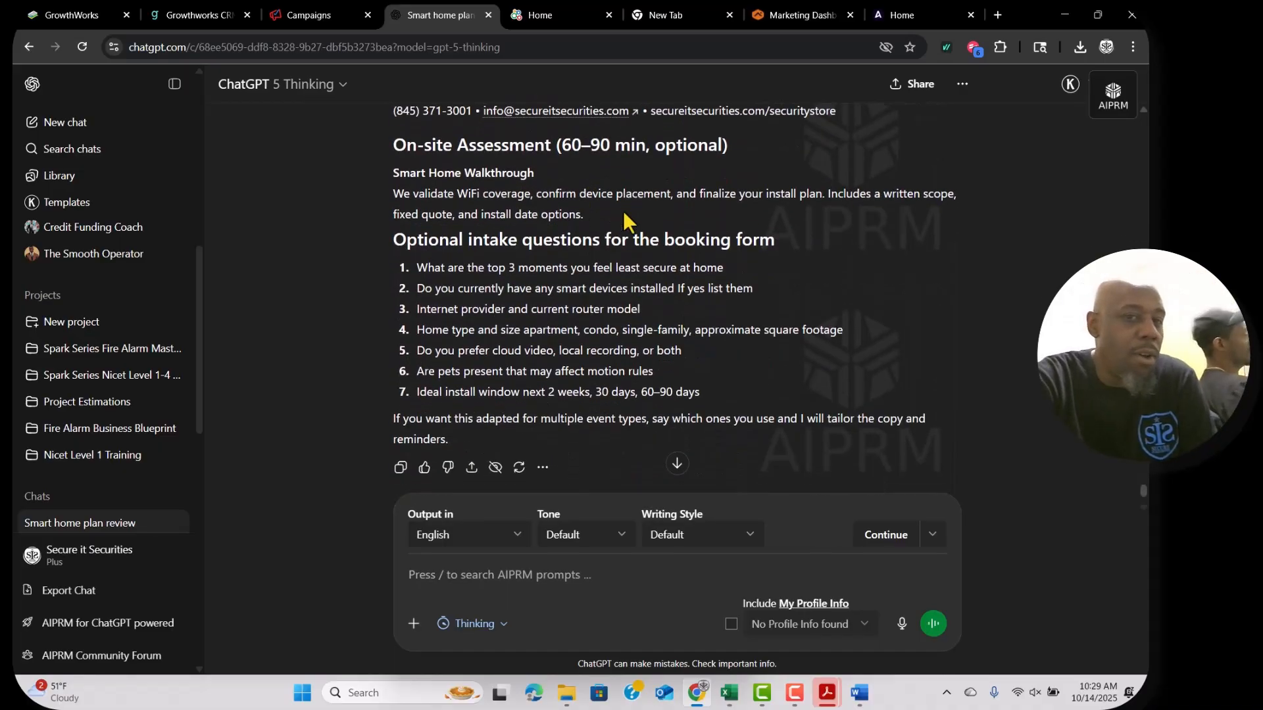
scroll(622, 211, up, 3)
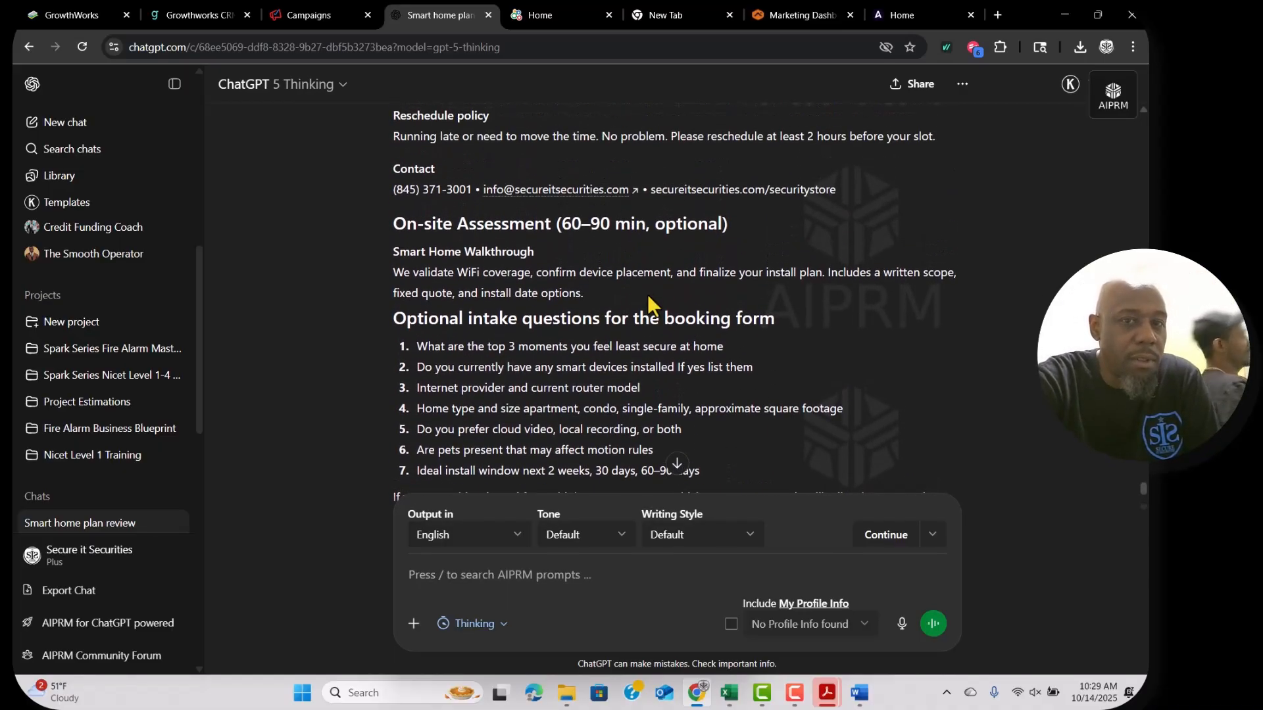
scroll(647, 294, up, 12)
scroll(647, 294, down, 1)
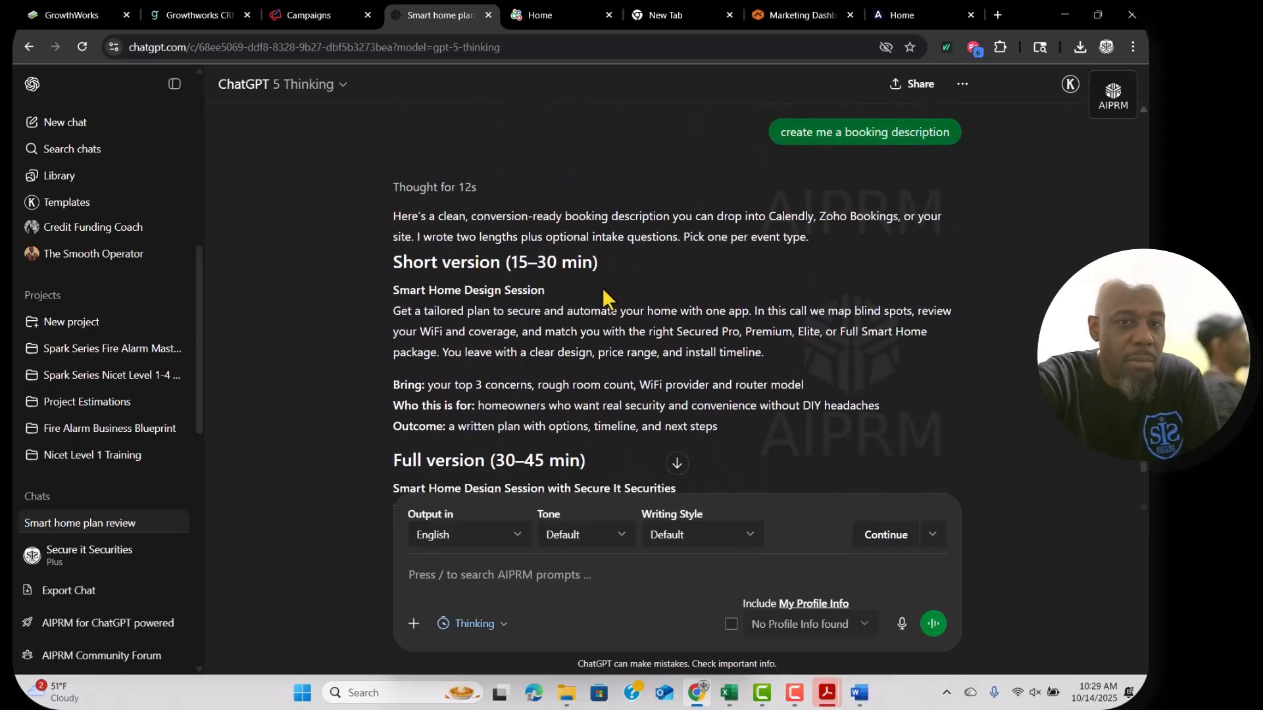
click(554, 13)
click(309, 15)
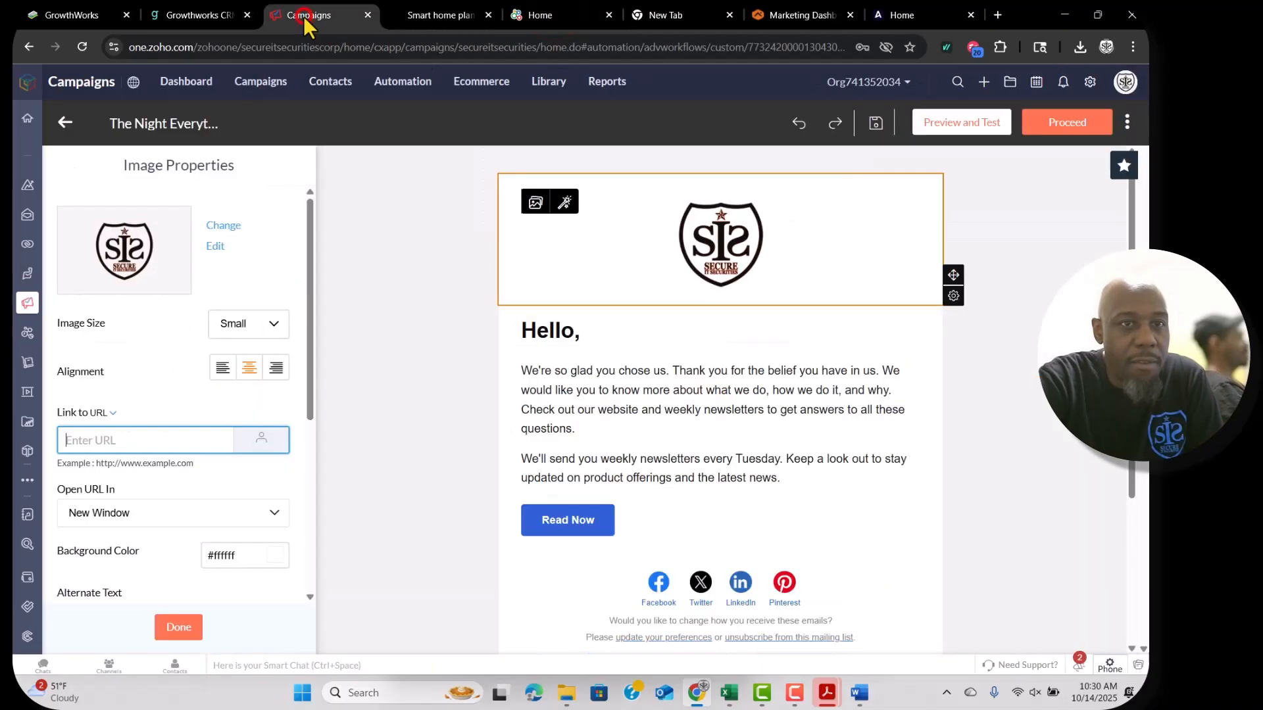
click(197, 15)
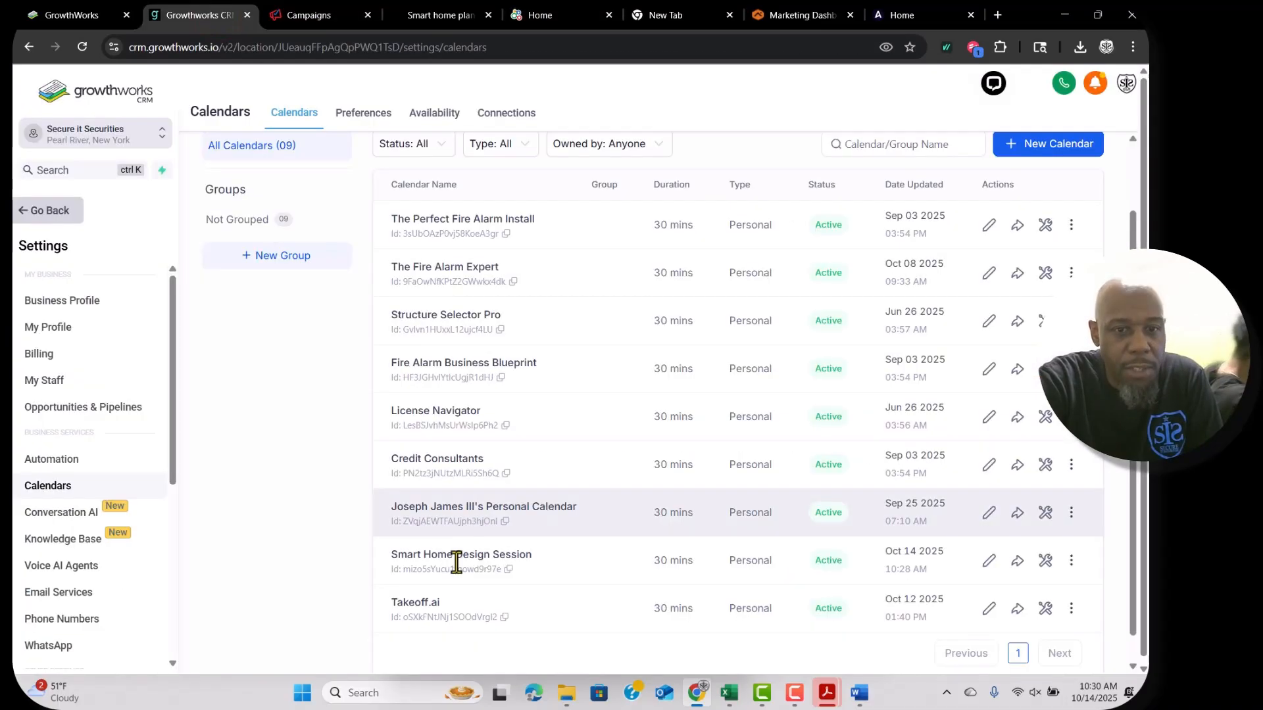
Copy Smart Home Design Session's permanent booking link and paste it into the Word document.
click(1018, 563)
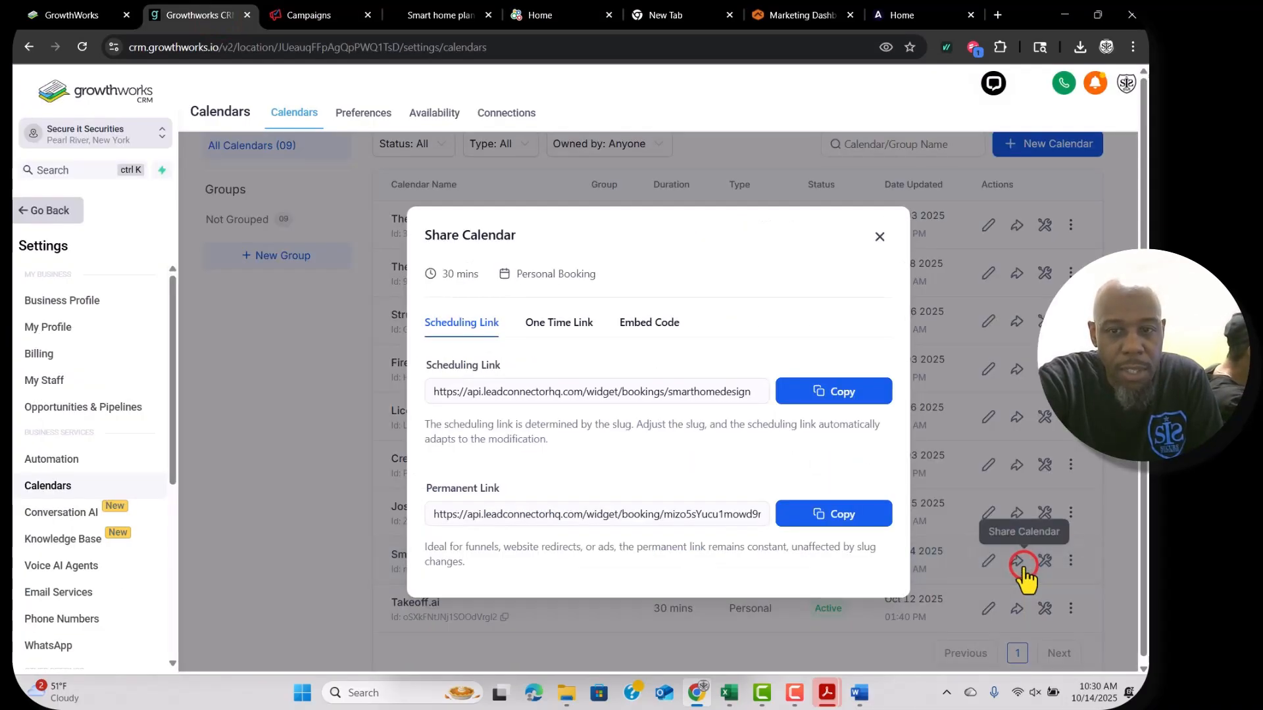
click(852, 519)
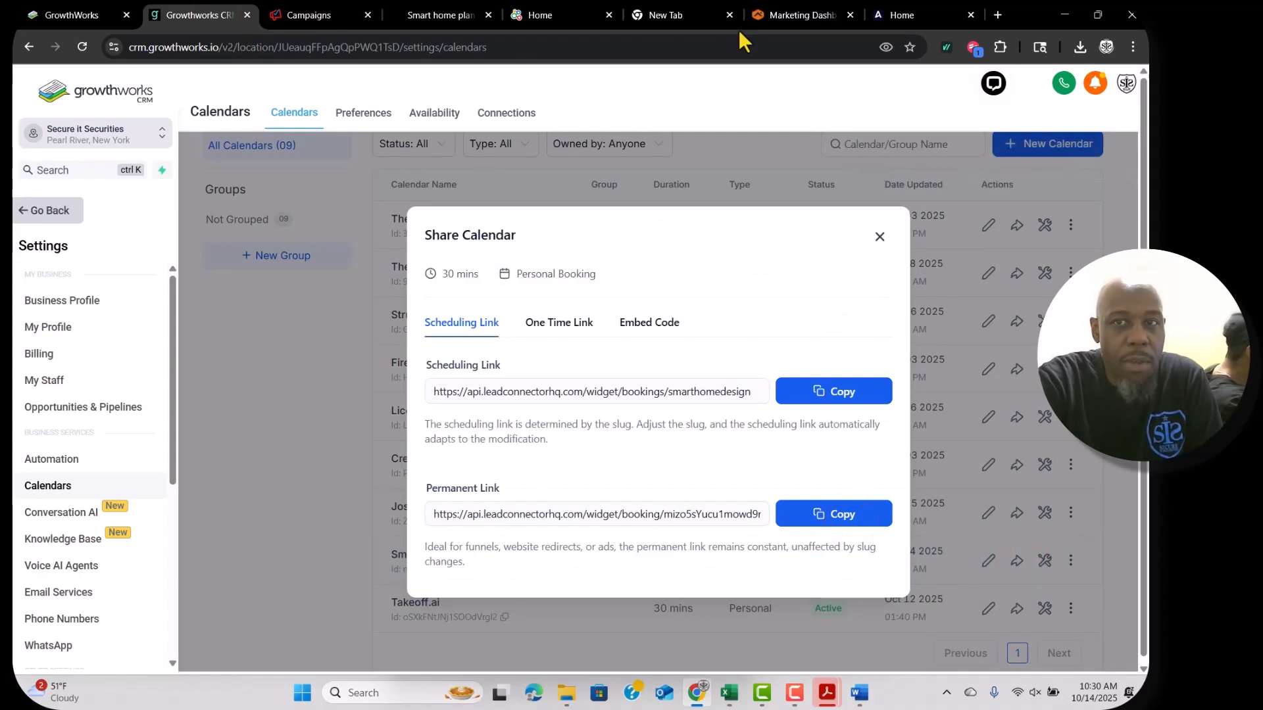
click(859, 693)
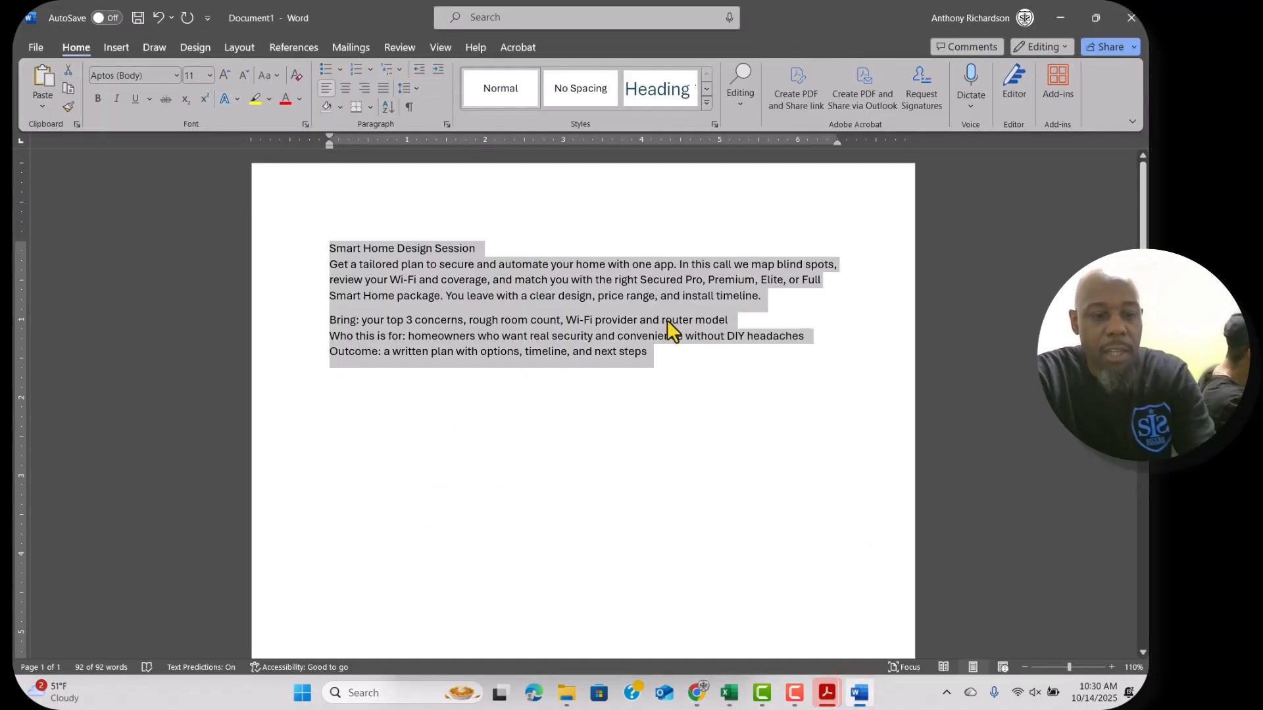
key(ctrl+v)
triple_click(570, 253)
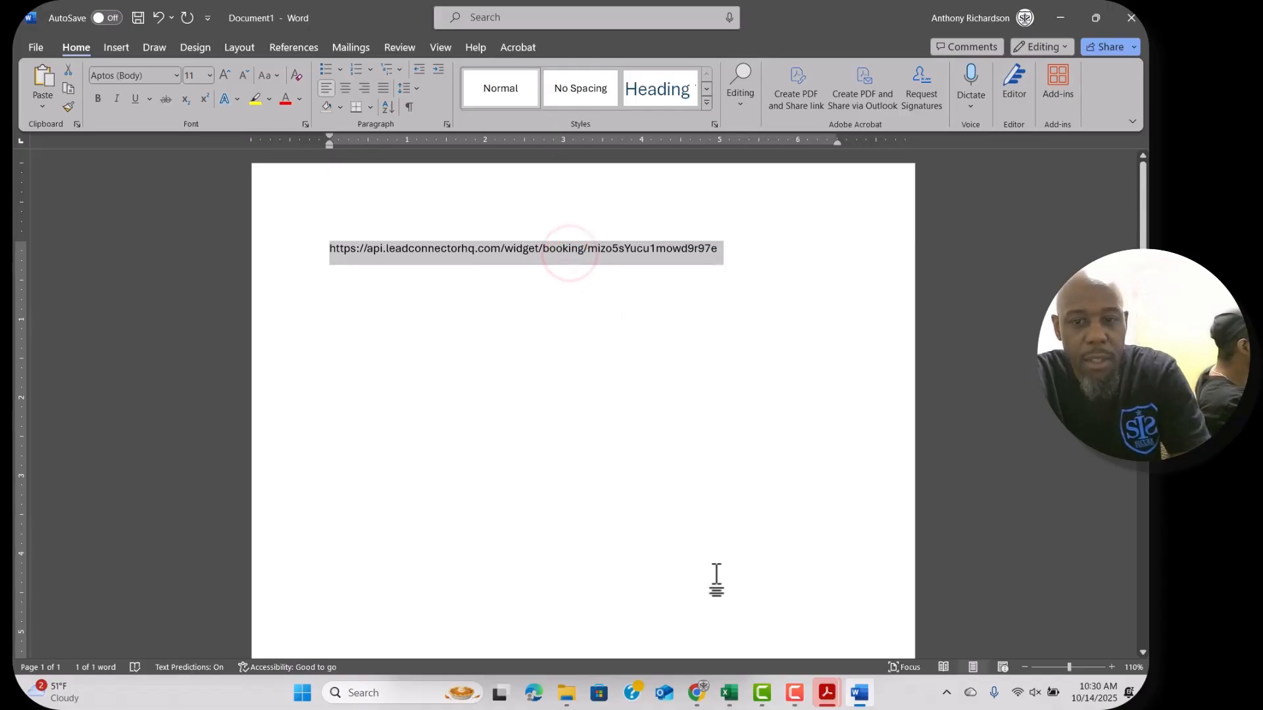
click(698, 693)
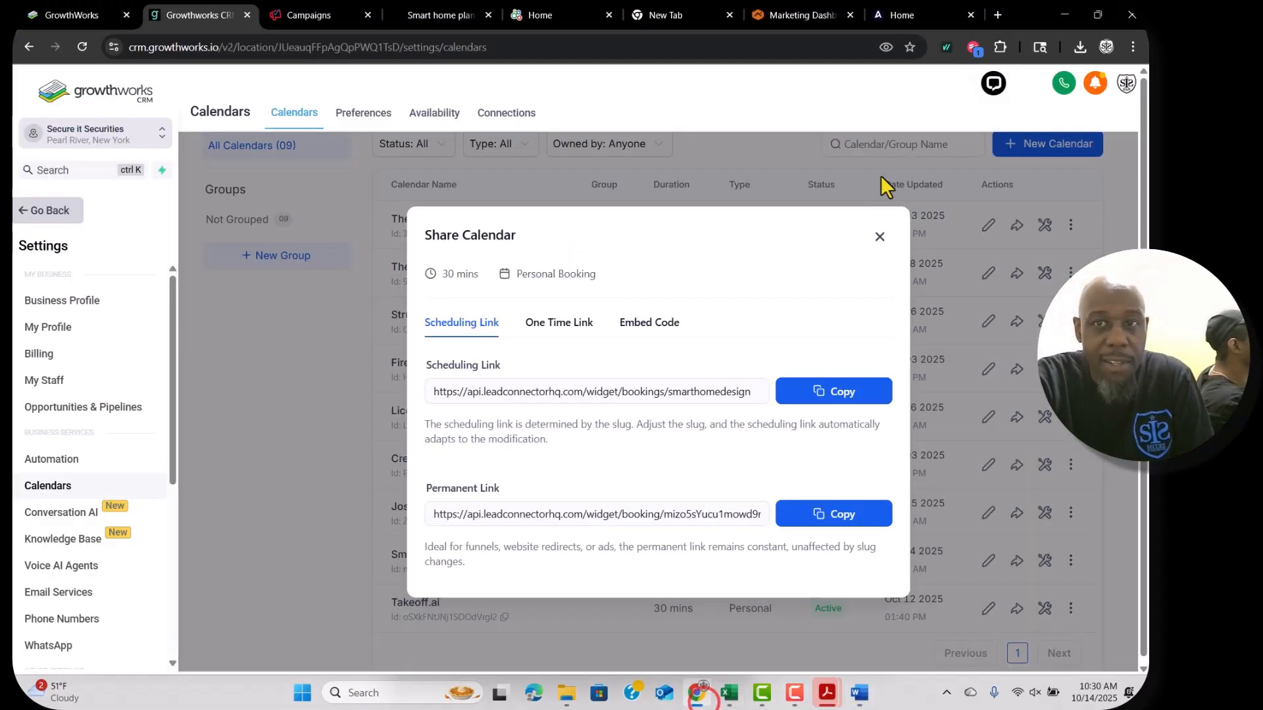
Load the booking link in a new tab, check the booking page, and return to the email.
click(999, 11)
key(ctrl+v)
key(Return)
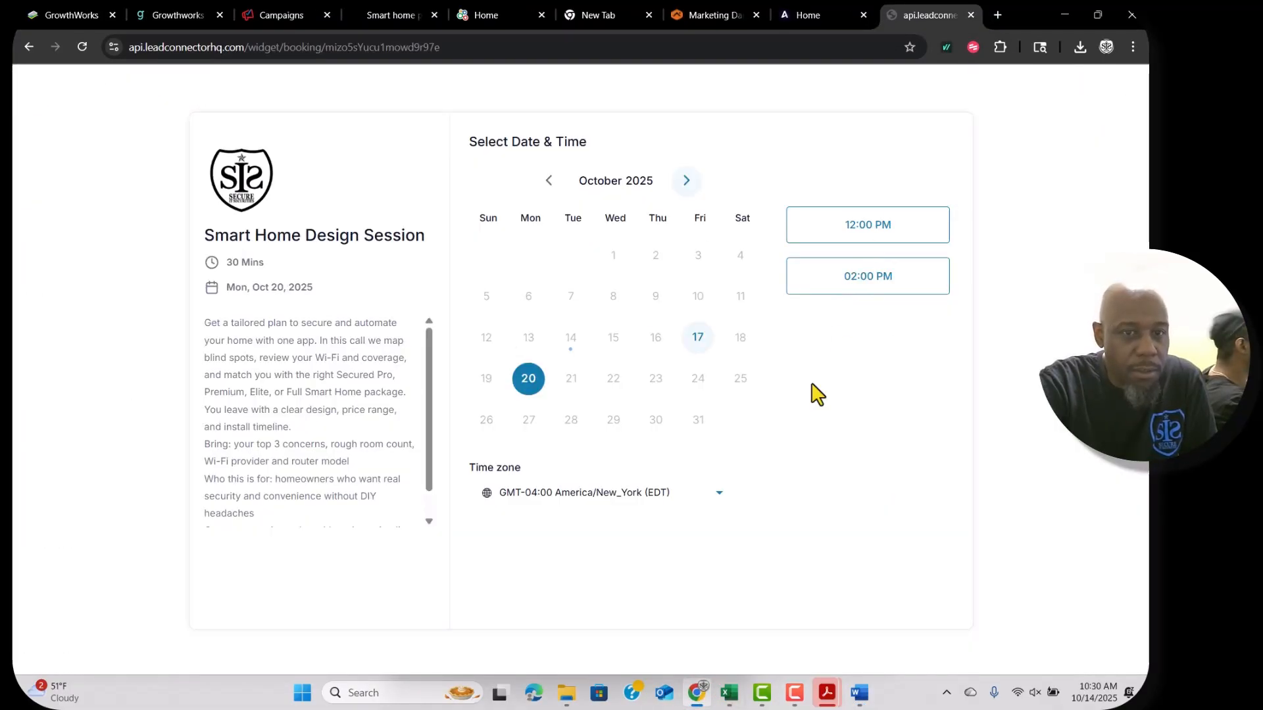
scroll(366, 417, down, 1)
scroll(366, 416, up, 1)
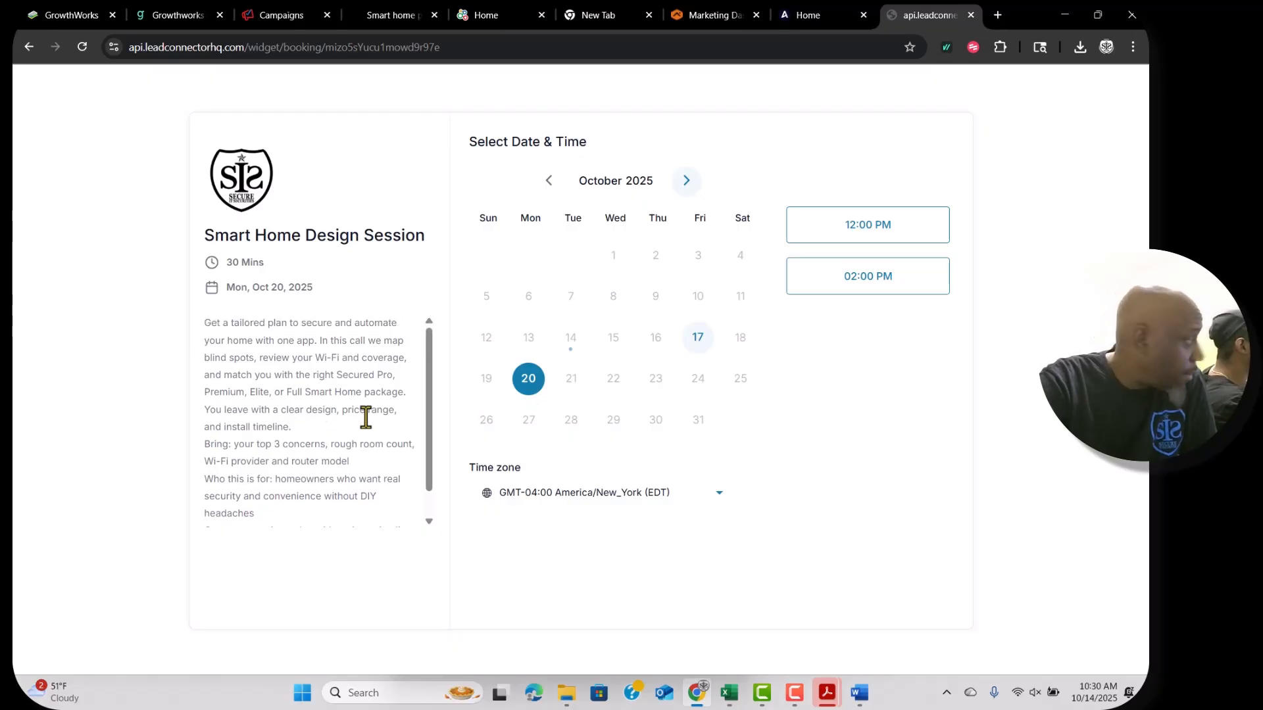
scroll(366, 414, down, 1)
scroll(366, 414, up, 1)
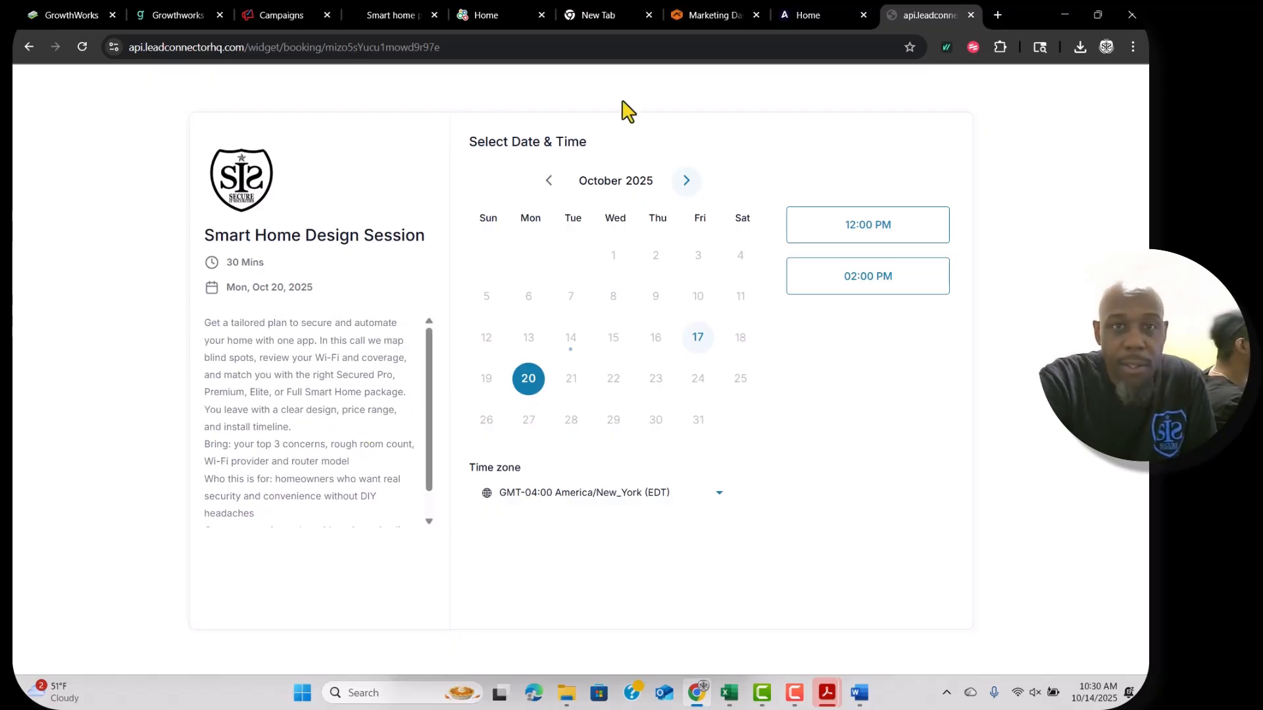
click(372, 19)
click(270, 14)
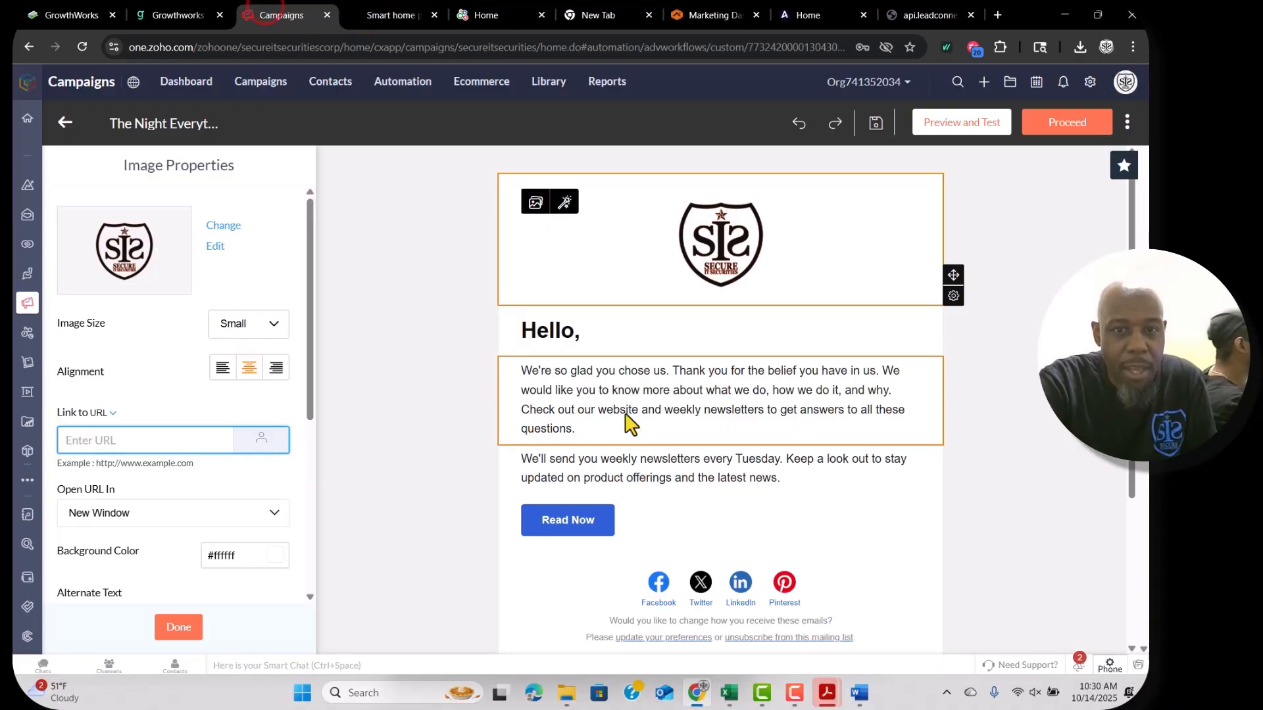
Relabel the Read Now button 'Book A Call', link it to the booking page, and centre it.
click(576, 526)
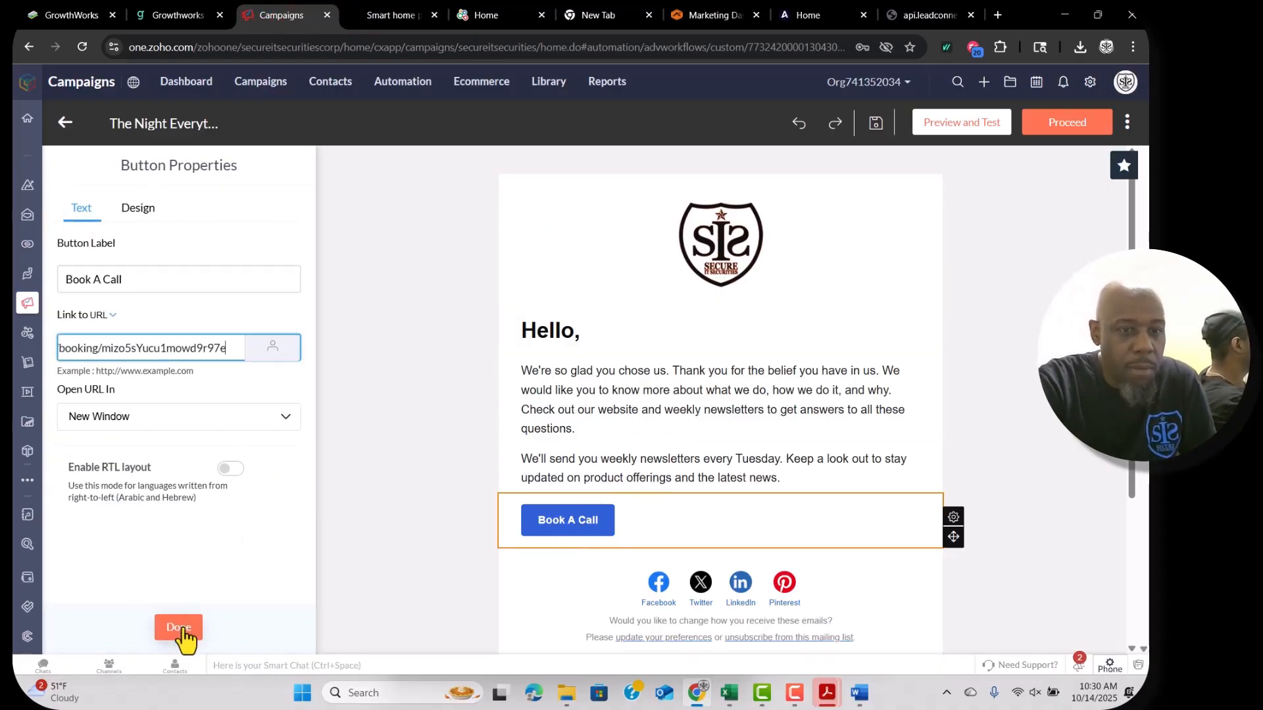
click(181, 628)
click(688, 531)
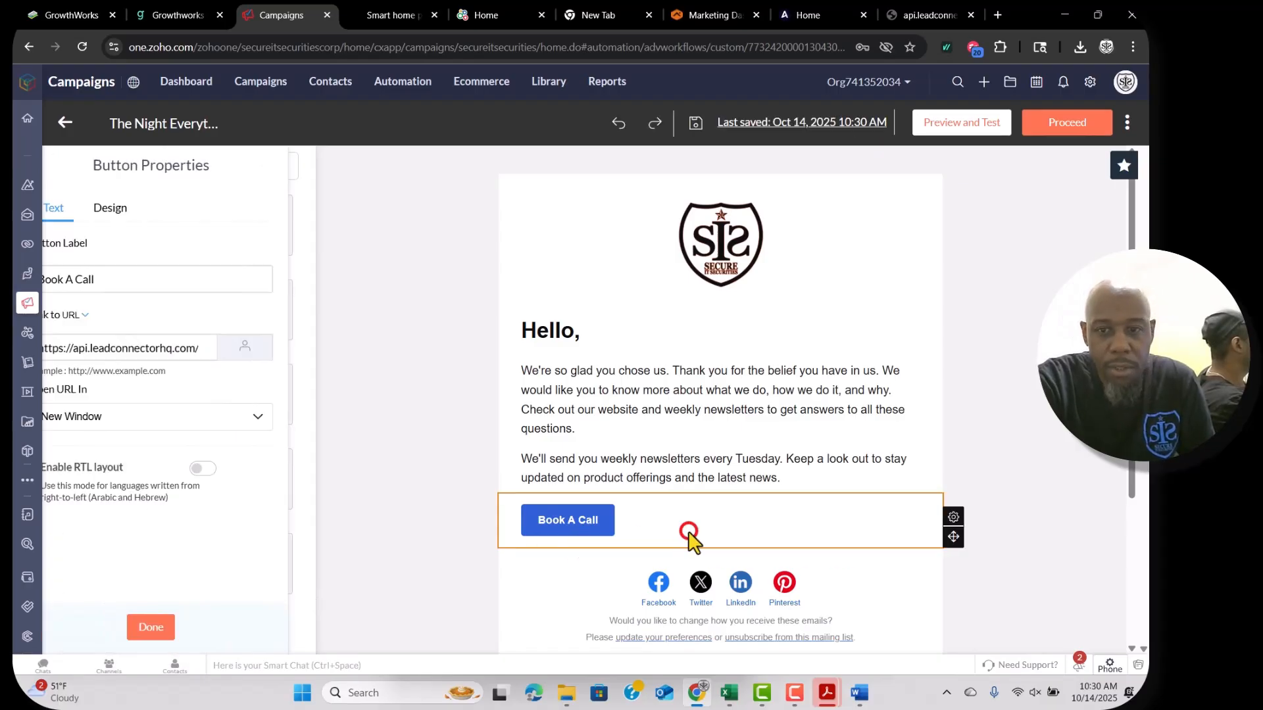
mouse_move(952, 523)
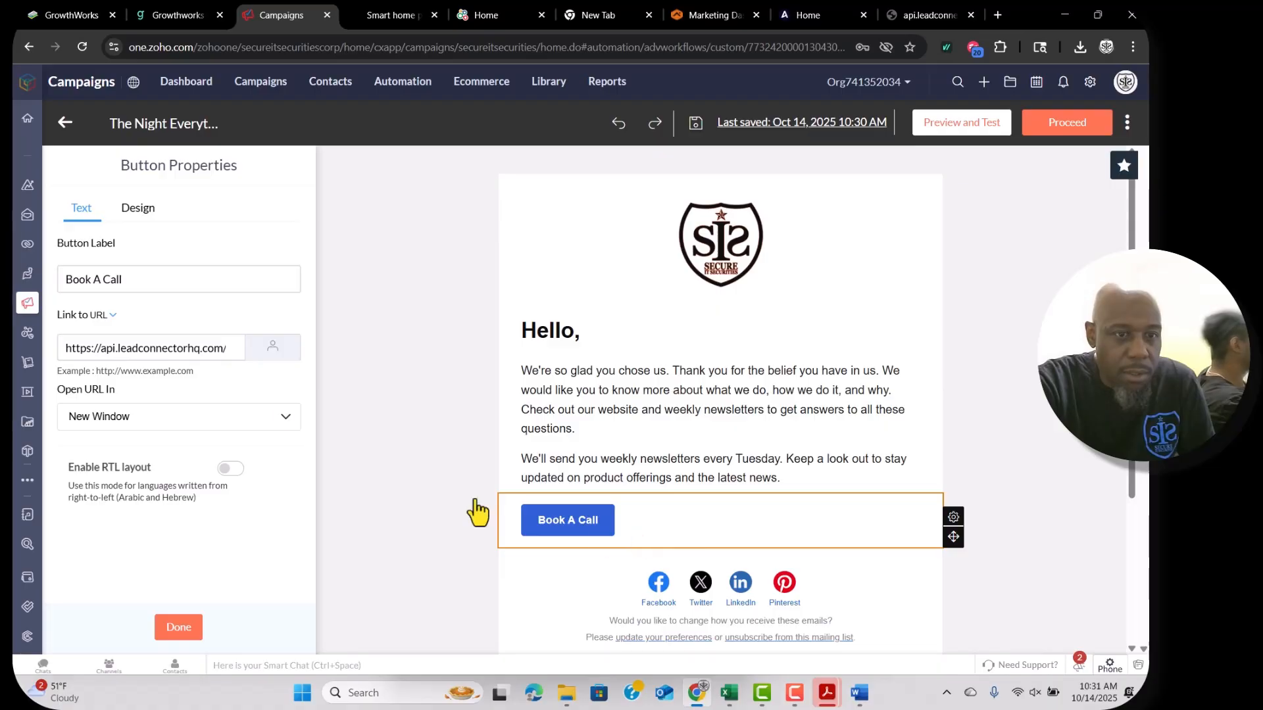
click(120, 212)
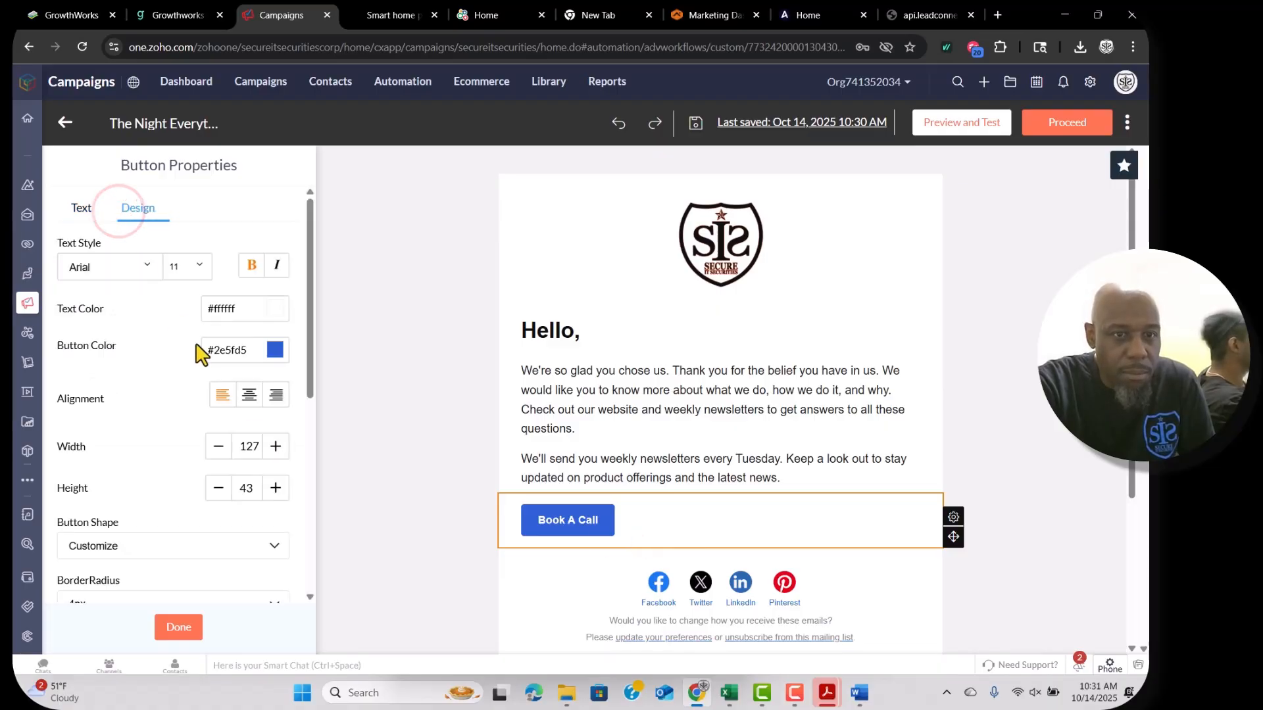
click(249, 394)
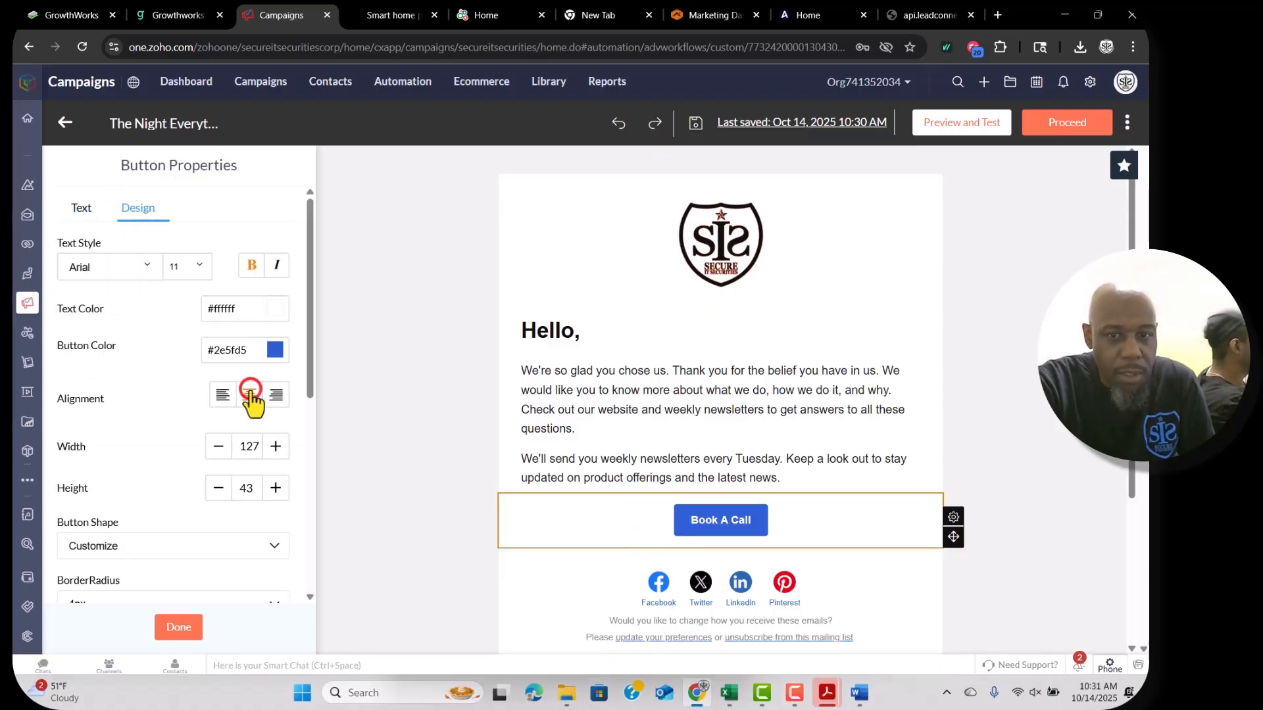
click(741, 404)
click(373, 11)
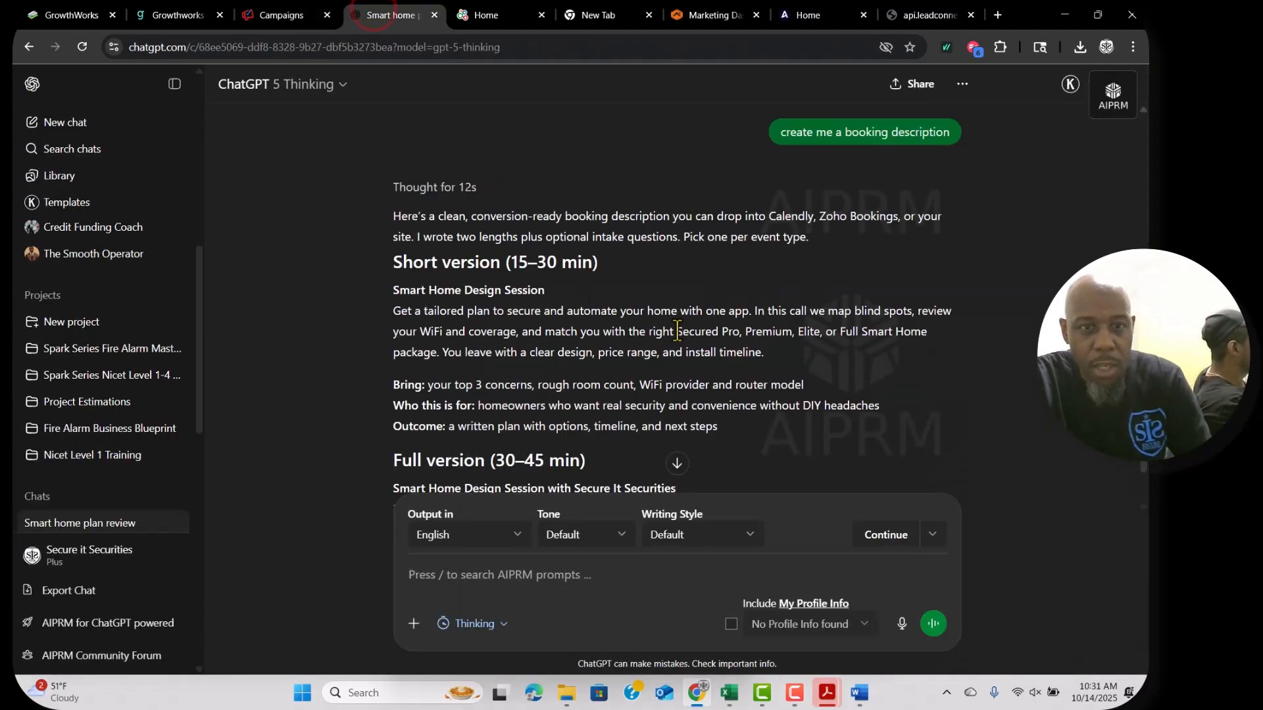
Break the story into separate paragraphs at 'Their', 'They told me' and the Lesson line.
drag(786, 353, 399, 299)
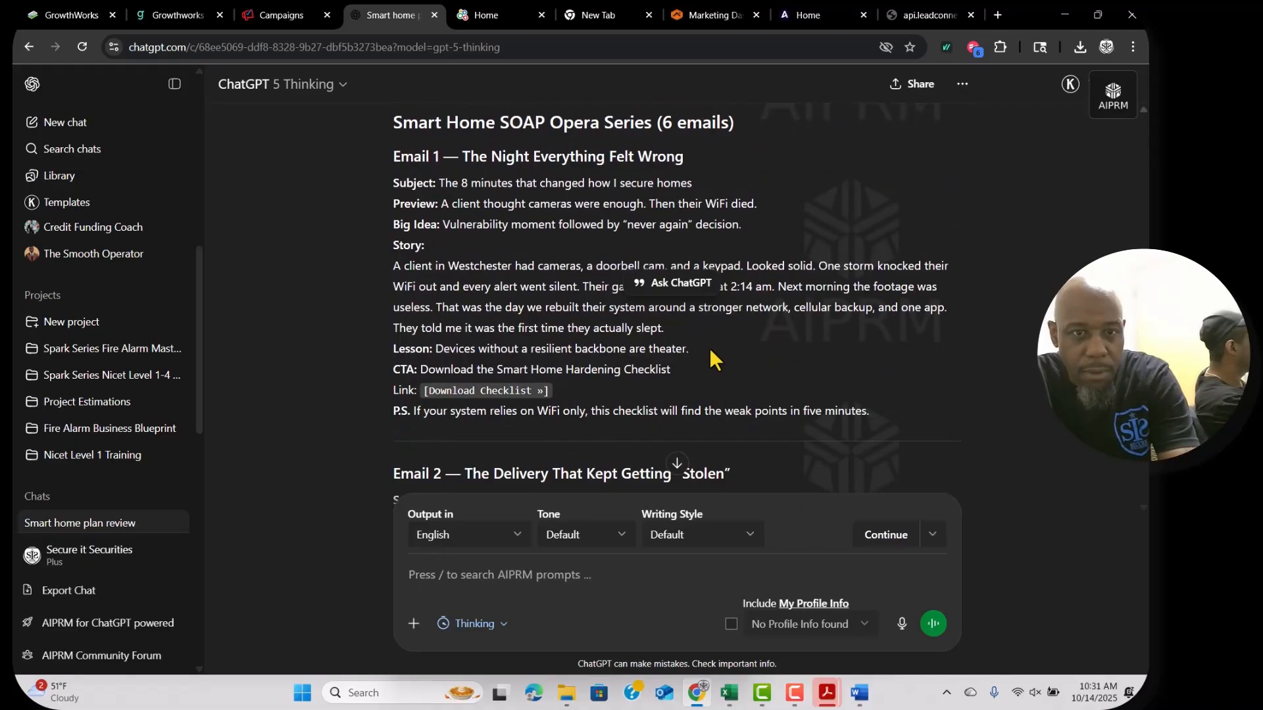
drag(709, 351, 395, 271)
click(283, 14)
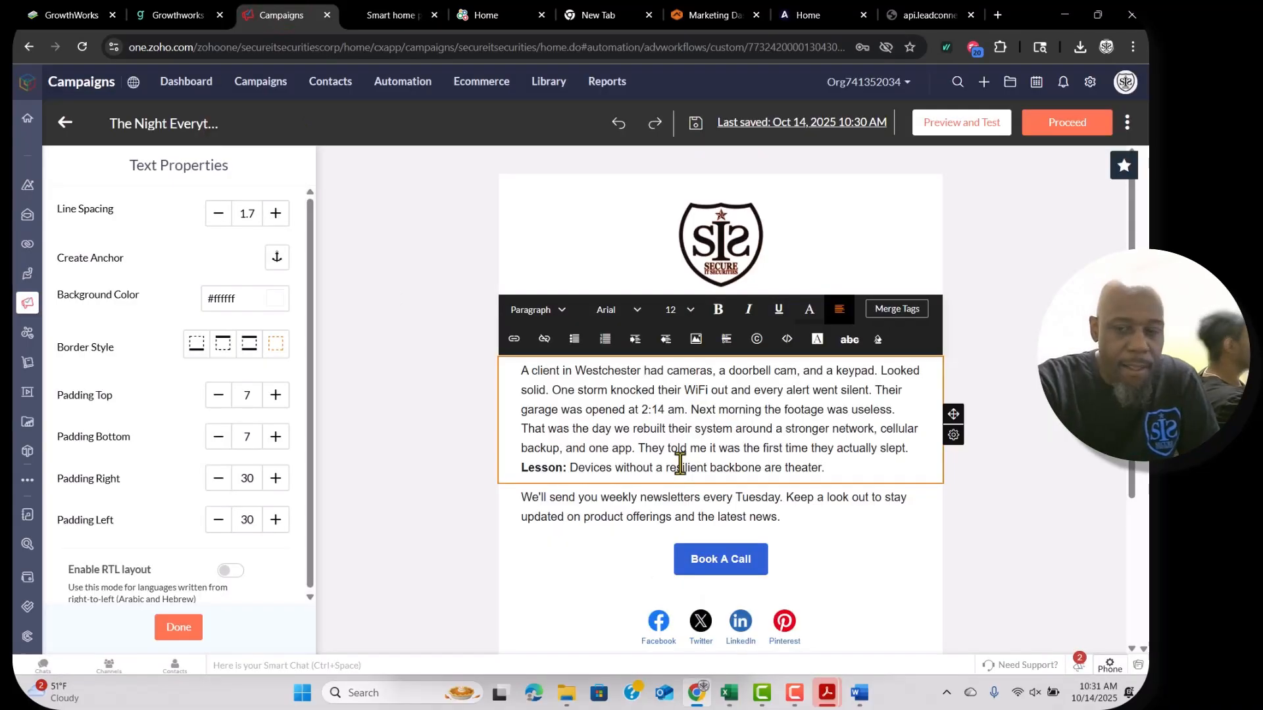
scroll(860, 375, down, 1)
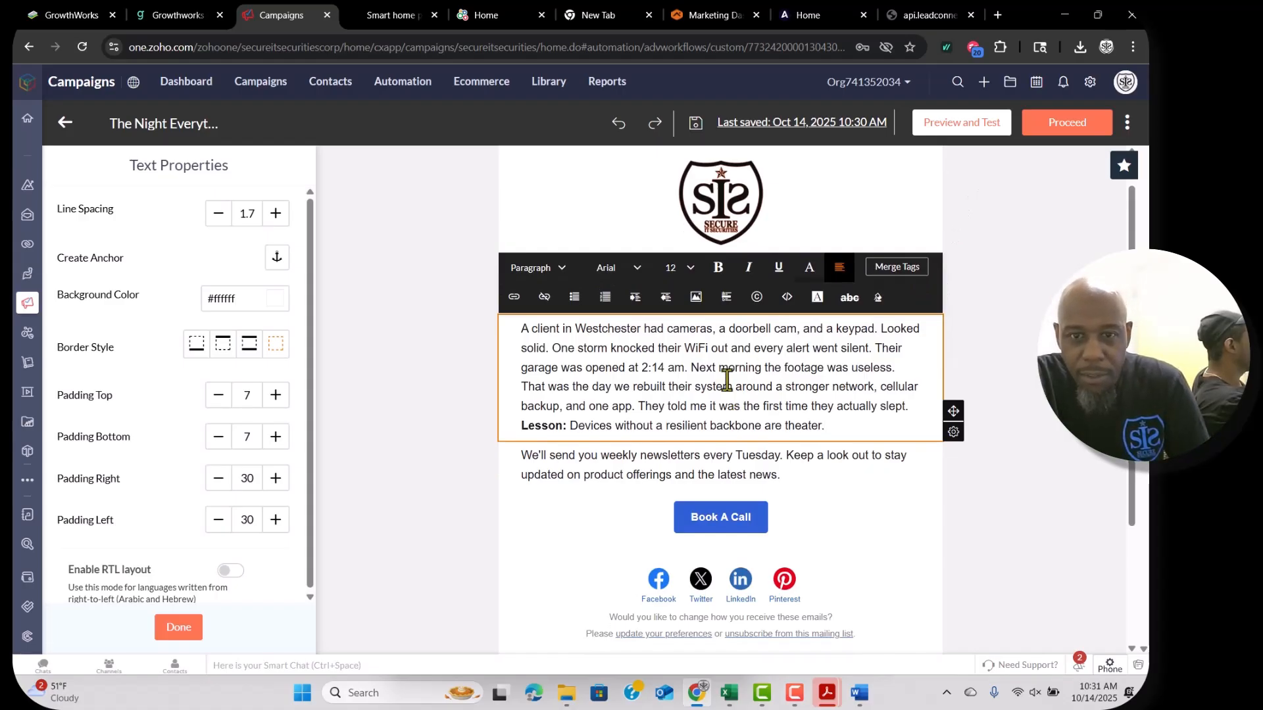
click(919, 406)
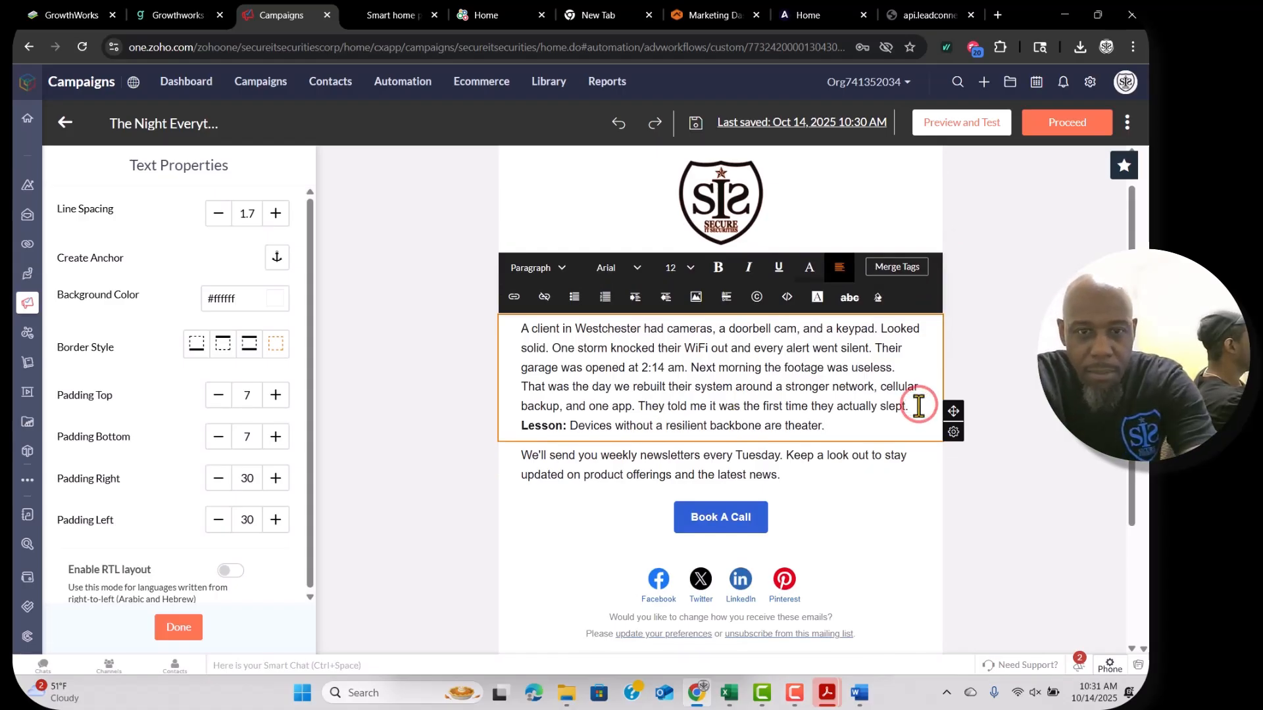
key(Return)
click(875, 348)
key(Return)
key(Return)
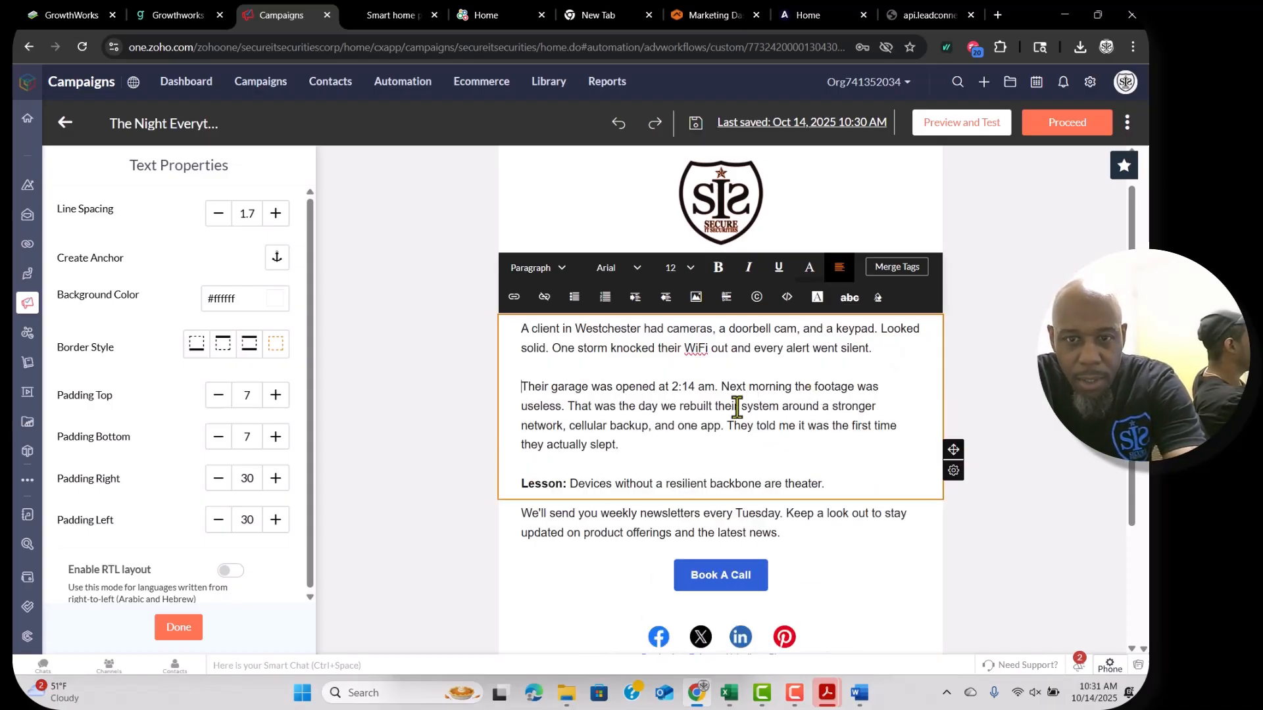
click(727, 427)
key(Return)
key(Return)
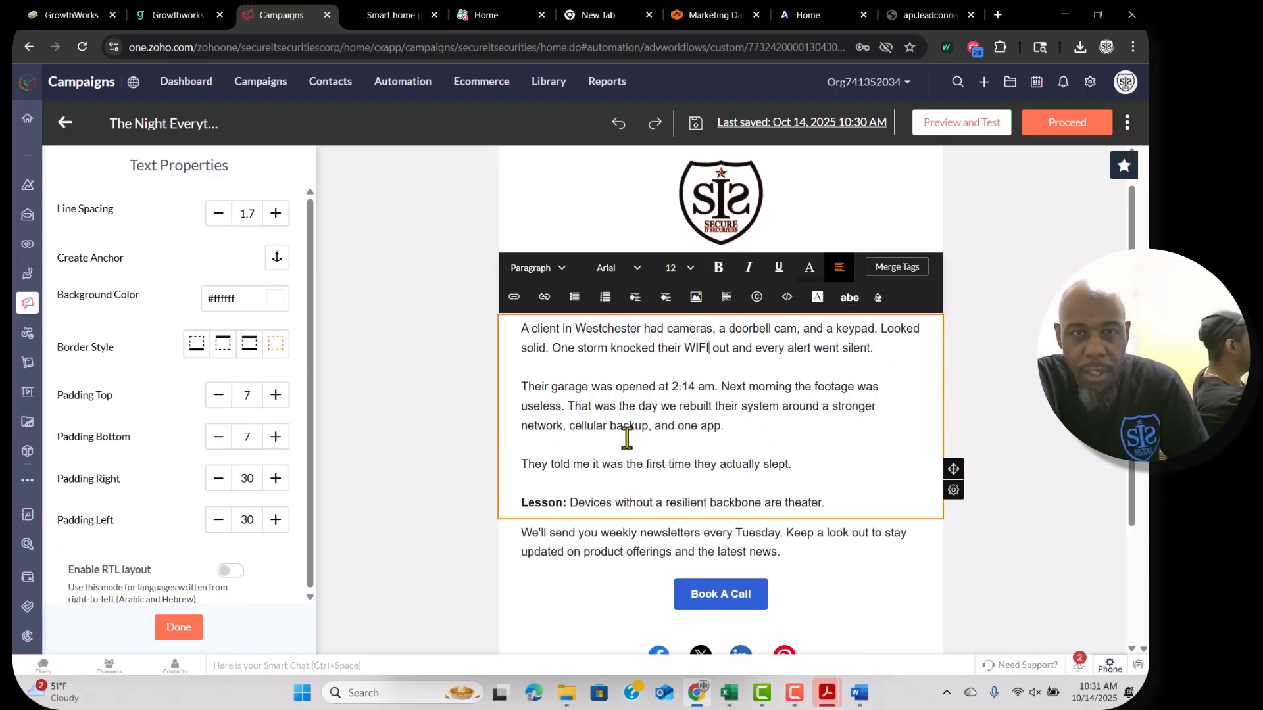
Replace the weekly newsletter block with the checklist P.S. line, correcting WiFi to WIFI.
click(378, 17)
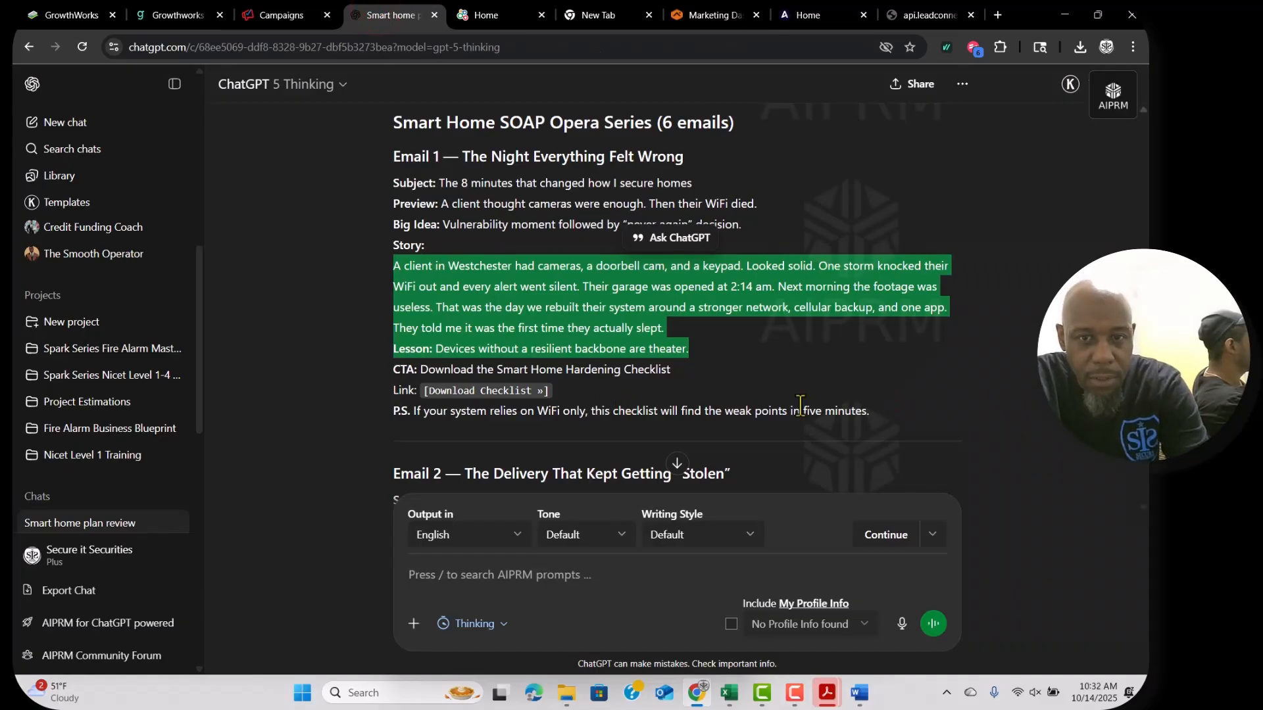
drag(874, 411, 389, 375)
key(ctrl+c)
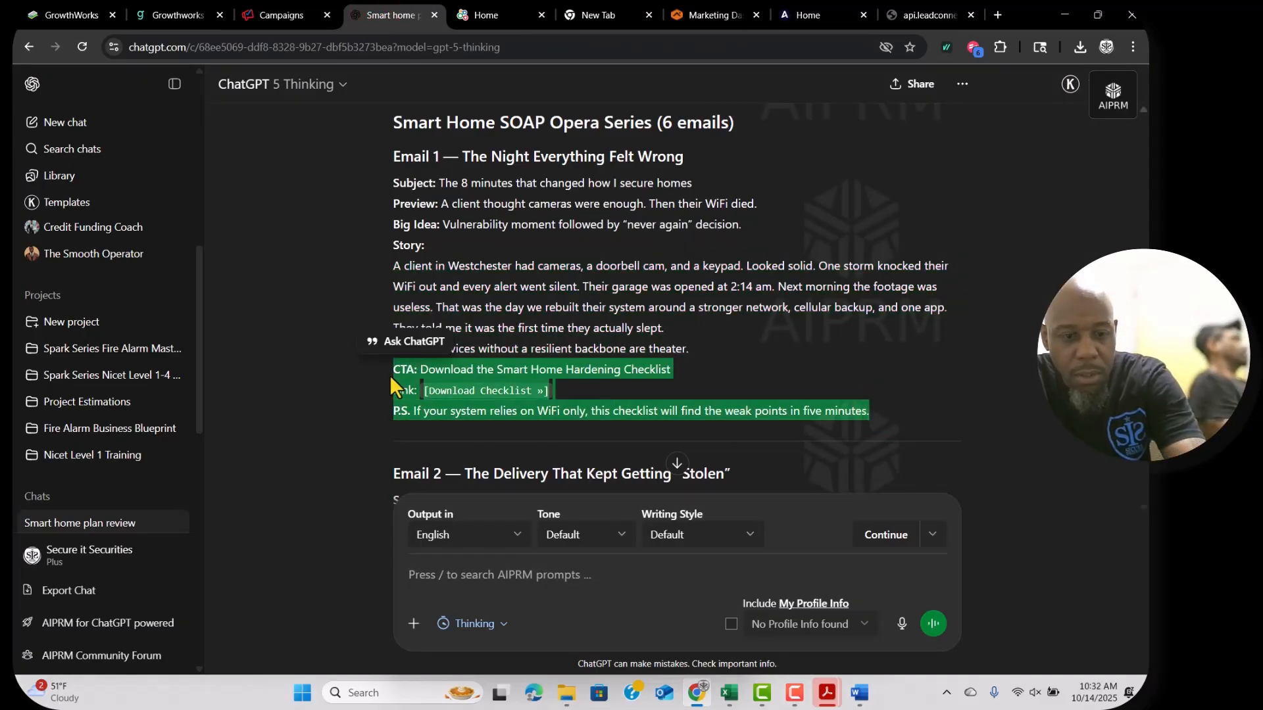
click(275, 10)
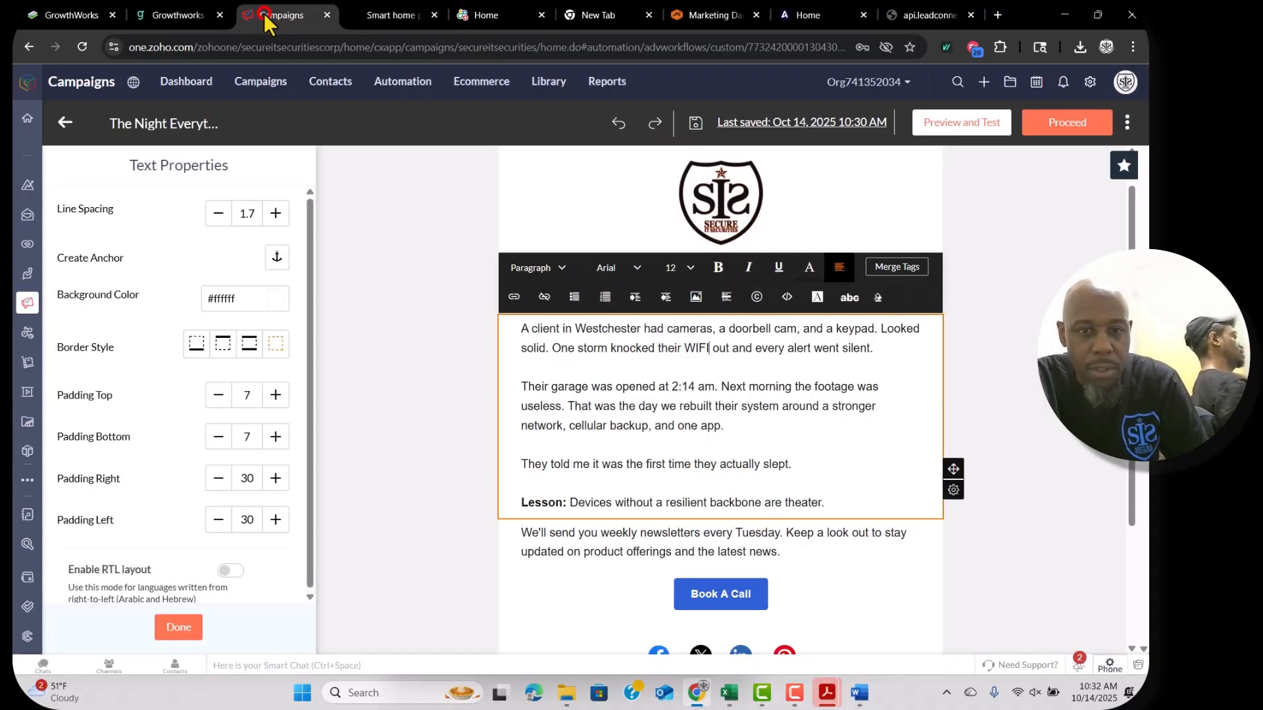
click(592, 542)
key(ctrl+a)
key(ctrl+v)
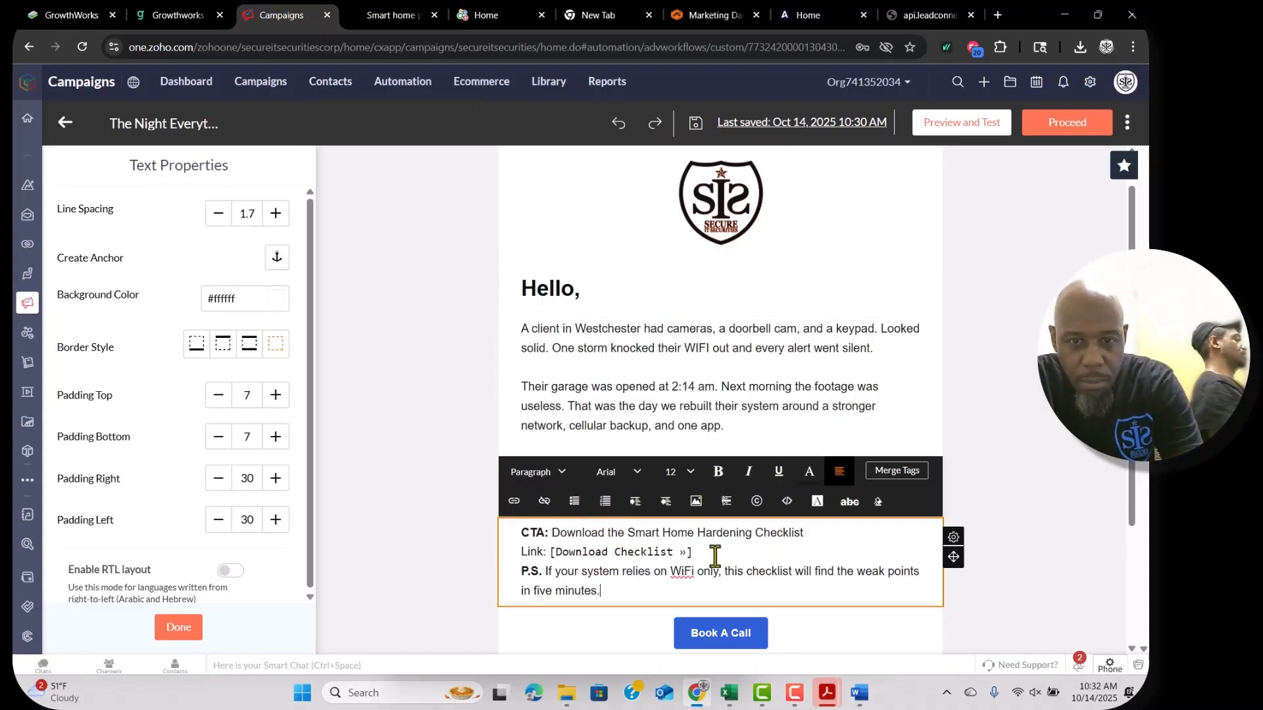
shift+click(515, 535)
key(BackSpace)
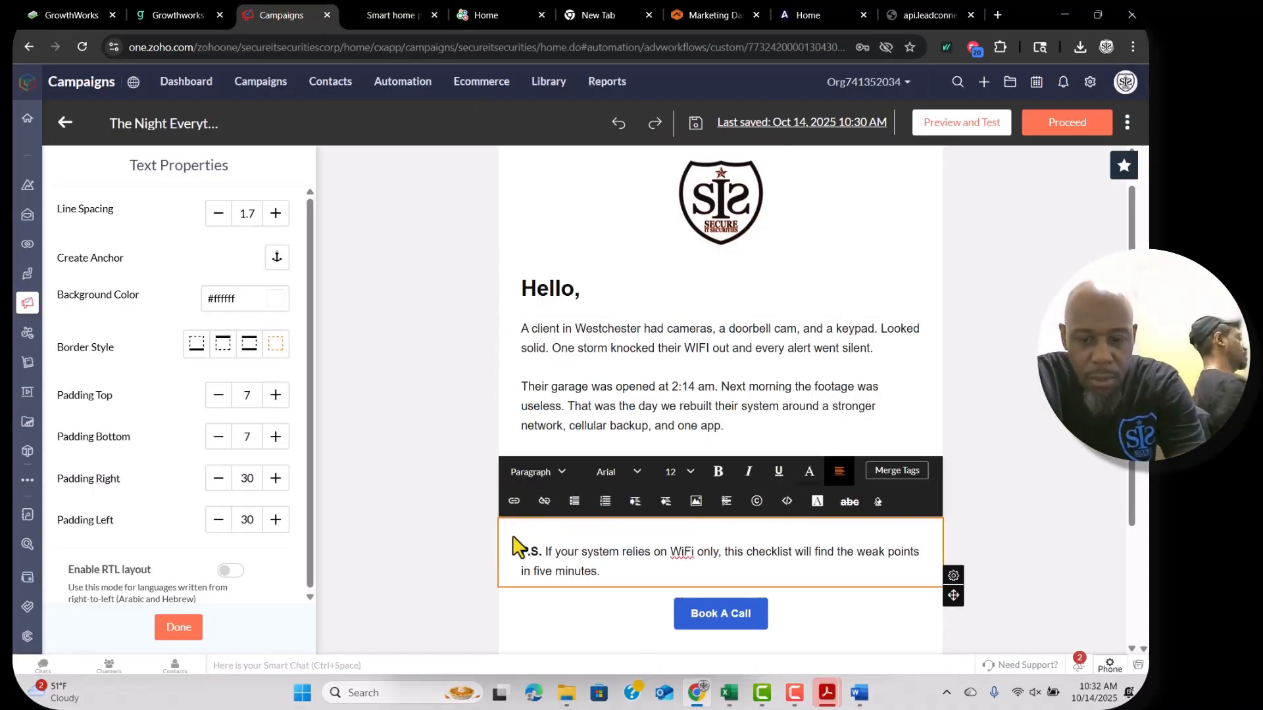
key(Delete)
right_click(686, 538)
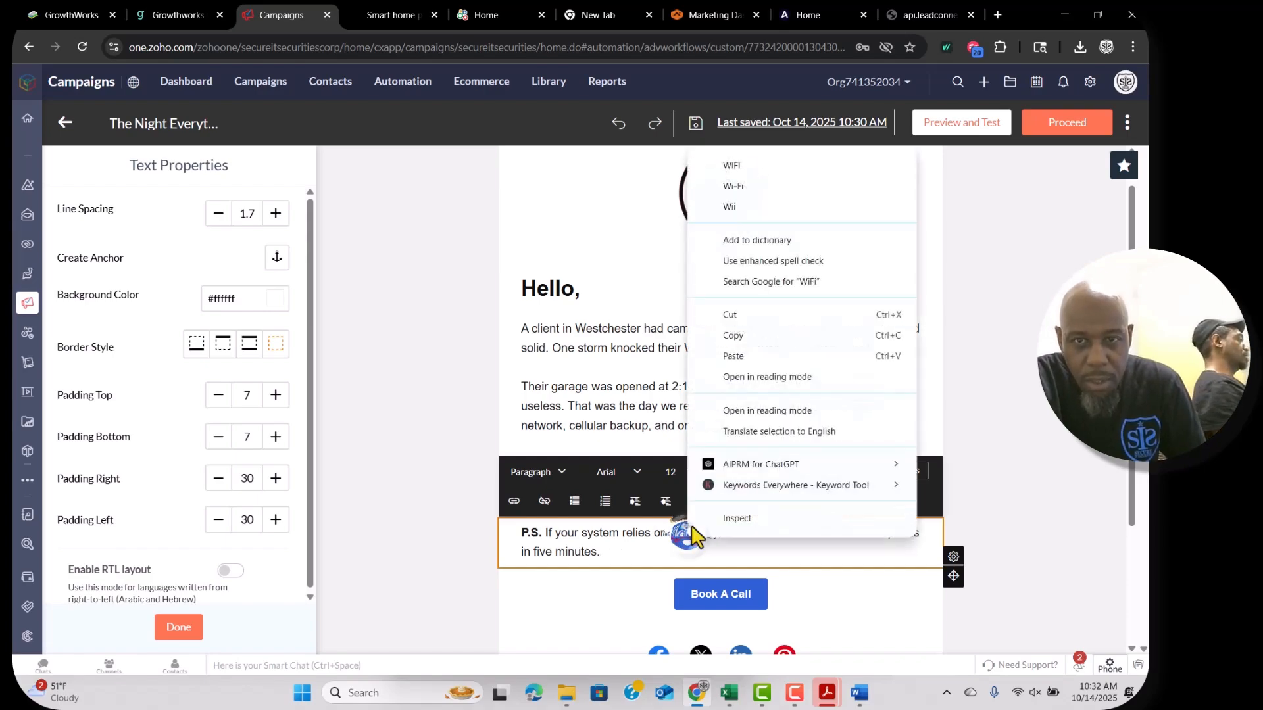
click(747, 177)
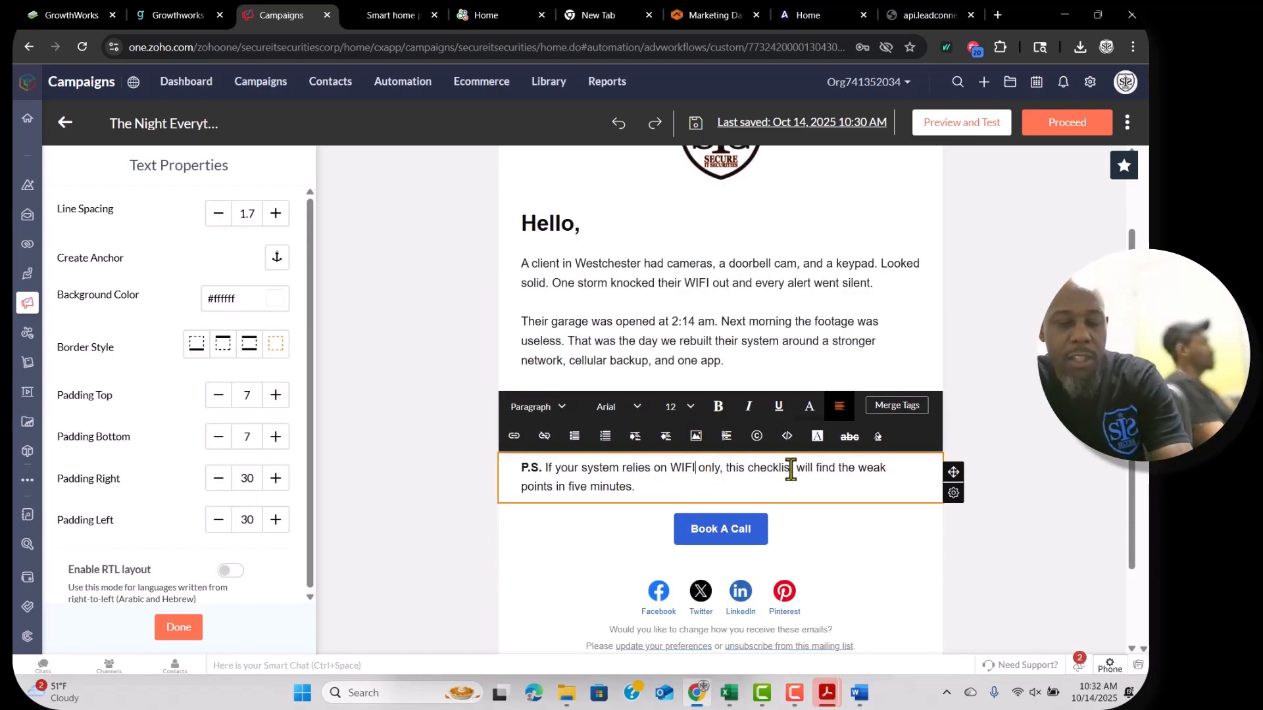
click(147, 14)
key(ctrl+1)
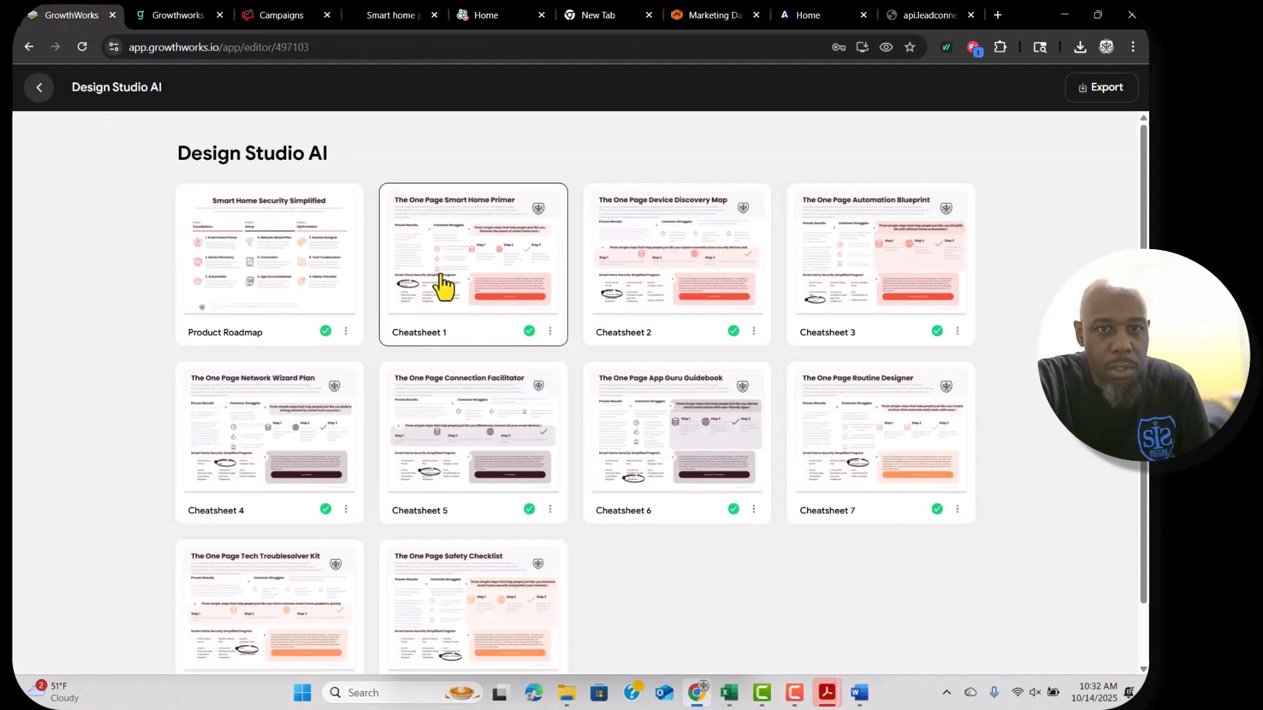
Review Cheatsheet 2, The One Page Device Discovery Map, and export it as a PDF.
click(690, 260)
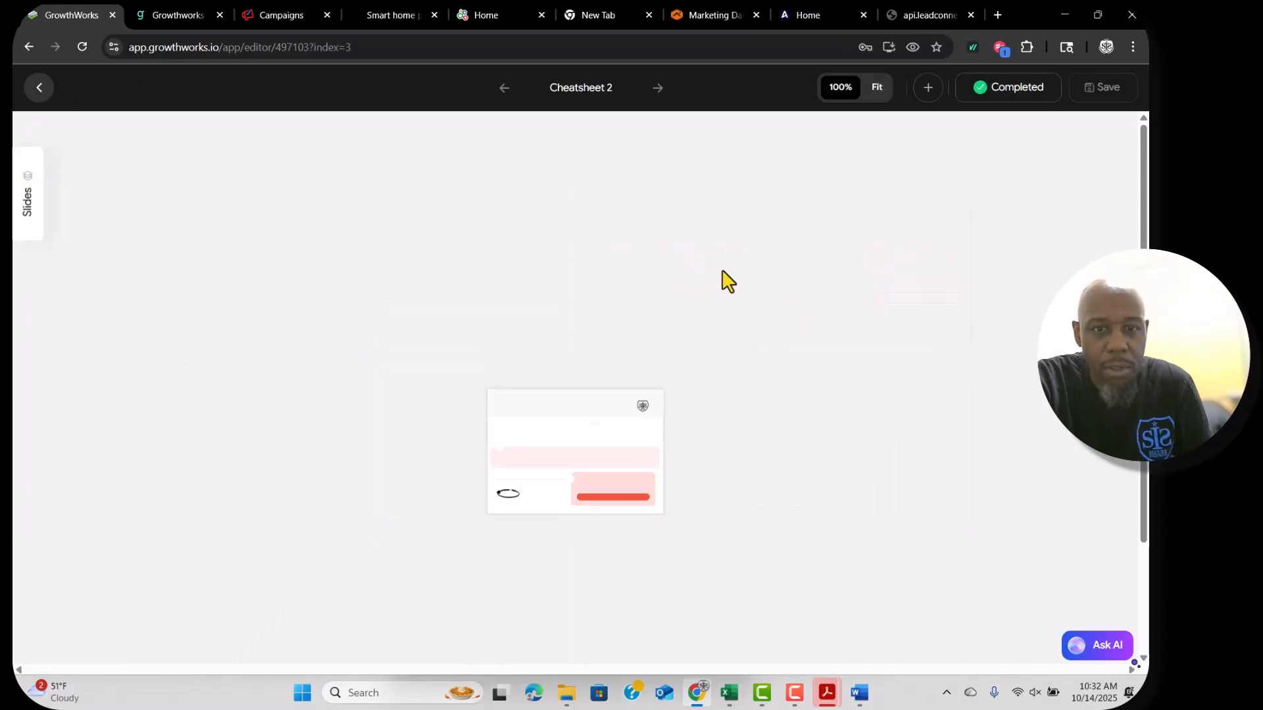
scroll(884, 356, down, 3)
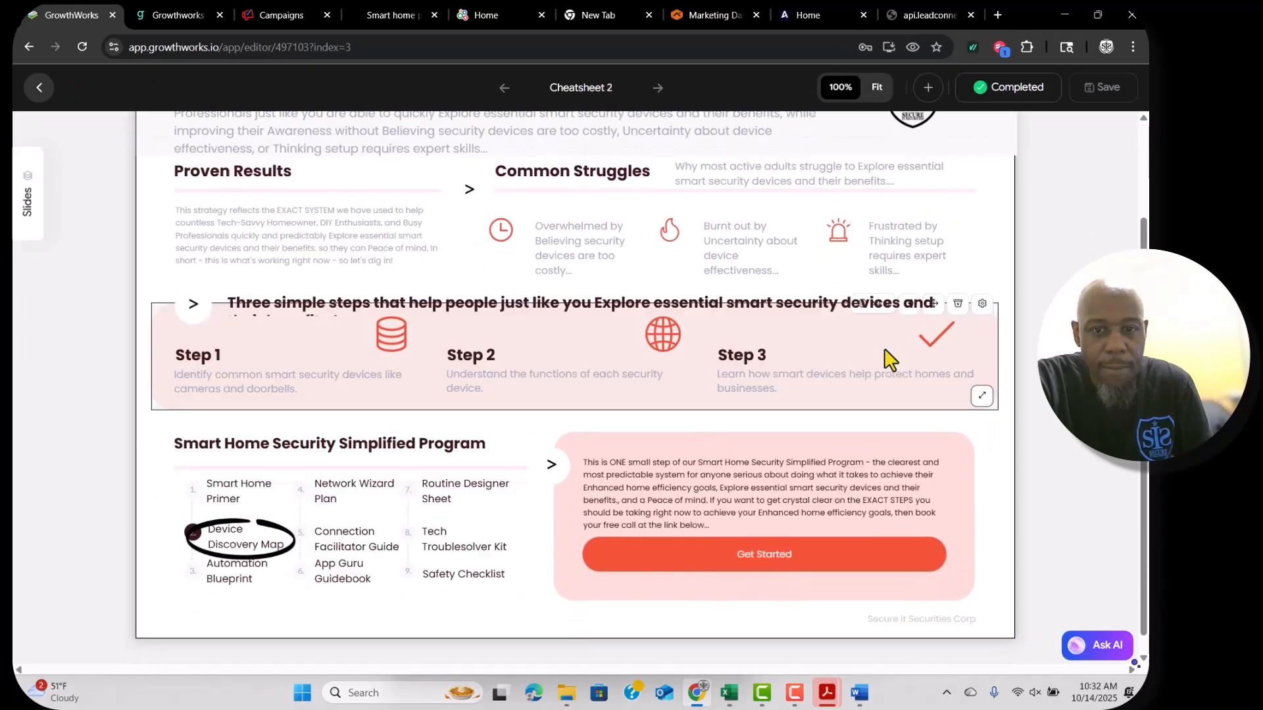
scroll(885, 358, up, 3)
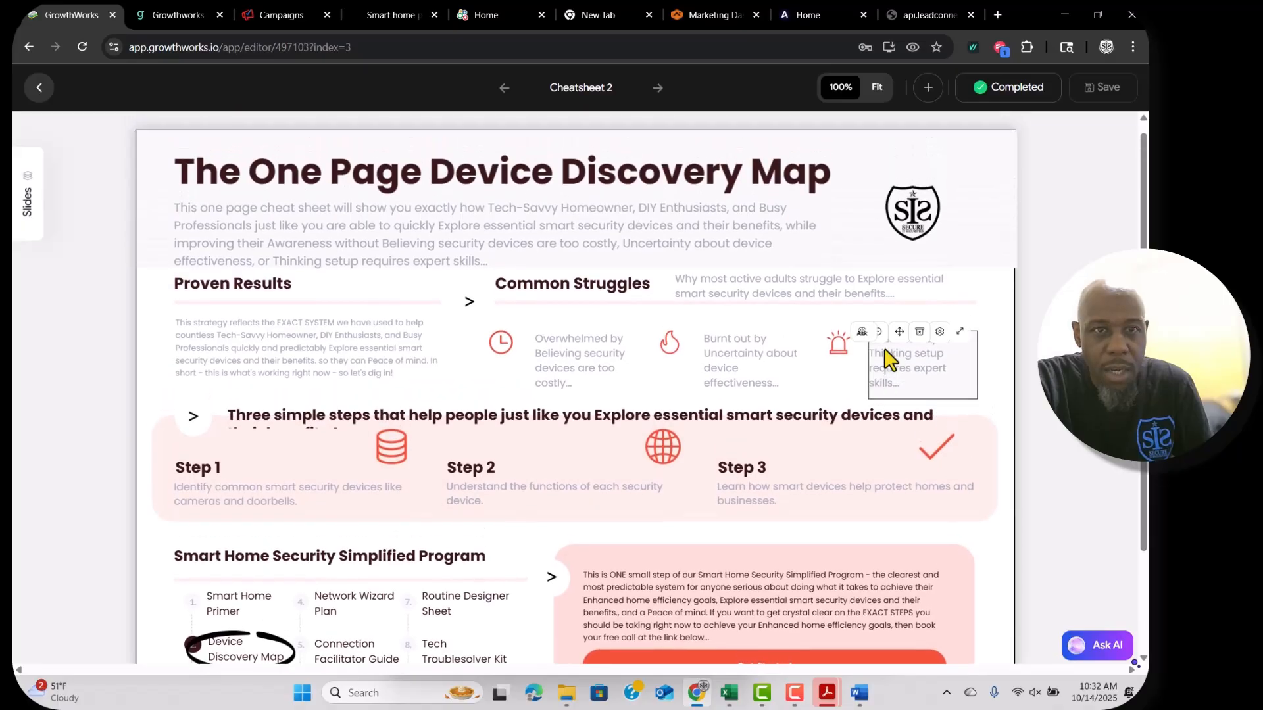
click(1091, 96)
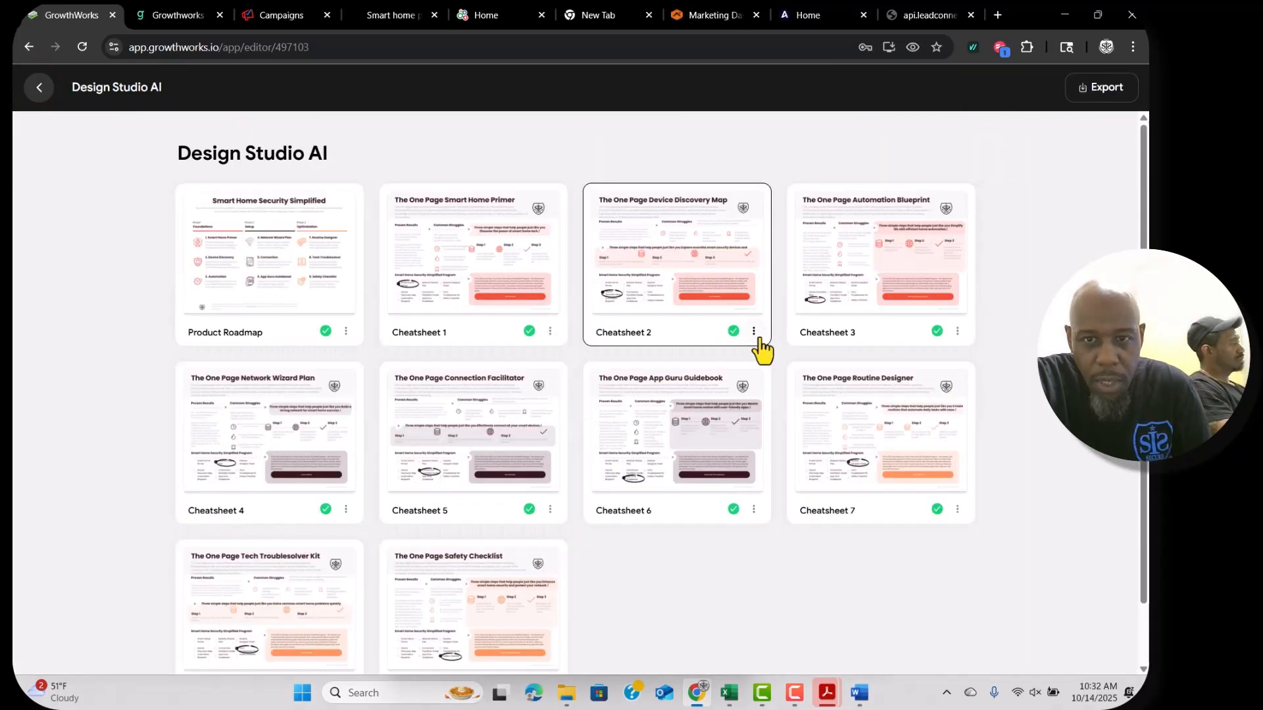
click(755, 332)
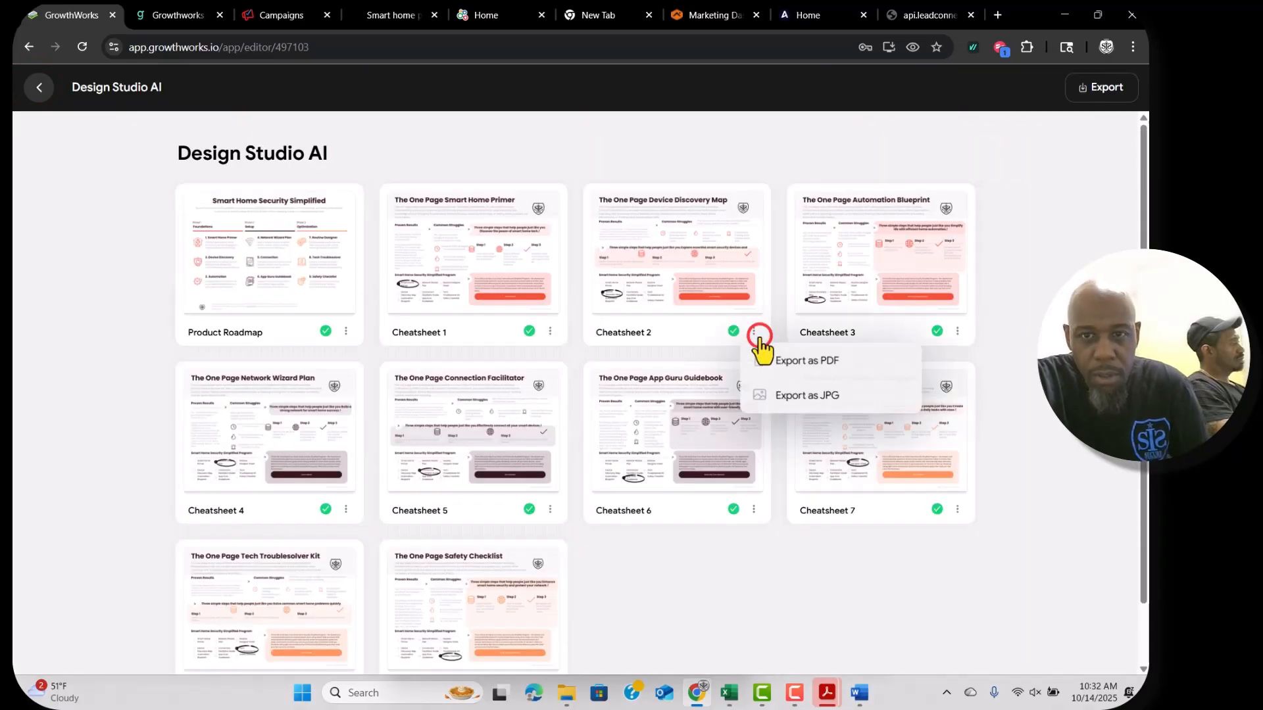
click(779, 366)
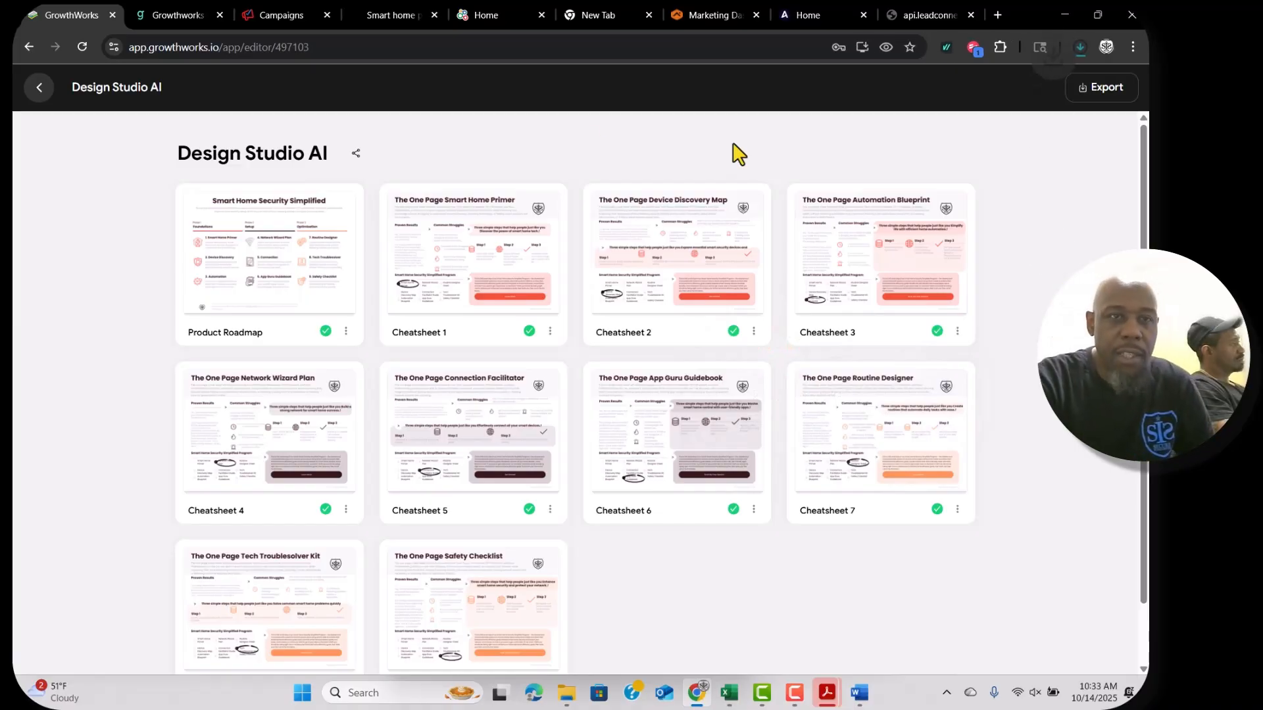
Leave the CRM settings and open the calendar view of October 2025 appointments.
click(184, 16)
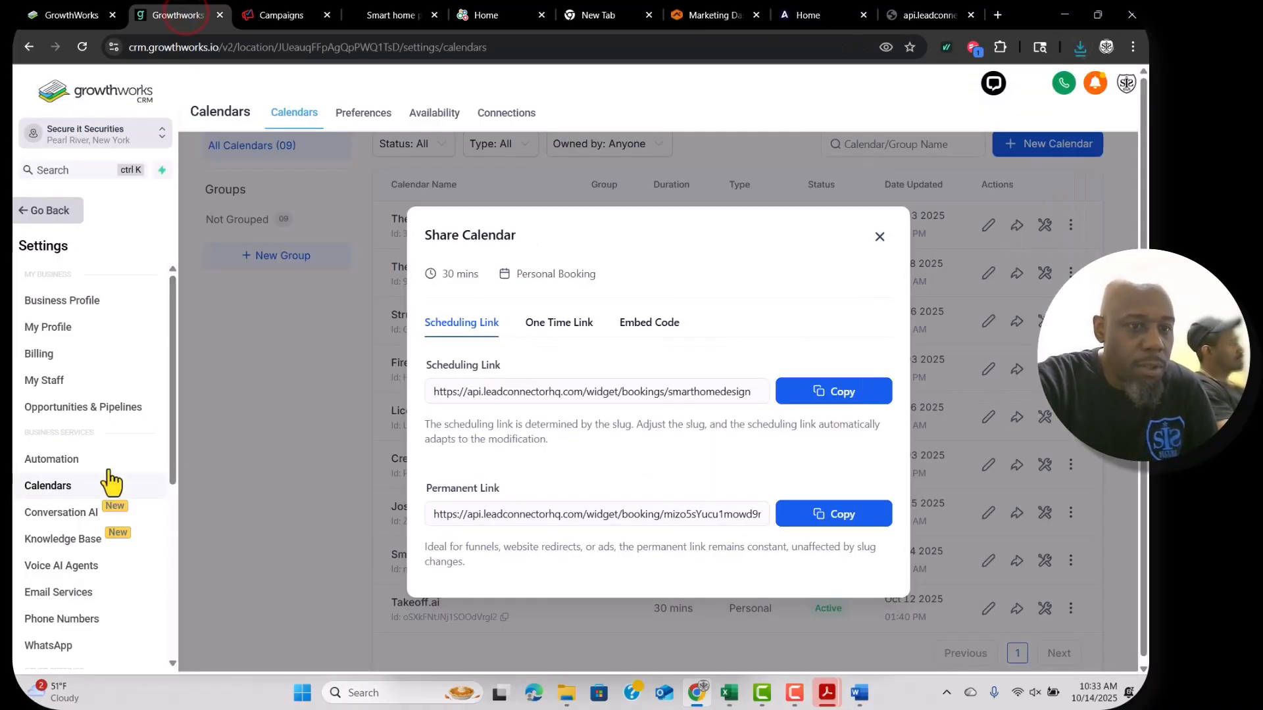
scroll(53, 552, down, 3)
scroll(44, 562, down, 3)
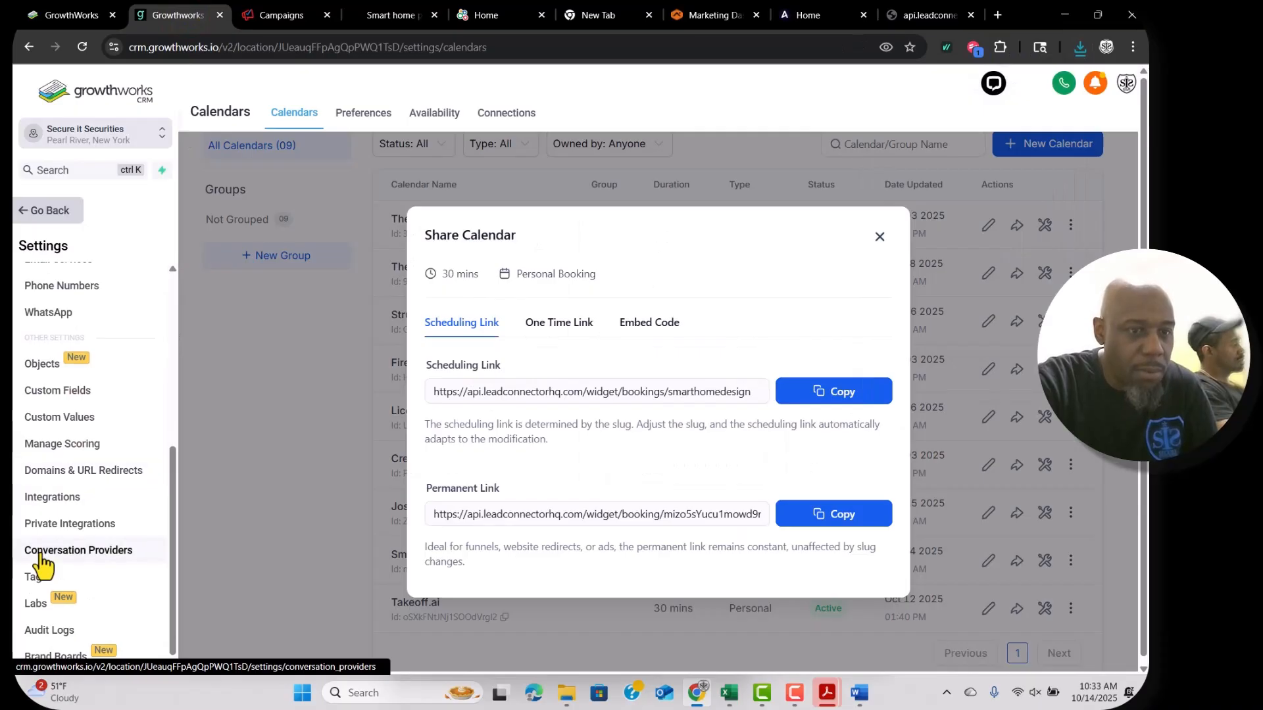
scroll(46, 487, up, 4)
click(39, 216)
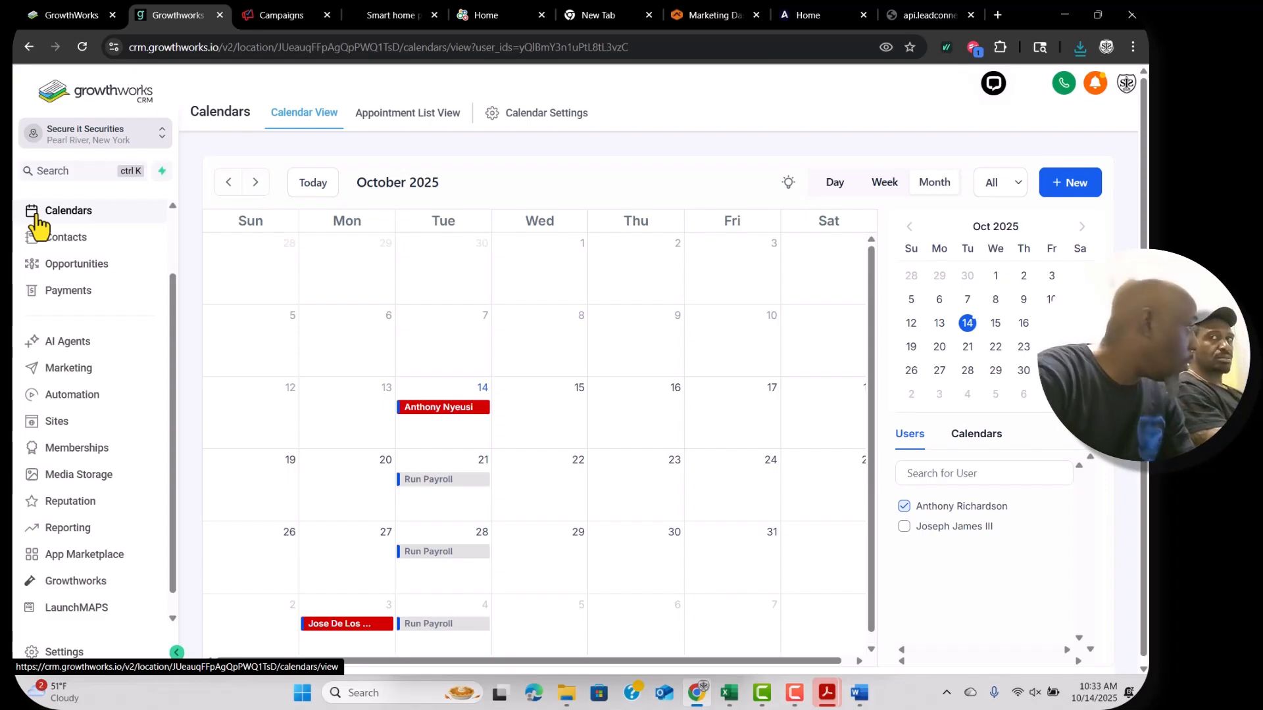
Upload GrowthWorks-Design Studio AI PDF from Downloads into the CRM's Media Storage.
click(77, 424)
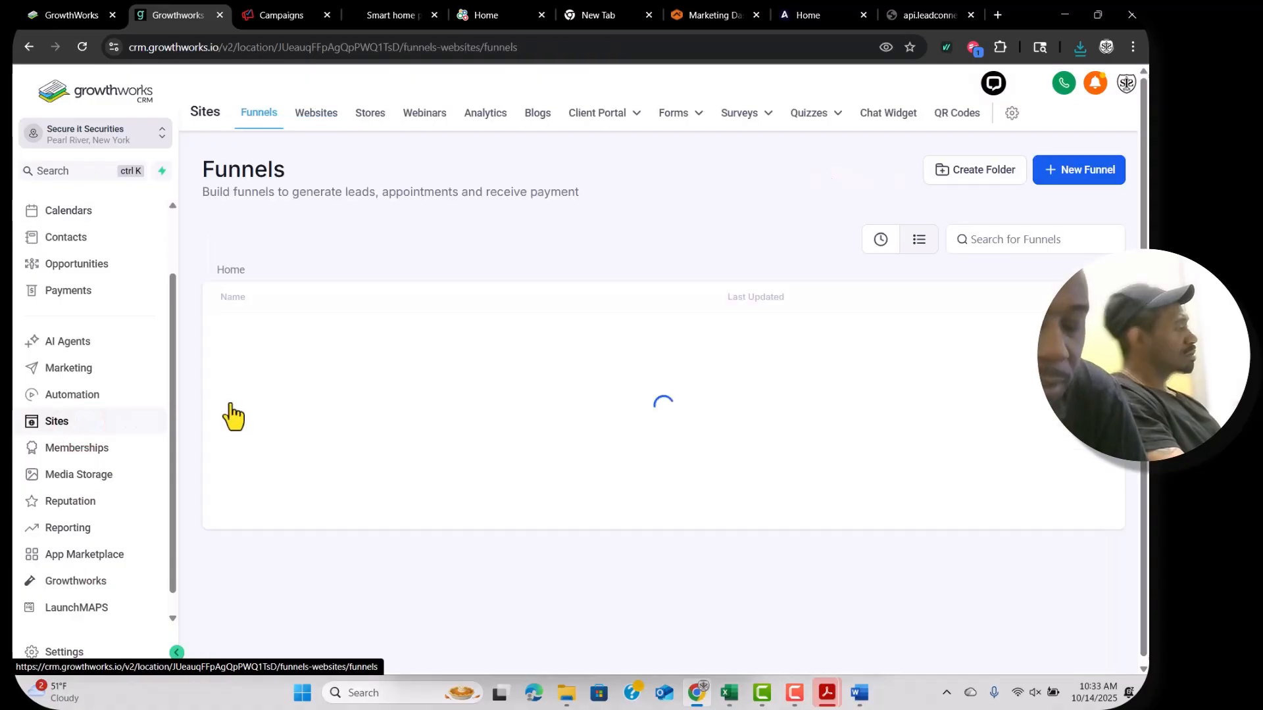
click(77, 474)
click(1047, 112)
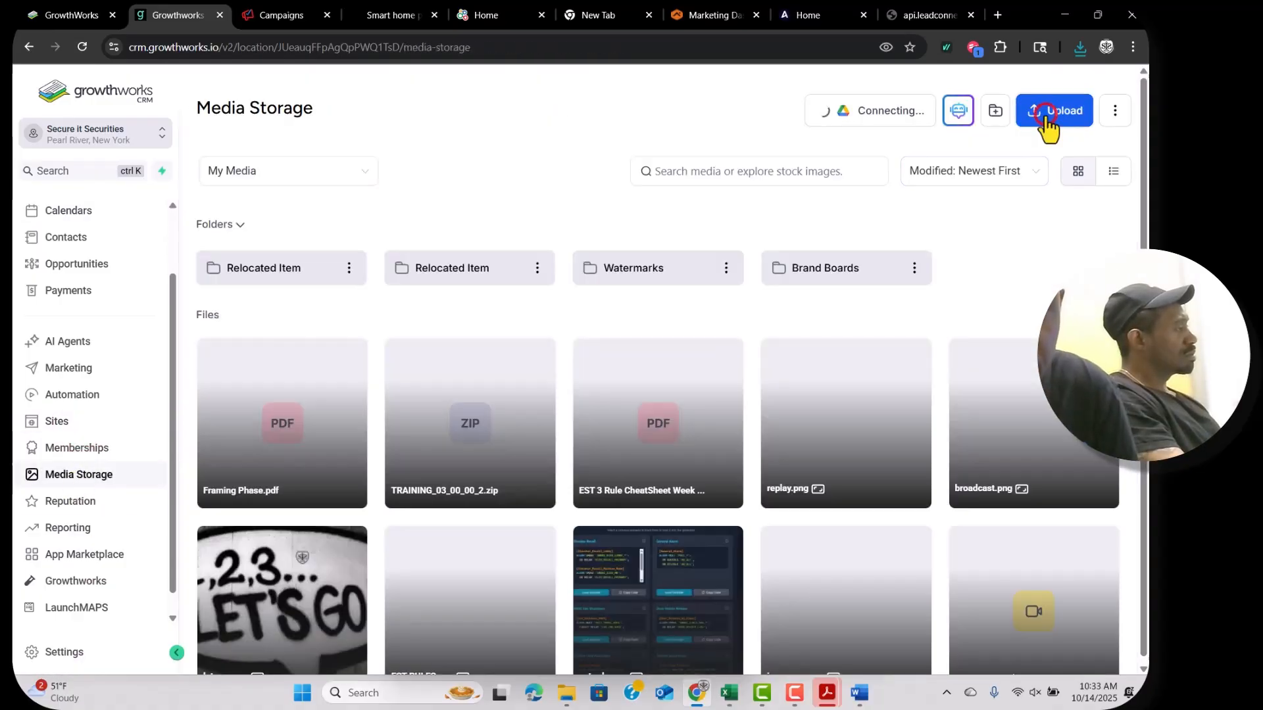
click(82, 220)
drag(197, 136, 219, 162)
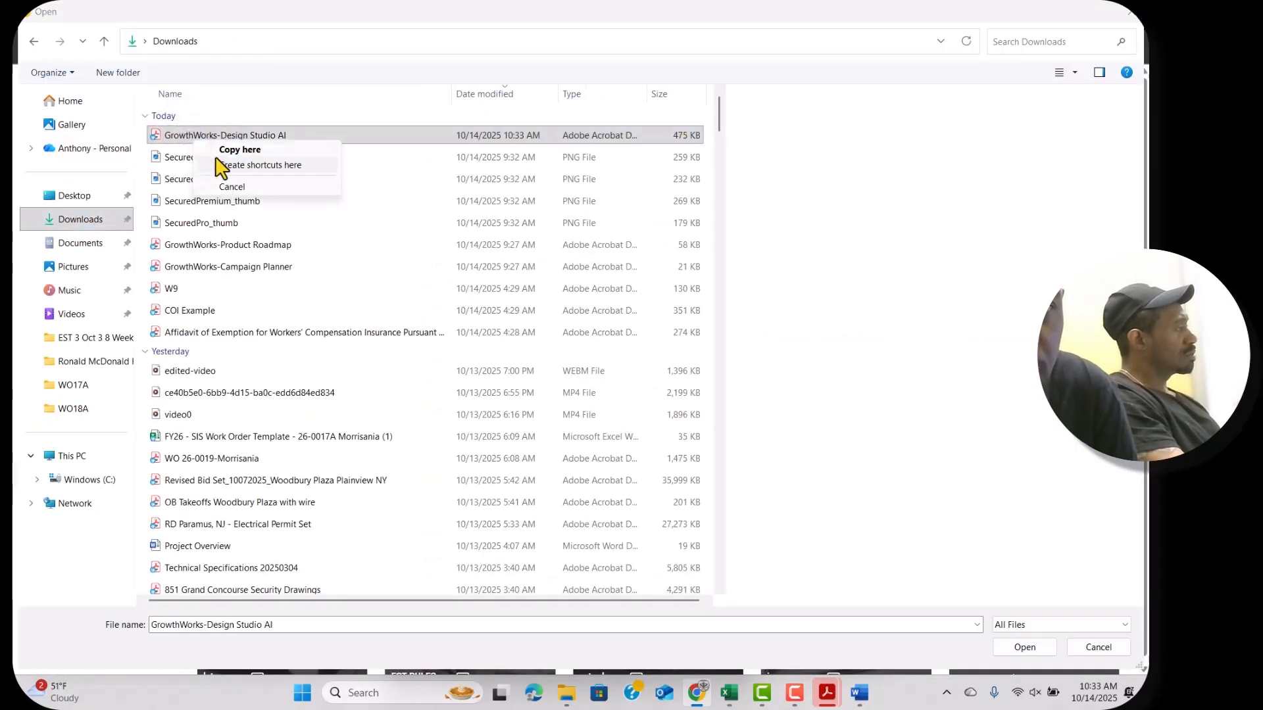
click(192, 135)
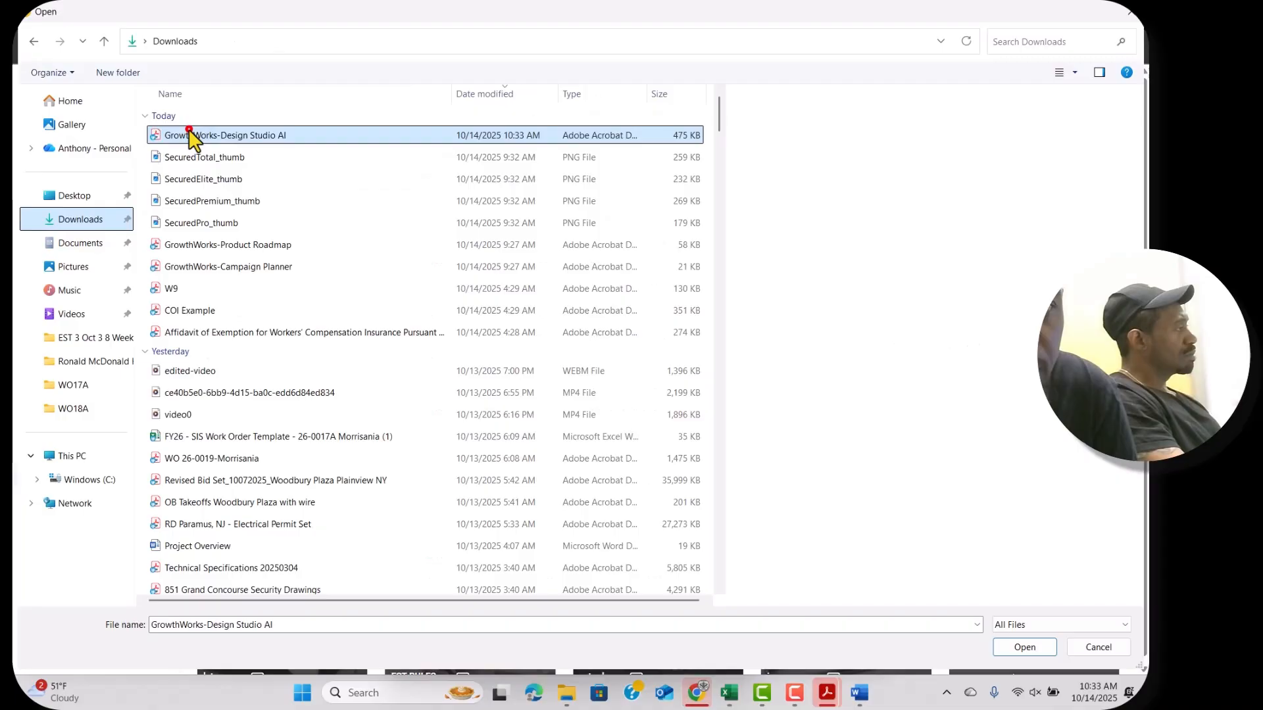
click(1023, 648)
click(257, 14)
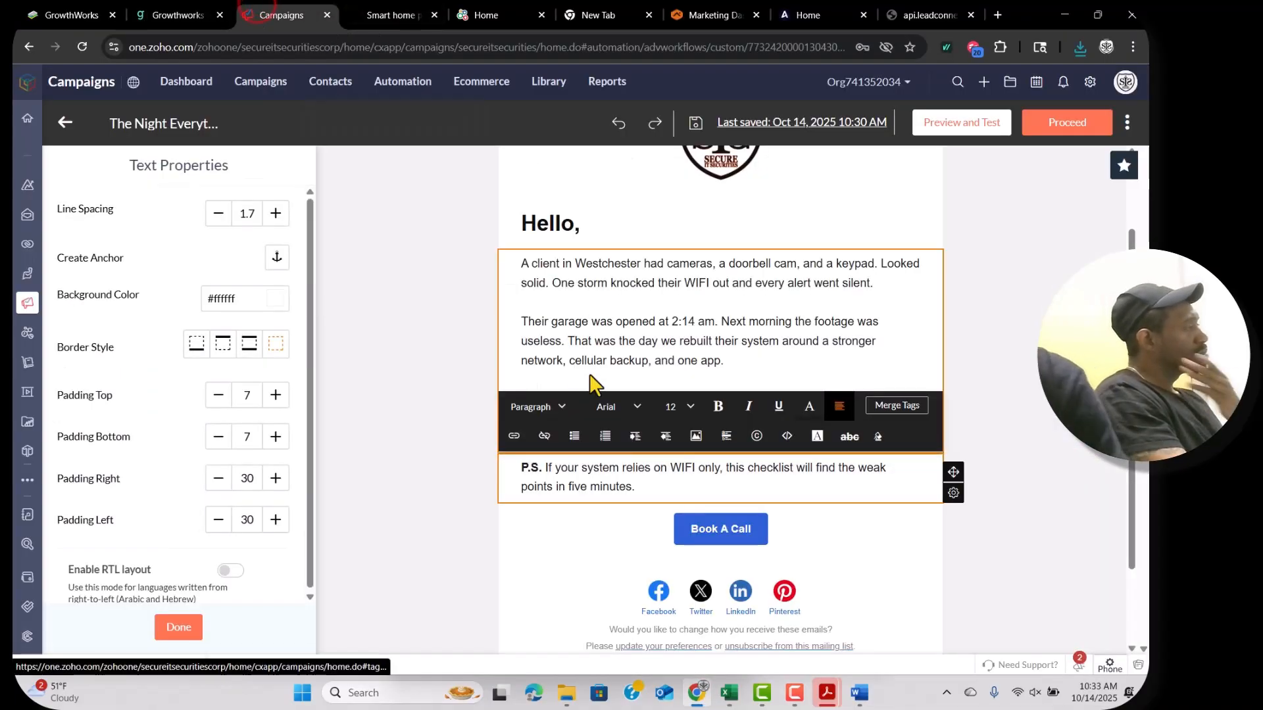
Link the word 'checklist' in the P.S. to the uploaded cheatsheet PDF's web address.
click(654, 462)
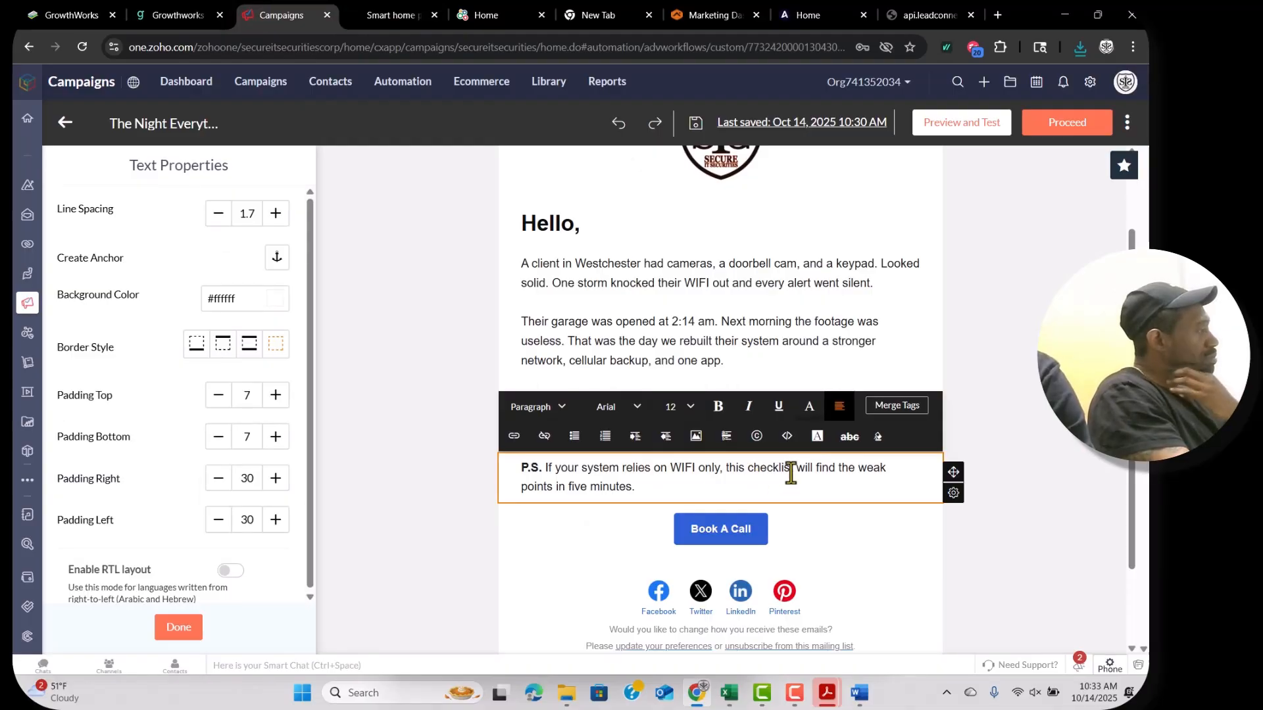
drag(794, 471, 749, 468)
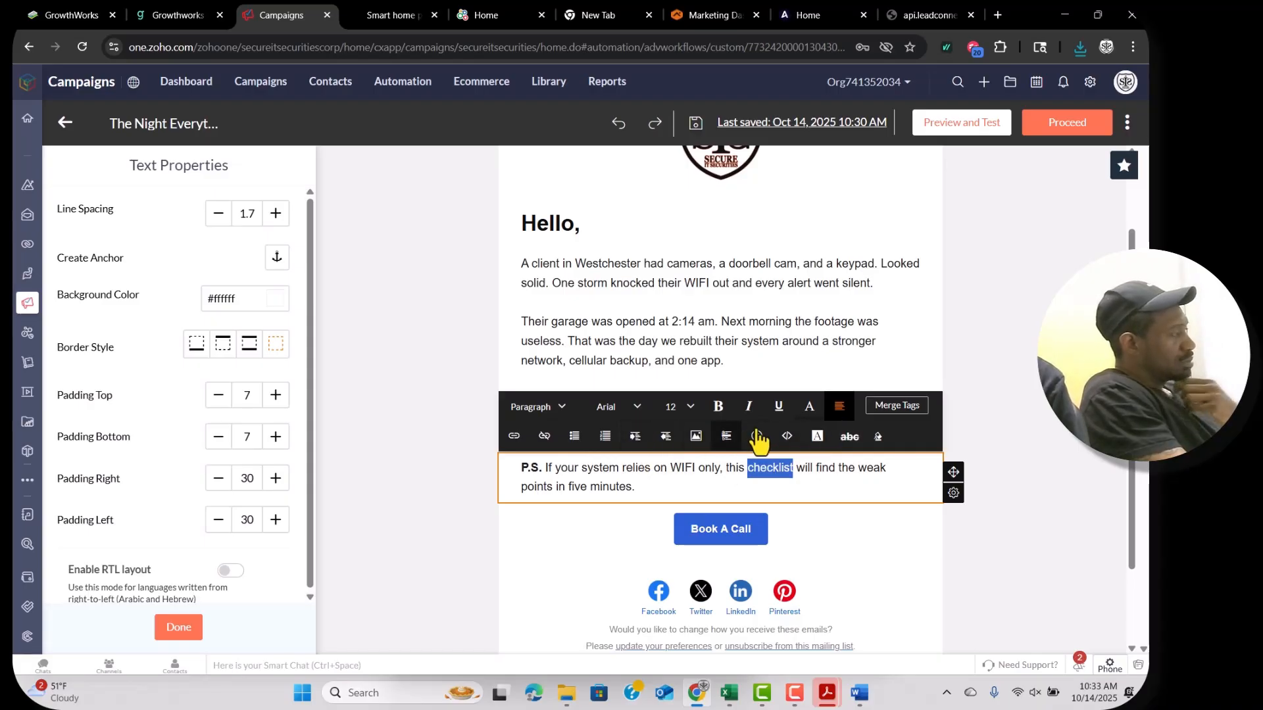
click(514, 437)
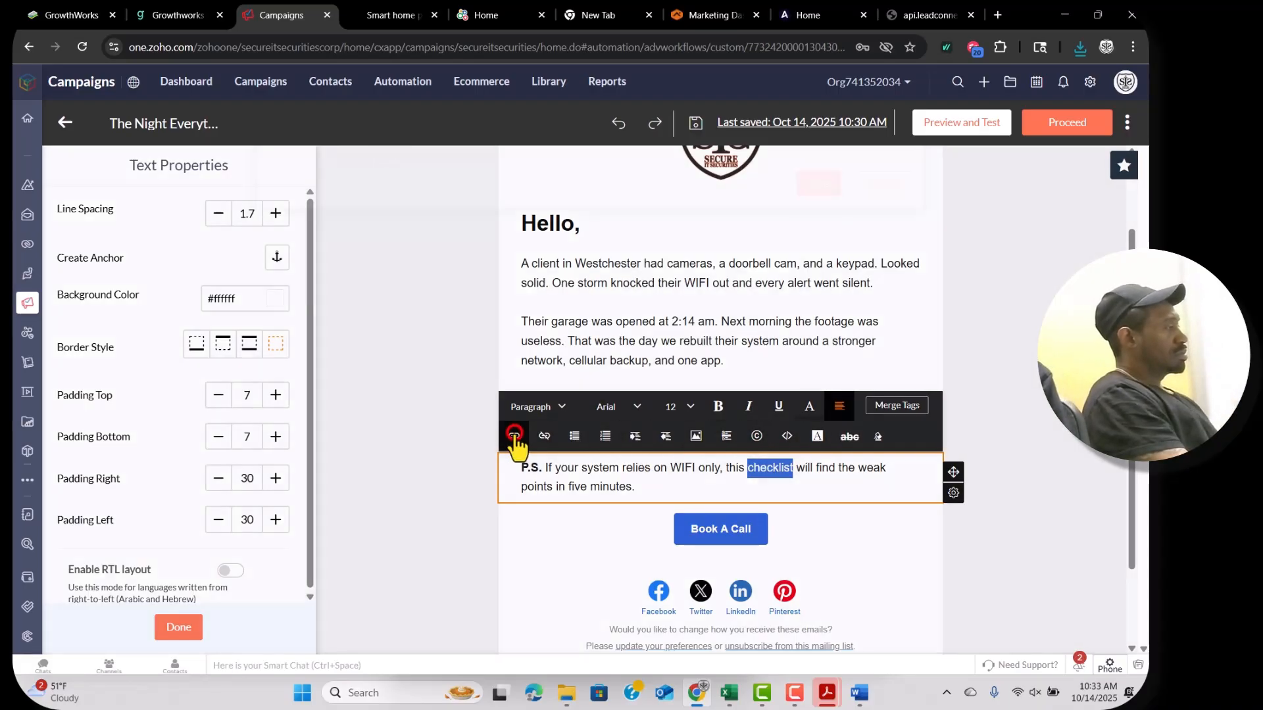
click(468, 262)
key(ctrl+v)
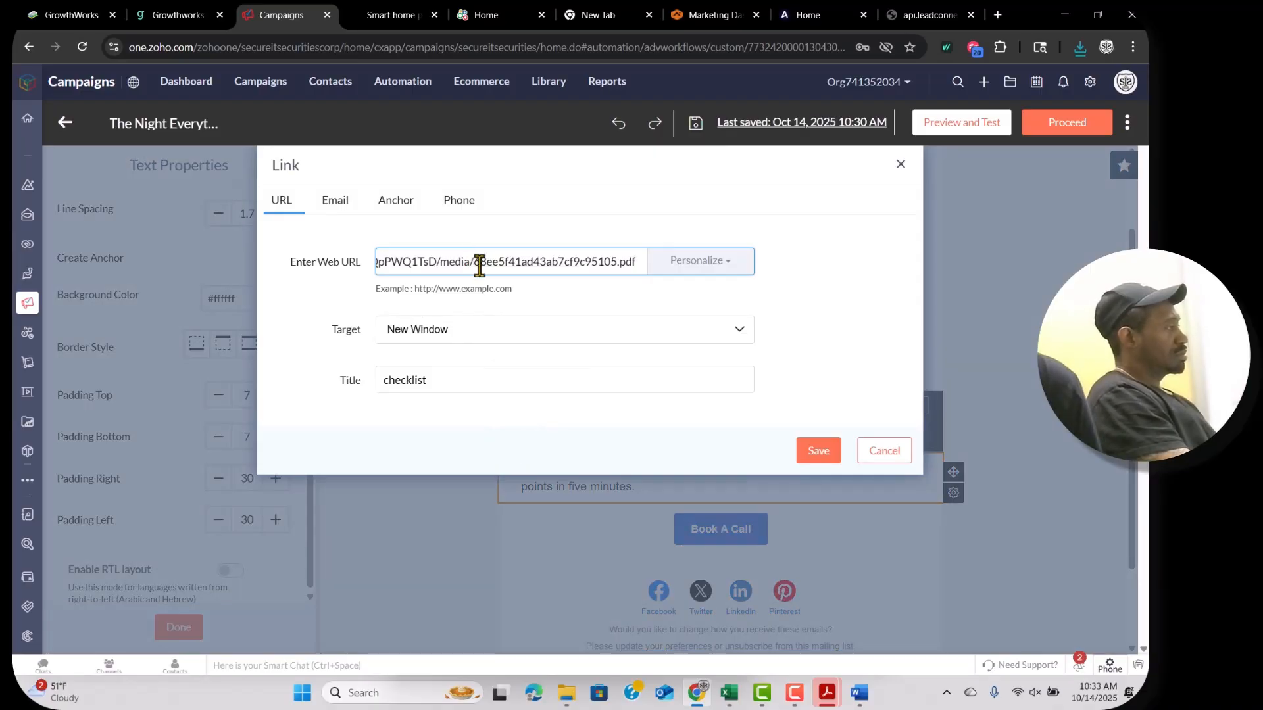
click(818, 452)
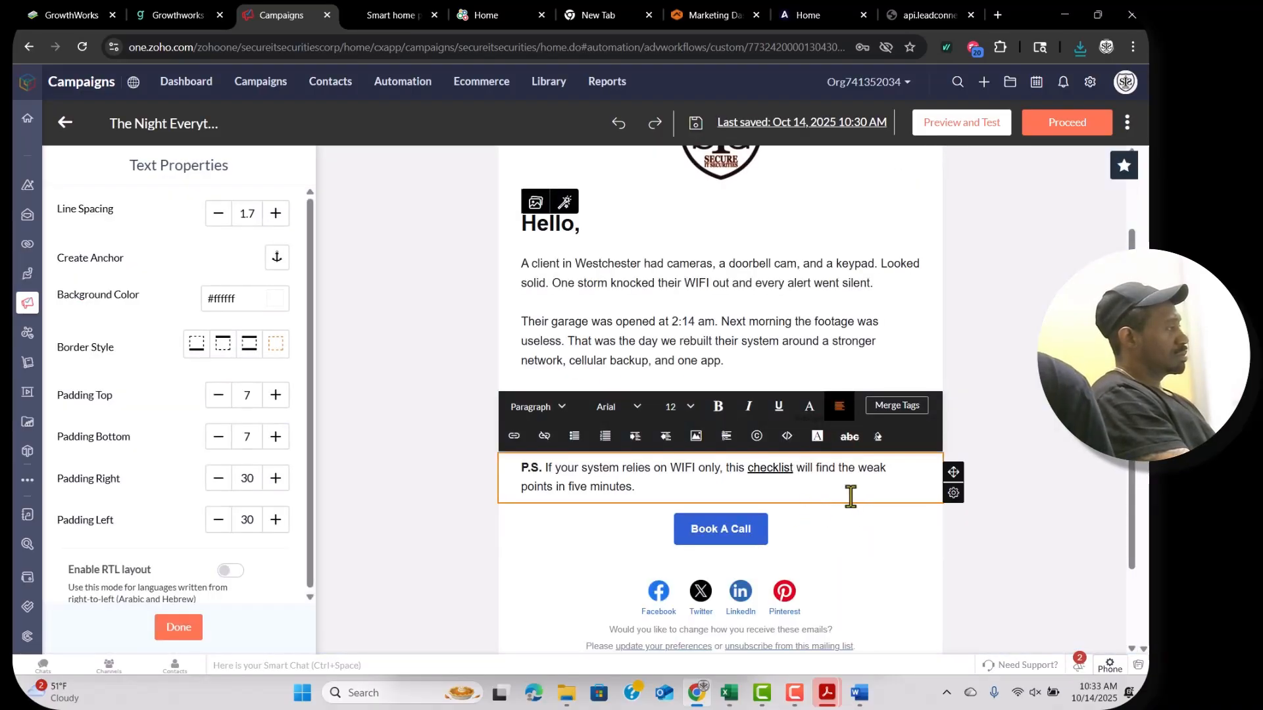
Set the Facebook and Twitter icon links, entering the 'securitiescorp' profile name.
scroll(838, 533, down, 2)
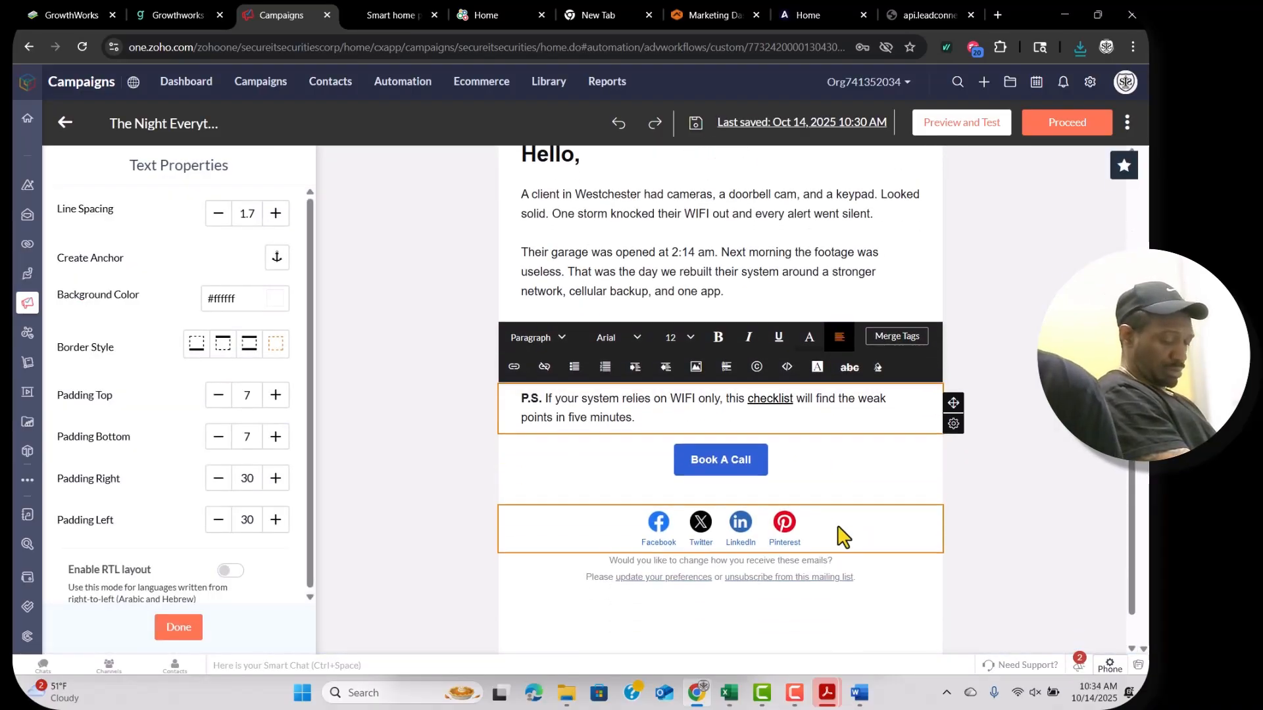
click(845, 498)
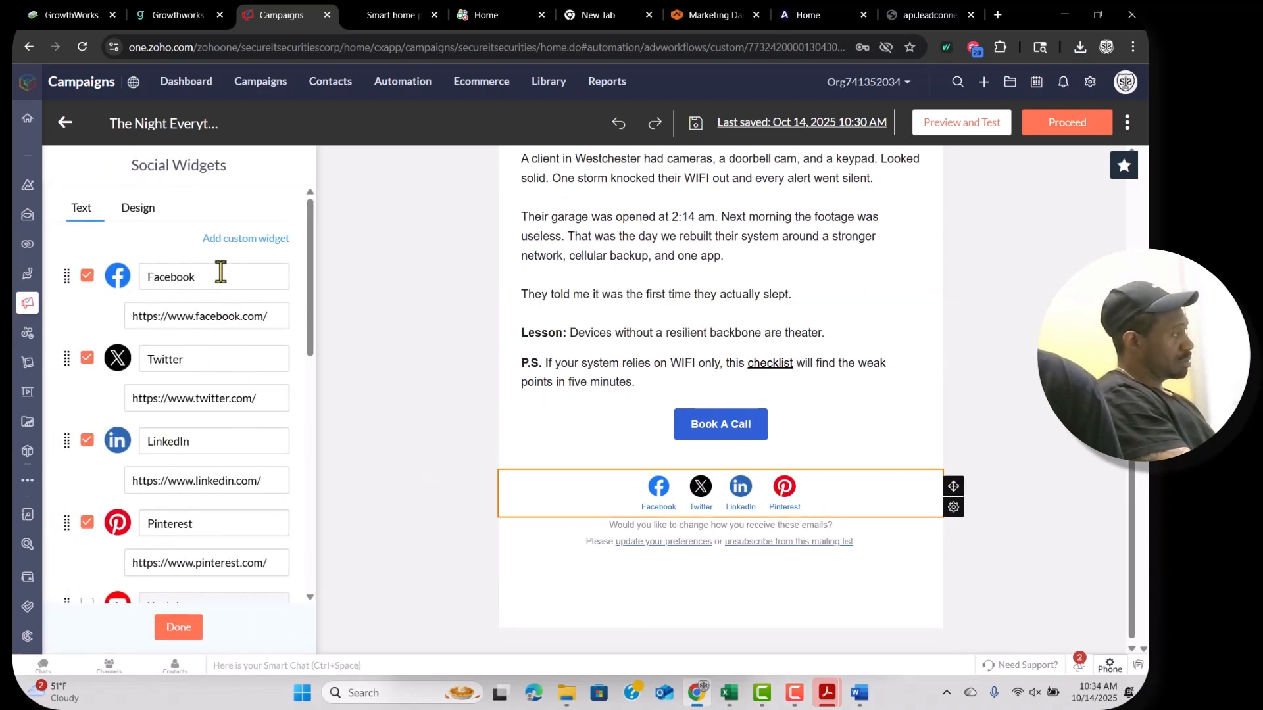
click(267, 316)
click(265, 398)
text(securitiescorp)
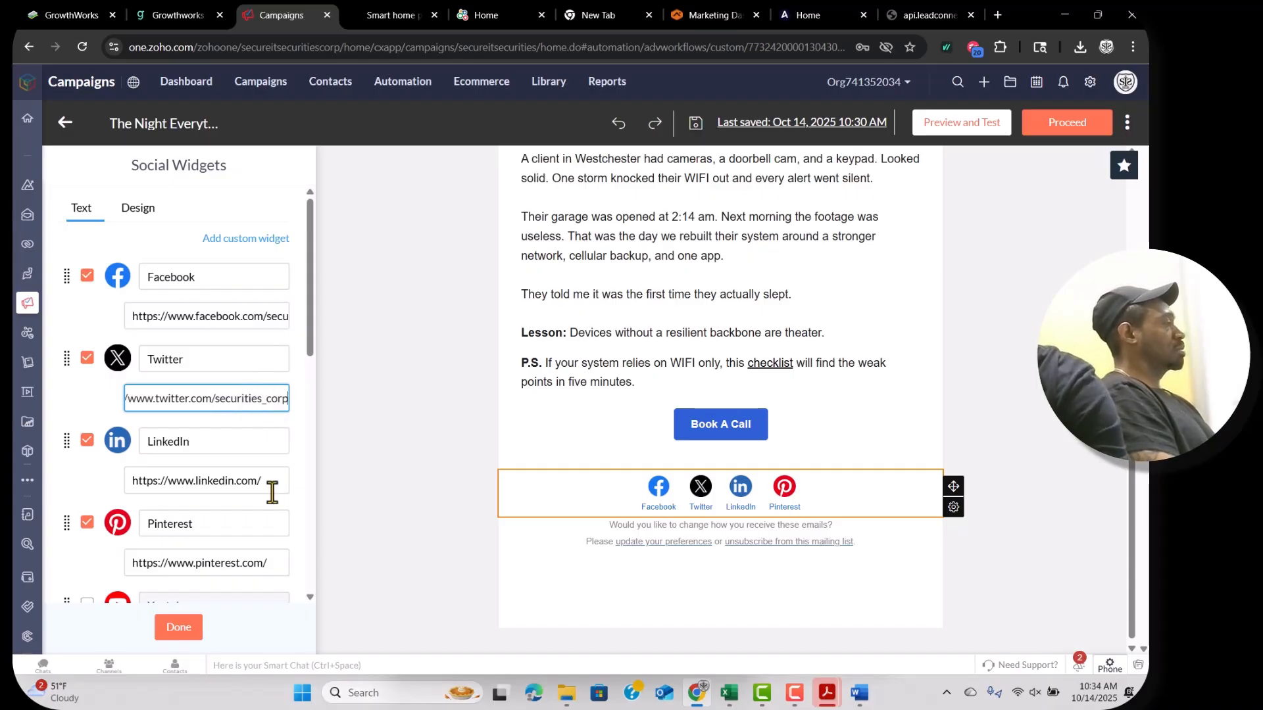
right_click(274, 563)
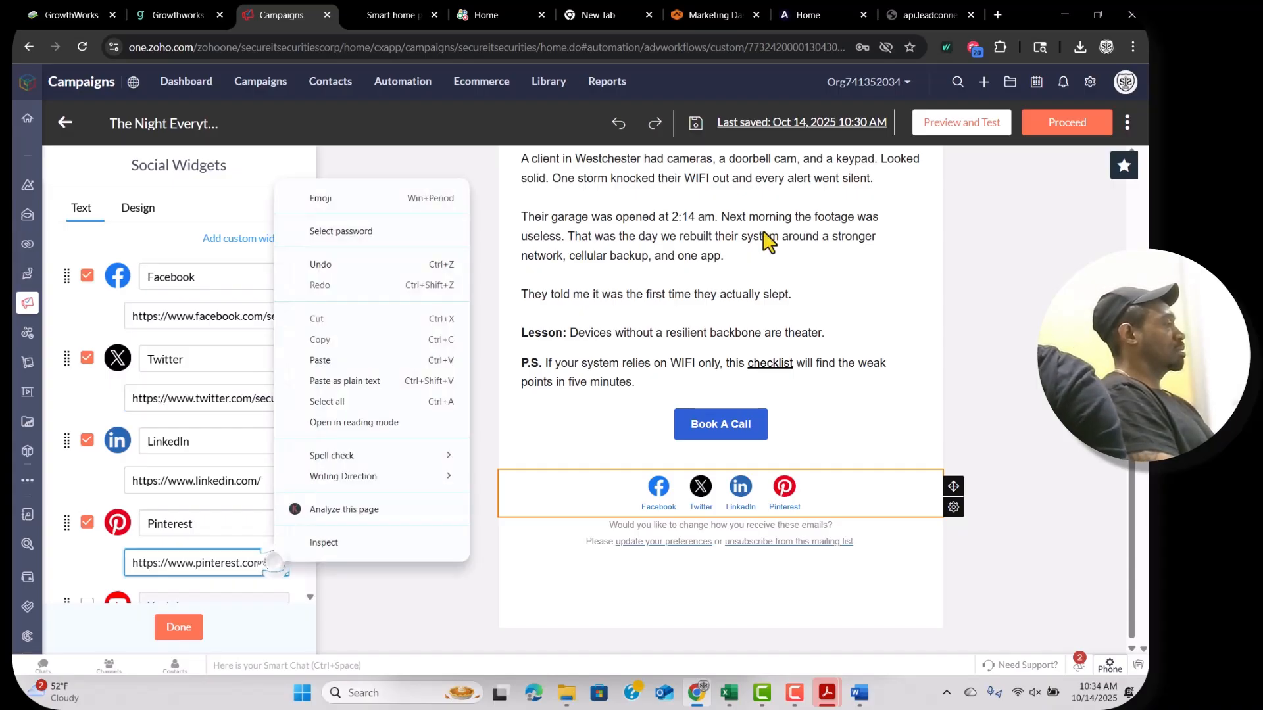
Copy the company's Pinterest profile address and paste it into the Pinterest icon link.
click(998, 14)
text(linkedin.com)
key(Return)
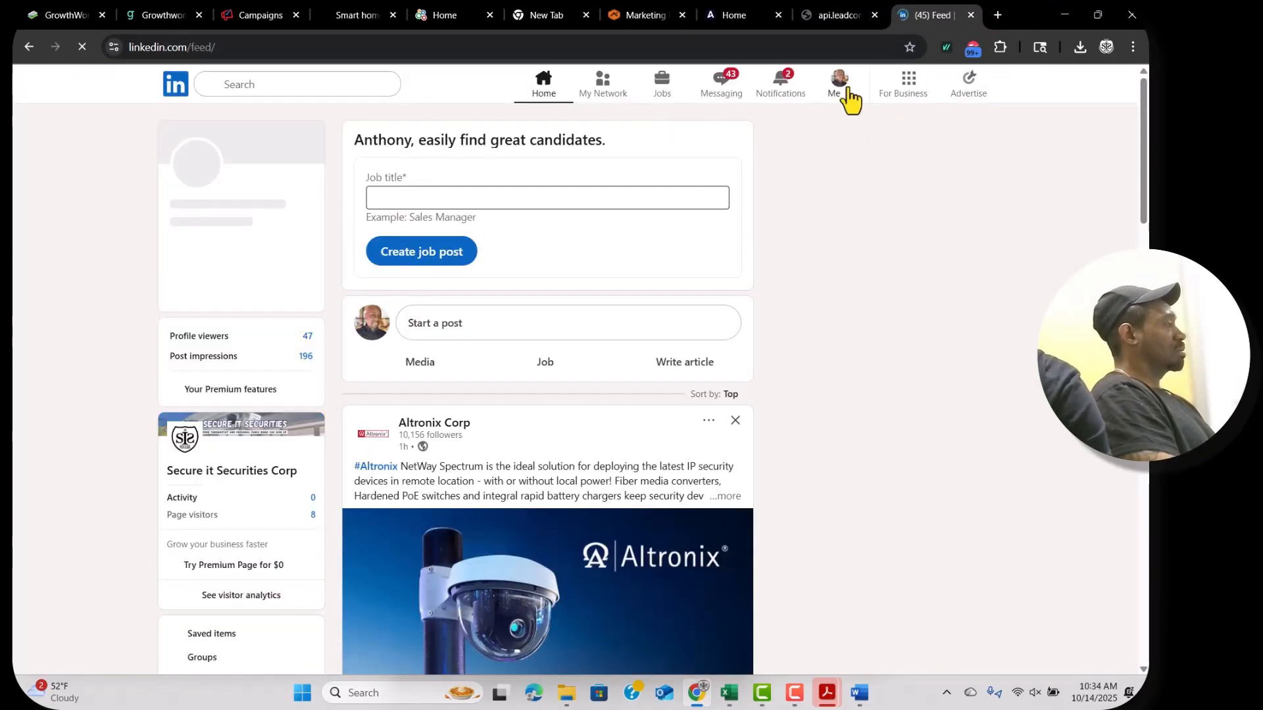
click(843, 84)
key(ctrl+shift+t)
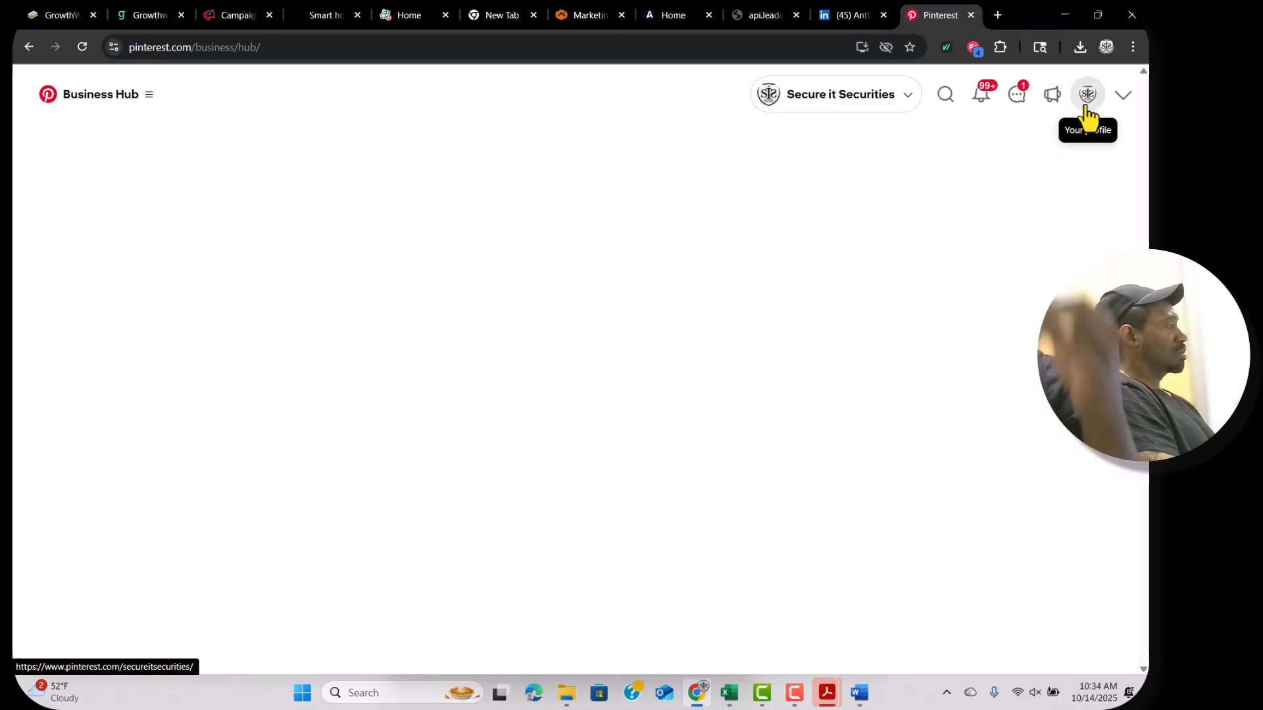
click(1087, 105)
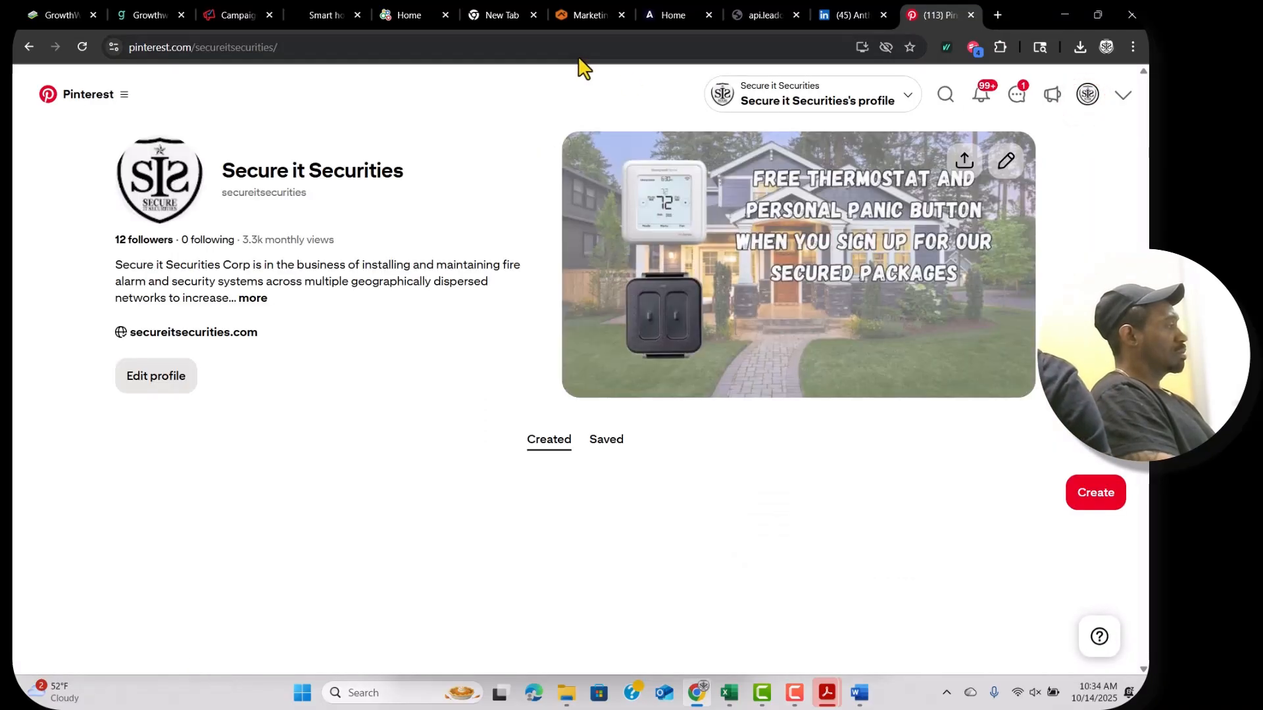
click(569, 51)
key(ctrl+c)
key(ctrl+3)
key(ctrl+v)
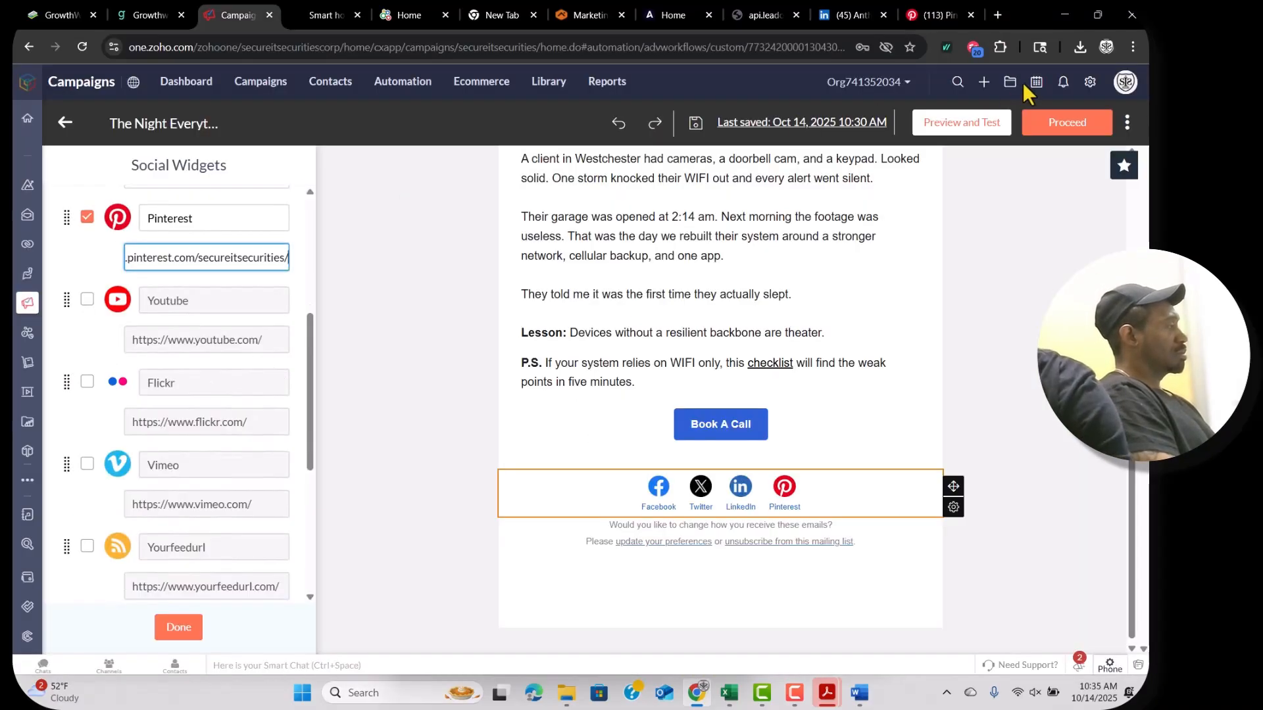
Load youtube.com in a new browser tab.
click(997, 15)
text(youtube.com)
key(Return)
Copy the channel URL from YouTube Studio's Customization profile page.
click(1103, 86)
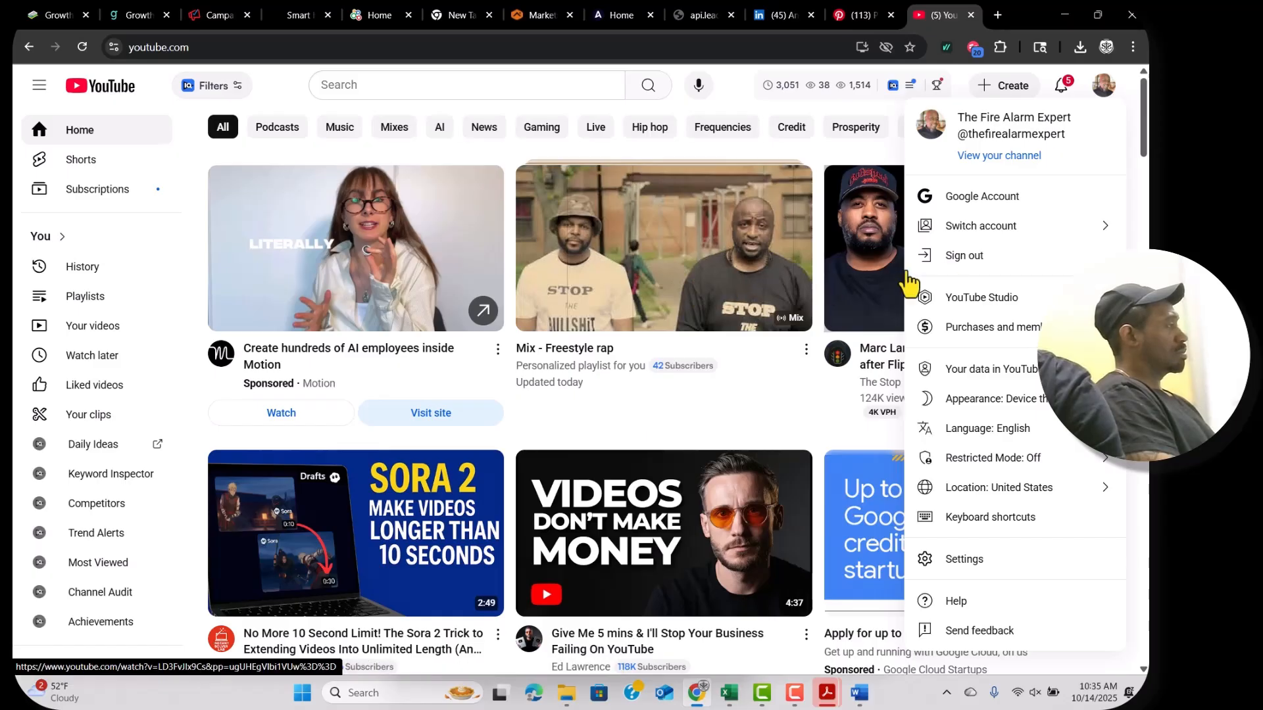
click(1017, 304)
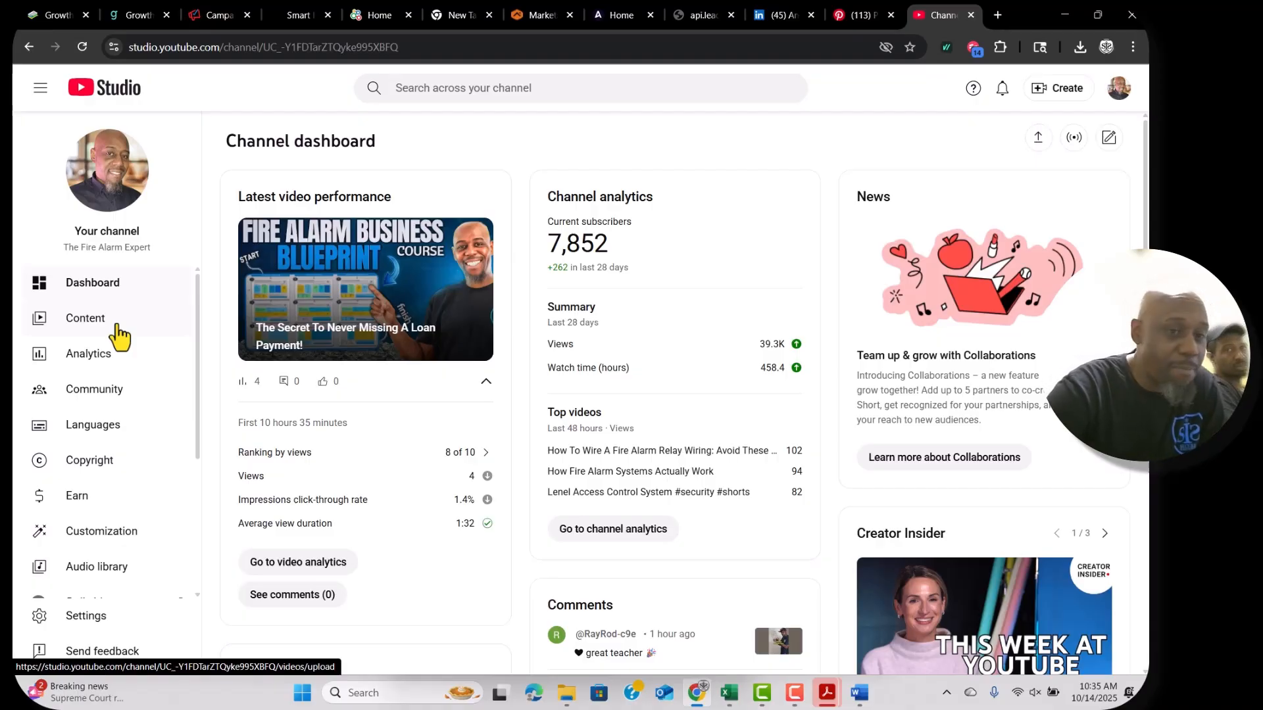
scroll(107, 427, down, 1)
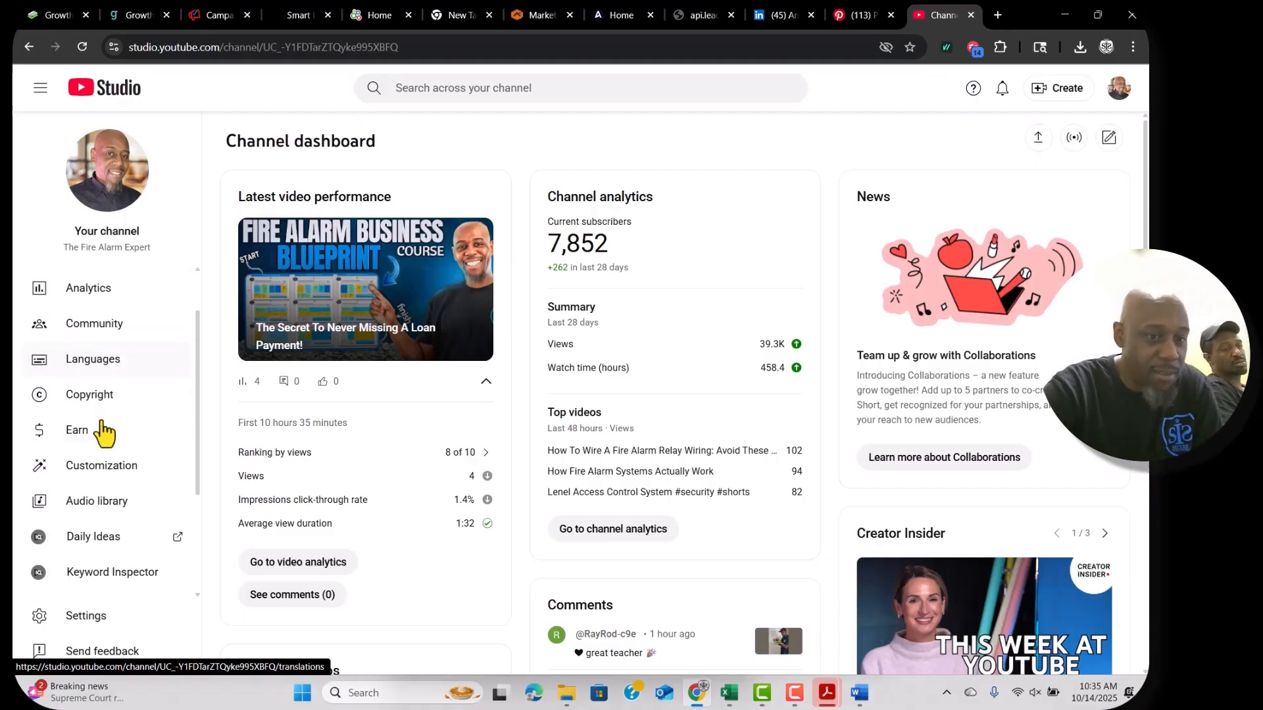
click(102, 467)
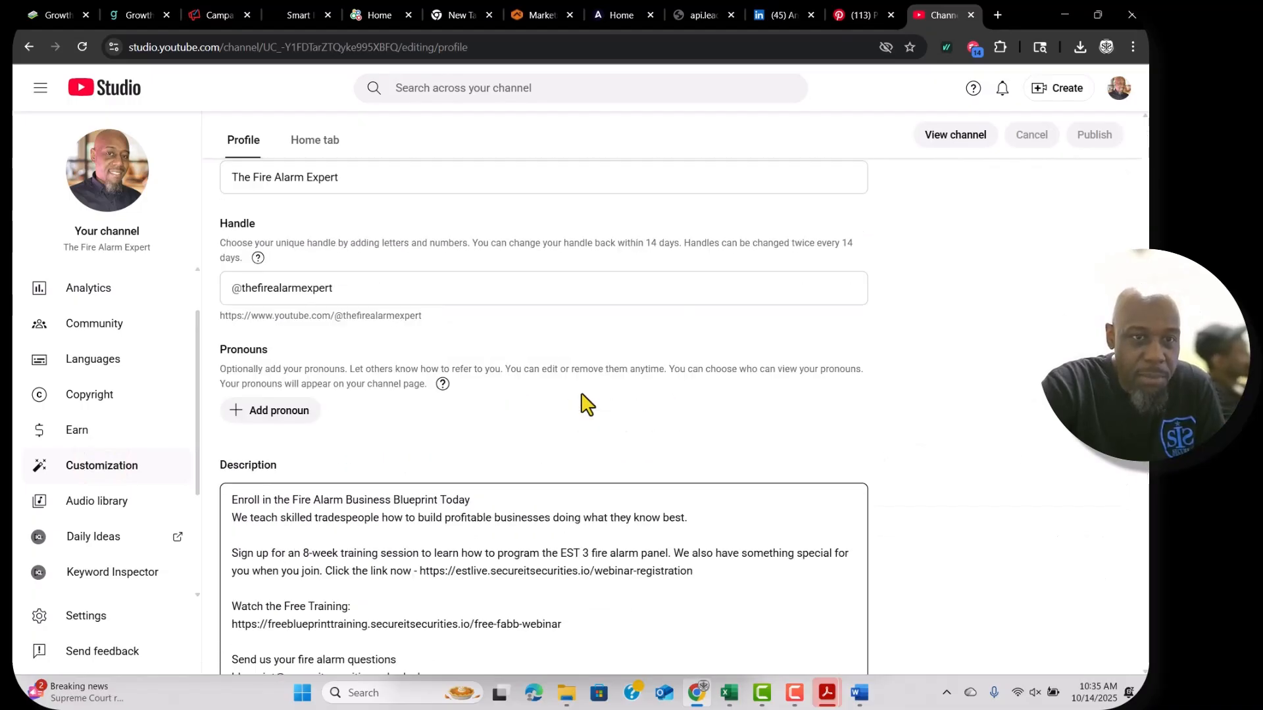
scroll(583, 401, down, 6)
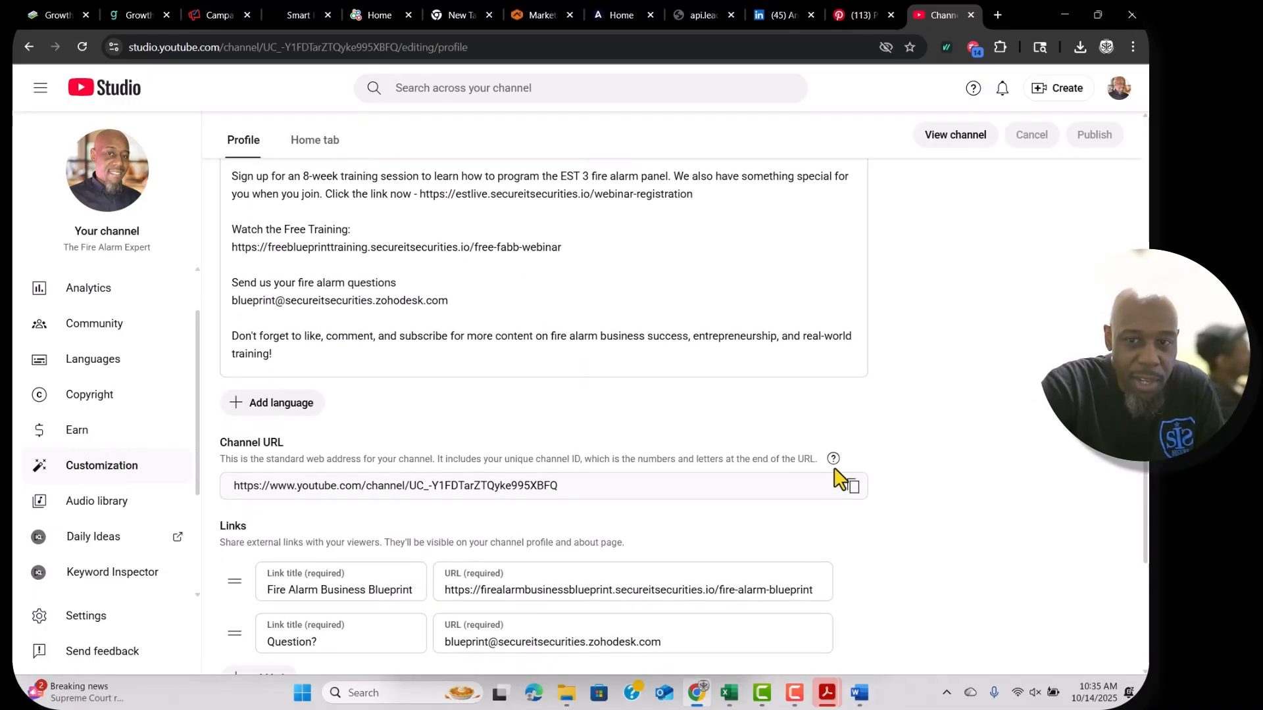
click(851, 487)
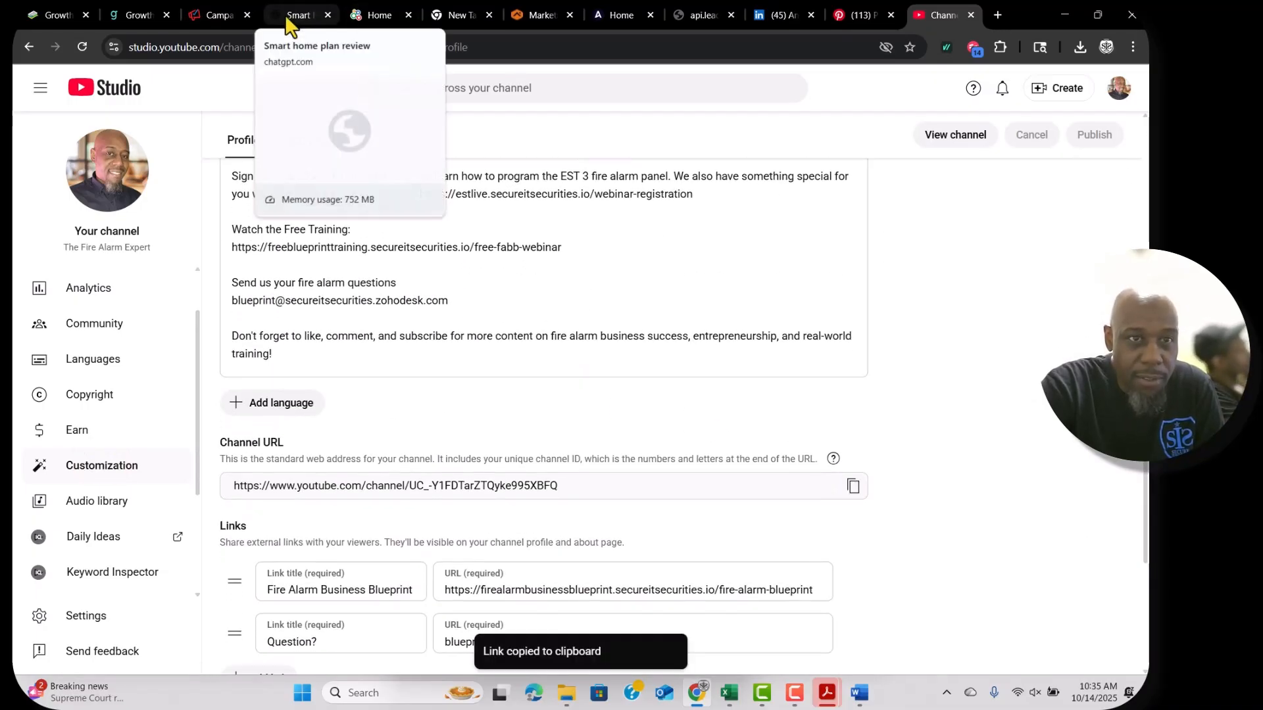
click(221, 17)
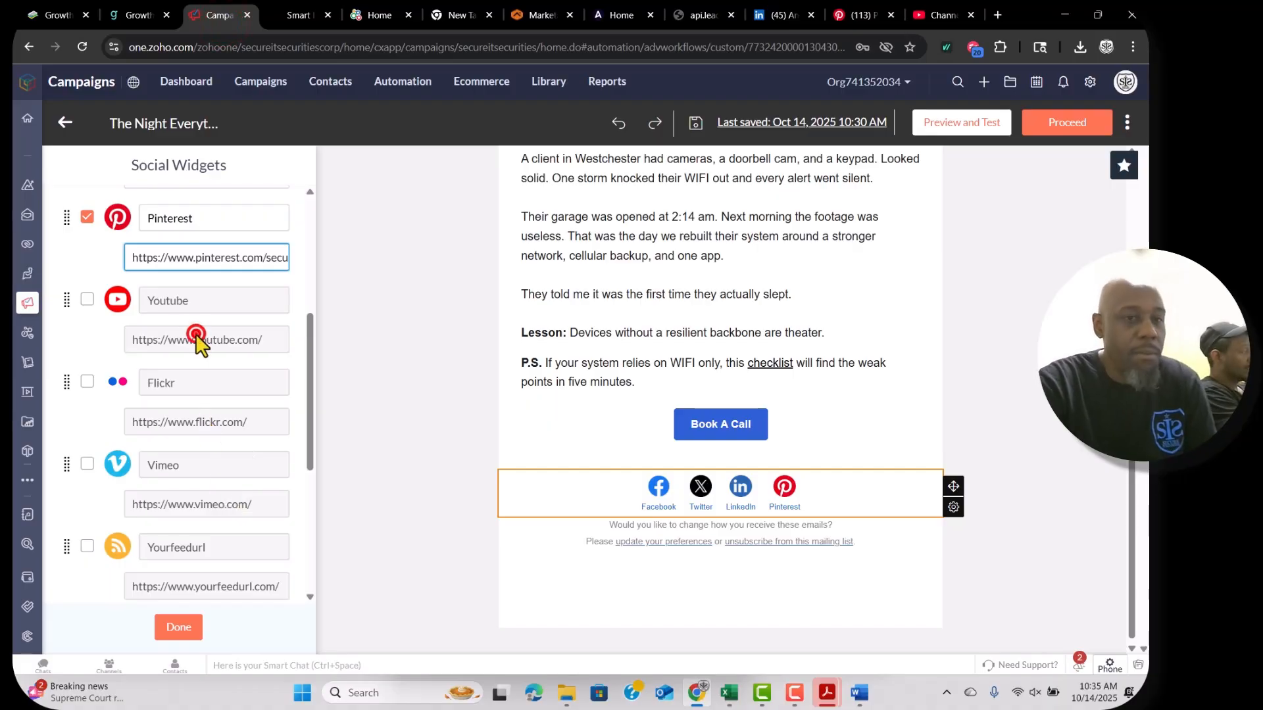
Add Youtube and Instagram icons linked to the channel and Instagram profile addresses.
click(88, 299)
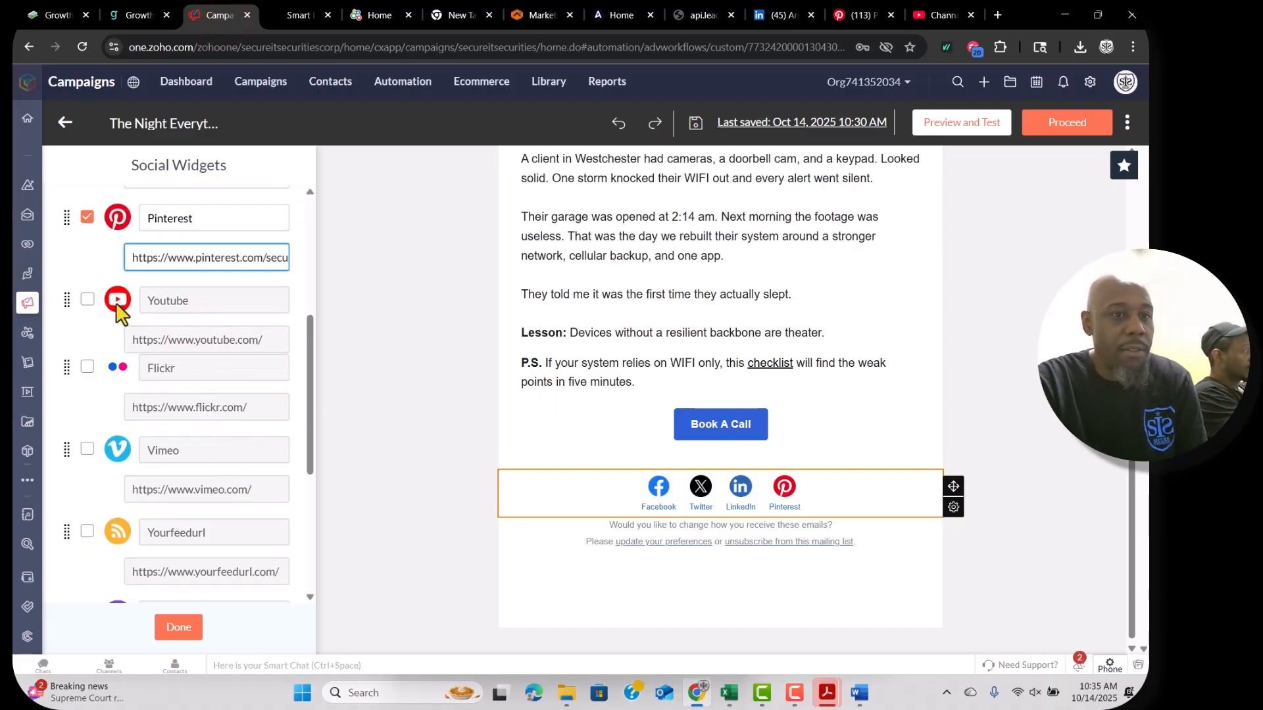
triple_click(164, 341)
key(ctrl+v)
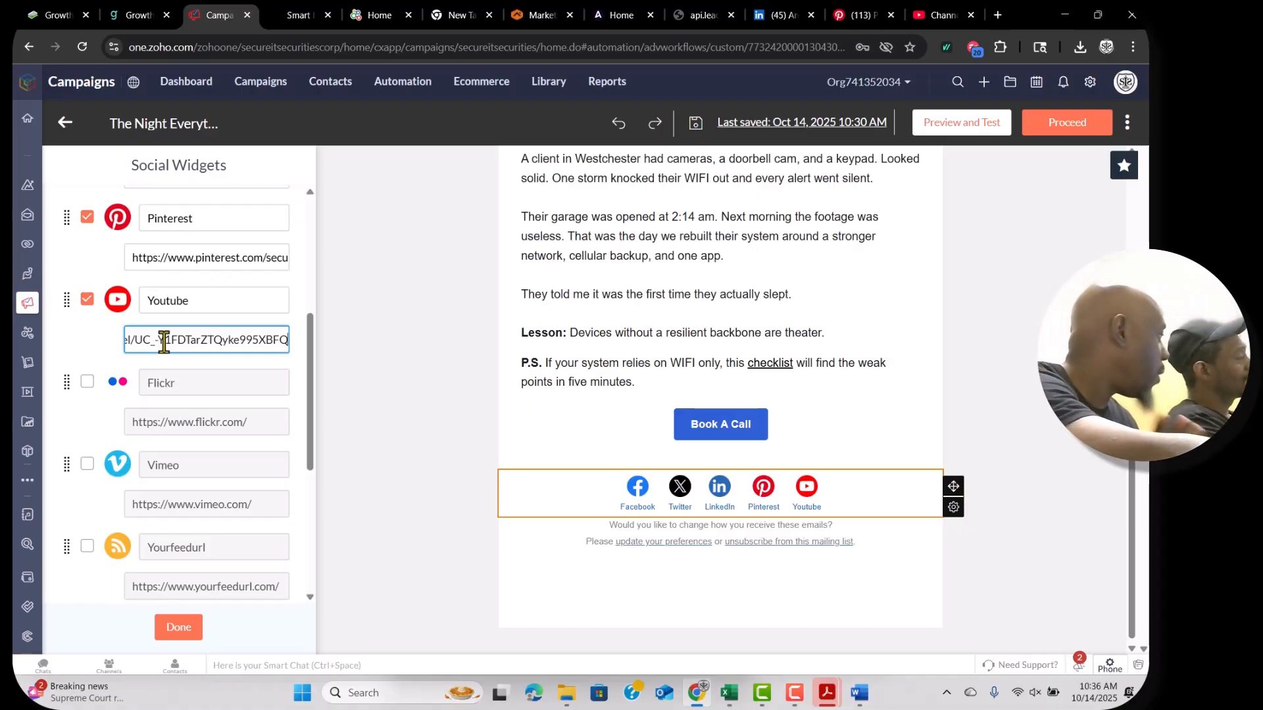
scroll(205, 413, down, 4)
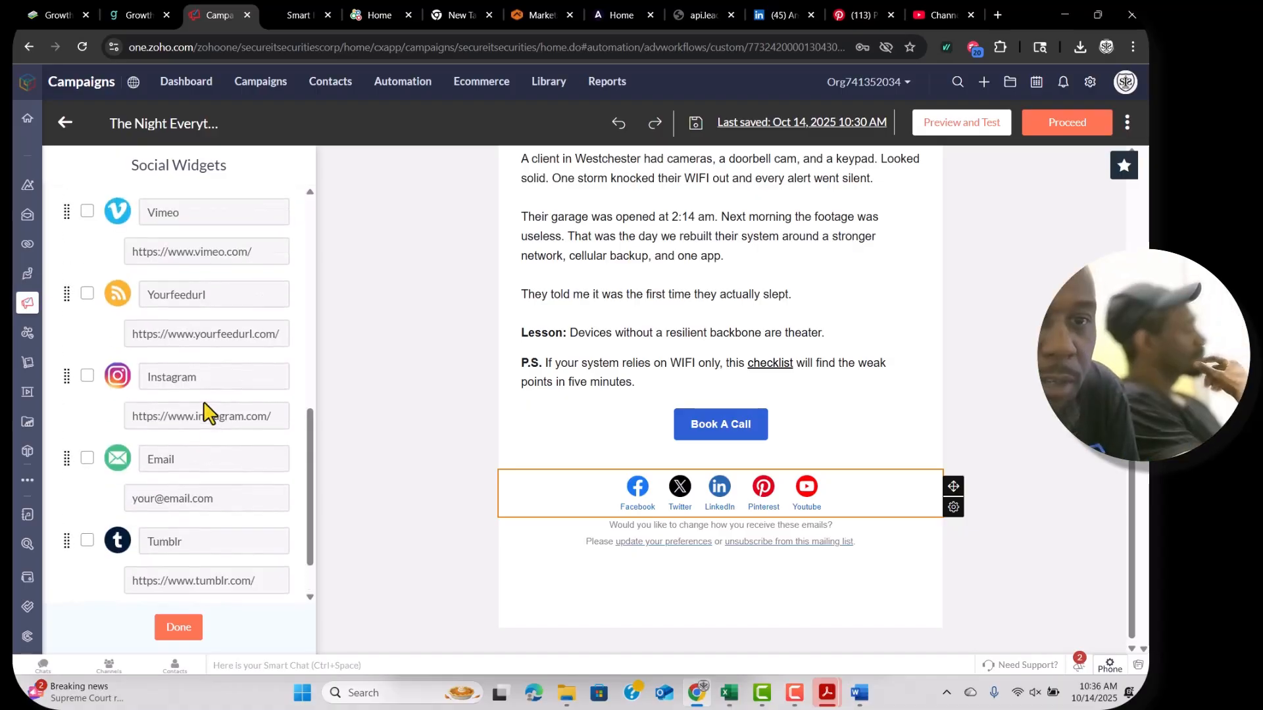
click(275, 418)
key(ctrl+v)
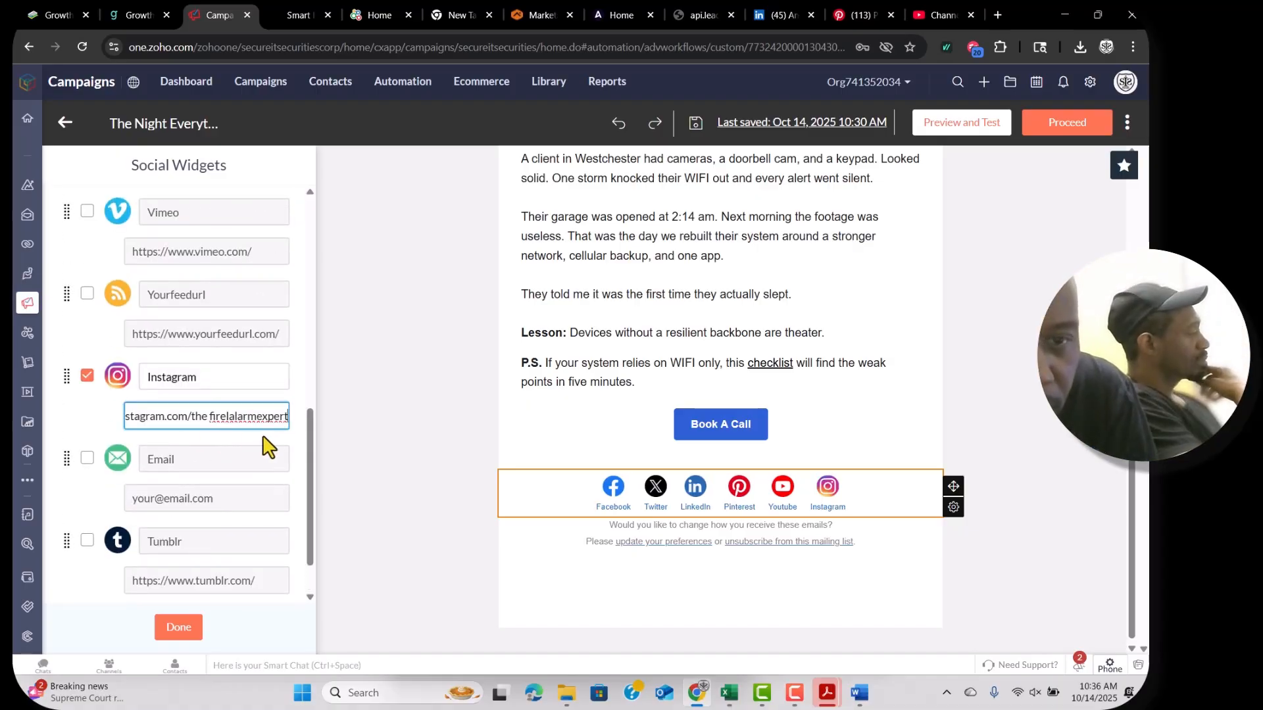
Add an Email icon addressed to the company's support mailbox and finish the social widget.
scroll(250, 471, down, 1)
click(169, 453)
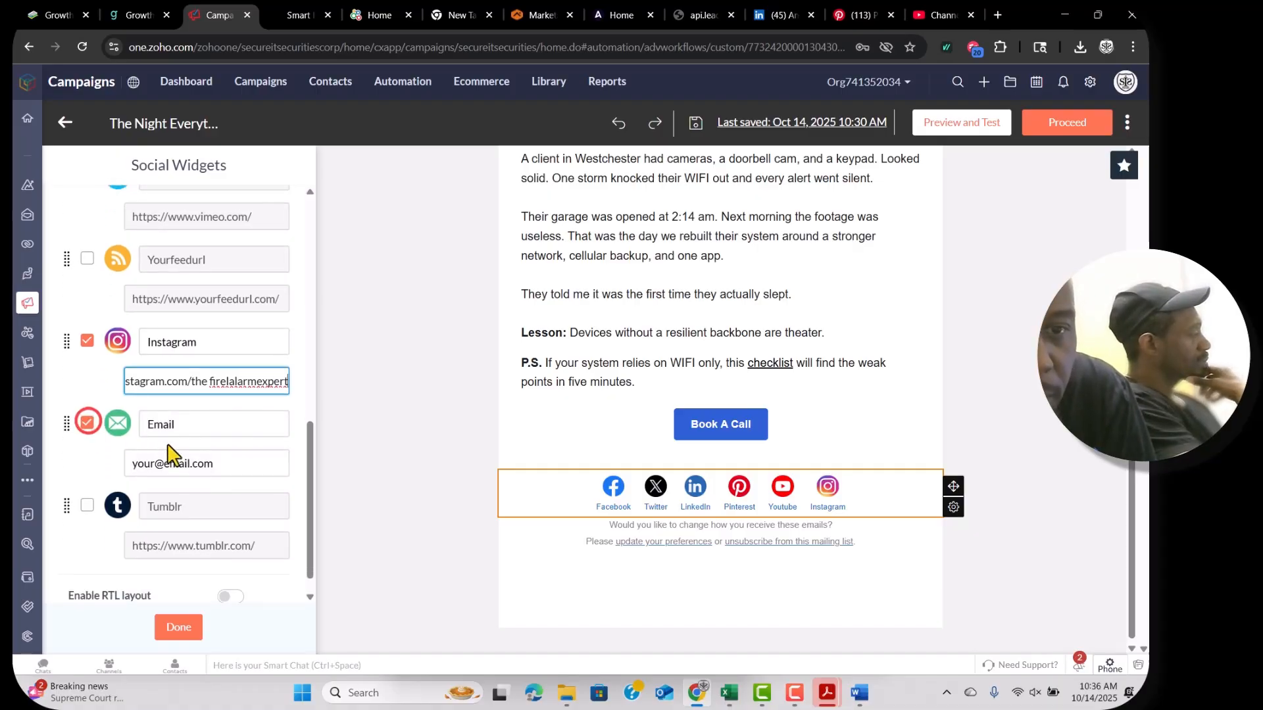
triple_click(220, 460)
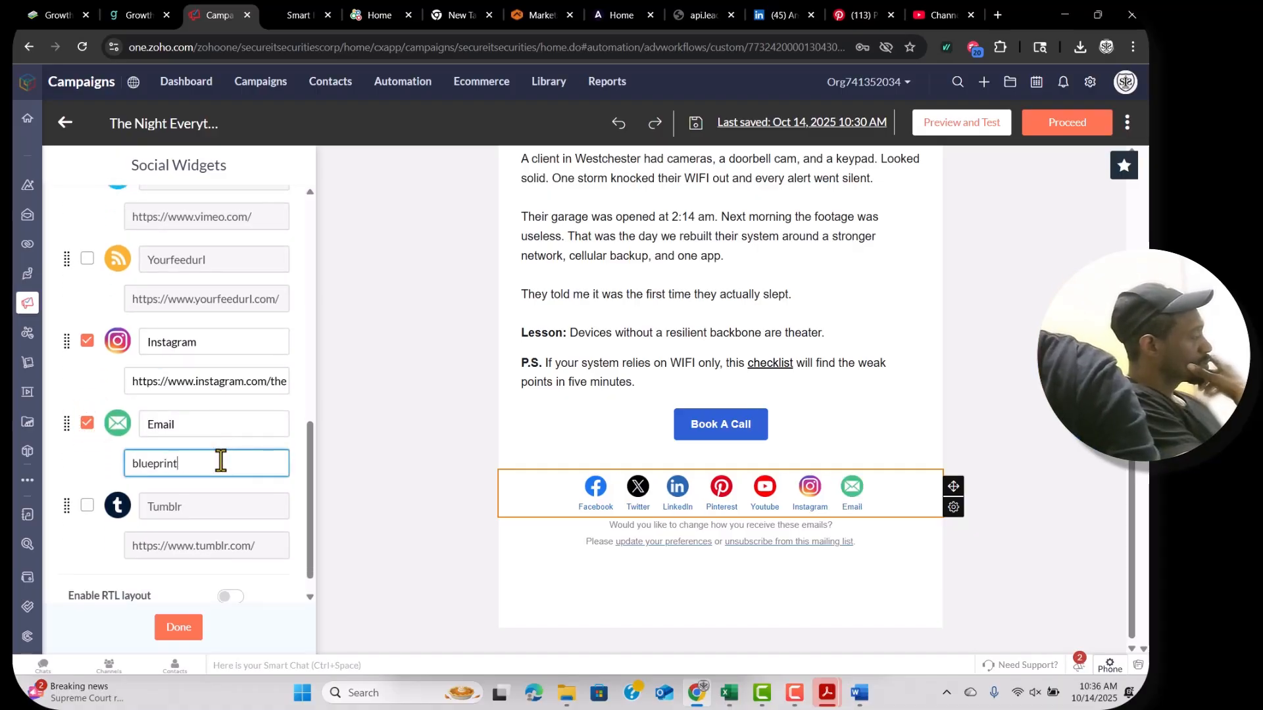
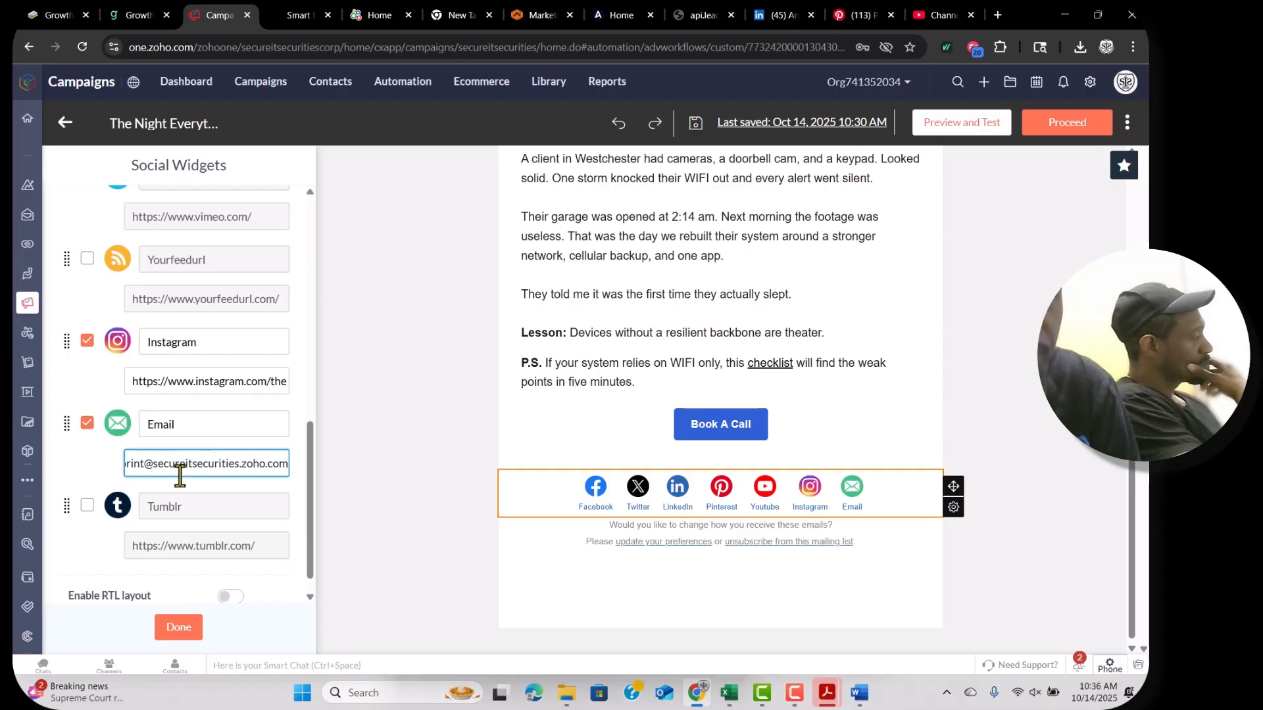
click(157, 472)
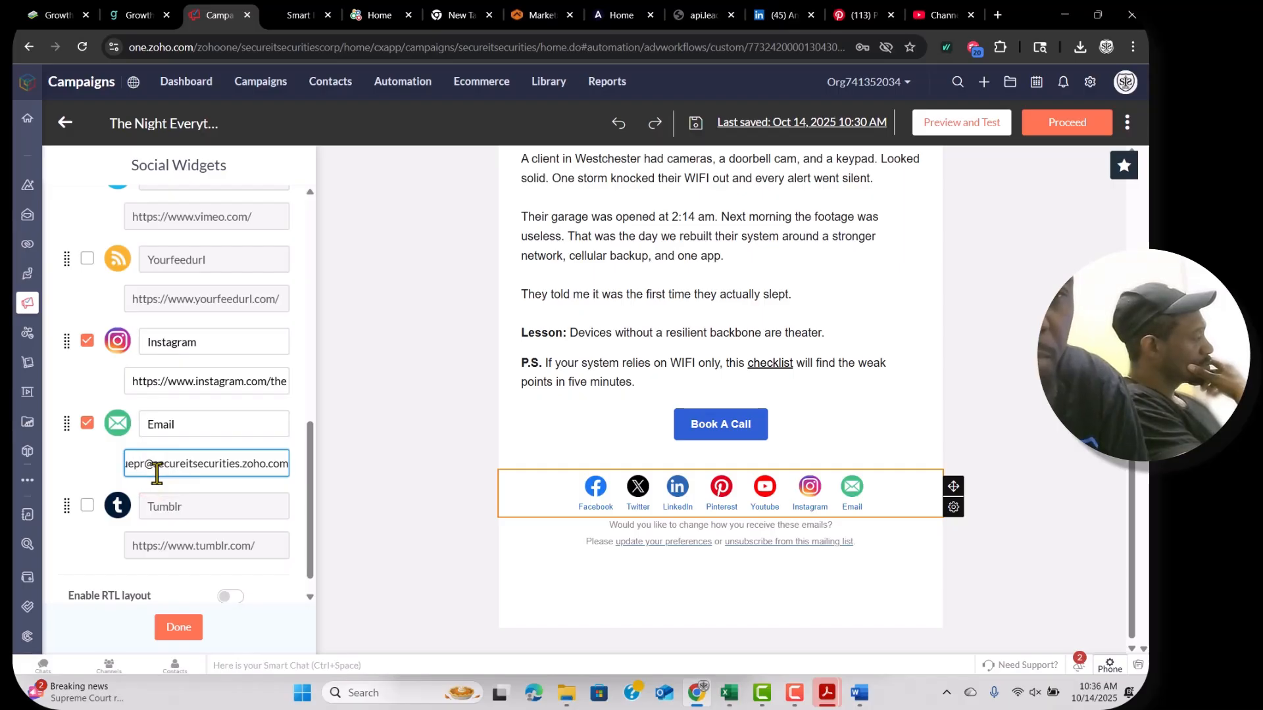
key(BackSpace)
key(BackSpace)
key(BackSpace)
text(support)
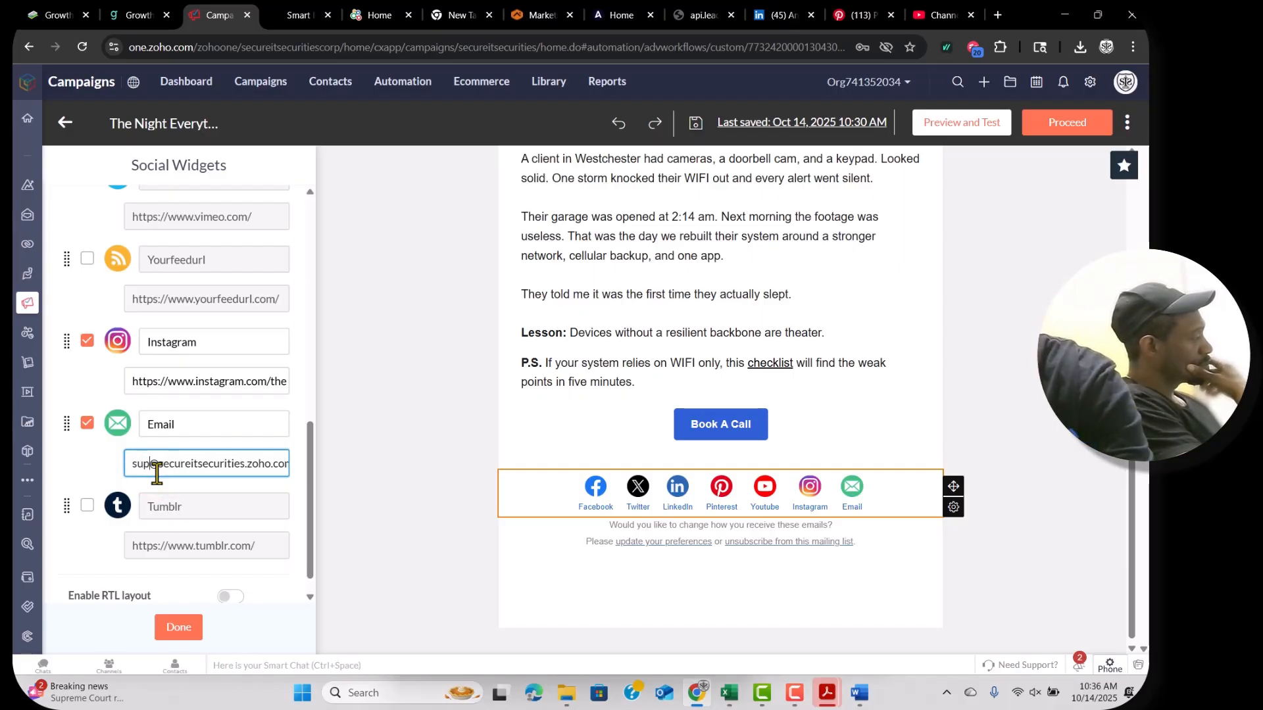
click(185, 633)
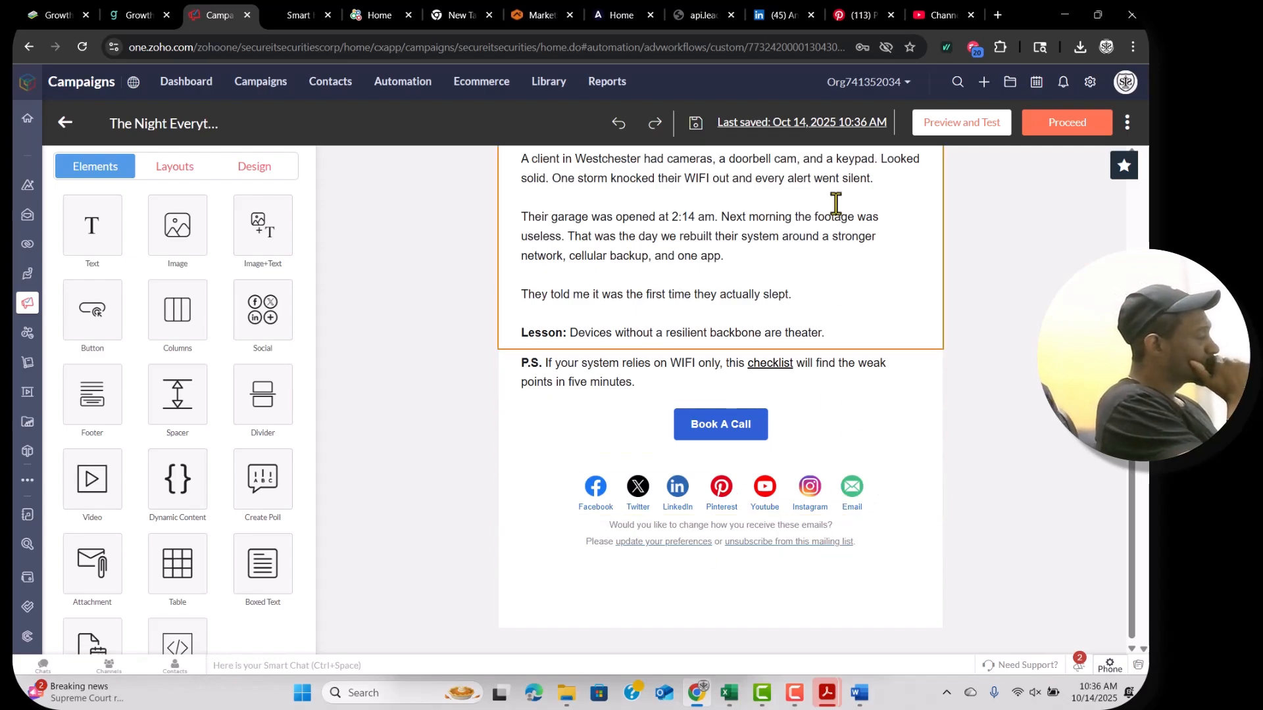
Save the email design as a reusable template named 'Saop'.
click(1128, 122)
click(1081, 151)
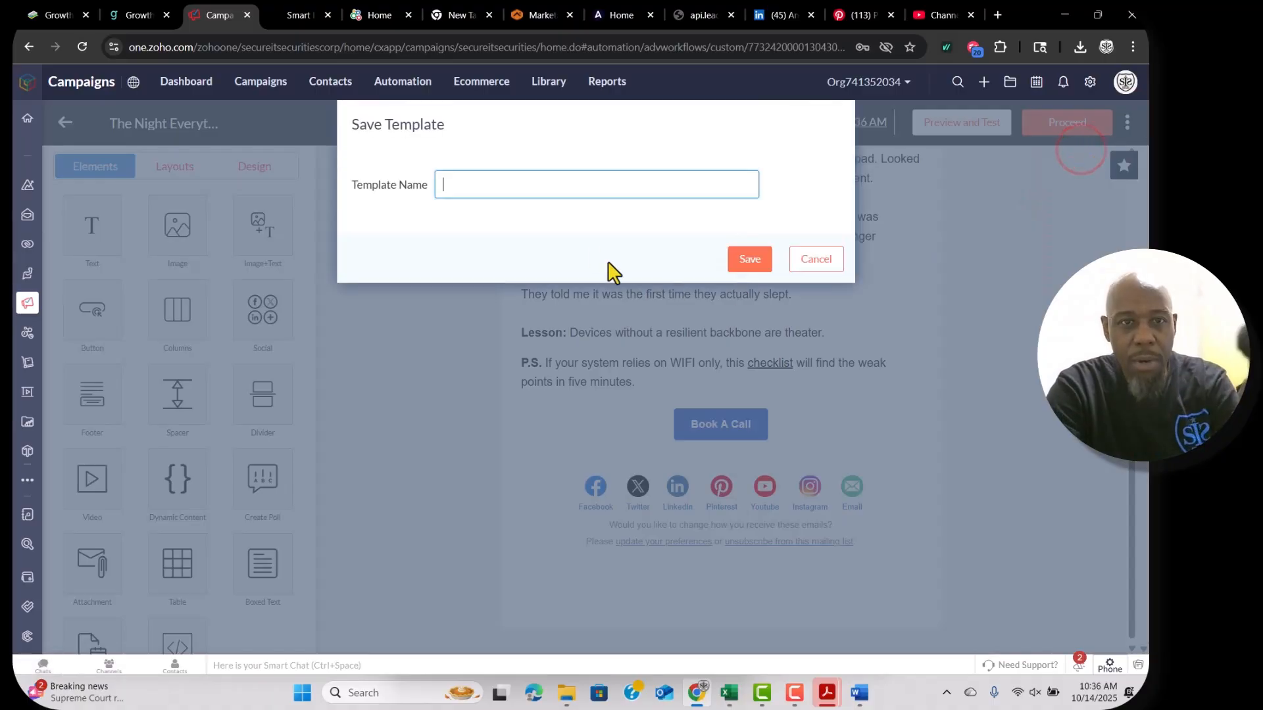
text(Saop)
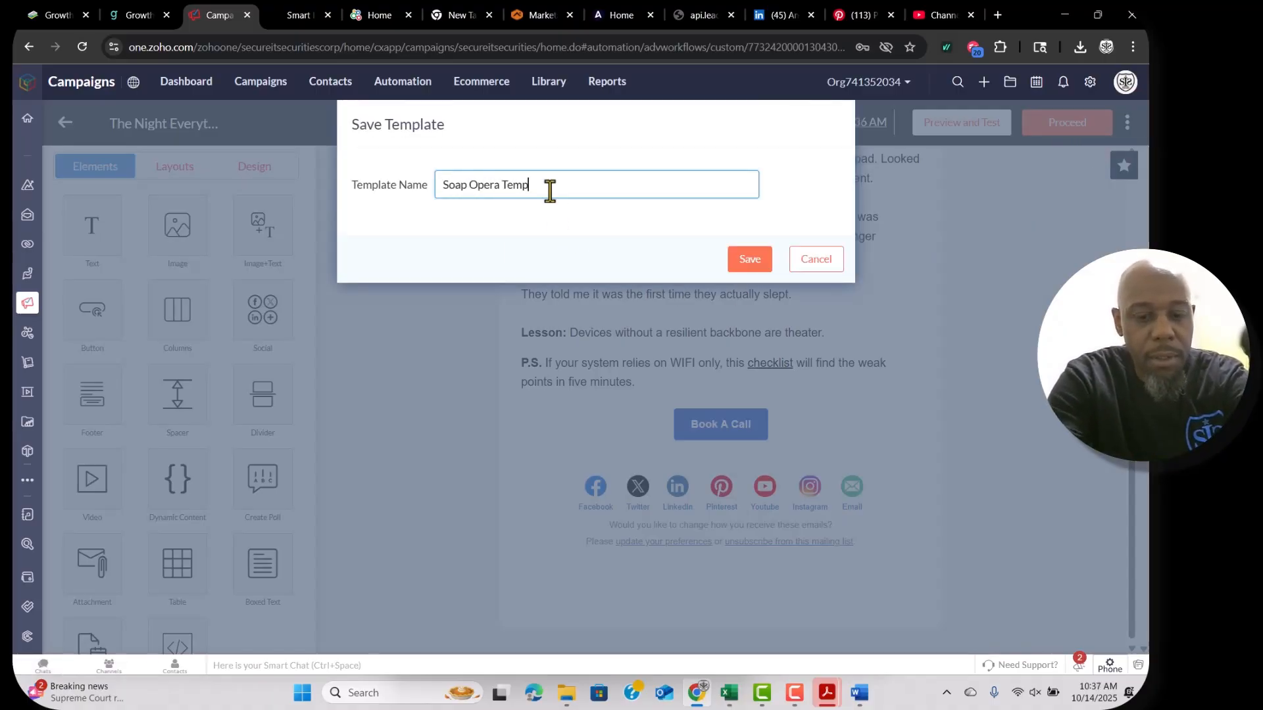
click(750, 259)
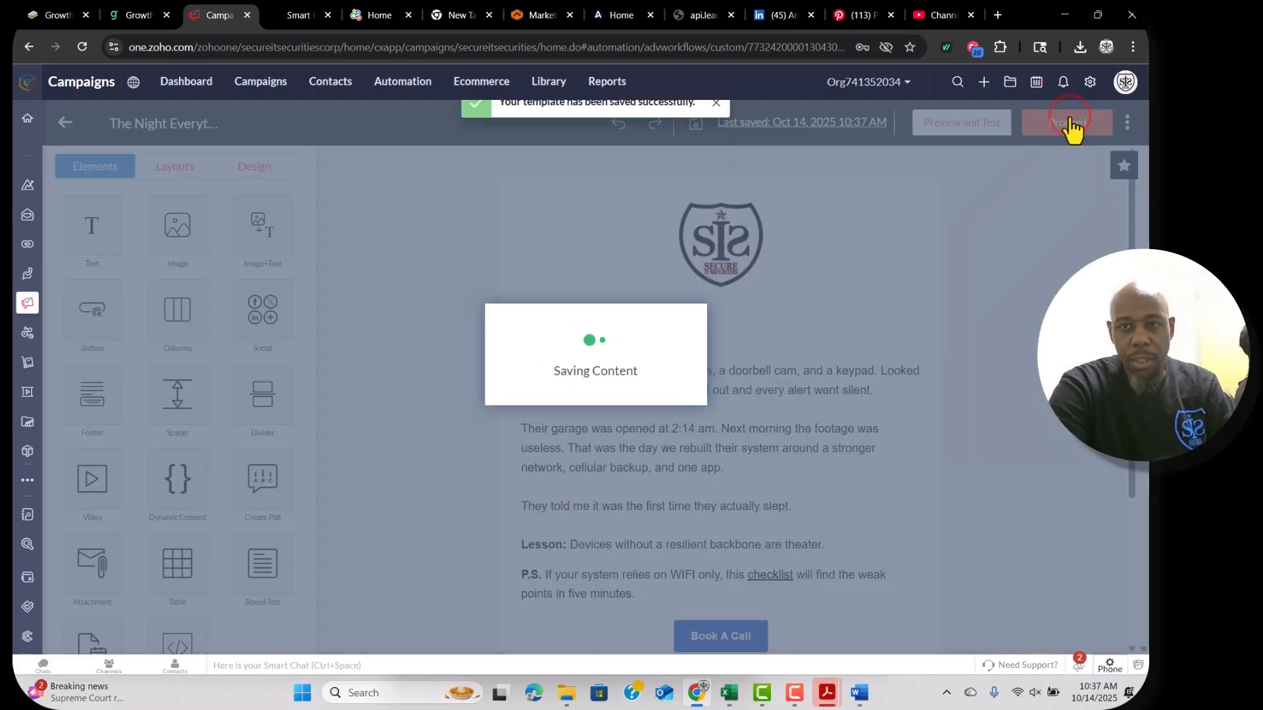
Proceed to the campaign summary and send a test copy to the selected recipient.
click(1068, 123)
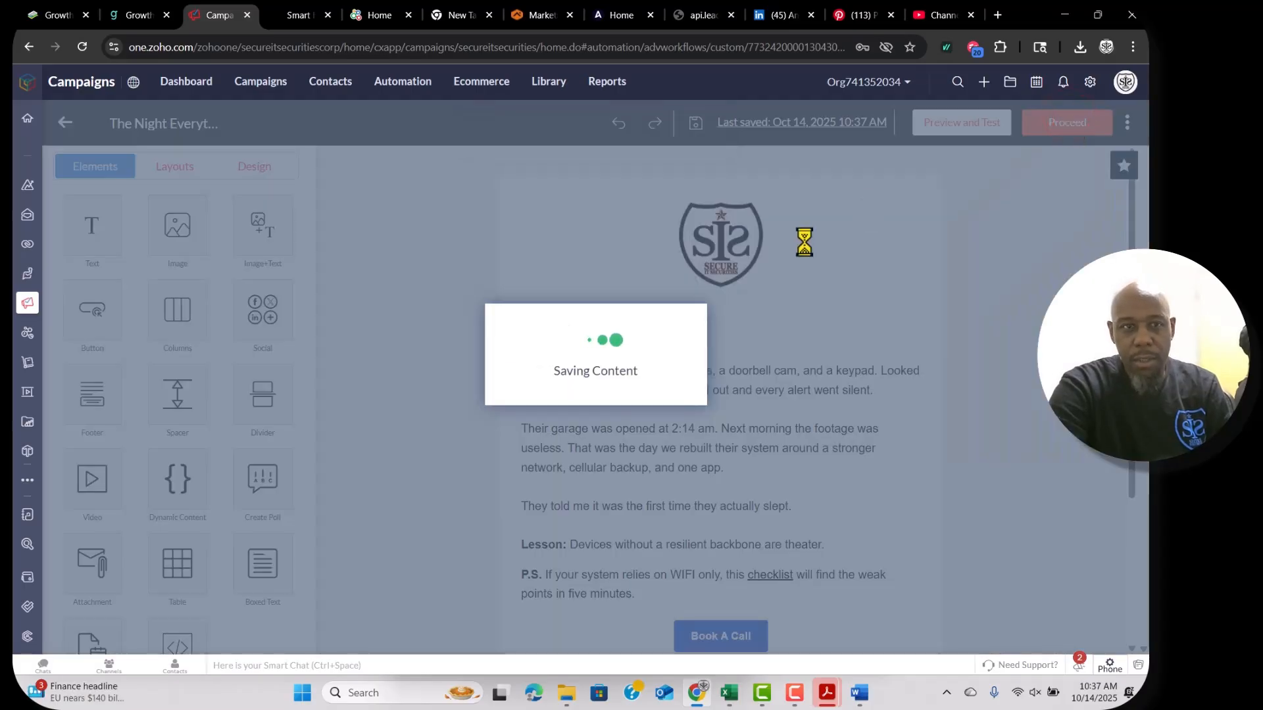
scroll(667, 369, down, 1)
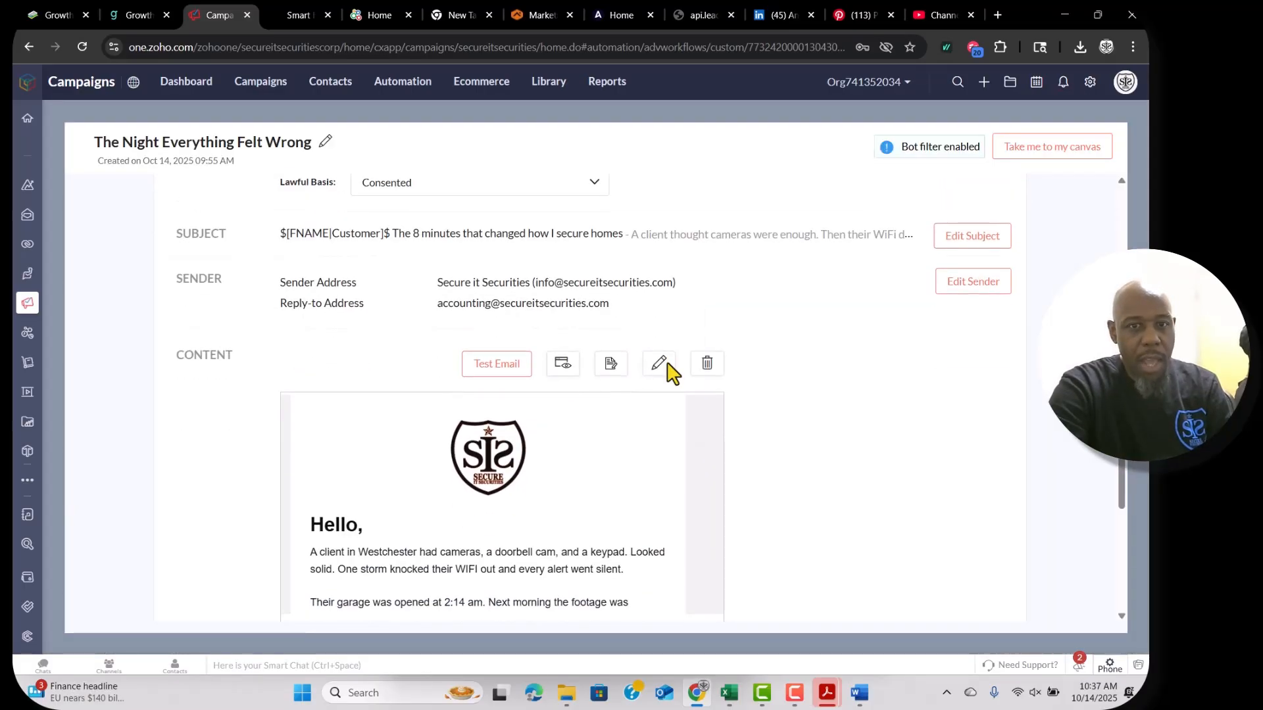
click(476, 375)
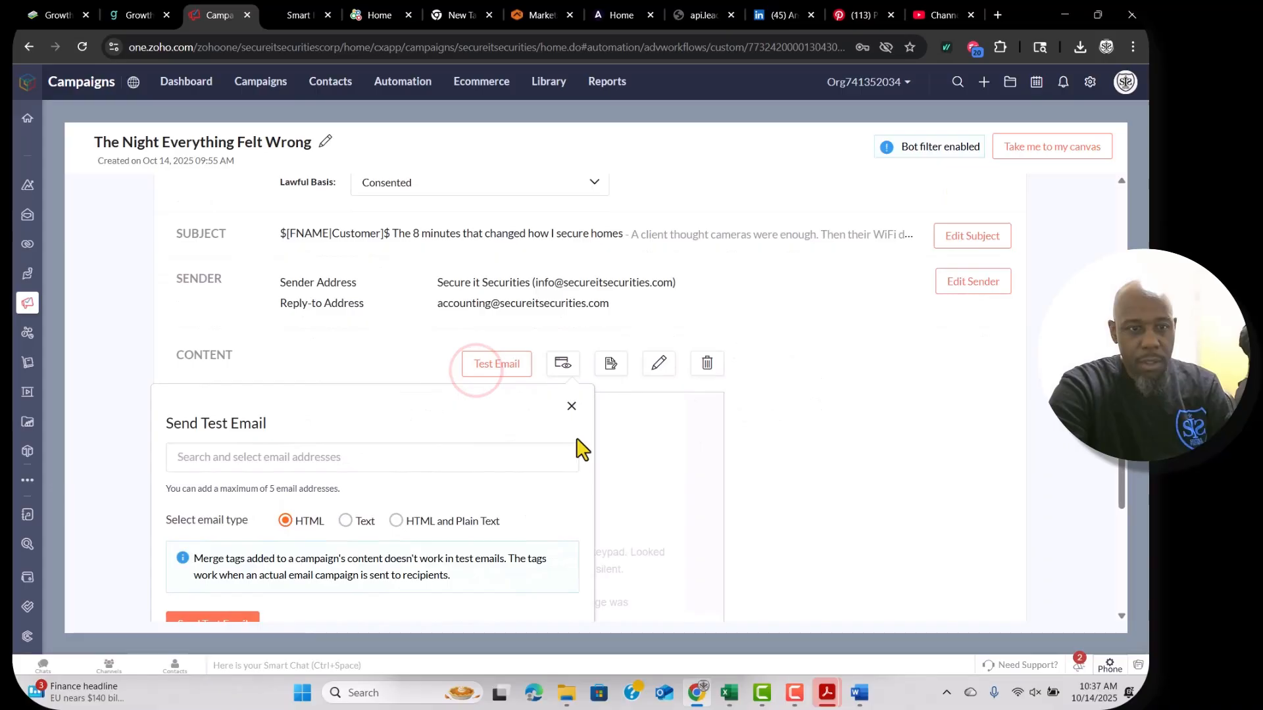
click(402, 459)
text(joe)
click(250, 491)
click(225, 522)
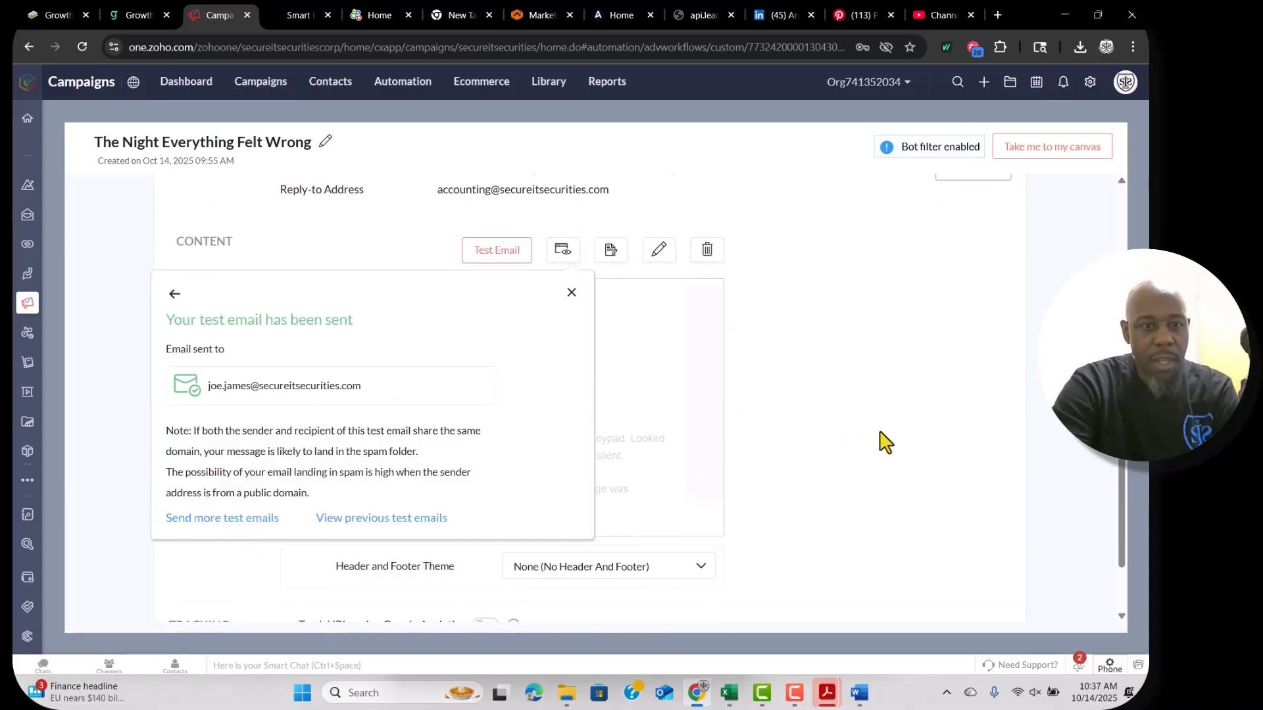
scroll(756, 421, down, 1)
click(660, 309)
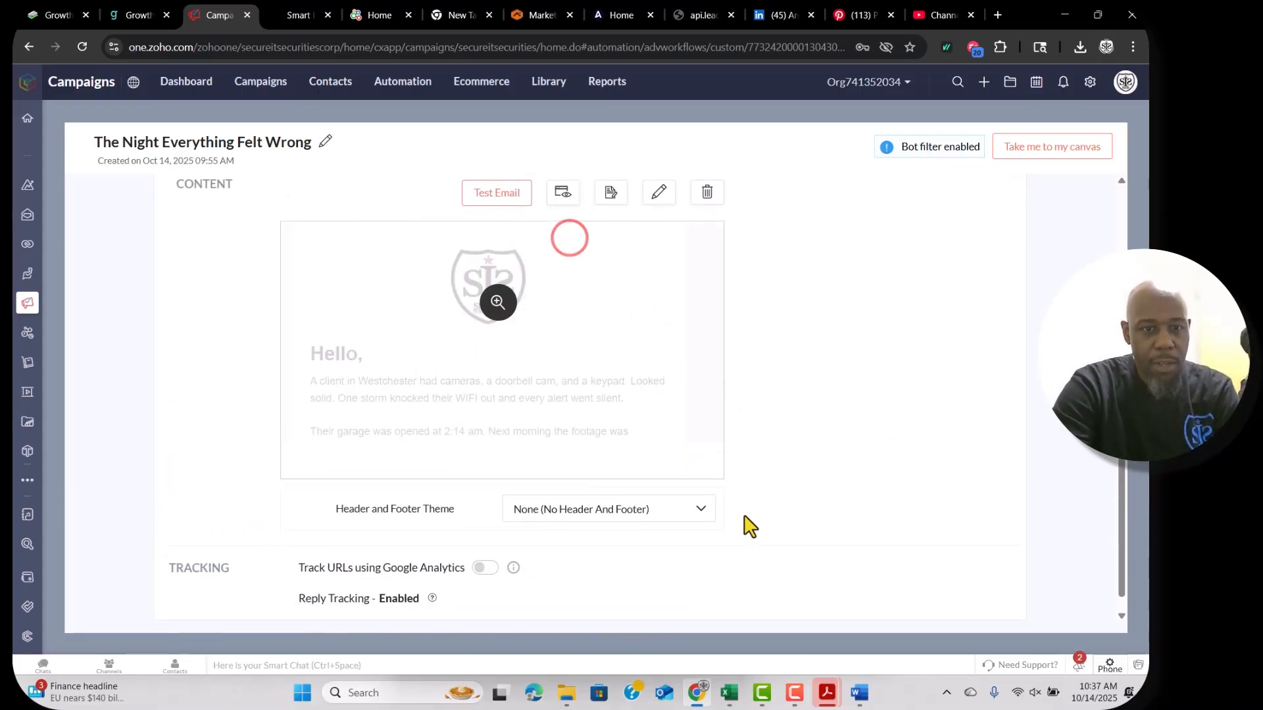
Apply the SIS CORP header and footer theme to the email.
click(701, 516)
scroll(757, 564, down, 1)
scroll(612, 591, down, 1)
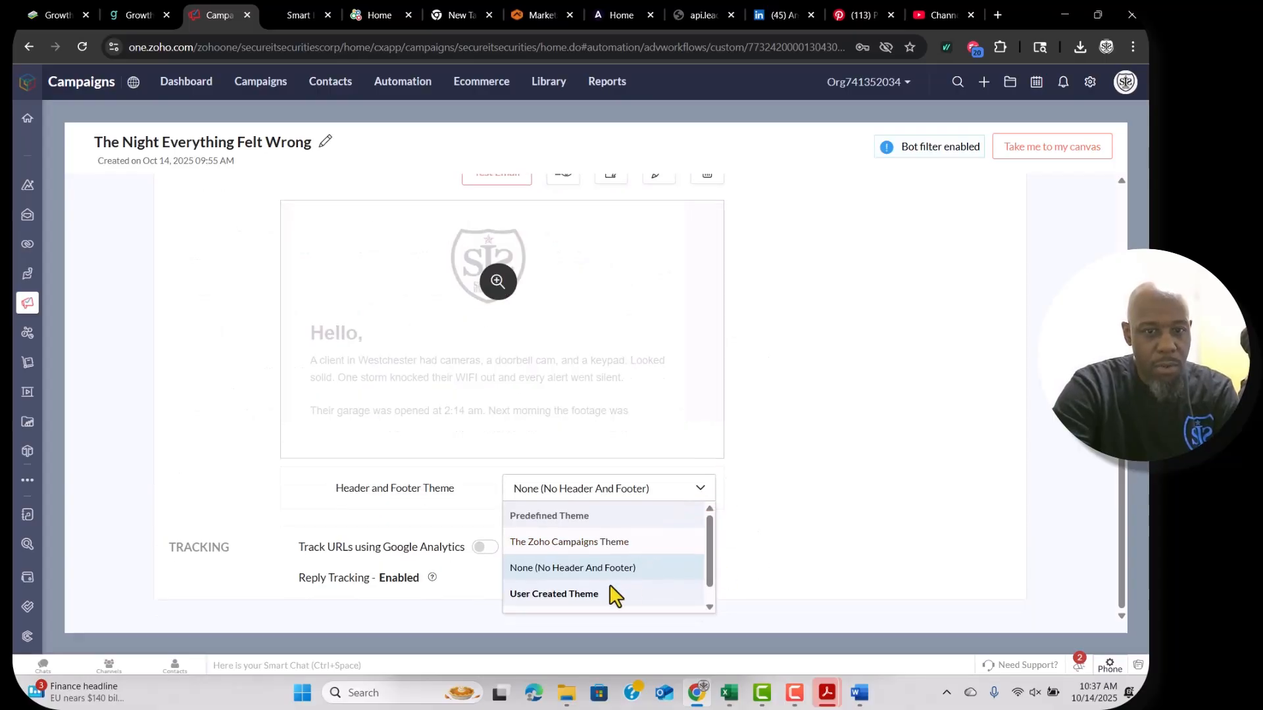
click(582, 599)
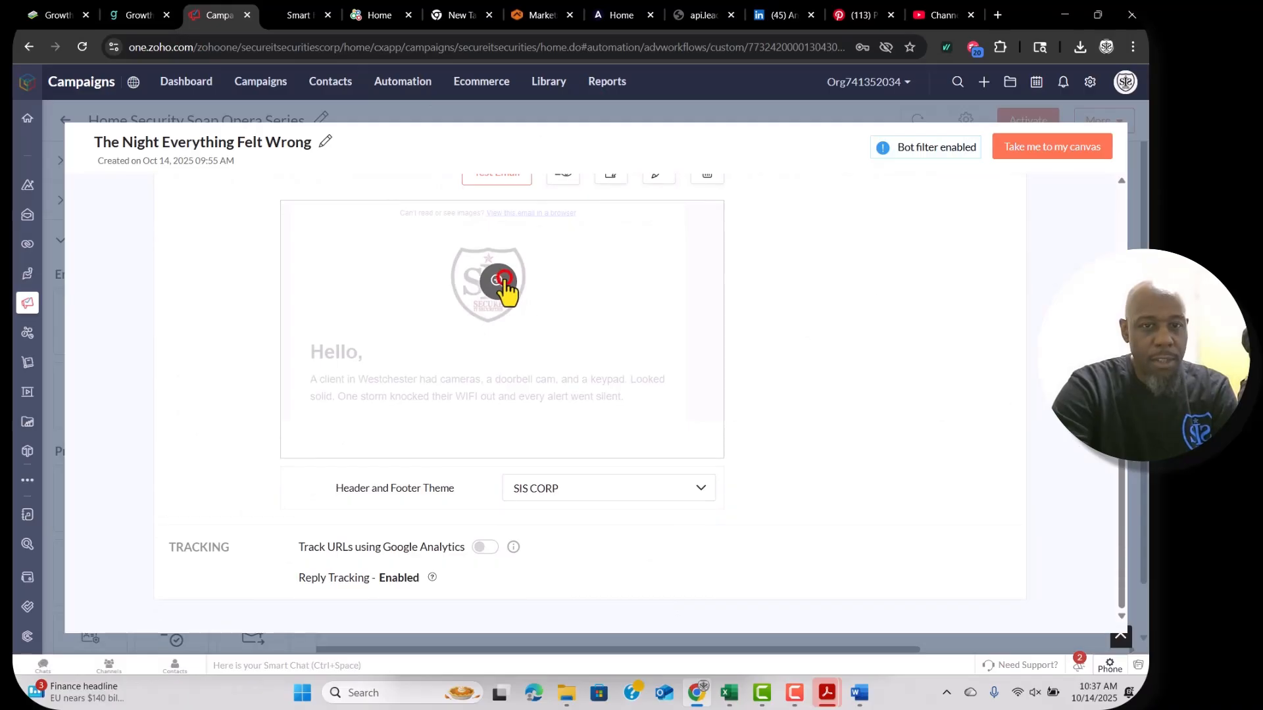
Preview the email and confirm its footer link opens the Interactive Home Security page.
click(505, 287)
scroll(595, 432, down, 5)
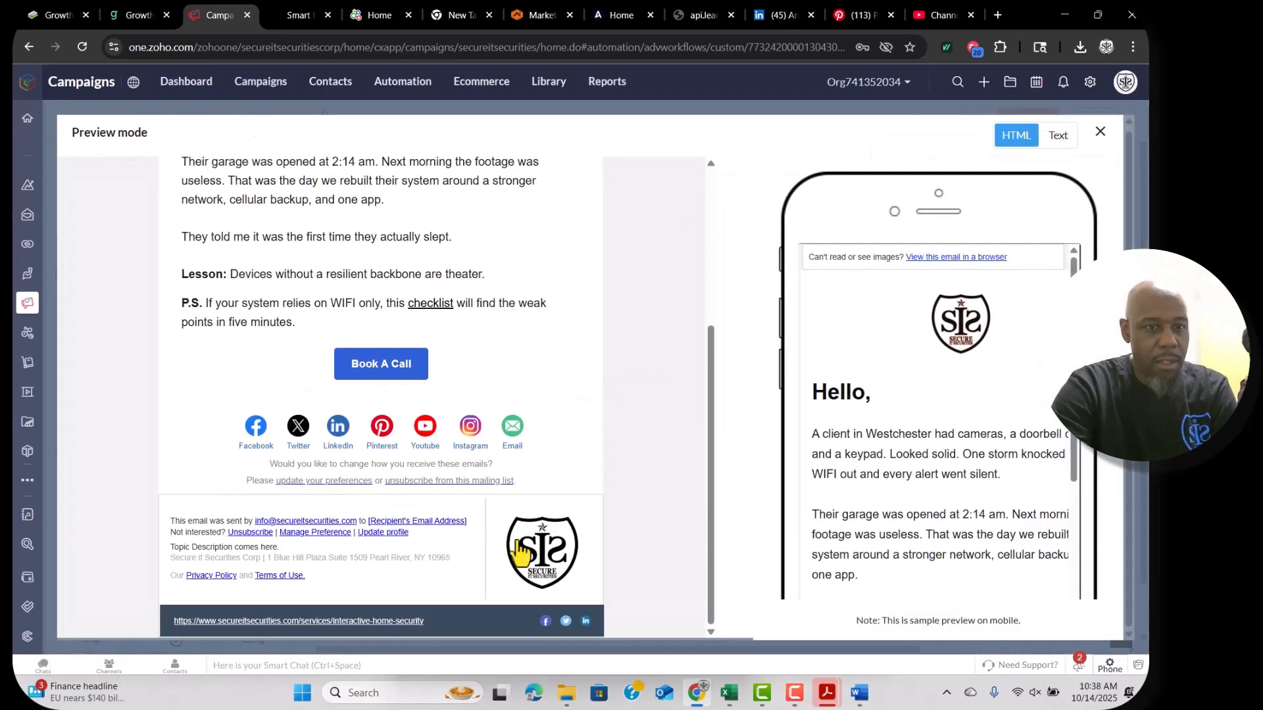
click(370, 625)
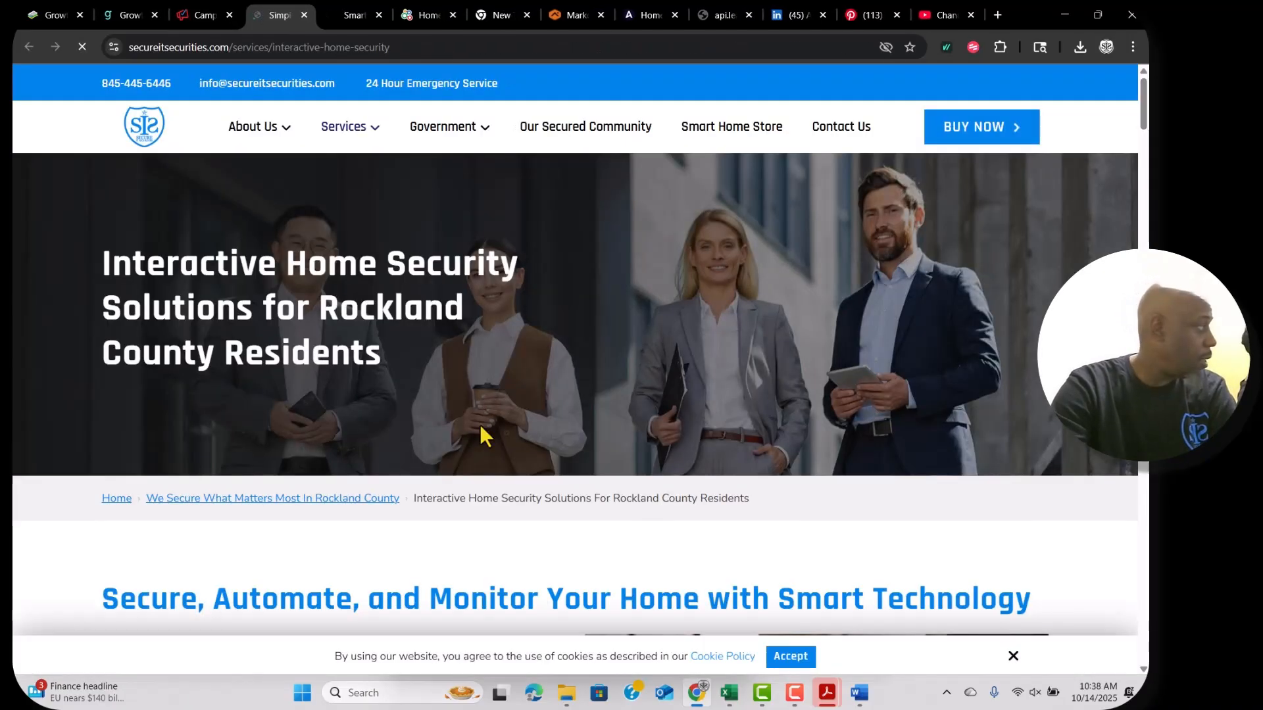
click(198, 14)
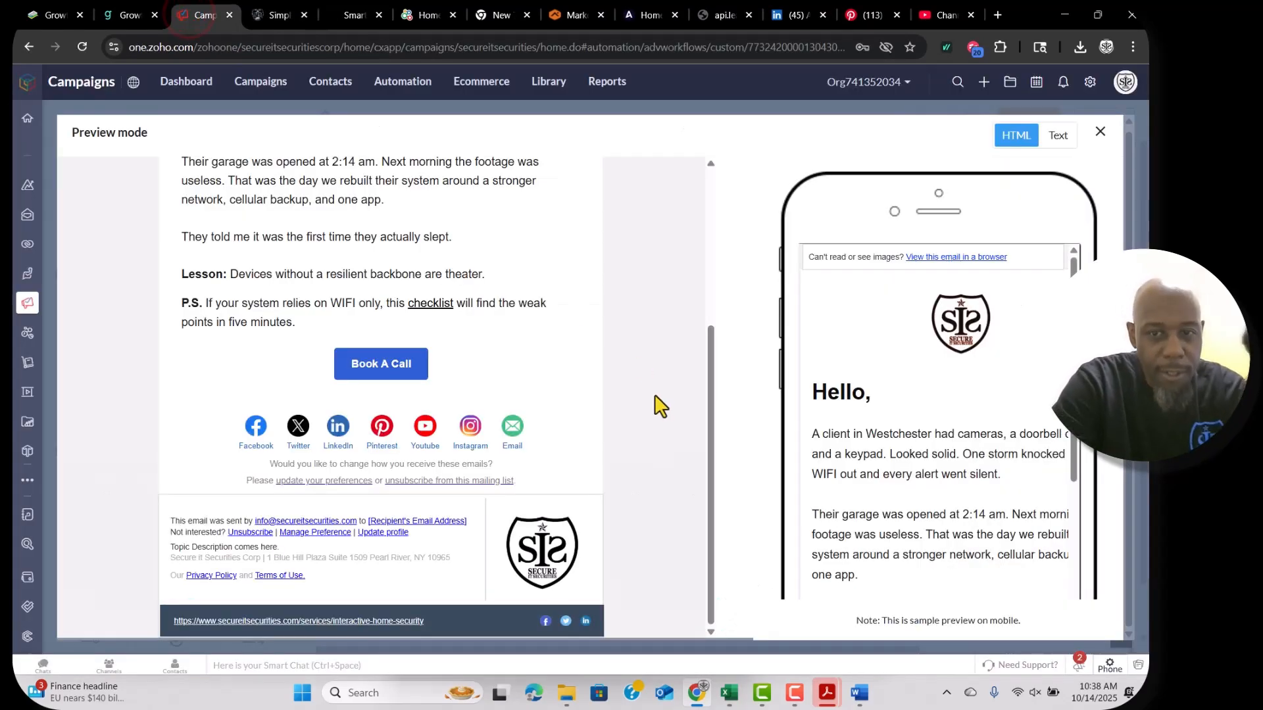
scroll(658, 405, up, 1)
scroll(657, 404, up, 3)
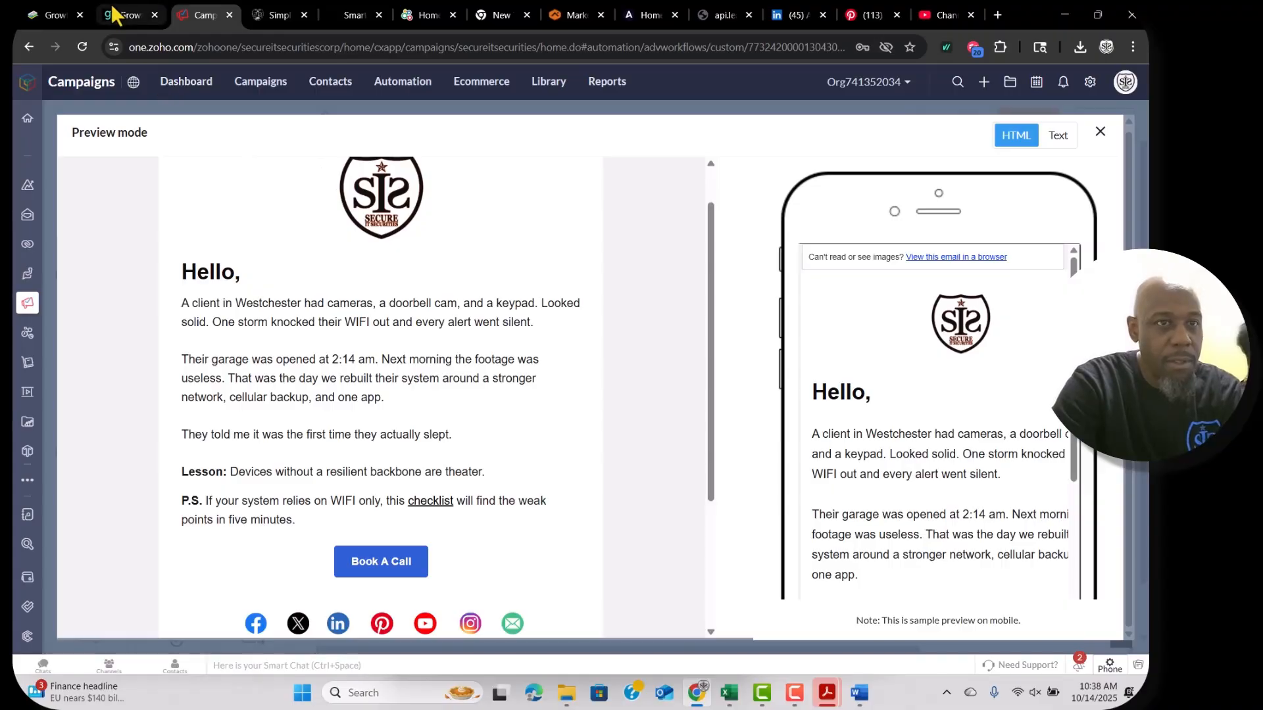
click(309, 224)
key(ctrl+a)
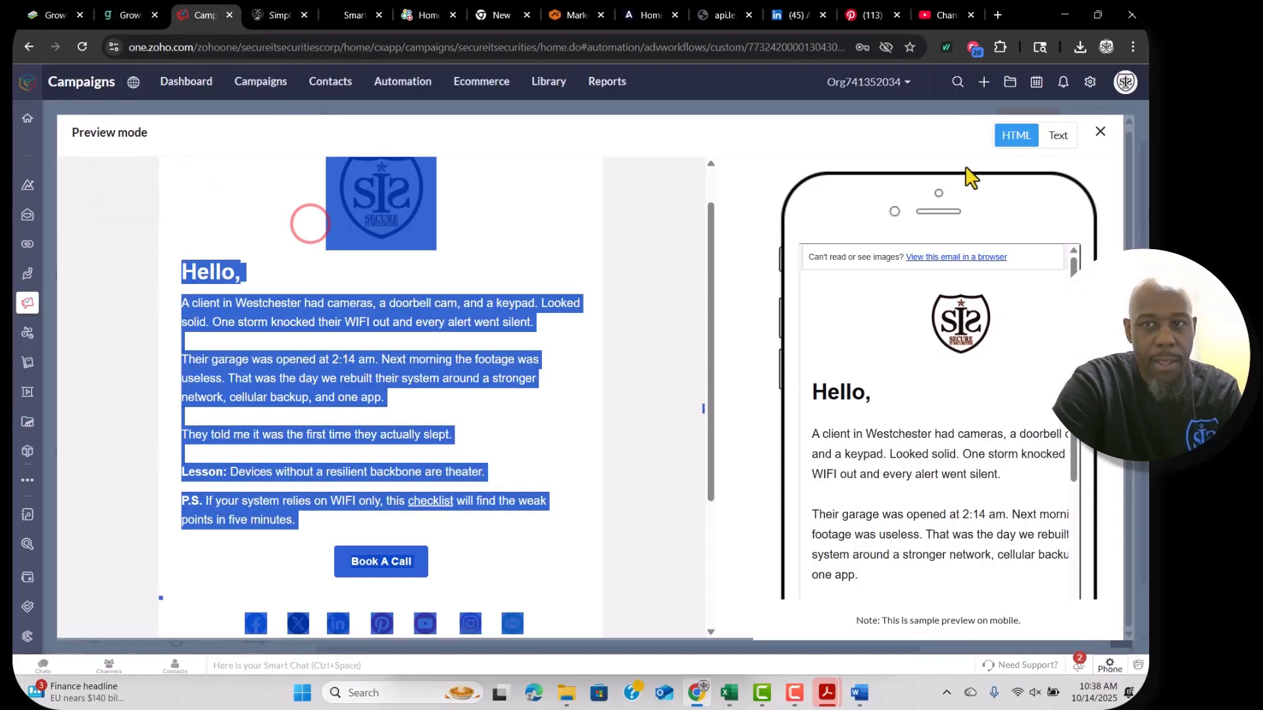
click(1099, 132)
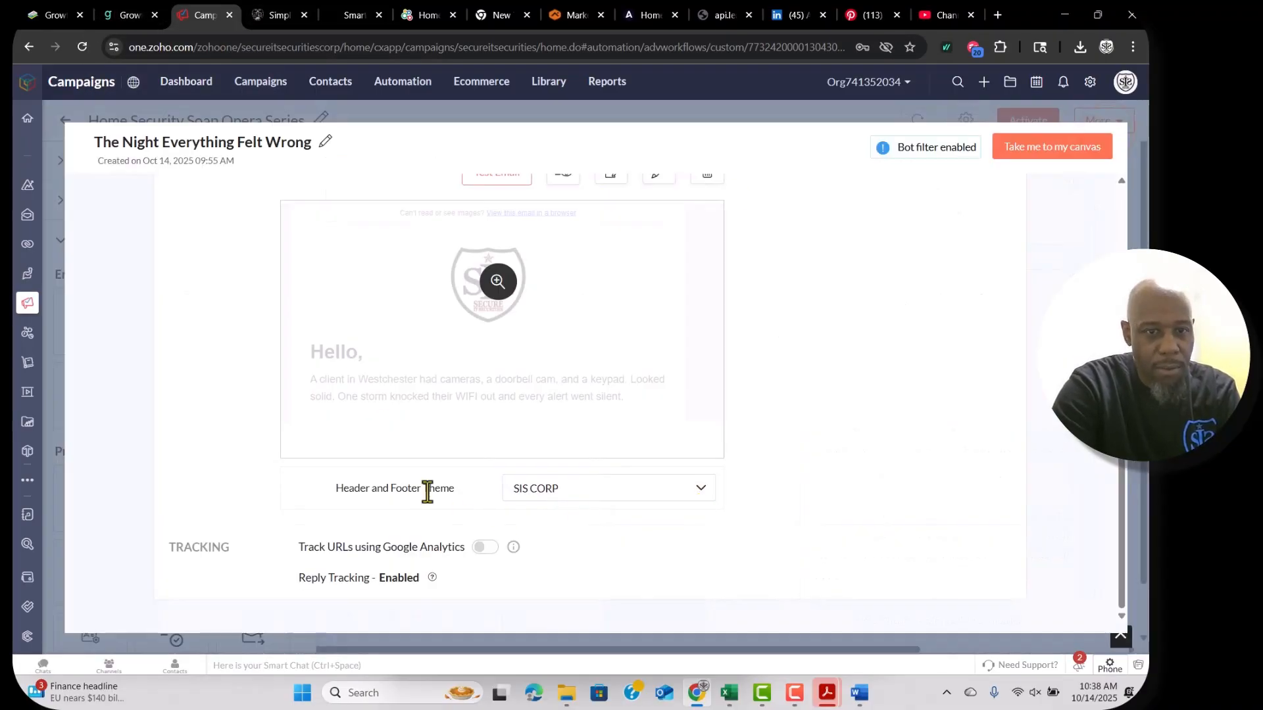
Keep the SIS CORP theme and switch on Track URLs using Google Analytics.
click(609, 490)
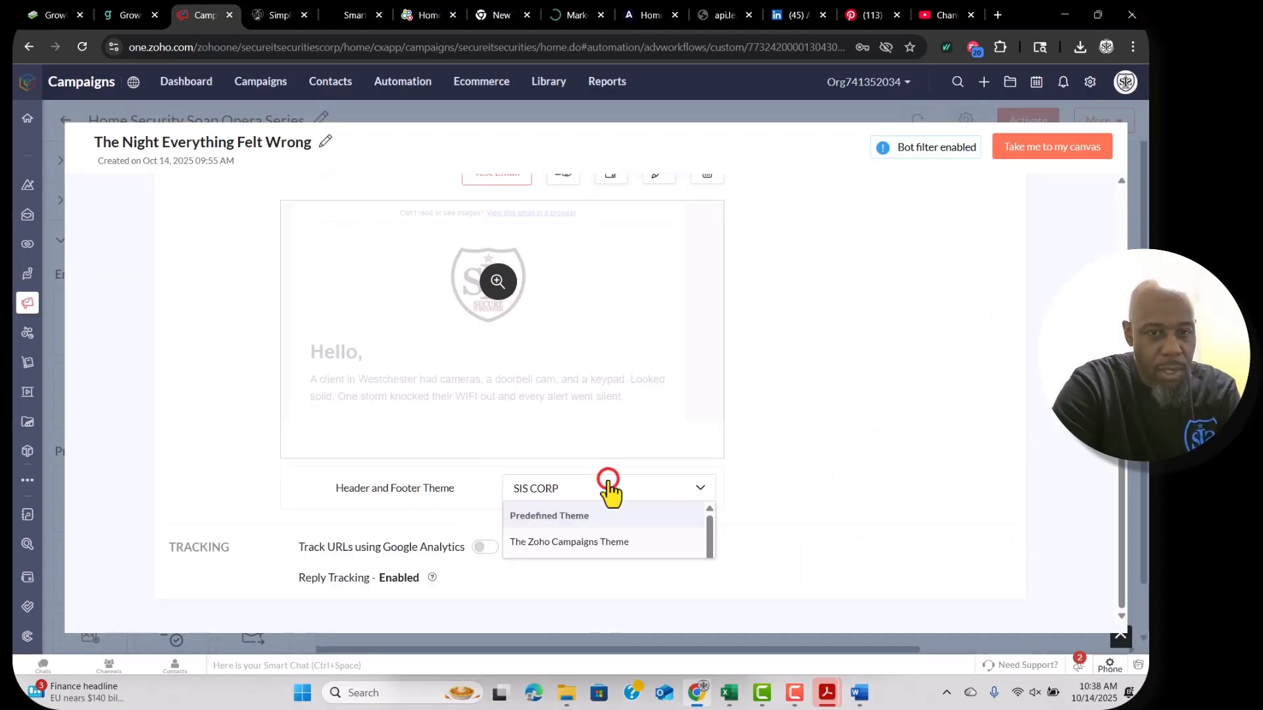
scroll(649, 556, down, 1)
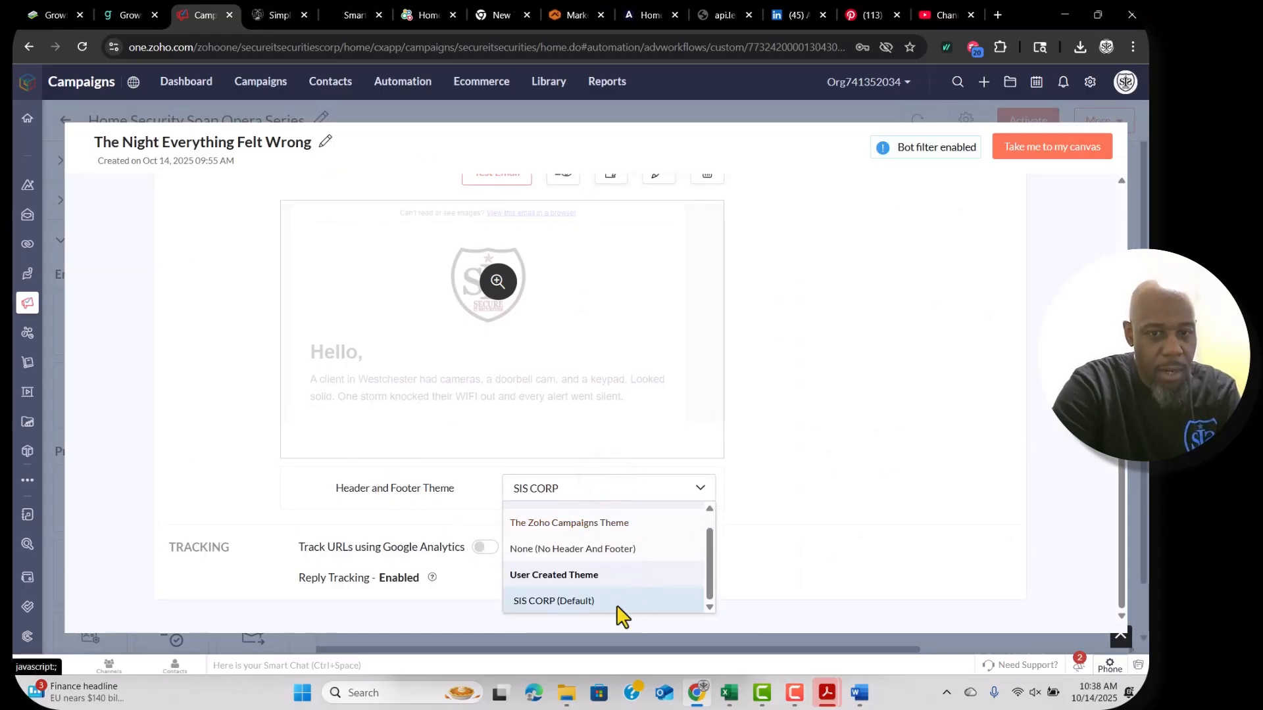
click(778, 574)
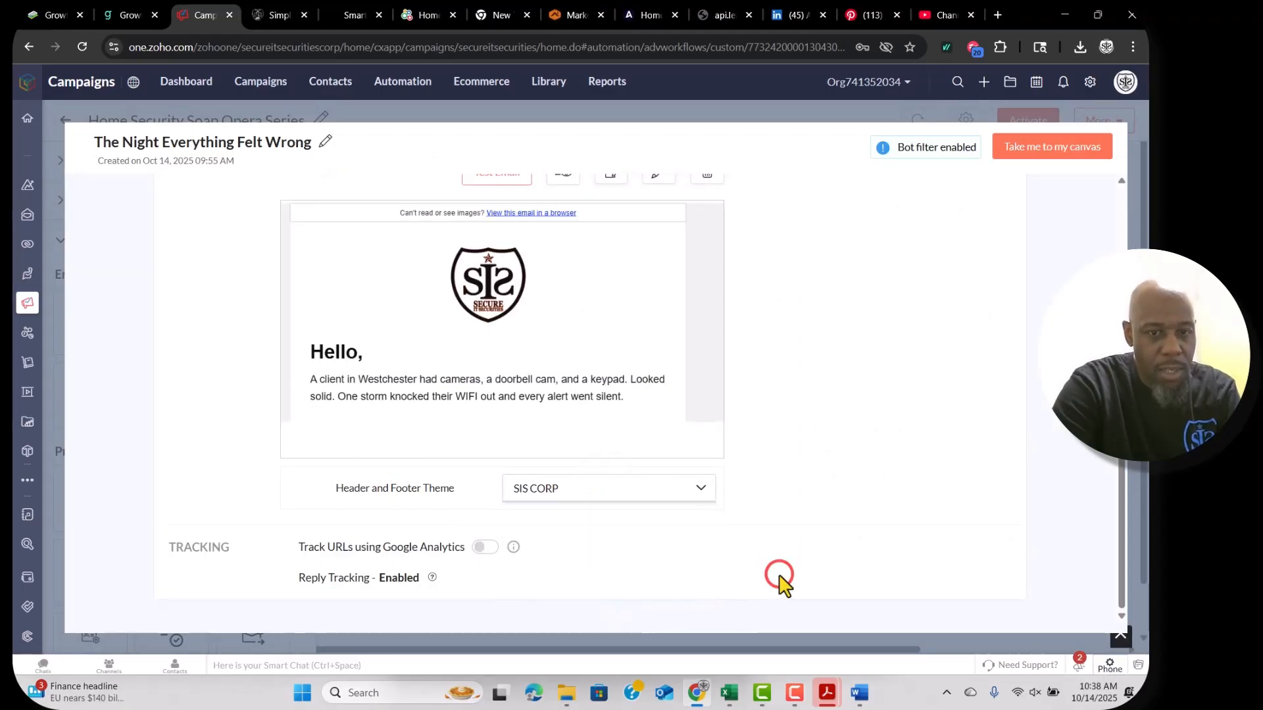
click(482, 548)
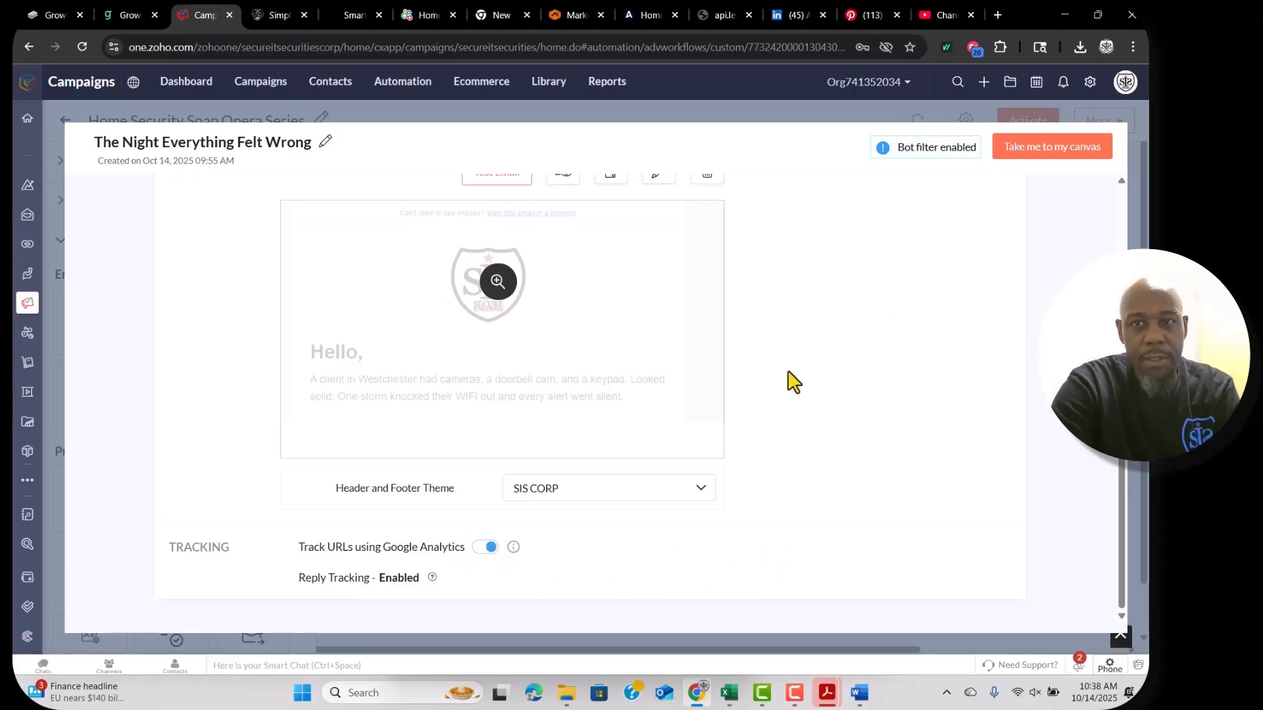
Return to the workflow canvas and open a new browser tab.
scroll(911, 371, down, 3)
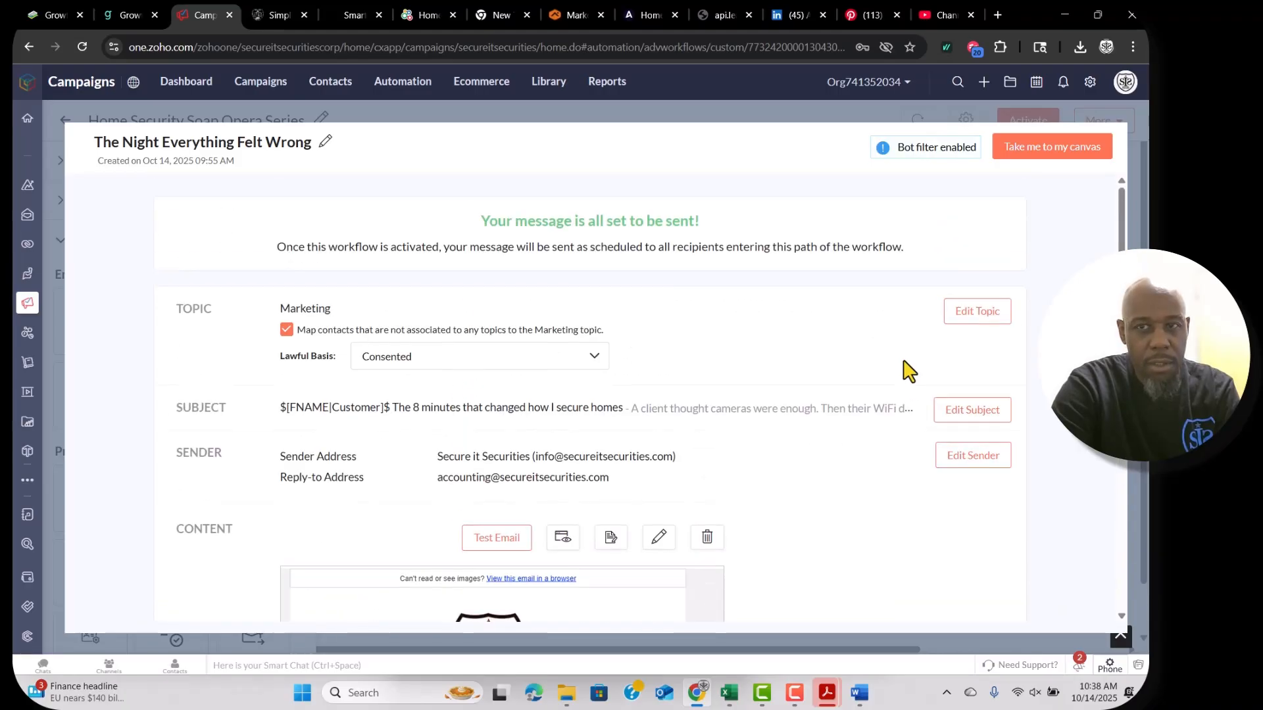
click(1076, 148)
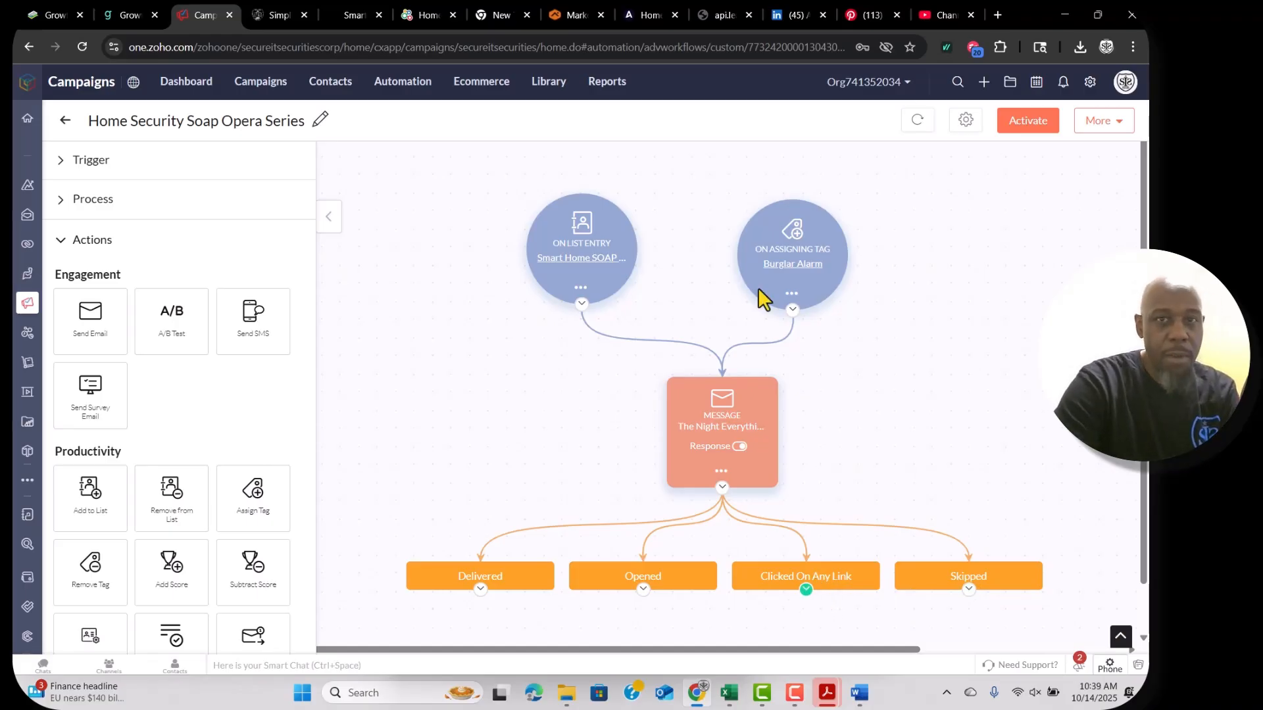
click(999, 14)
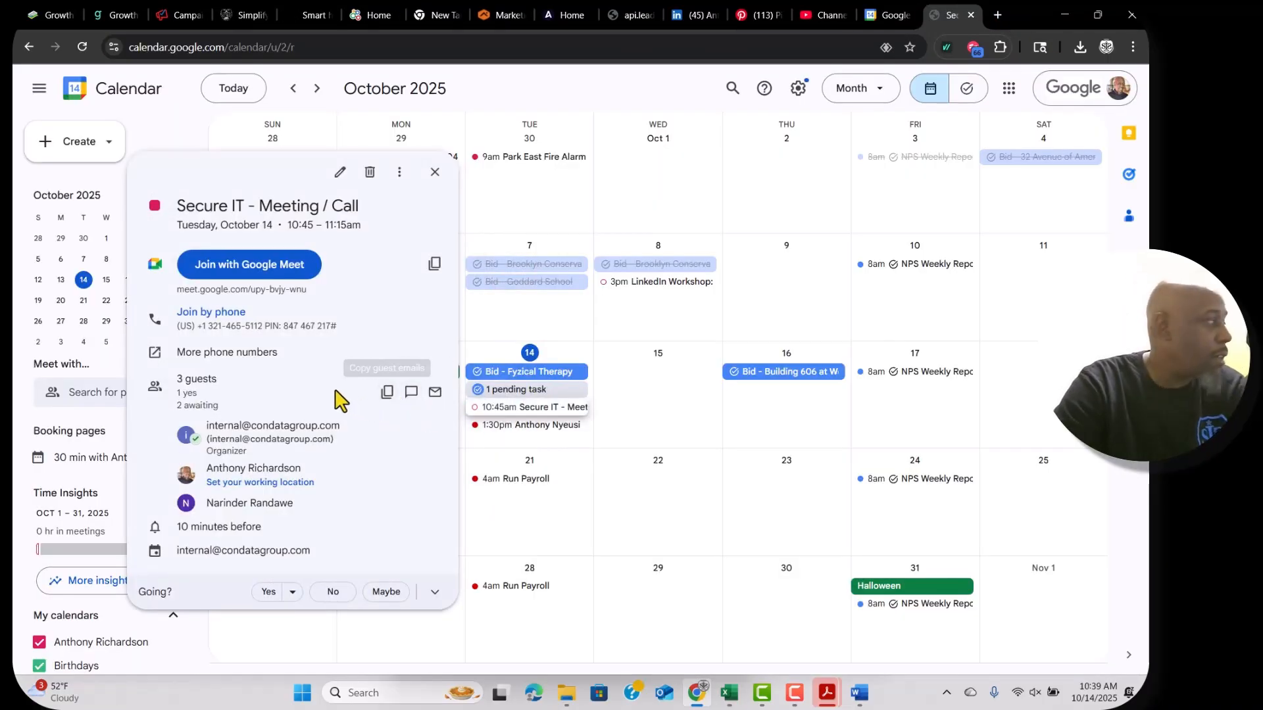
Glance at the ChatGPT tab, then return to the Zoho Campaigns workflow tab.
click(298, 19)
click(174, 14)
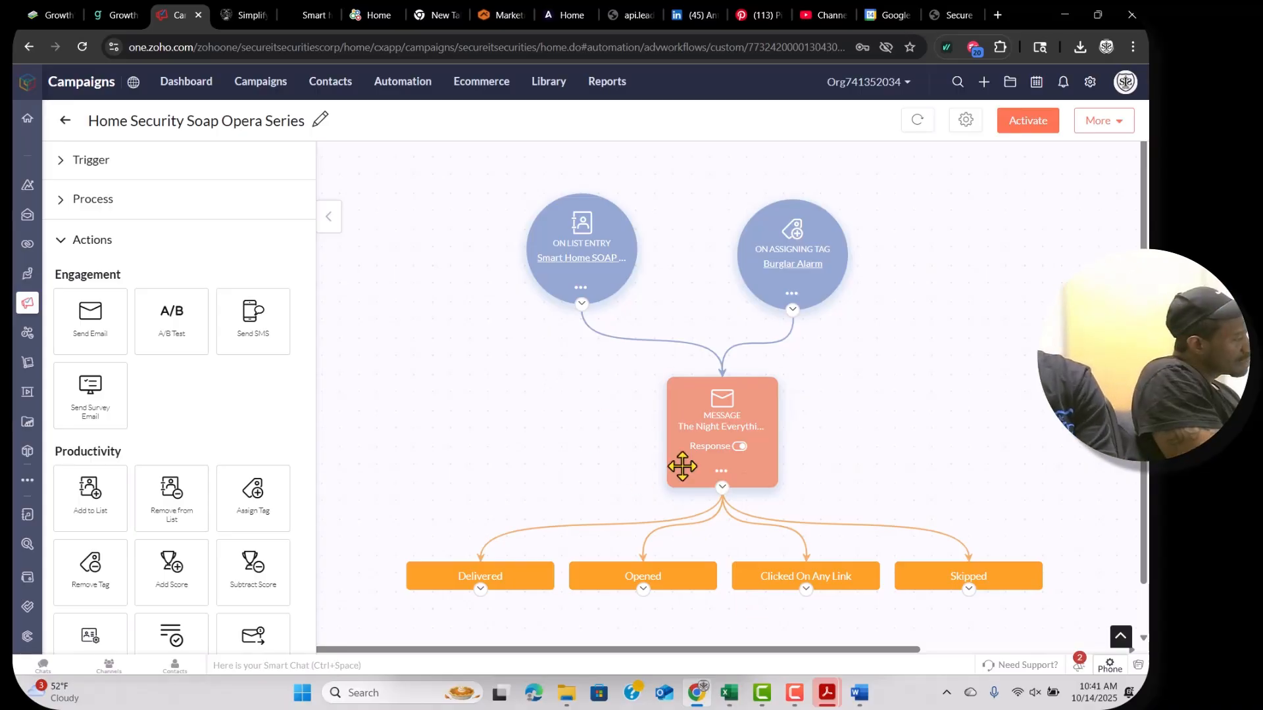
click(721, 472)
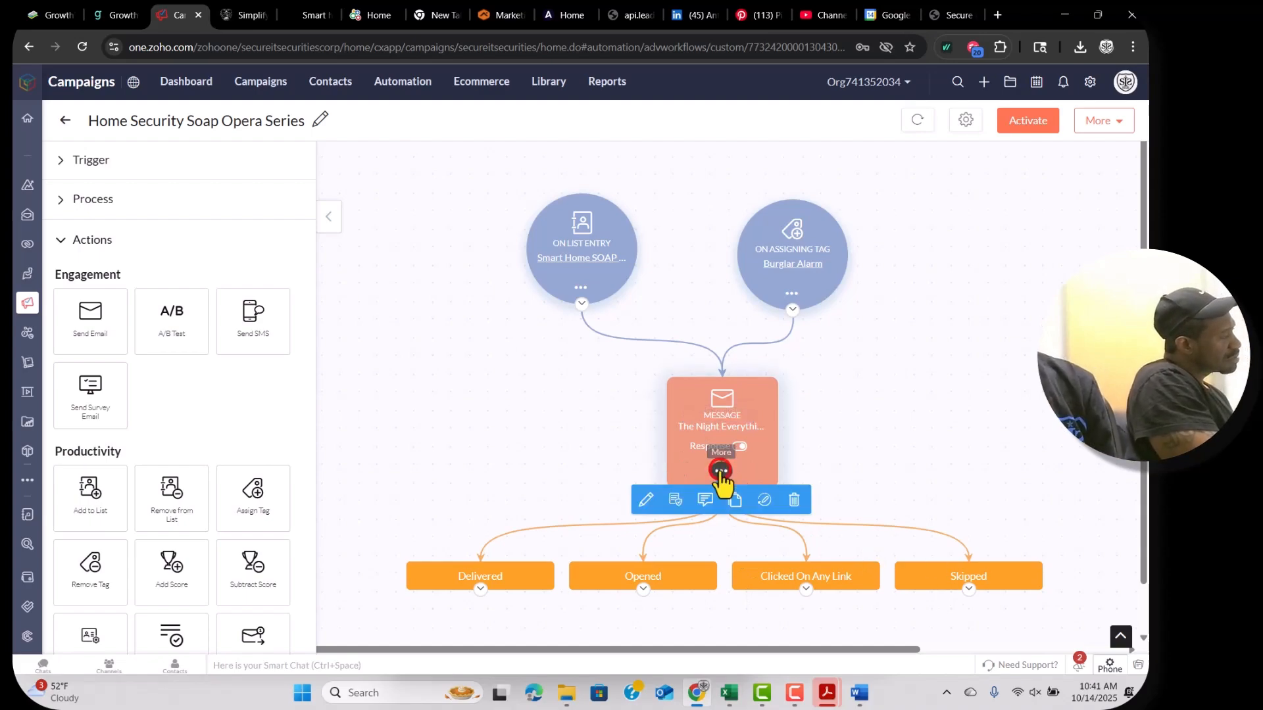
click(649, 491)
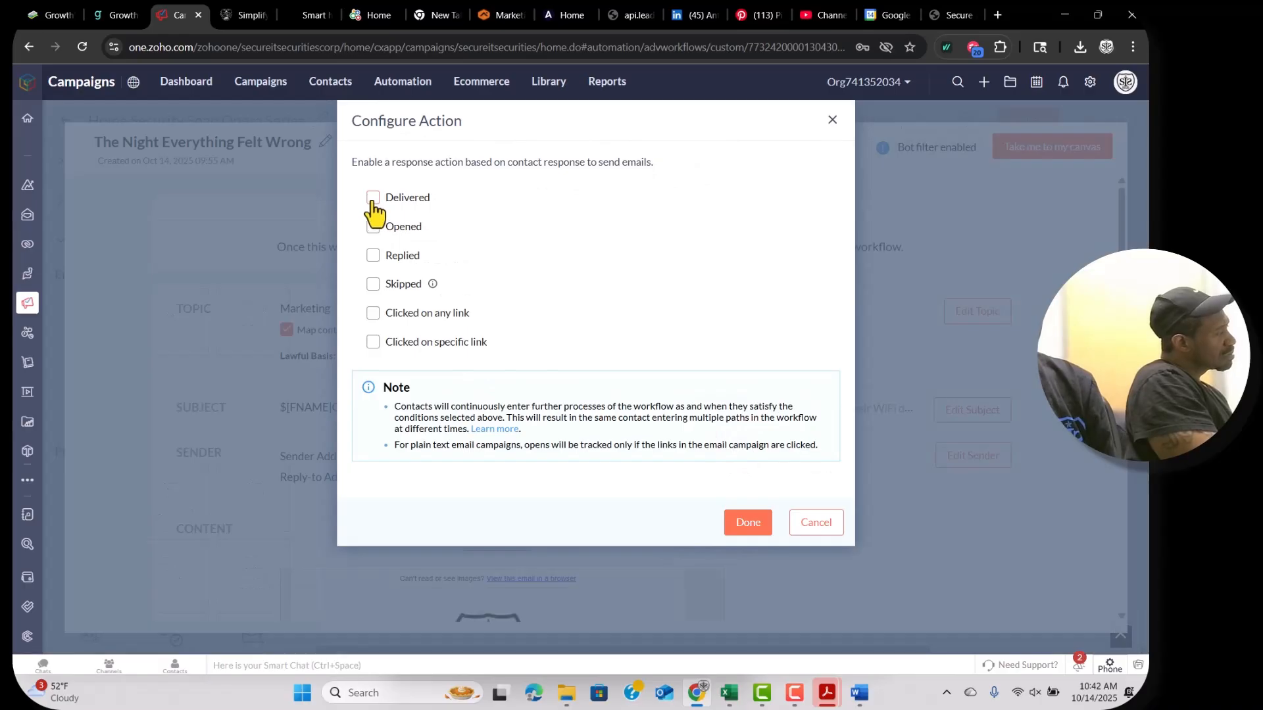
right_click(372, 204)
click(371, 200)
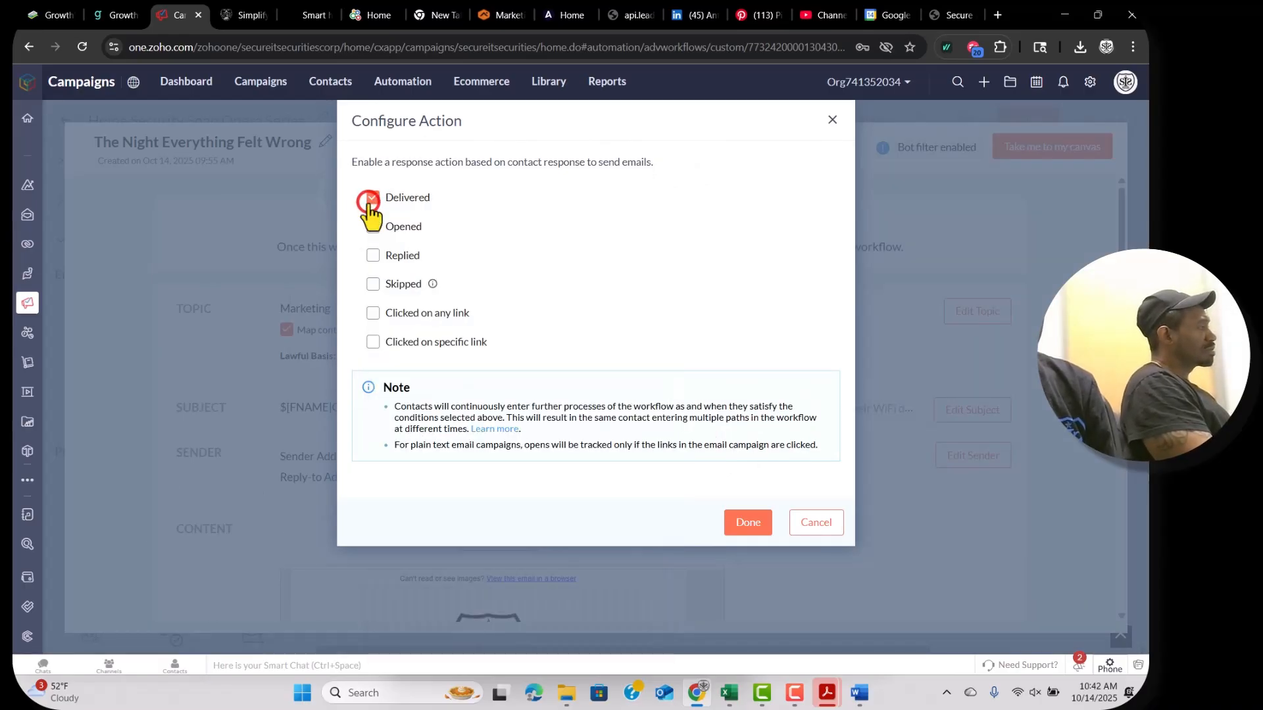
click(372, 226)
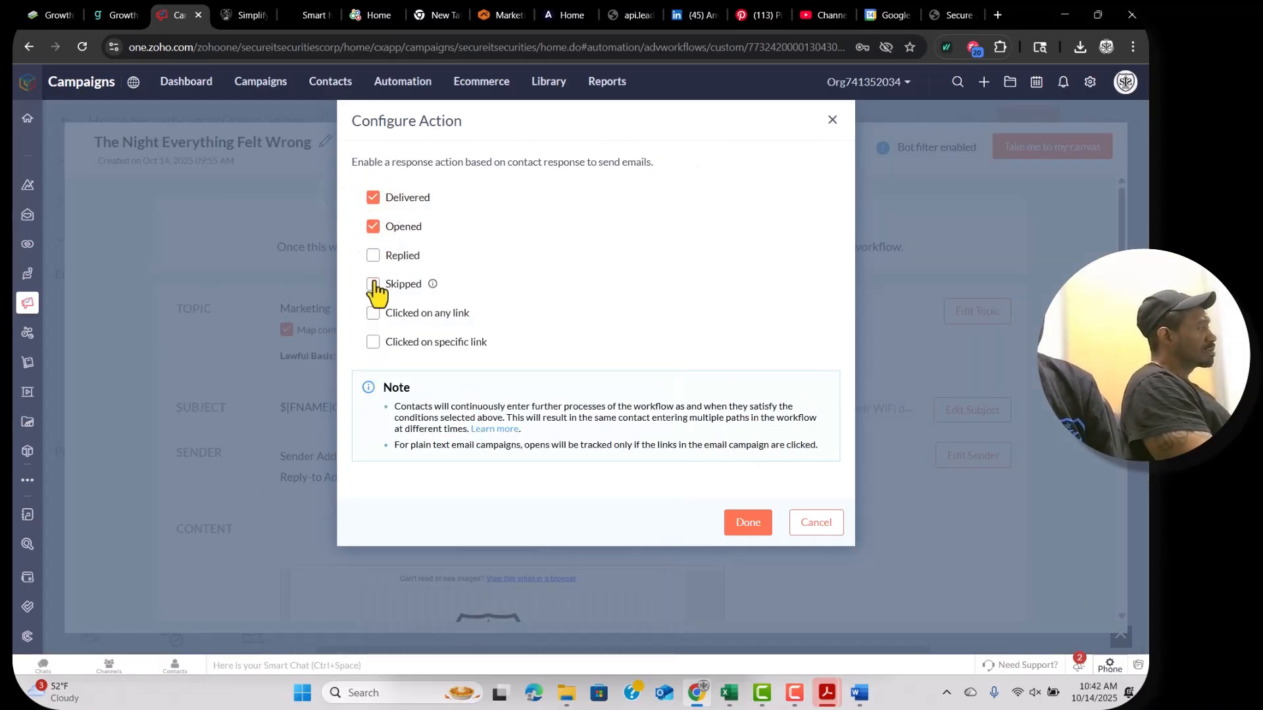
click(373, 313)
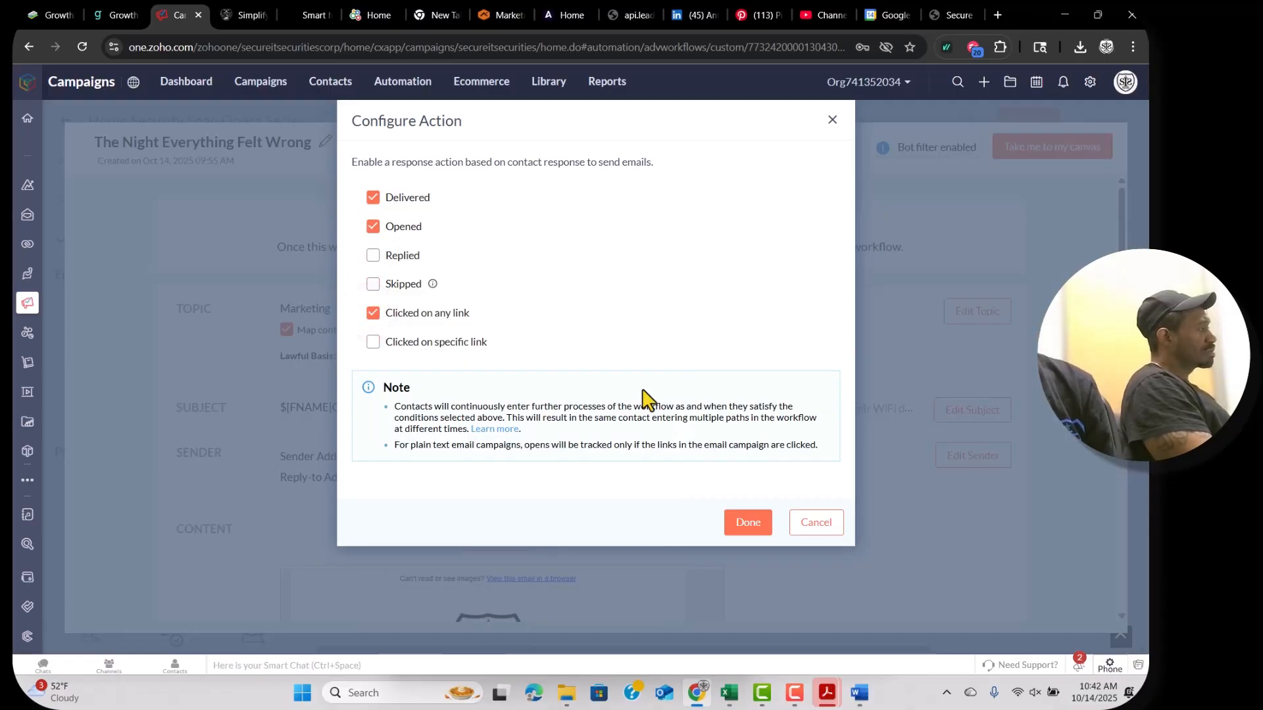
click(747, 522)
click(1109, 122)
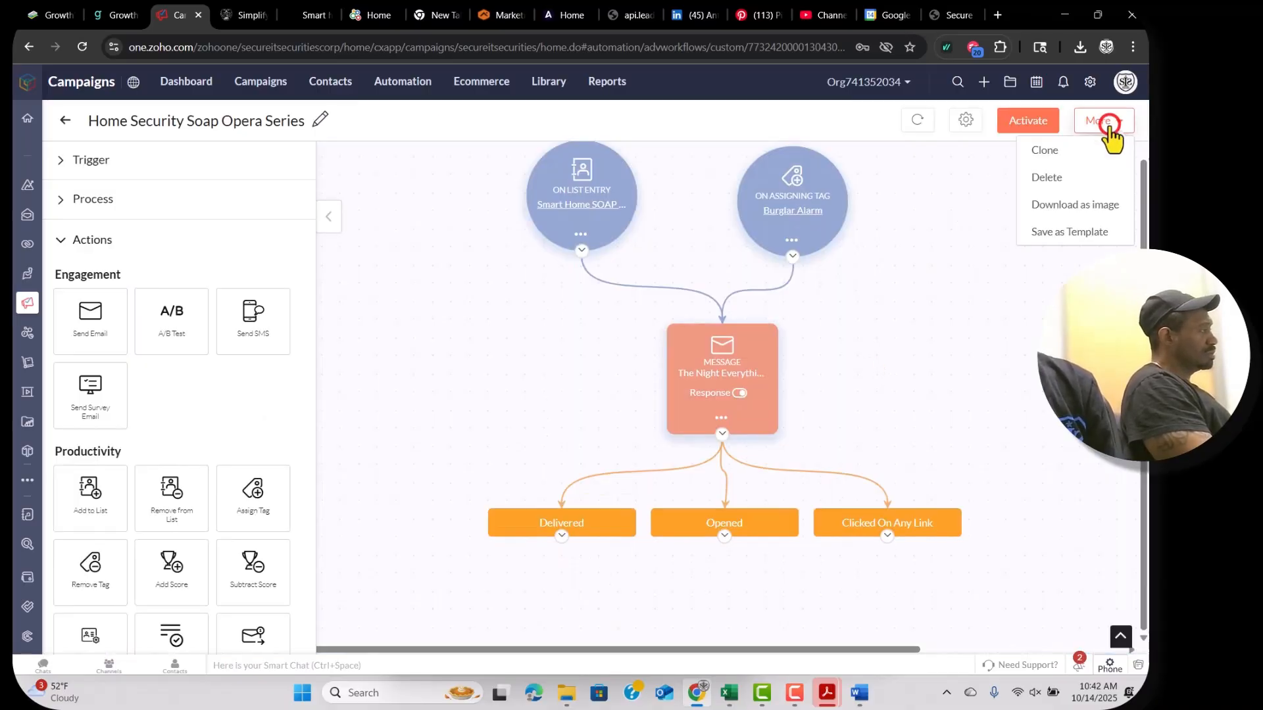
click(987, 208)
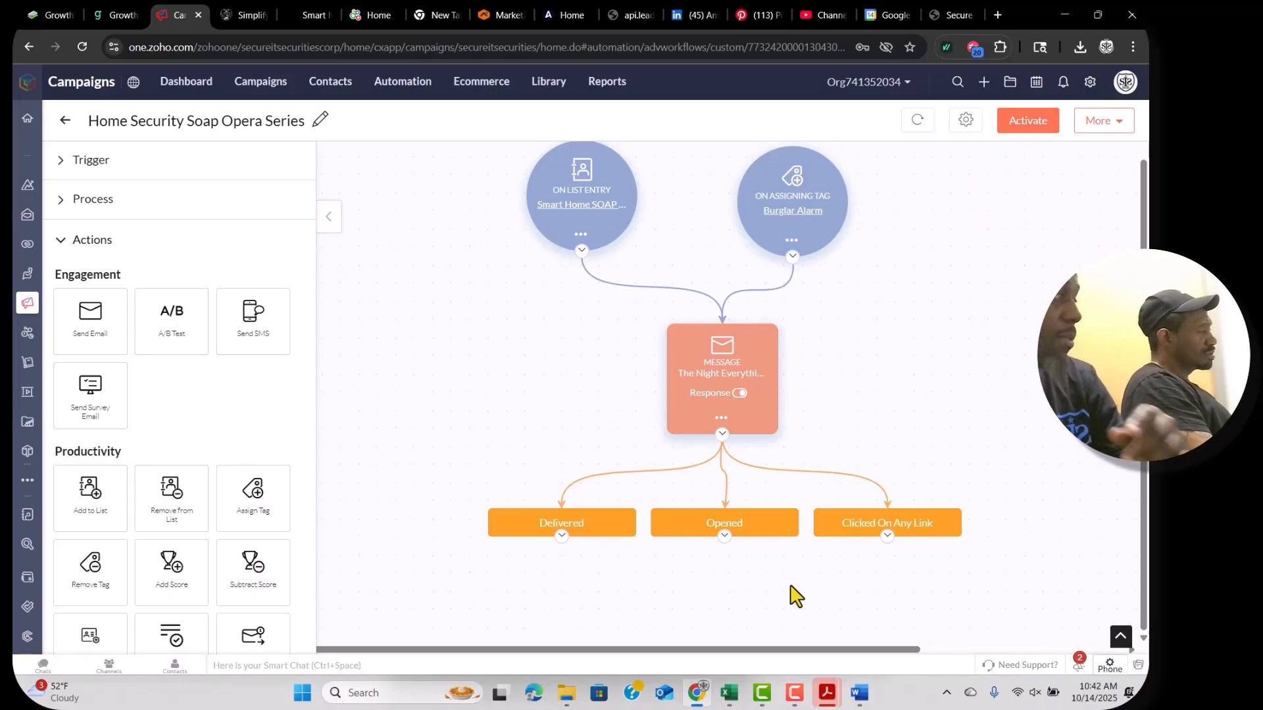
mouse_move(700, 299)
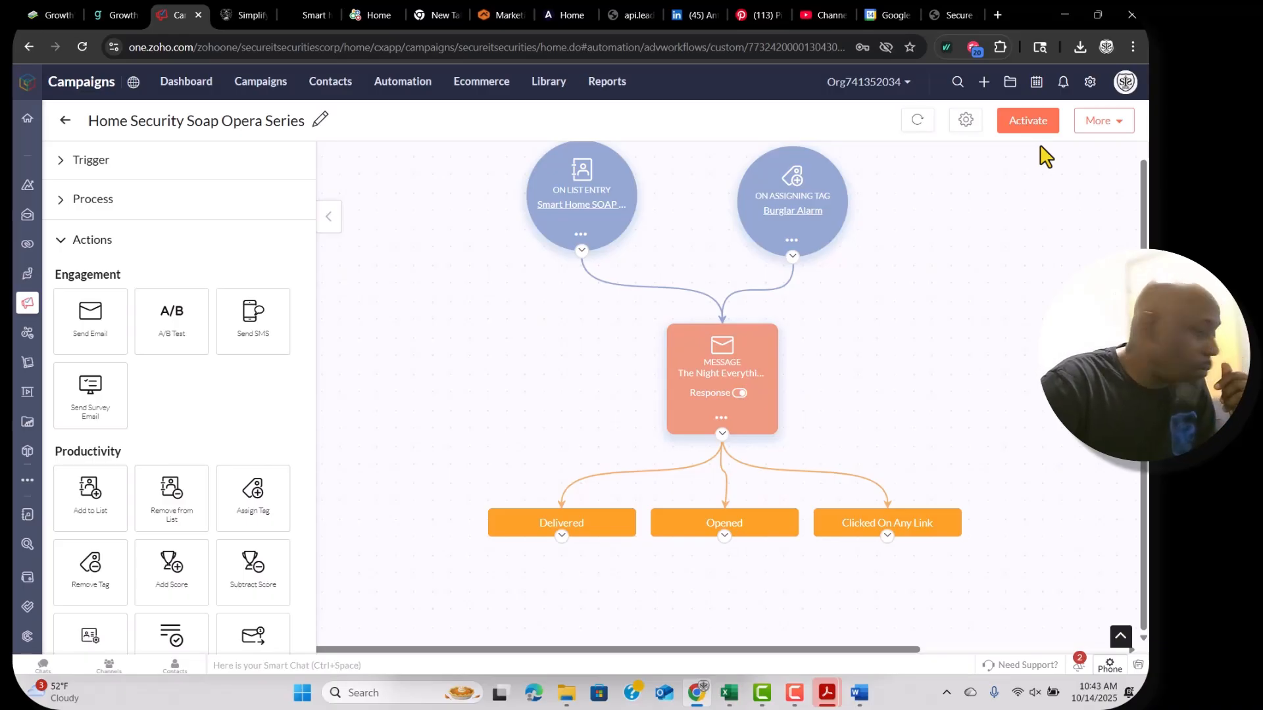
Leave the soap opera workflow and open Secured Elite Package Automation from the Workflows list.
click(63, 125)
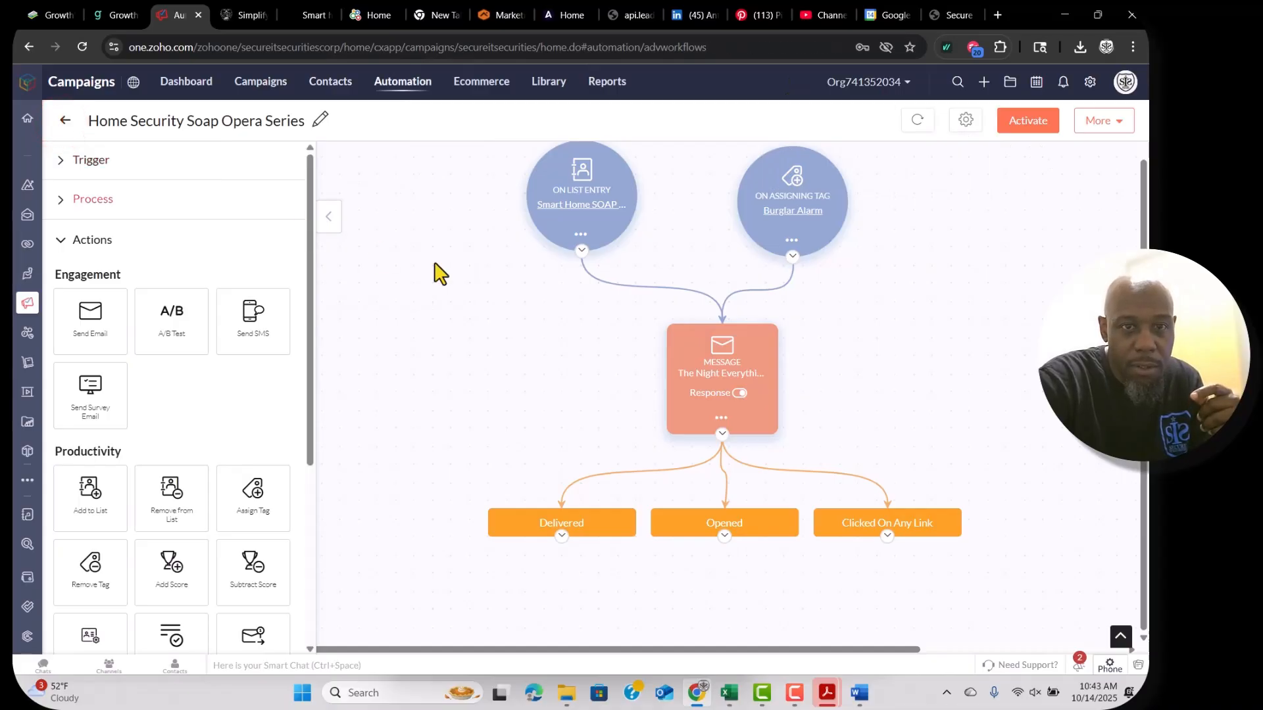
scroll(494, 375, down, 3)
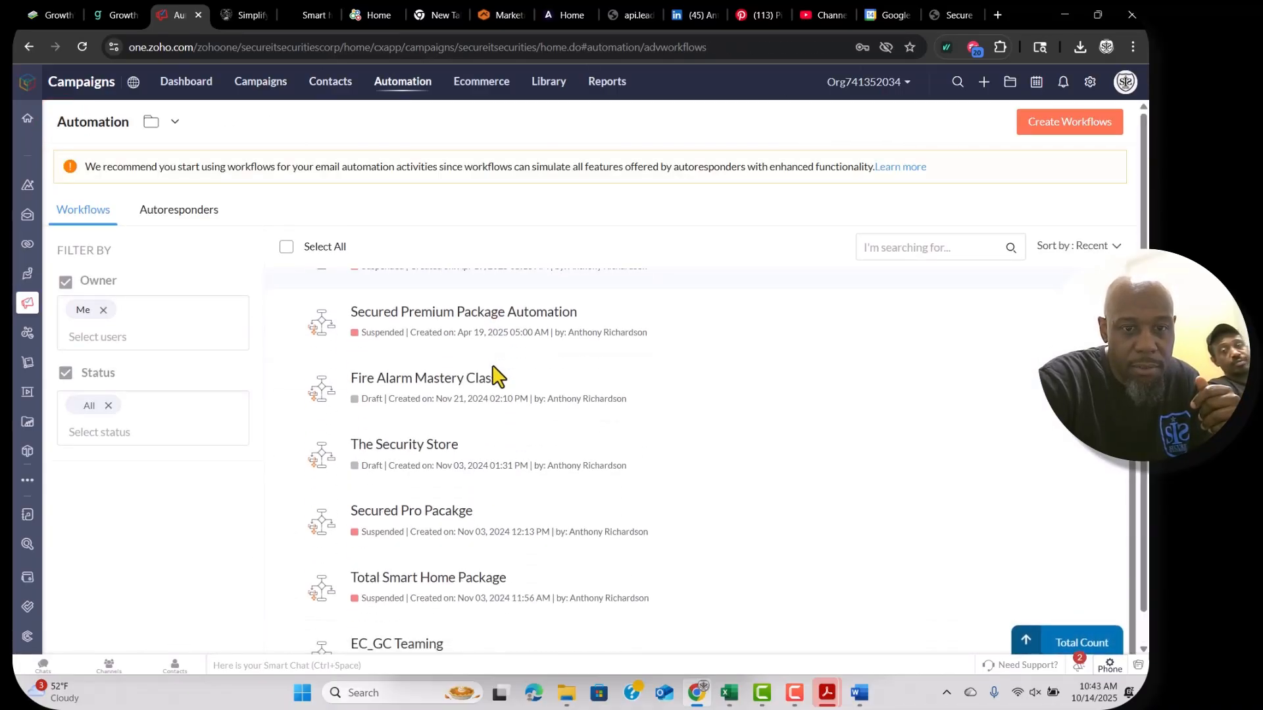
scroll(500, 408, down, 2)
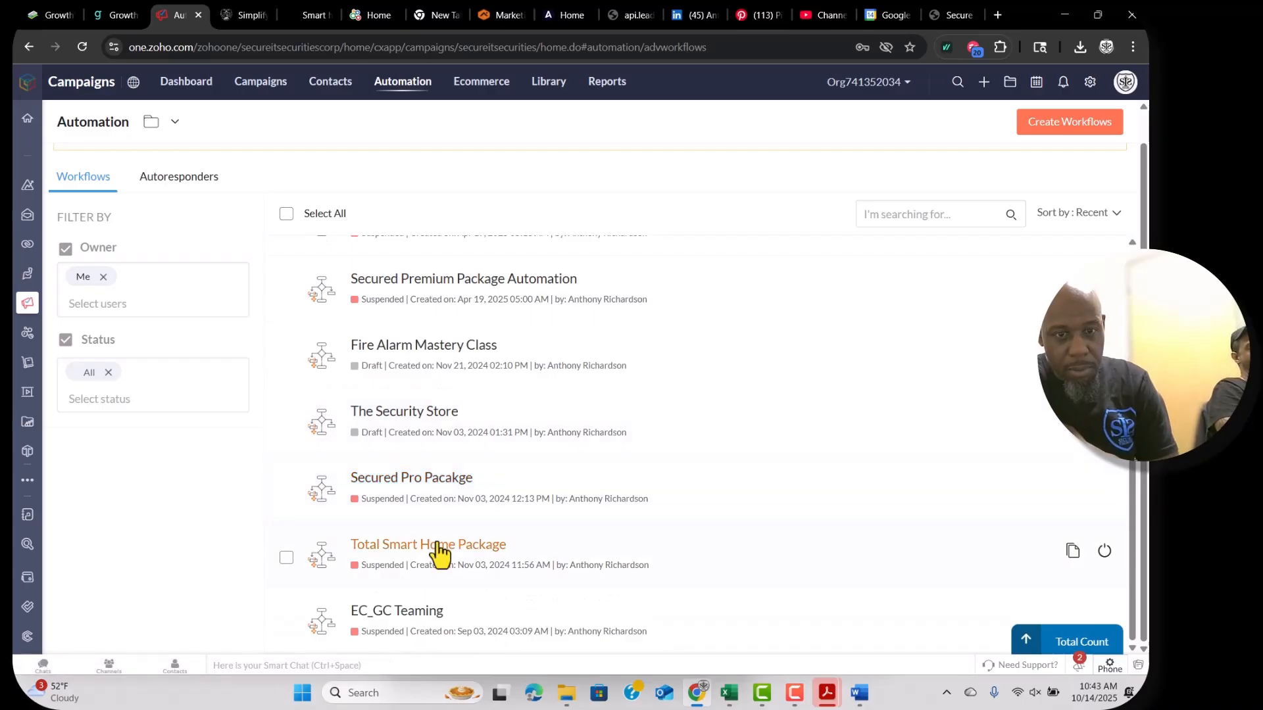
scroll(459, 544, up, 2)
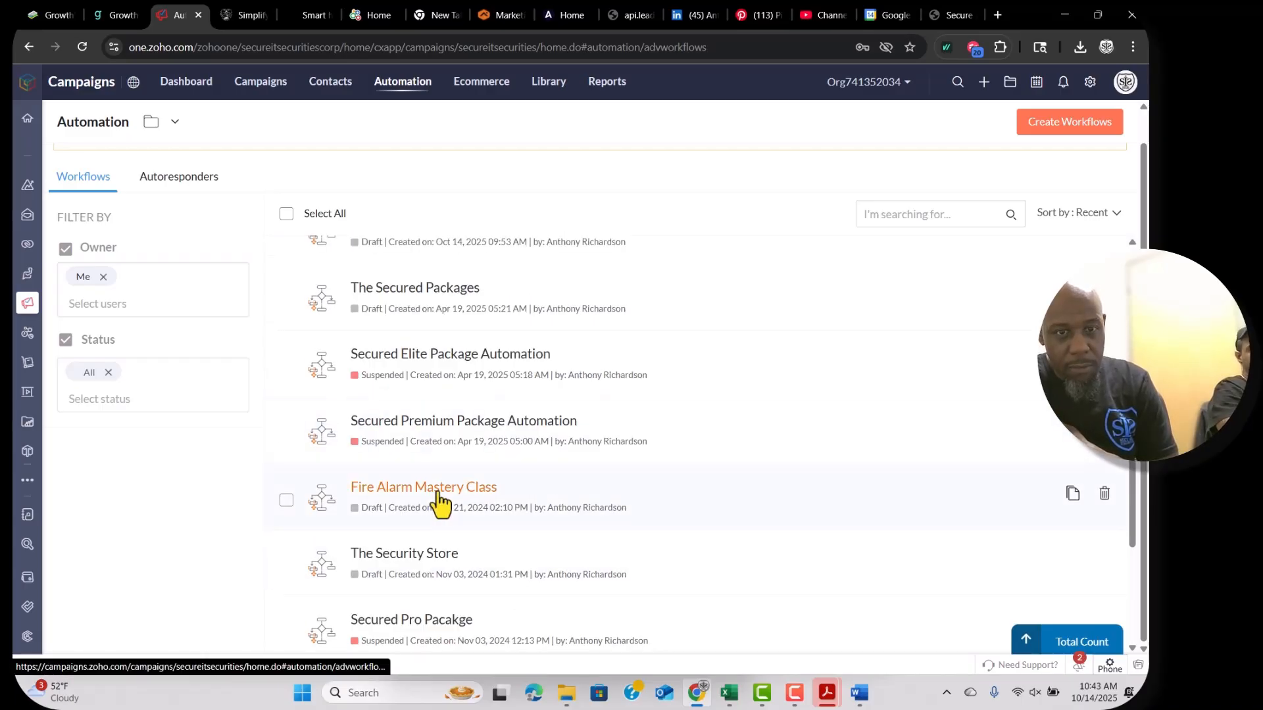
scroll(437, 460, up, 1)
click(437, 395)
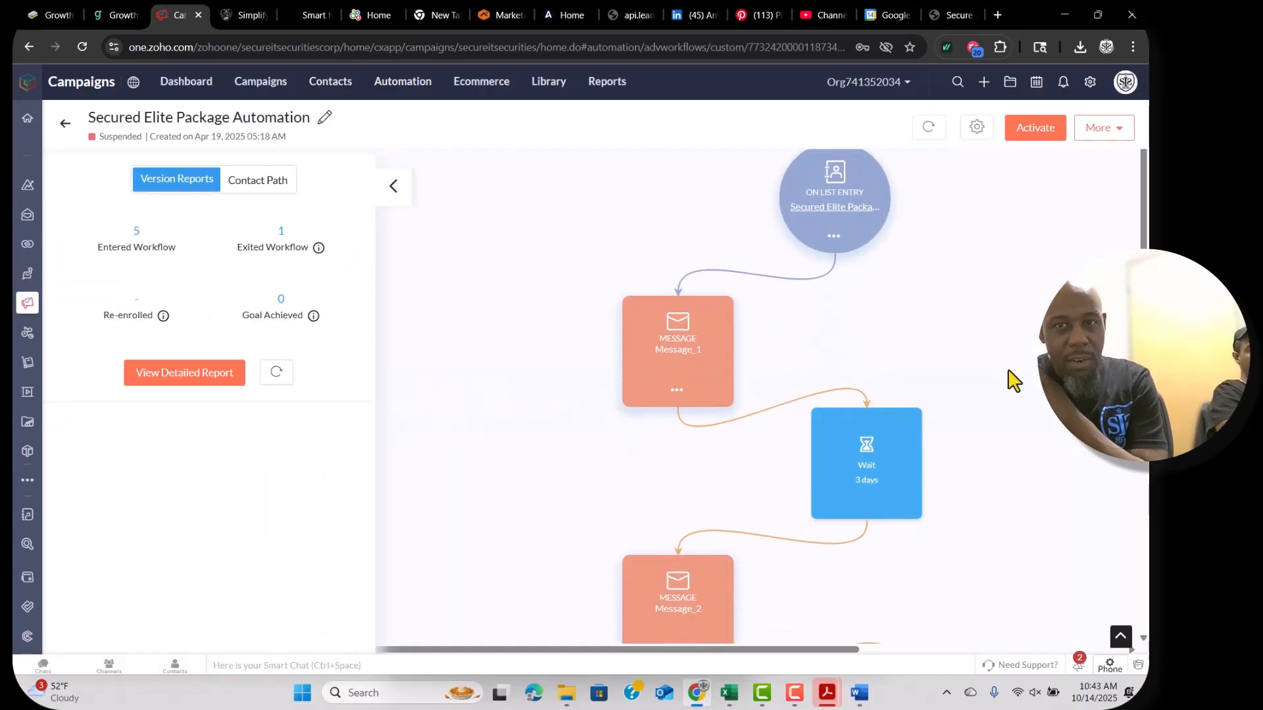
Scroll through the Secured Elite Package Automation canvas, then go back to the workflows list.
mouse_move(826, 225)
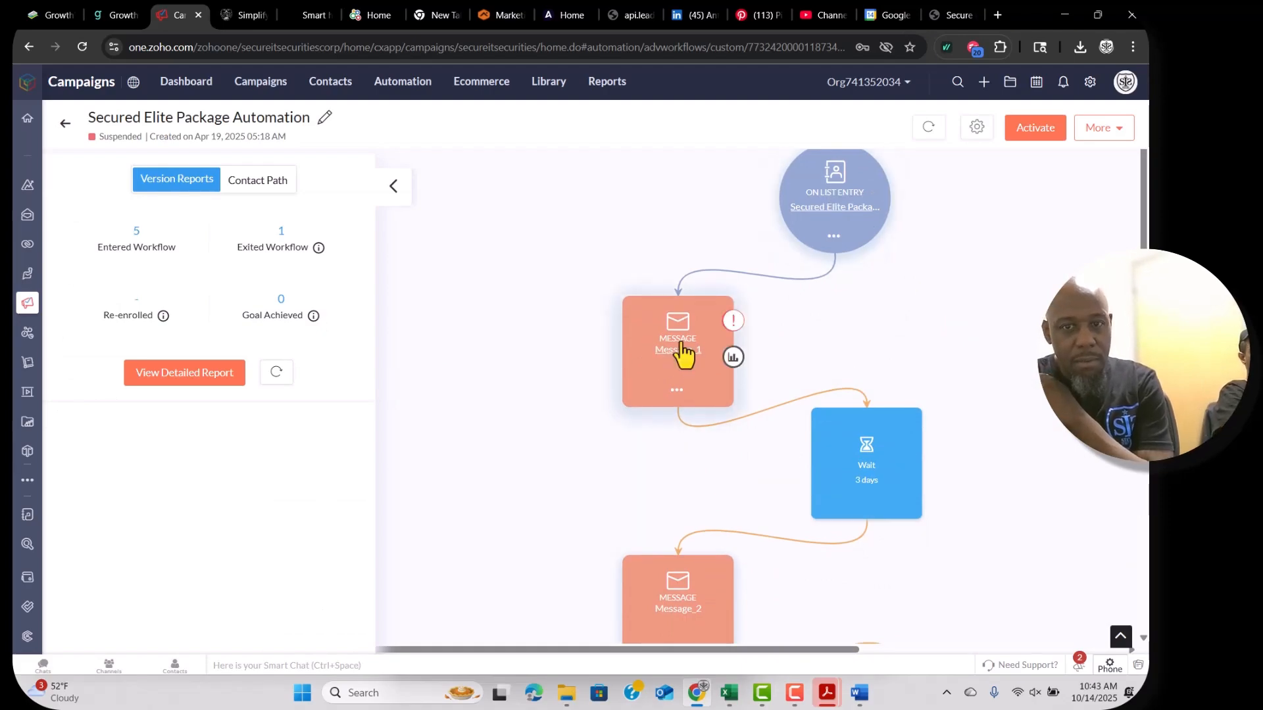
mouse_move(916, 437)
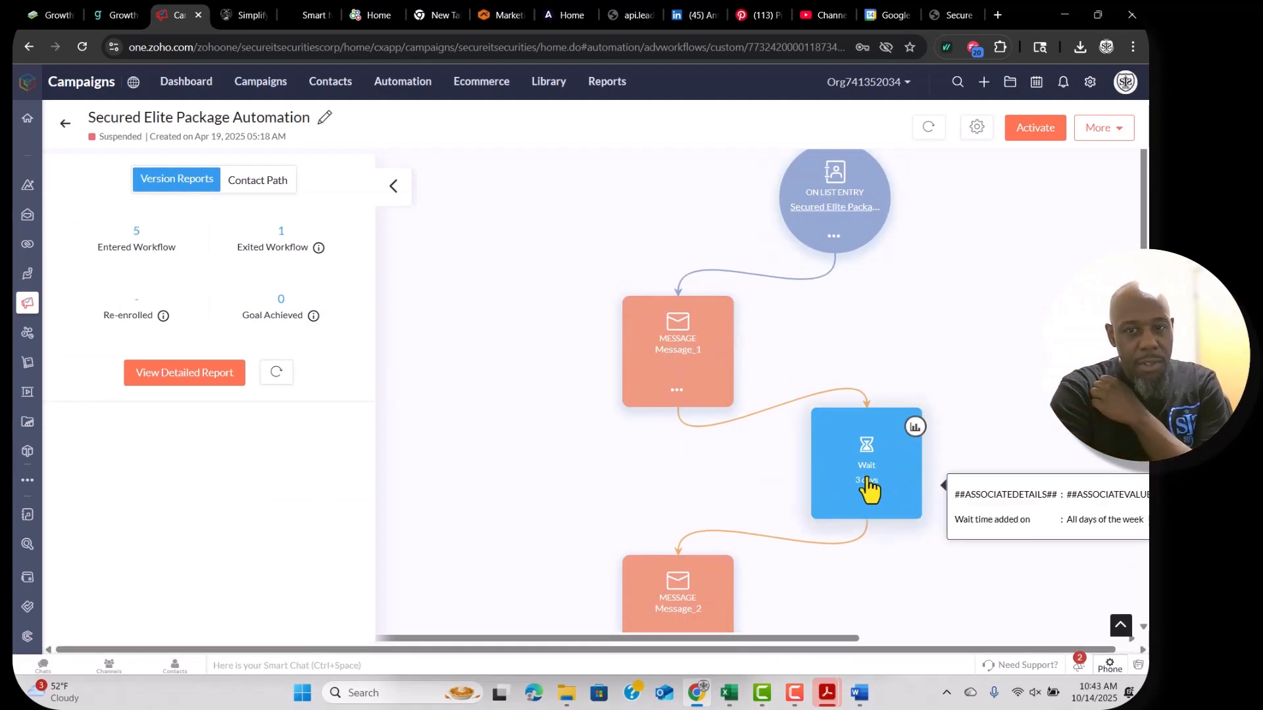
scroll(868, 488, down, 4)
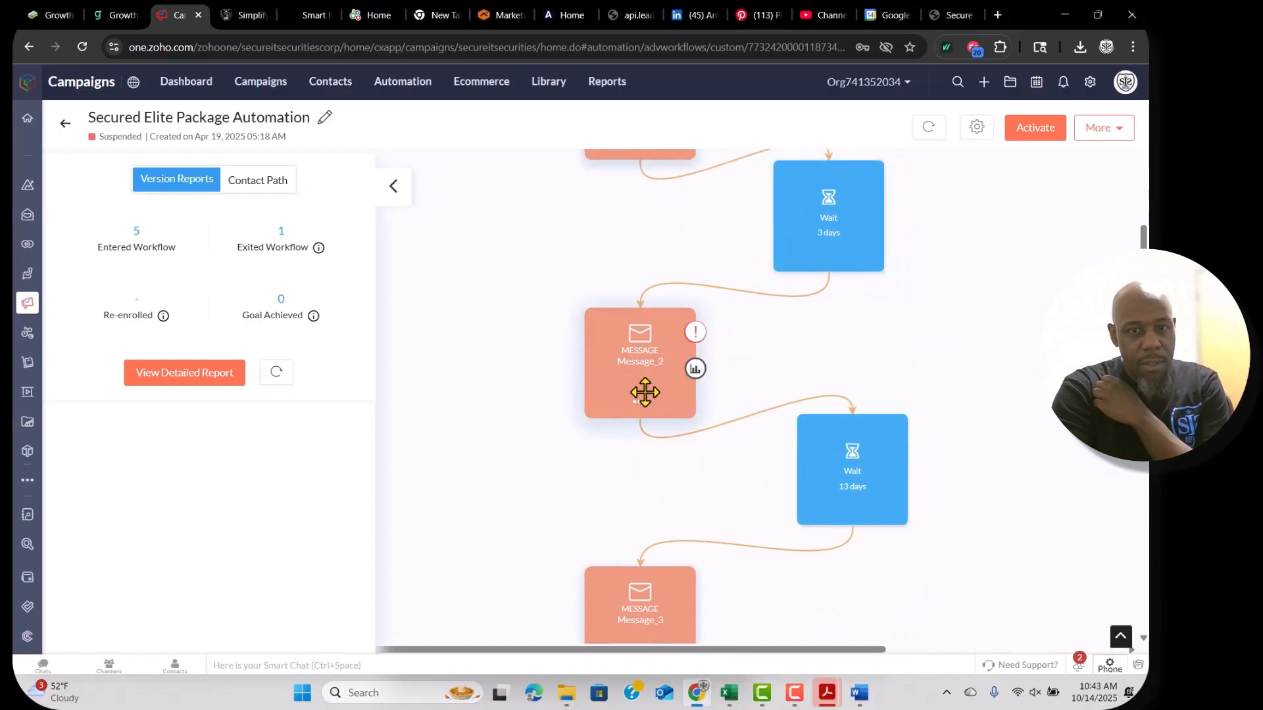
mouse_move(861, 473)
scroll(861, 474, down, 3)
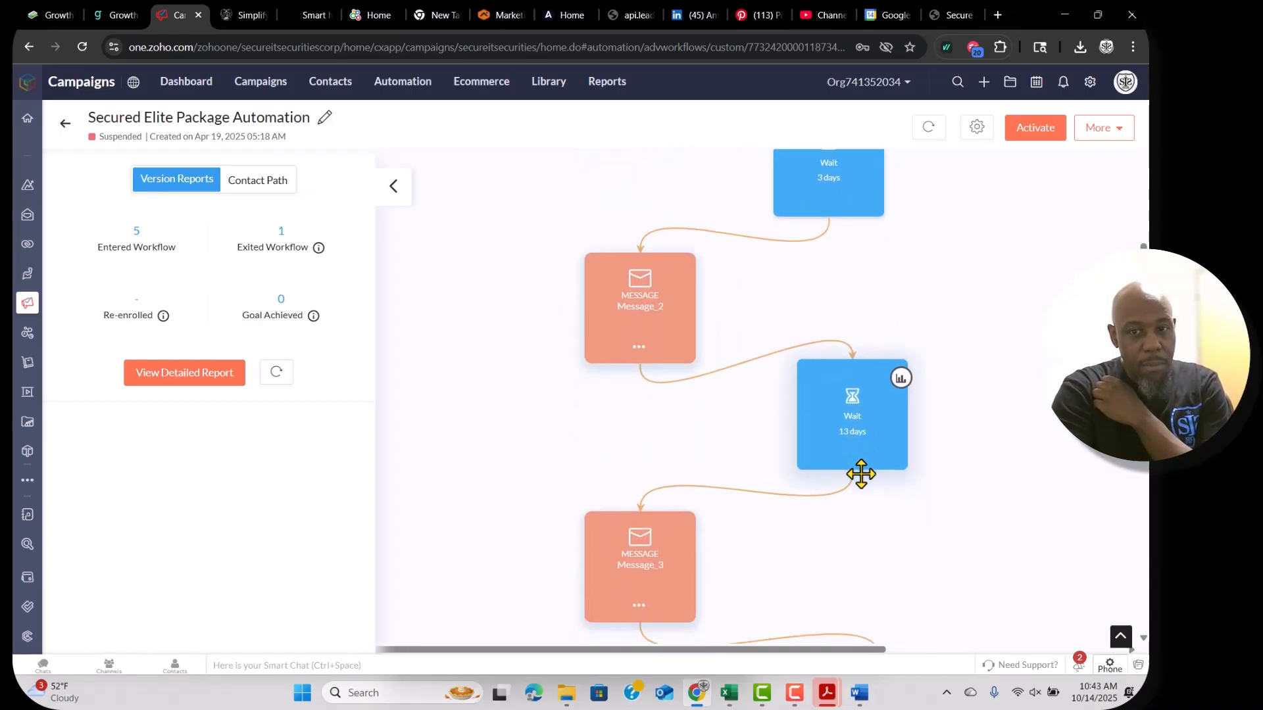
mouse_move(848, 376)
scroll(848, 376, down, 3)
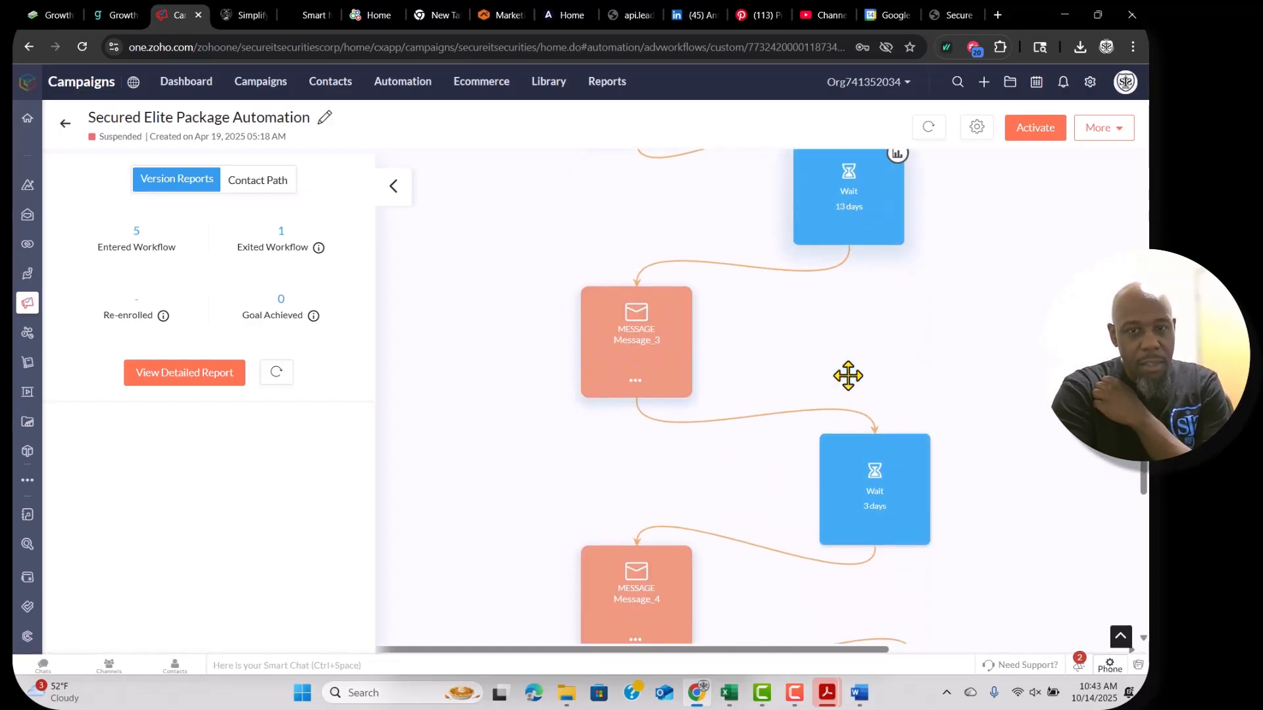
scroll(874, 471, down, 9)
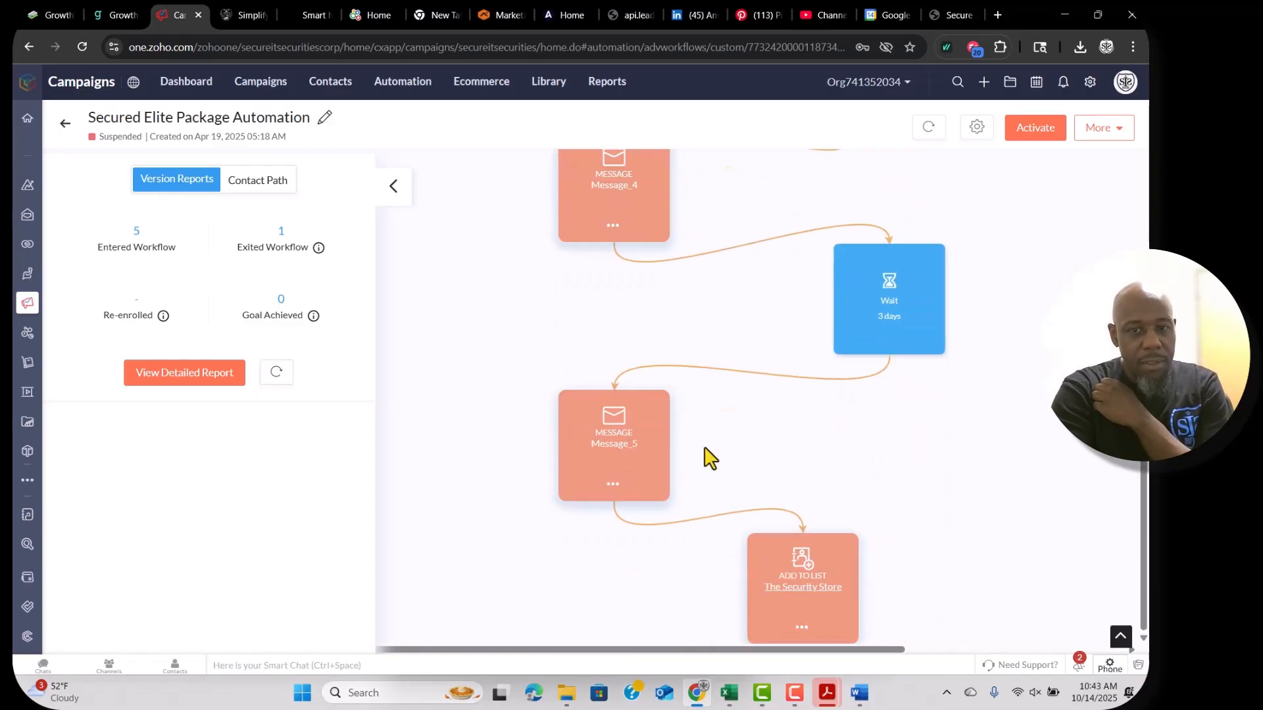
mouse_move(800, 601)
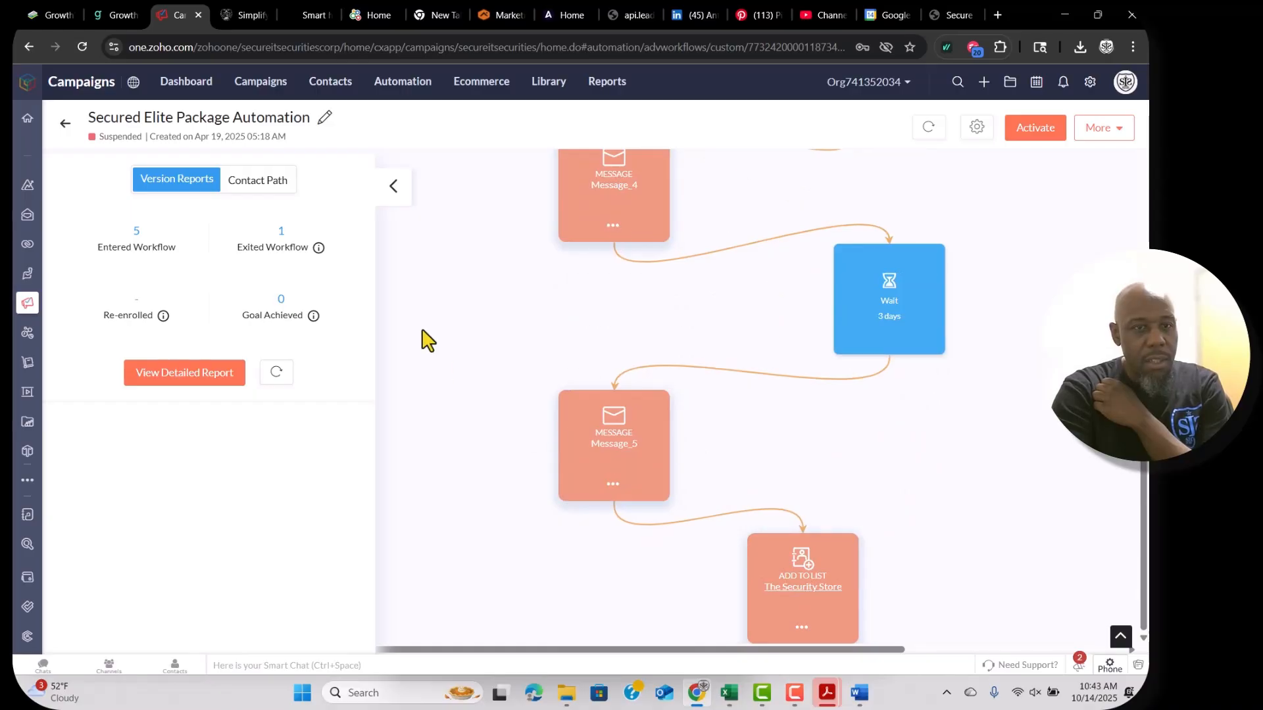
click(66, 124)
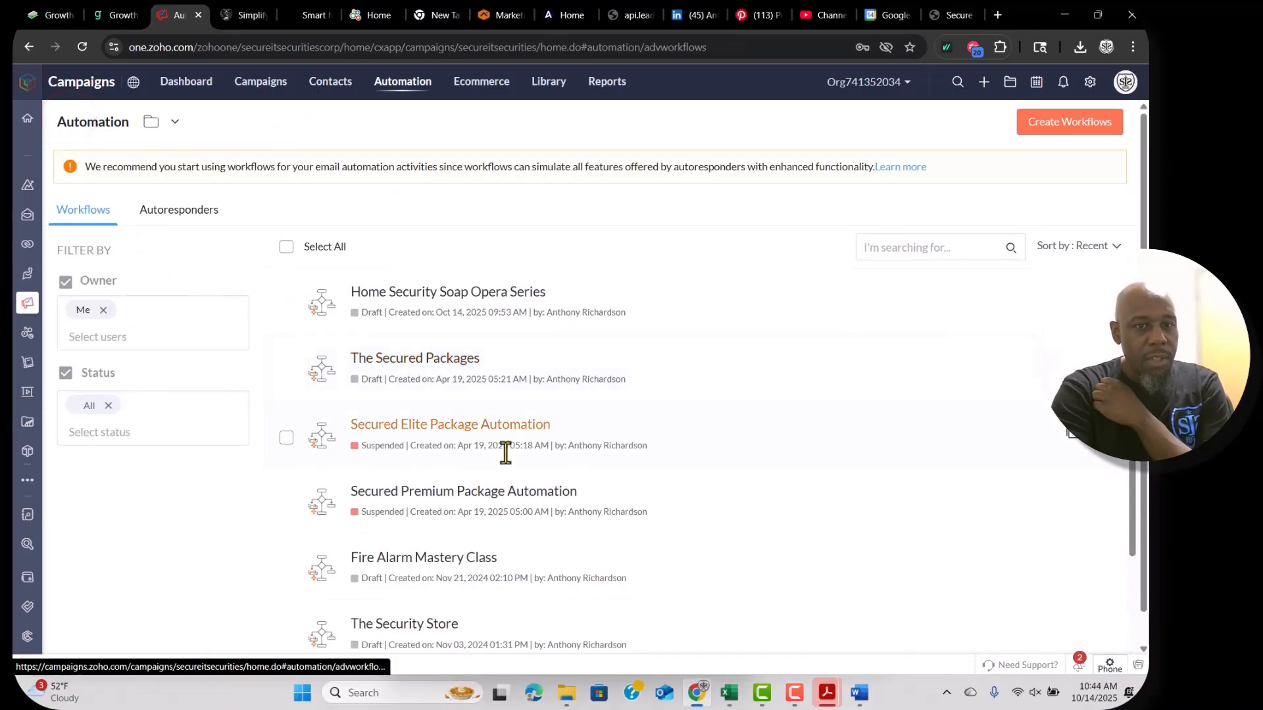
scroll(505, 451, down, 3)
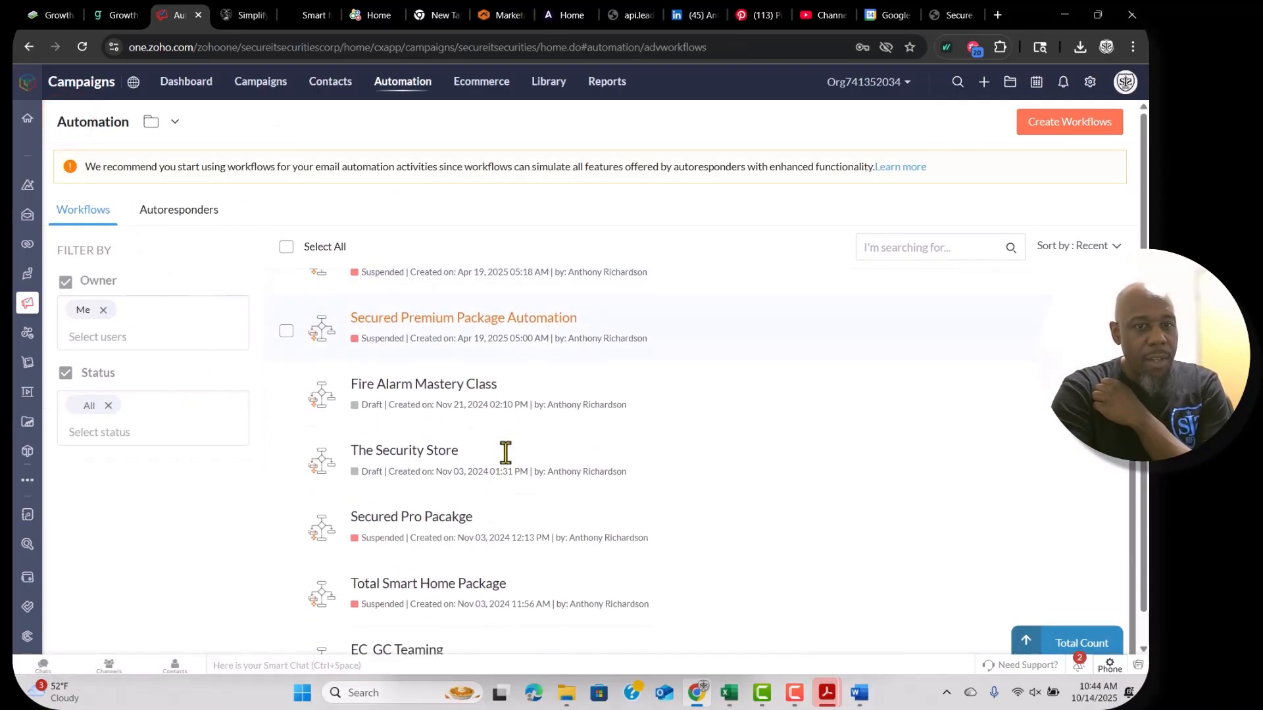
click(404, 452)
scroll(717, 433, down, 2)
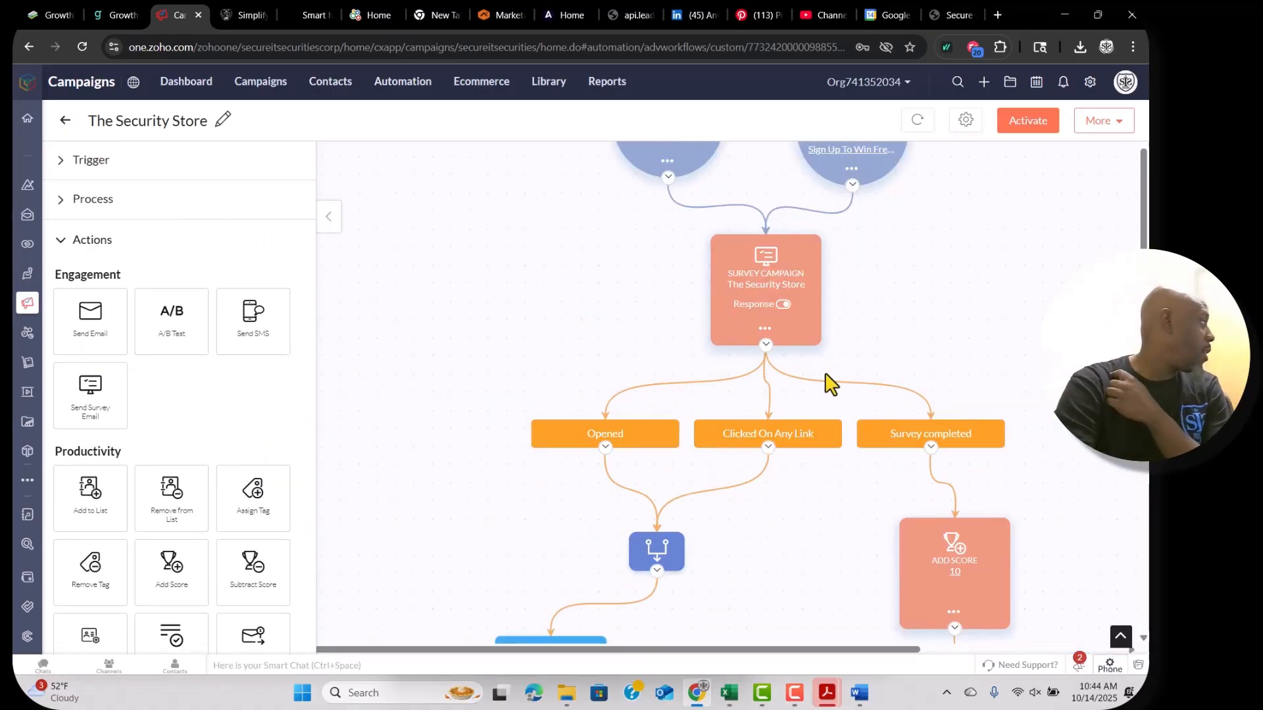
scroll(830, 382, down, 10)
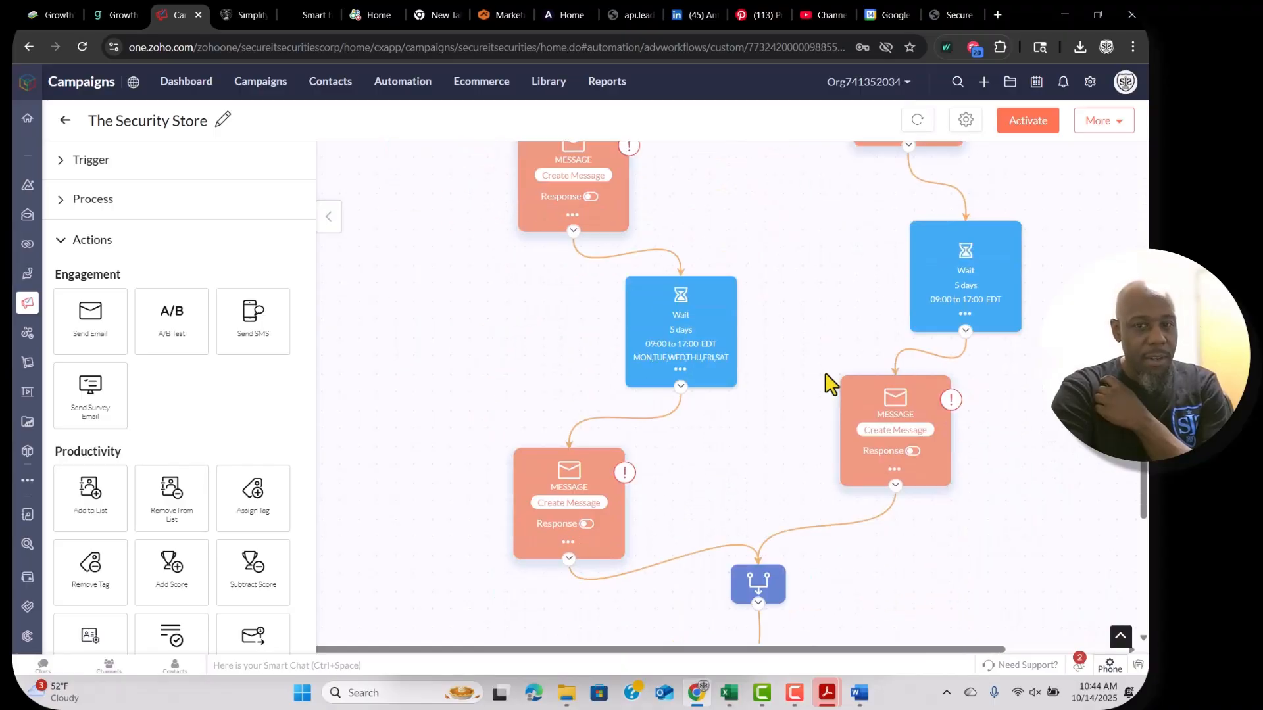
scroll(830, 383, down, 6)
scroll(830, 382, up, 4)
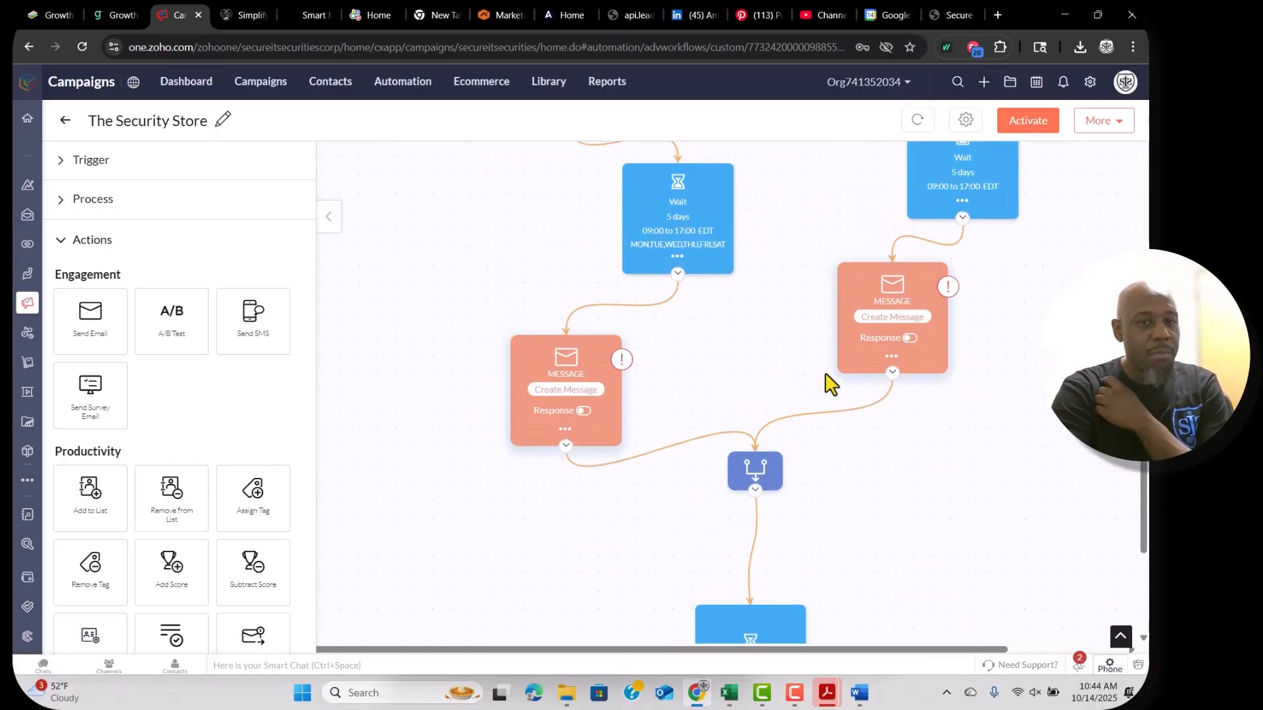
scroll(826, 375, up, 10)
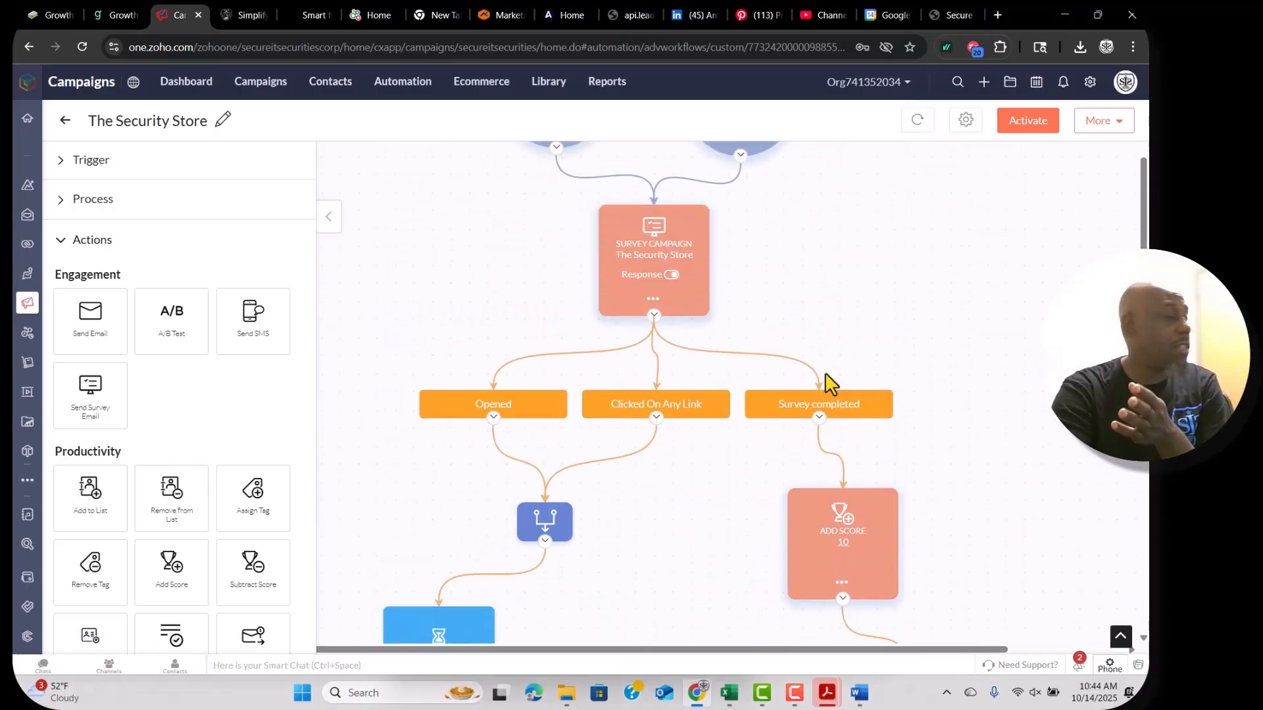
scroll(826, 382, up, 5)
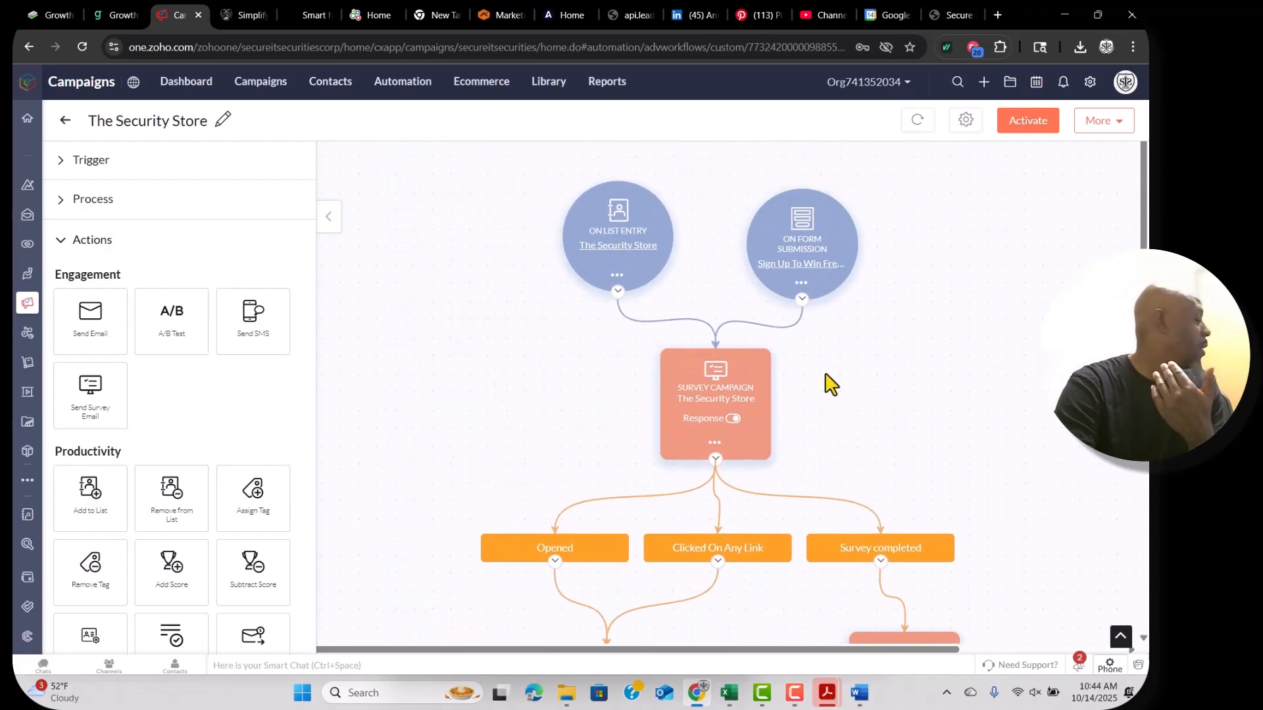
scroll(830, 383, left, 1)
click(825, 372)
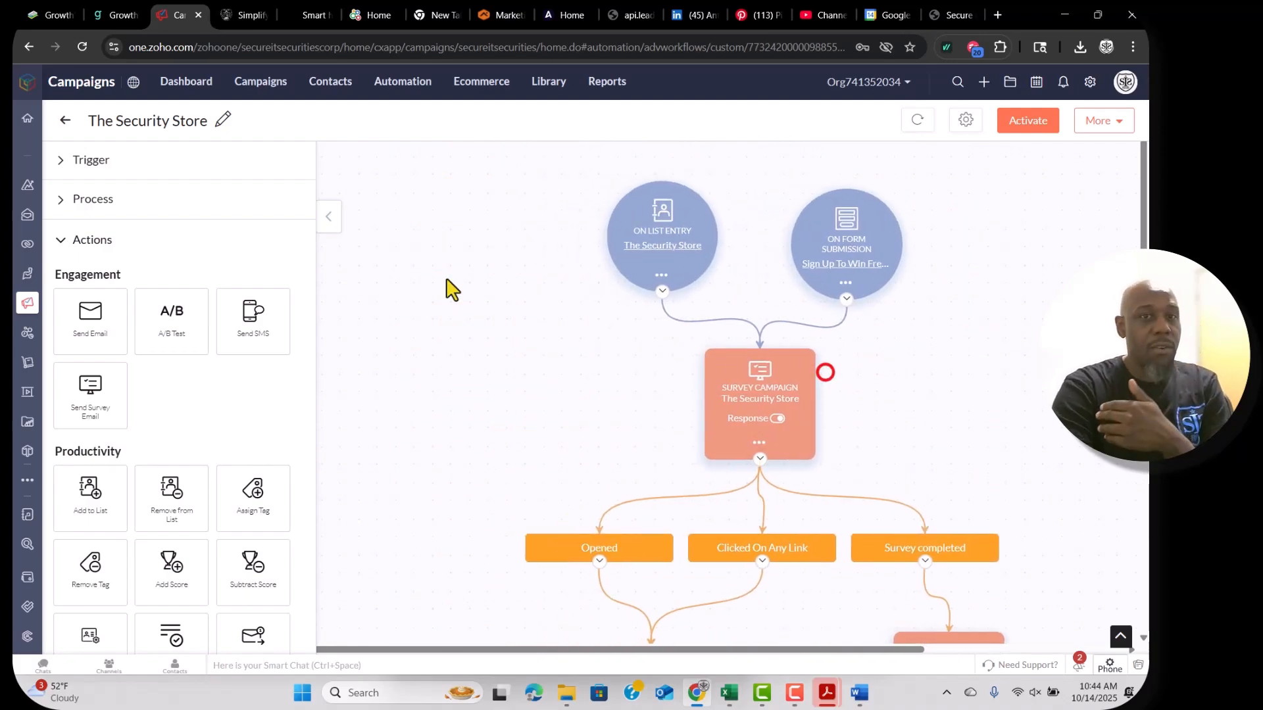
click(65, 120)
click(446, 359)
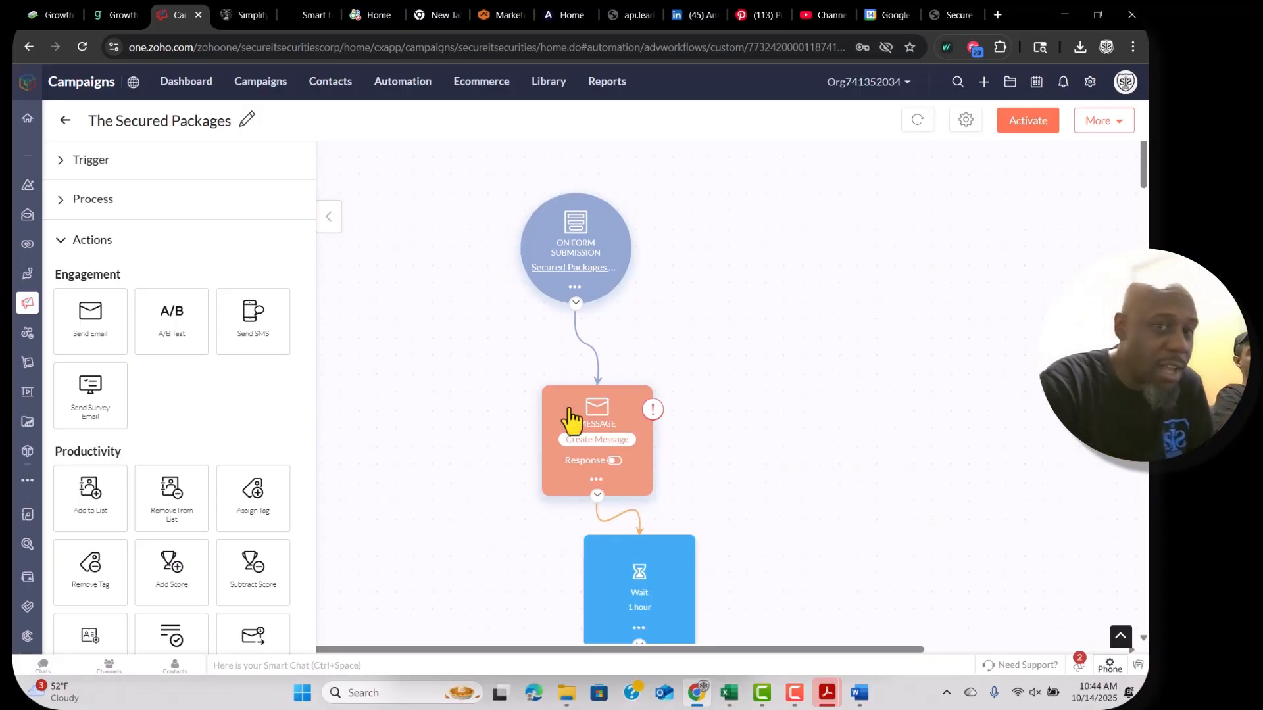
click(65, 122)
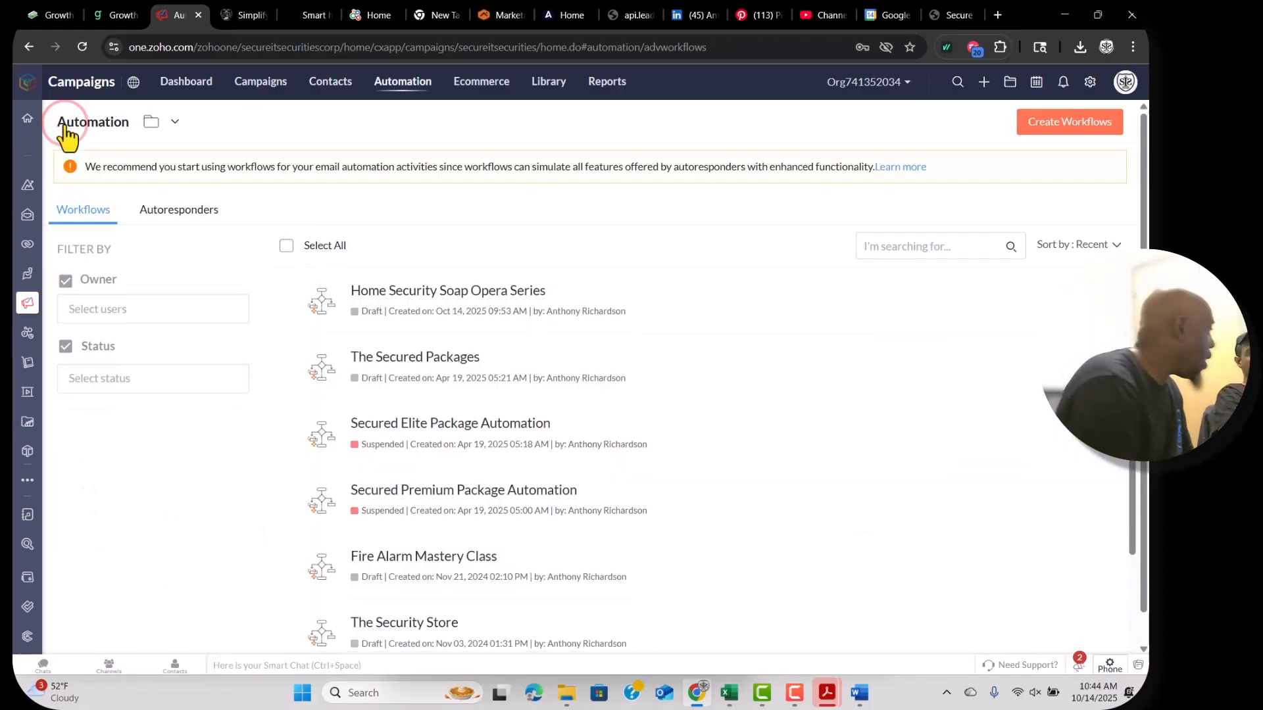